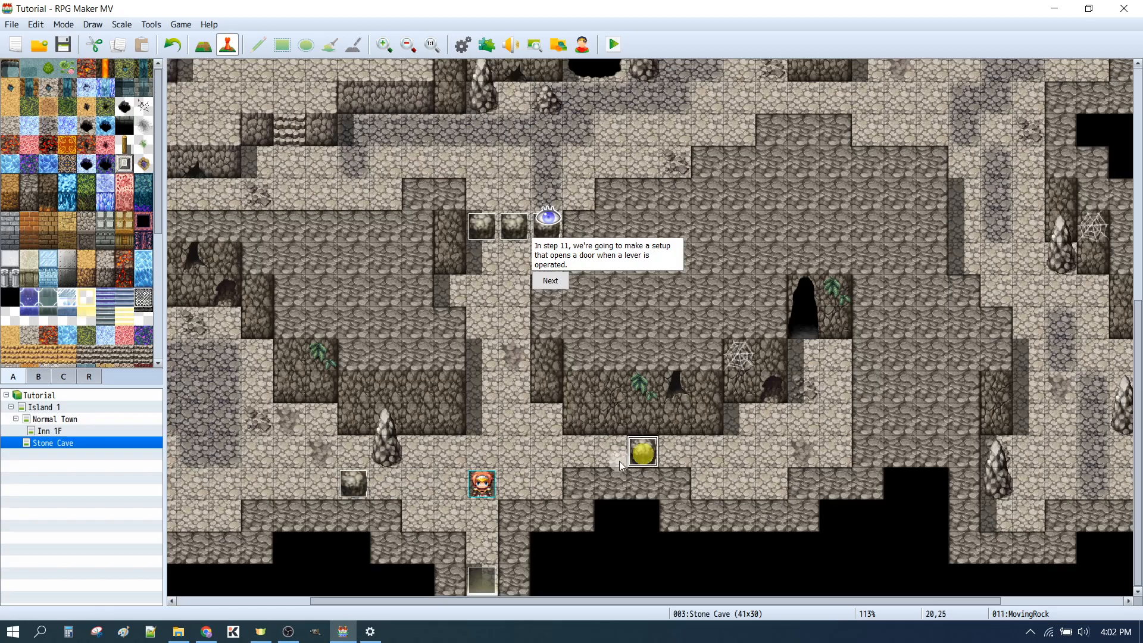
# Move the MovingRock event to tile 12,26 and advance the step 11 tutorial to its lever placement instruction
pyautogui.moveTo(394, 488); pyautogui.dragTo(391, 486)
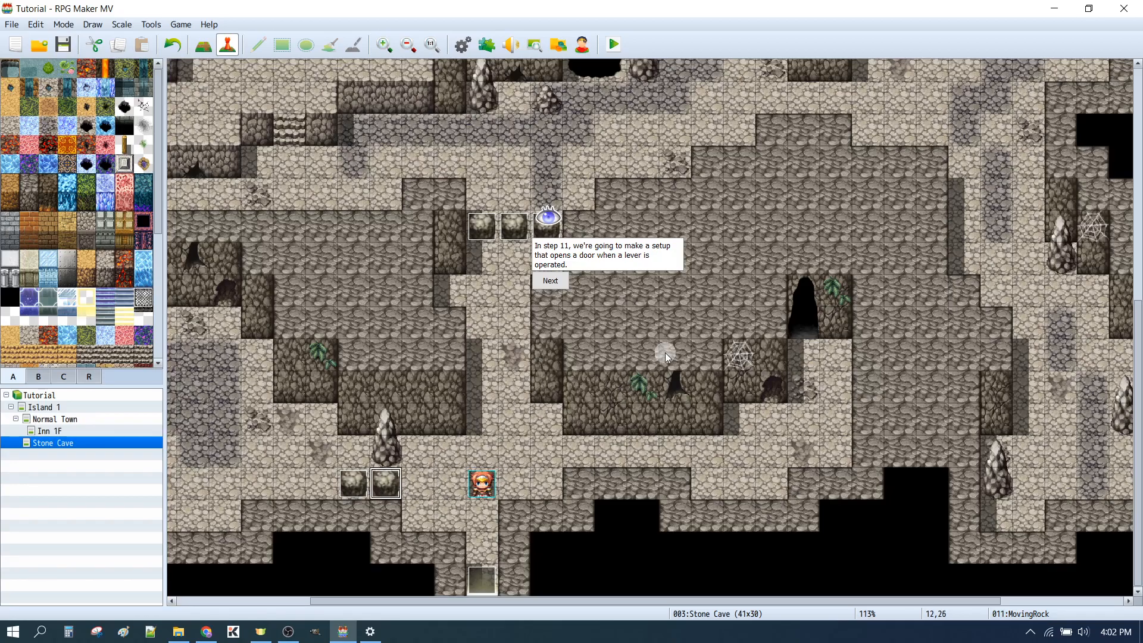
pyautogui.click(556, 282)
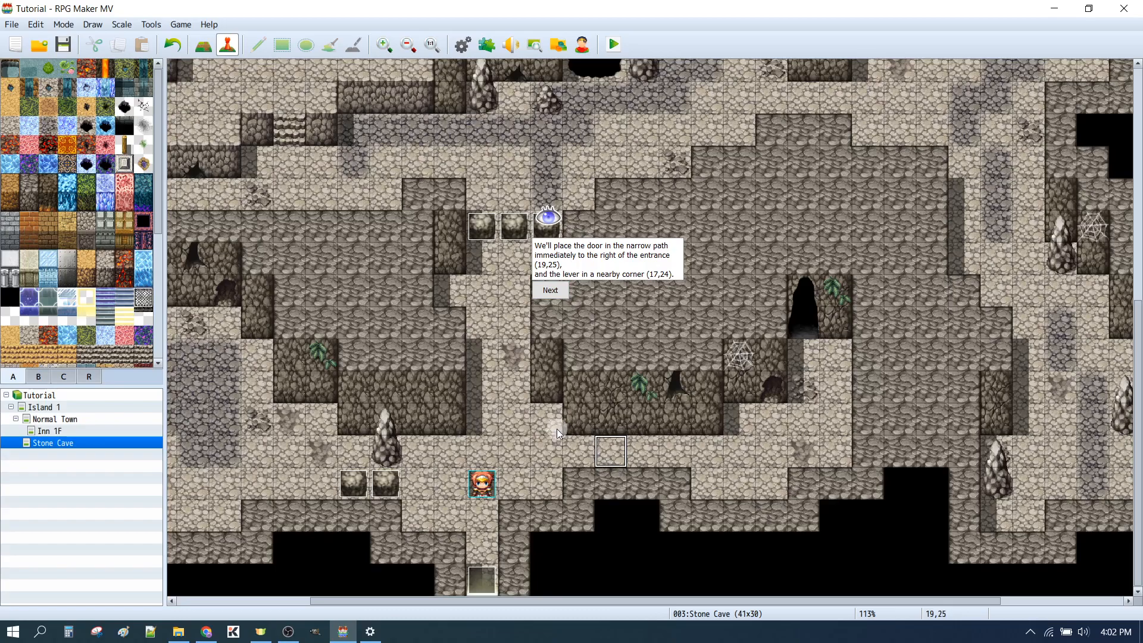
pyautogui.click(555, 291)
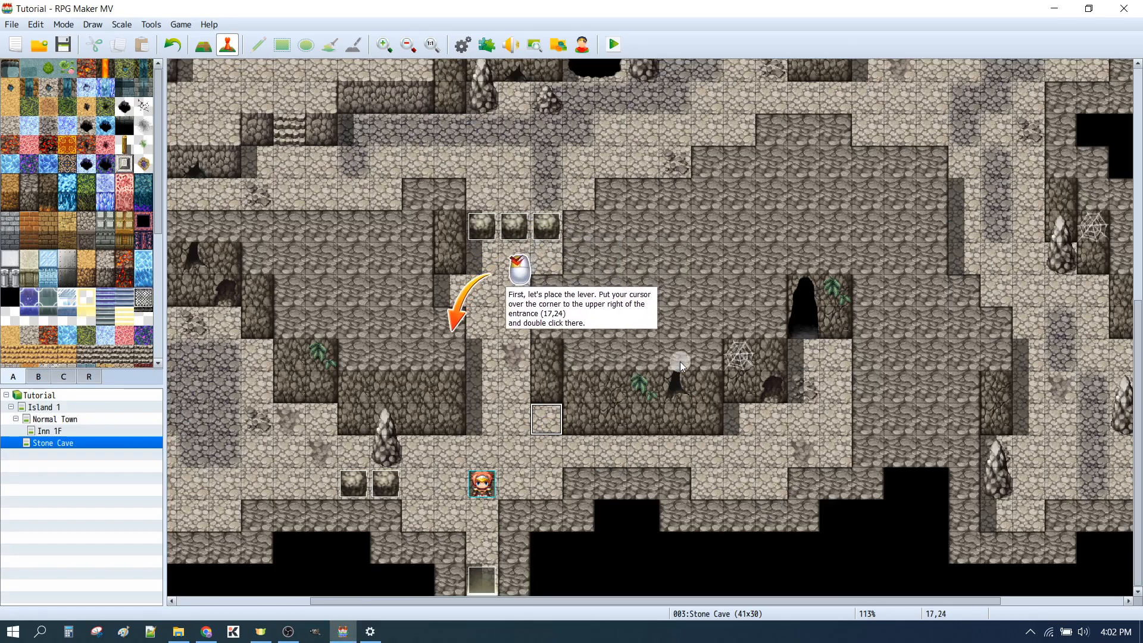
# Create an event at tile 17,24 of the Stone Cave map and name it DoorLever
pyautogui.doubleClick(551, 430)
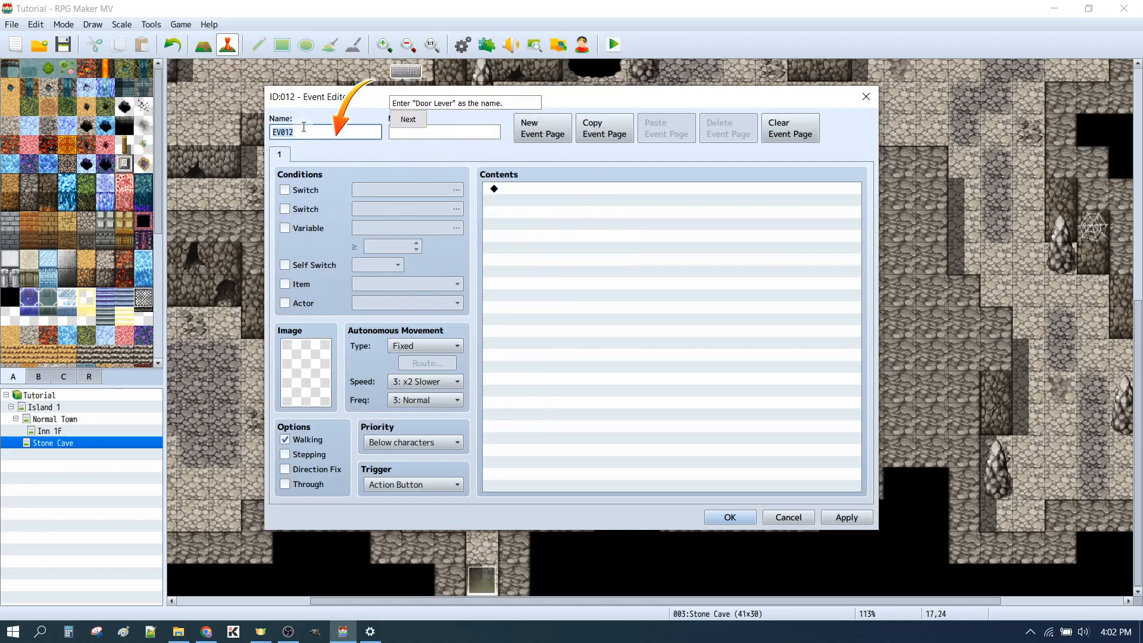
pyautogui.write('DoorLever')
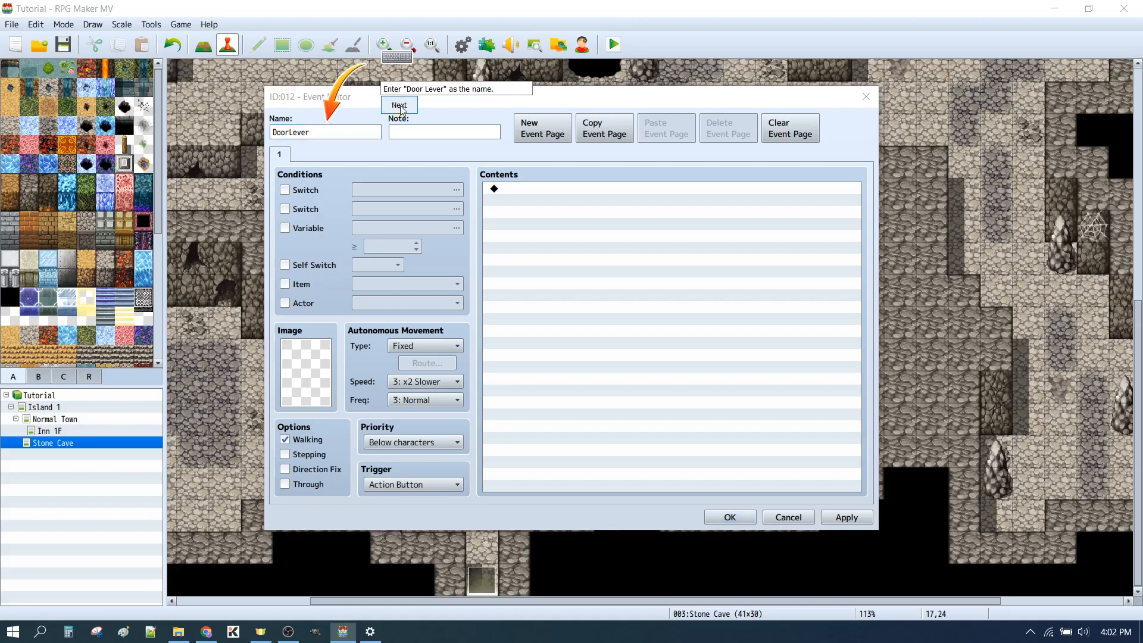
pyautogui.click(396, 105)
# Give event page 1 the middle top-row image of the leftmost !Switch1 levers and enable Direction Fix
pyautogui.doubleClick(298, 367)
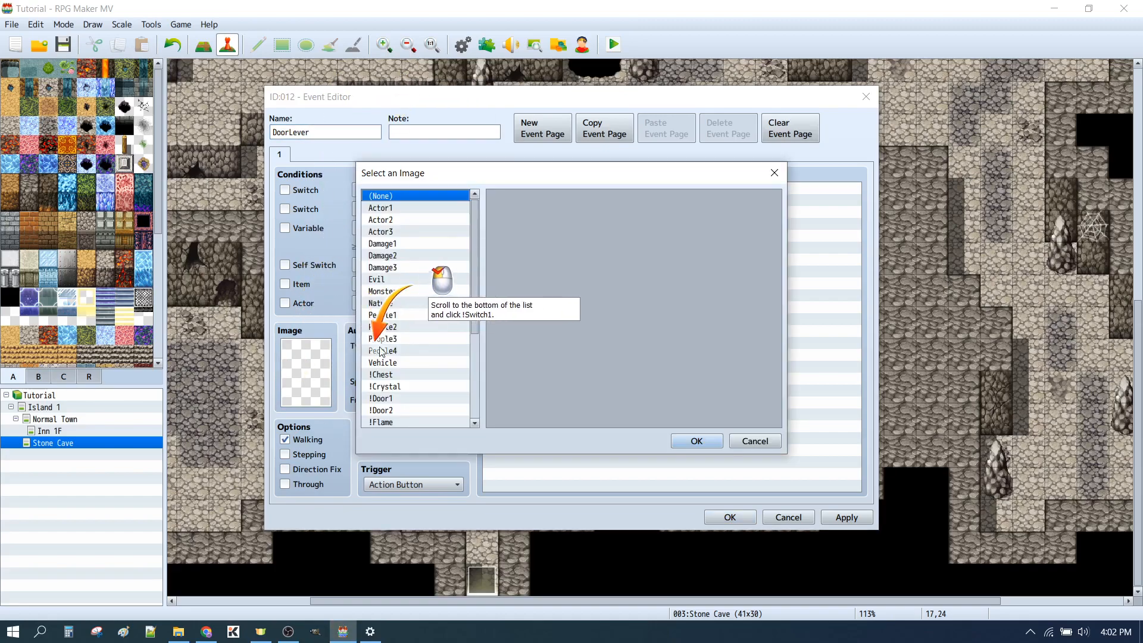
pyautogui.scroll(-3, 445, 315)
pyautogui.scroll(-1, 438, 353)
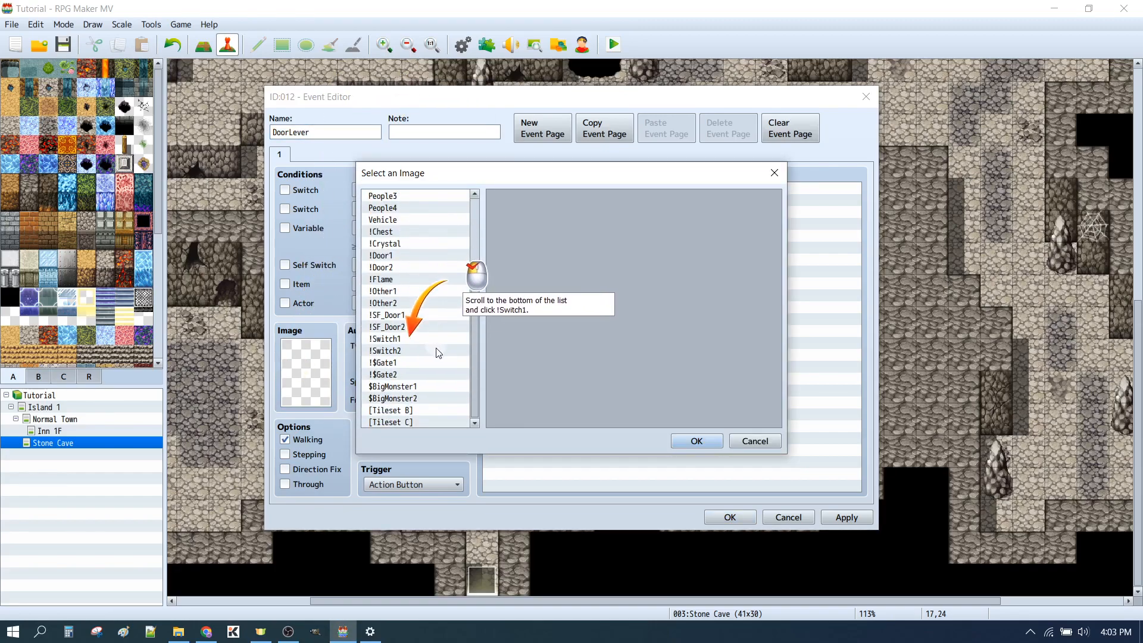
pyautogui.click(401, 339)
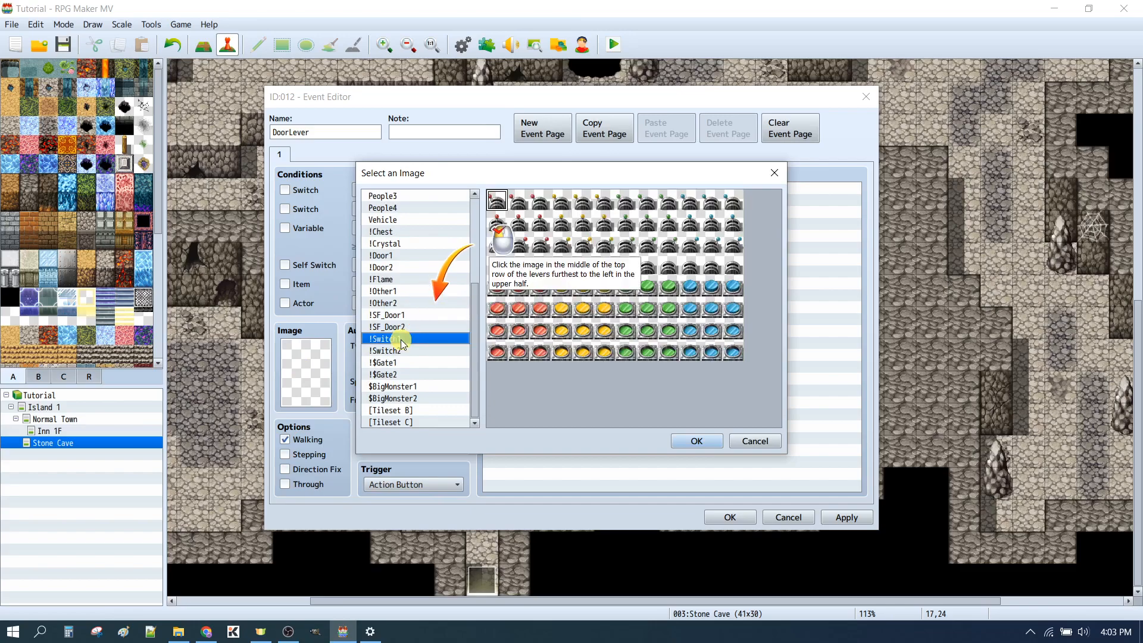
pyautogui.click(519, 200)
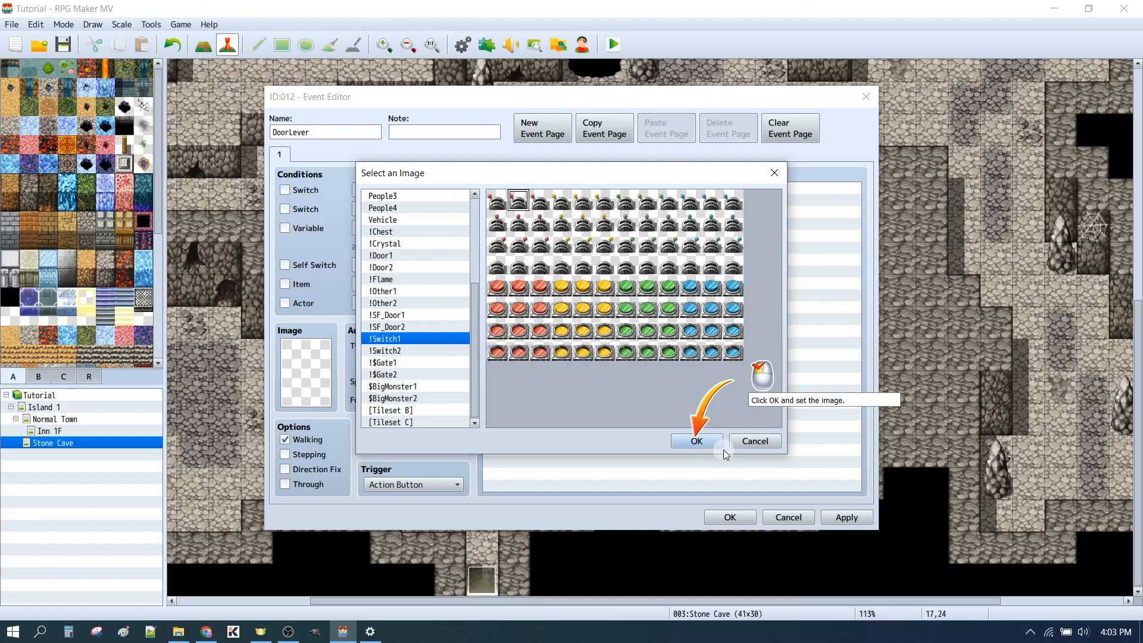
pyautogui.click(694, 441)
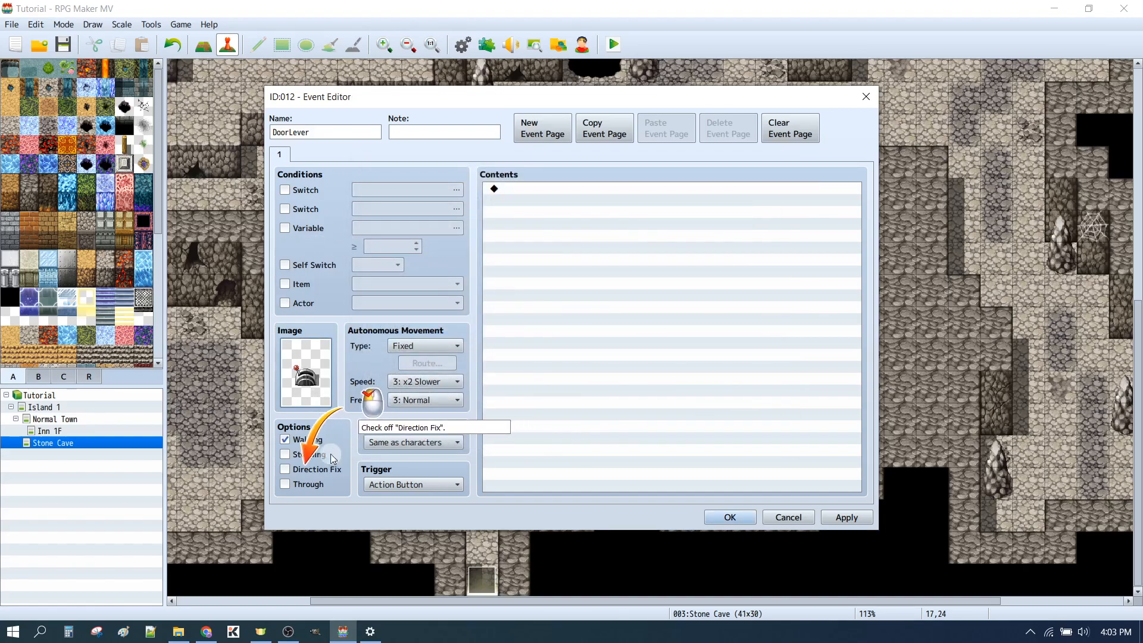
pyautogui.click(290, 470)
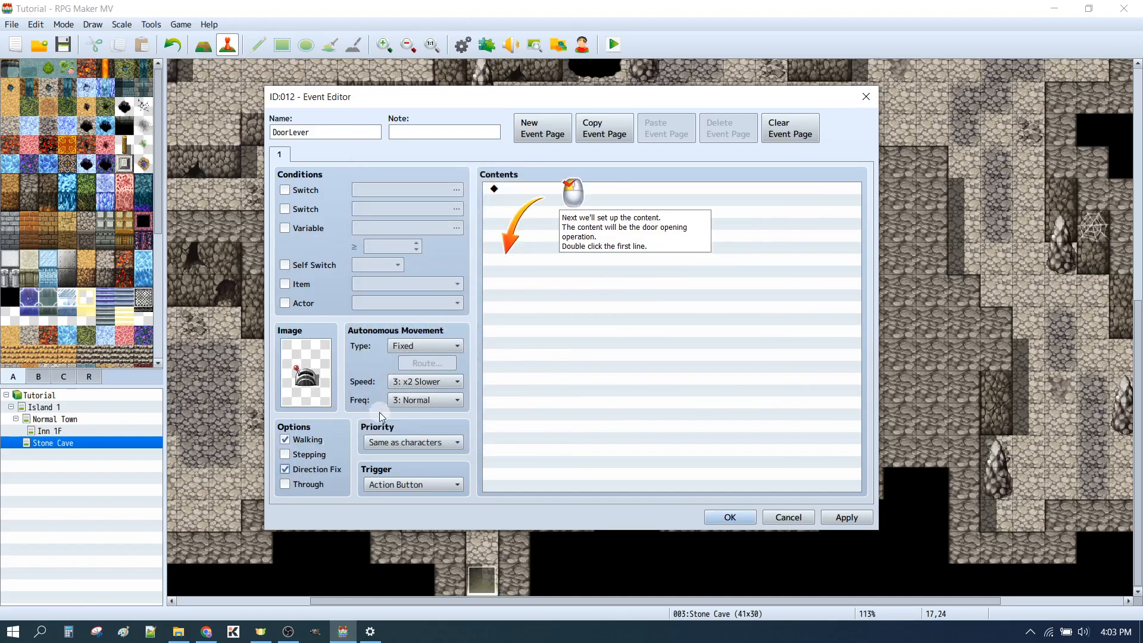
# Add a Control Switches command to page 1 that turns ON single switch 0002, naming that switch DungeonDoor
pyautogui.doubleClick(590, 191)
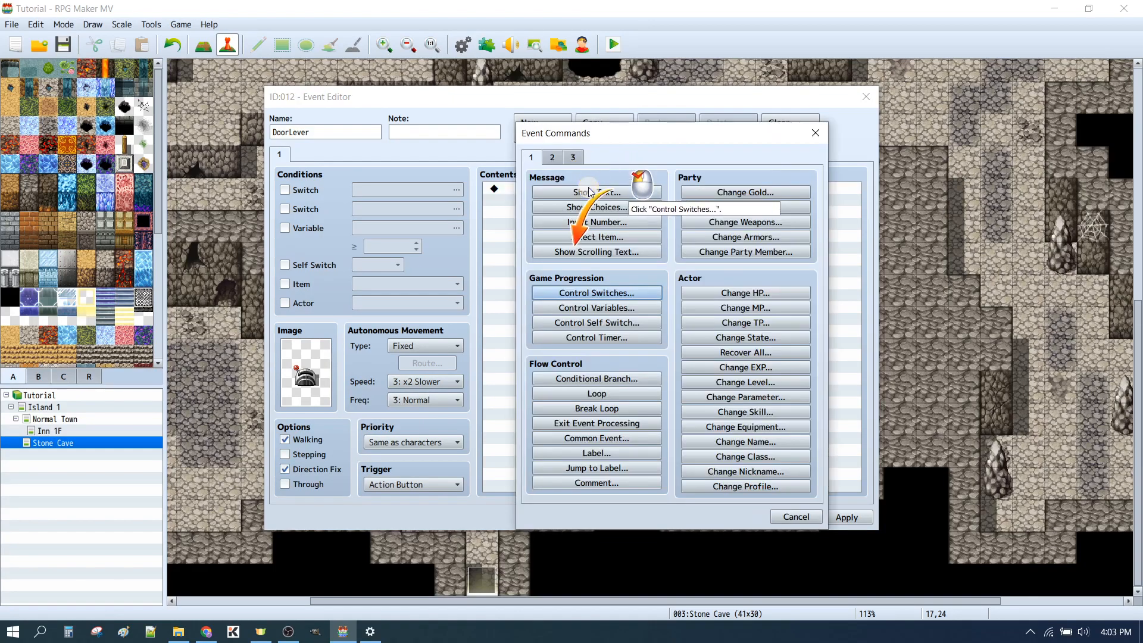
pyautogui.click(587, 295)
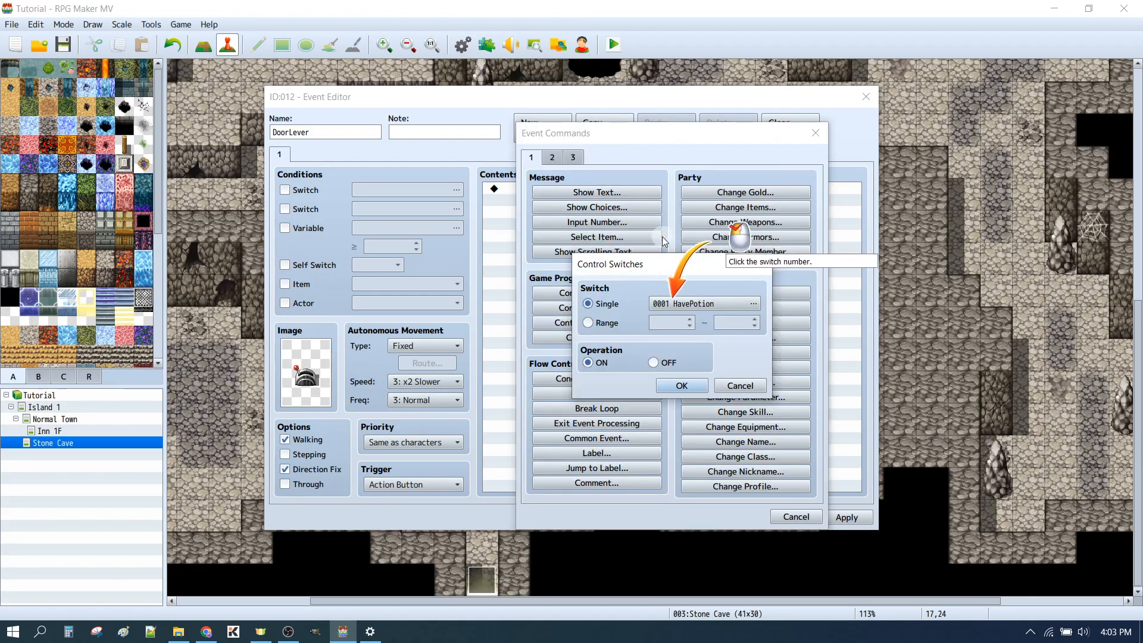
pyautogui.click(717, 300)
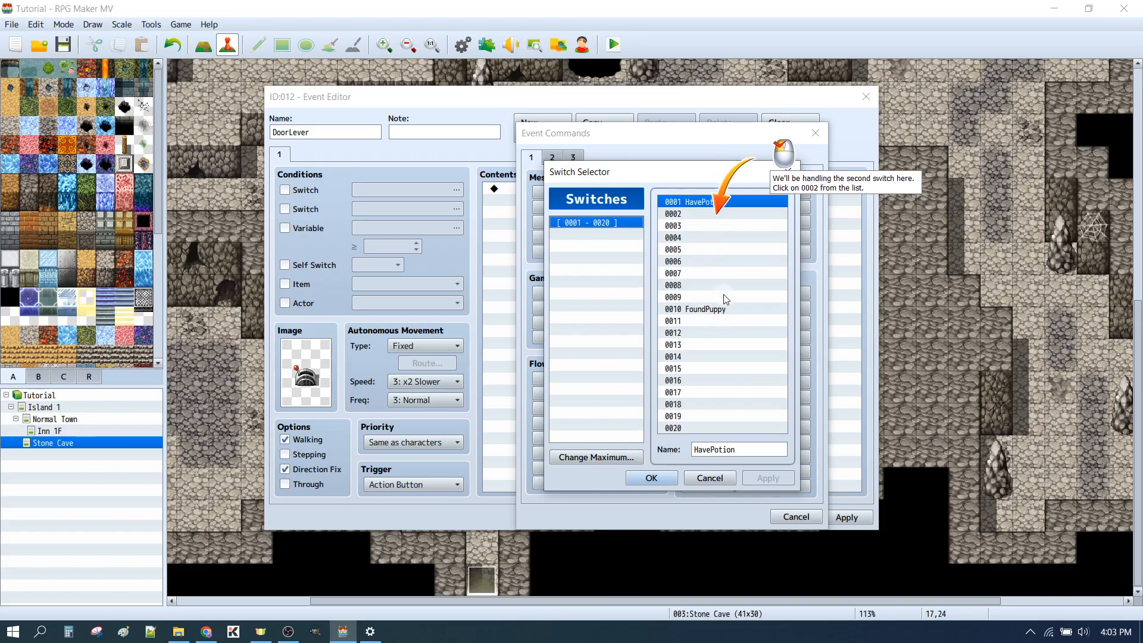
pyautogui.click(712, 215)
pyautogui.click(723, 450)
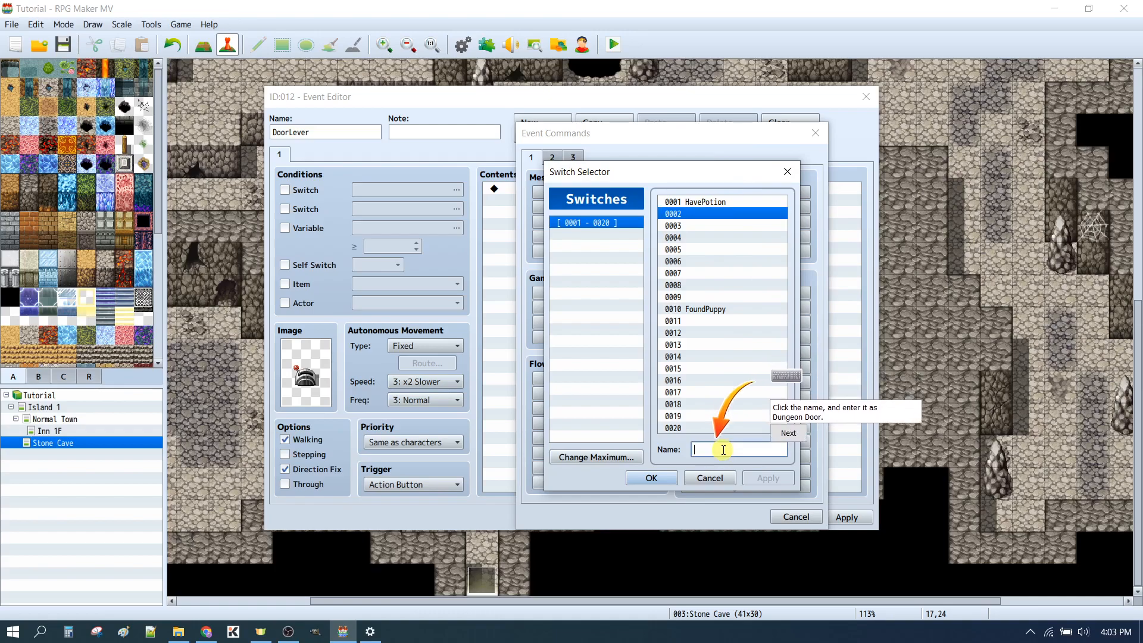
pyautogui.write('DungeonDoor')
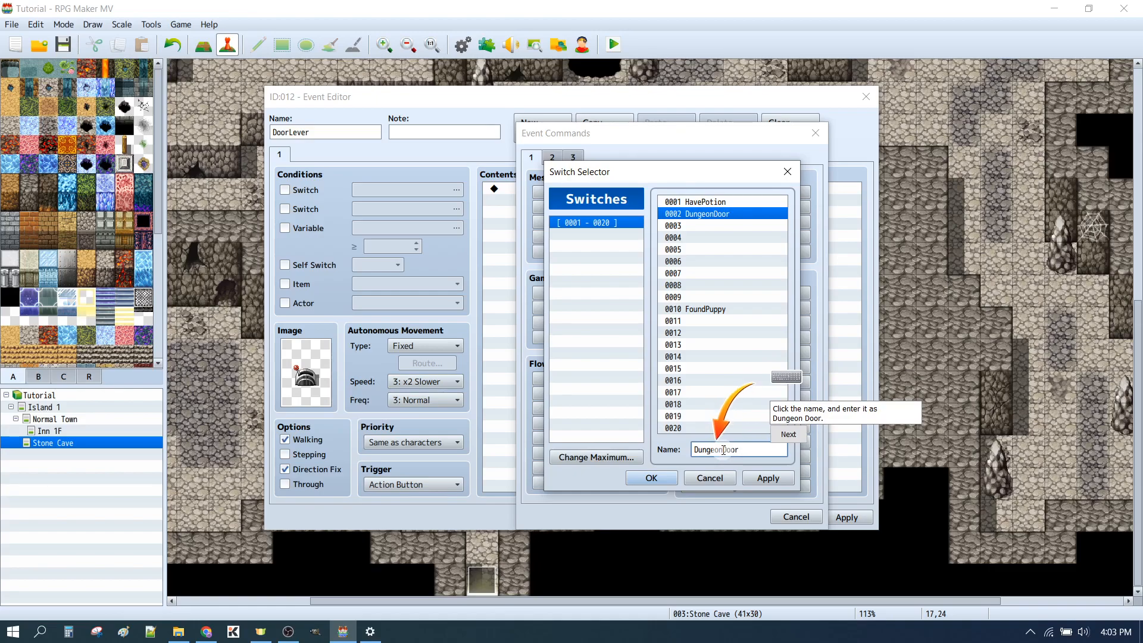
pyautogui.click(789, 434)
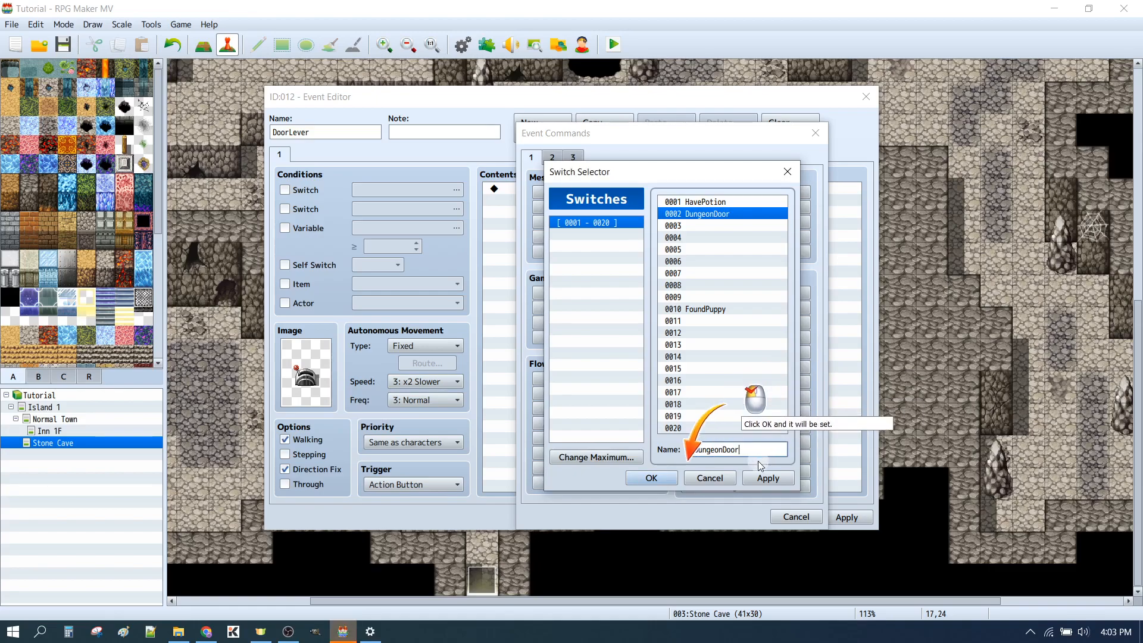
pyautogui.click(651, 478)
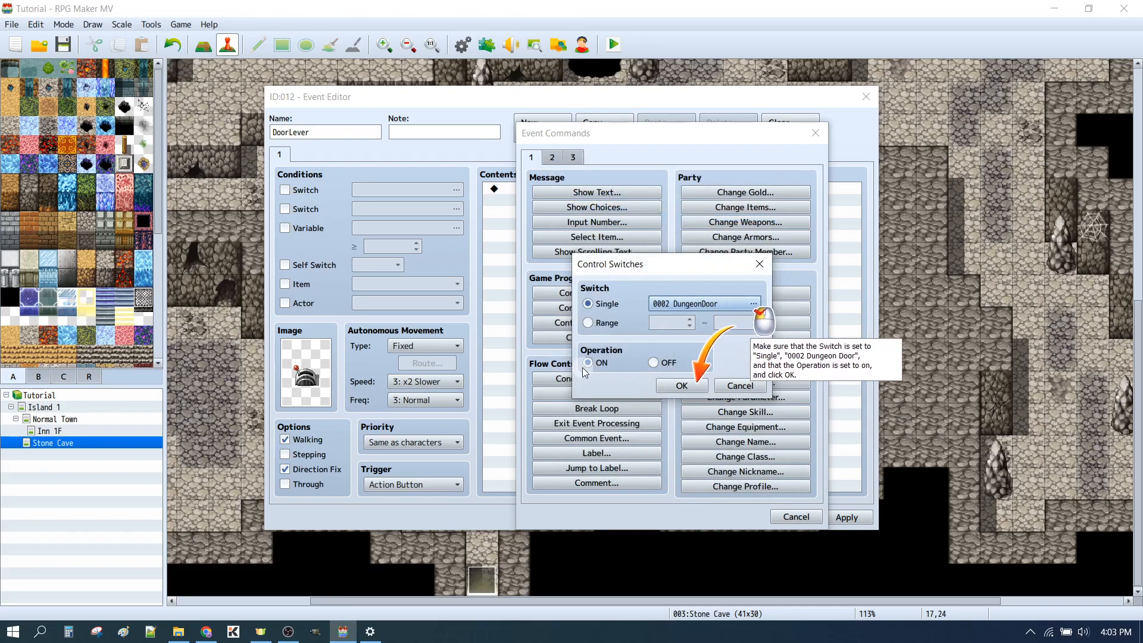
pyautogui.click(691, 387)
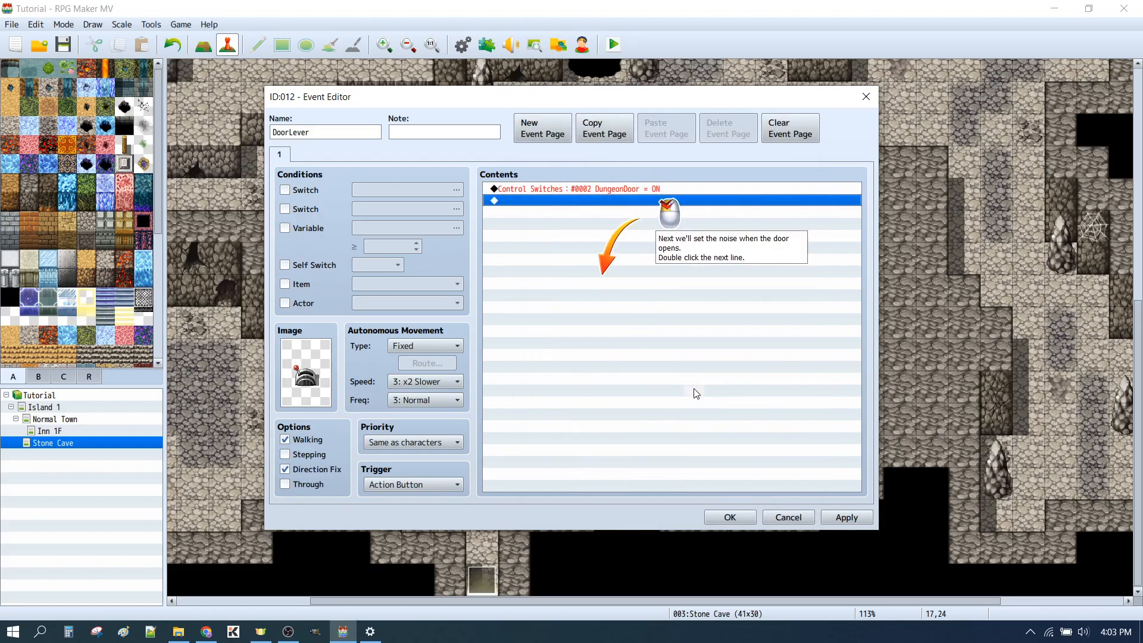
# Add a Play SE command with the Door1 sound below the switch command on page 1
pyautogui.doubleClick(547, 200)
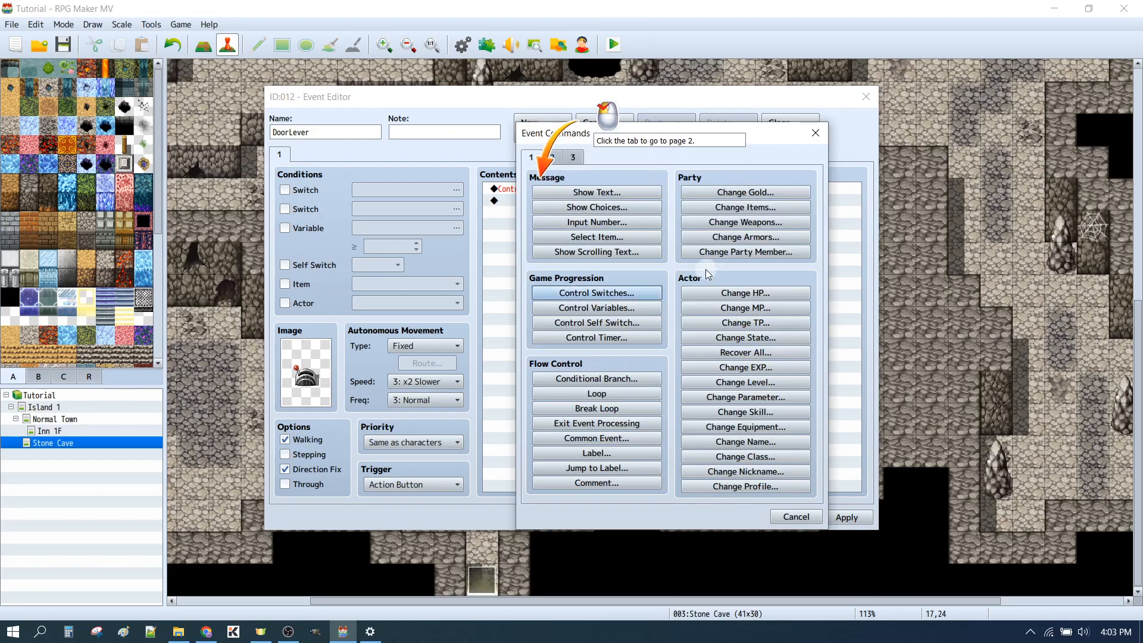
pyautogui.click(552, 156)
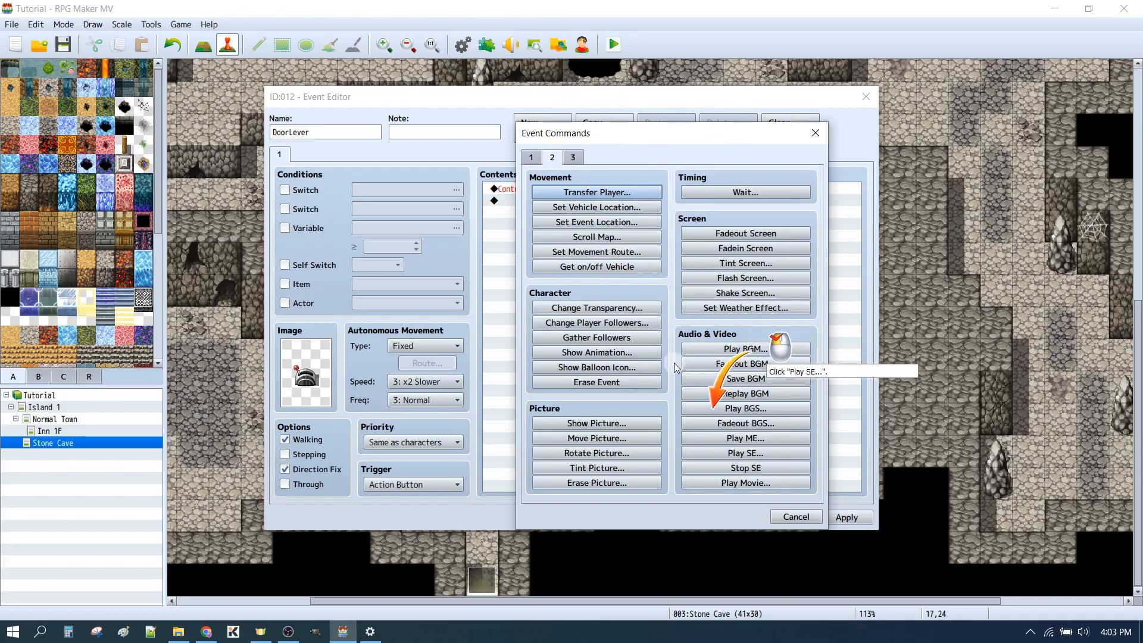
pyautogui.click(733, 453)
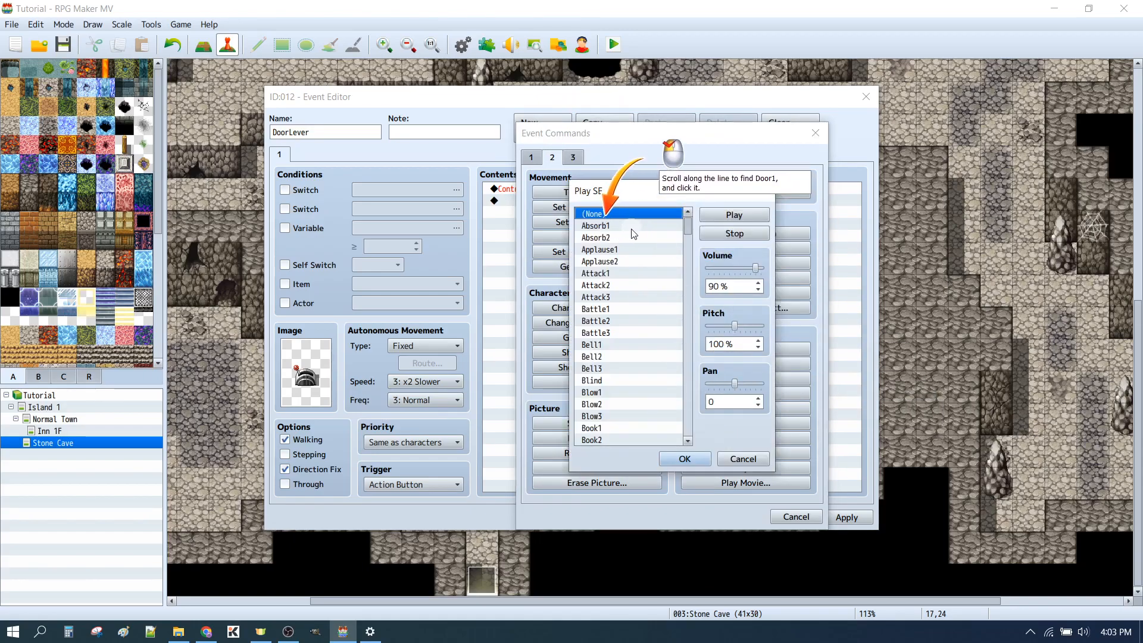
pyautogui.scroll(-12, 632, 235)
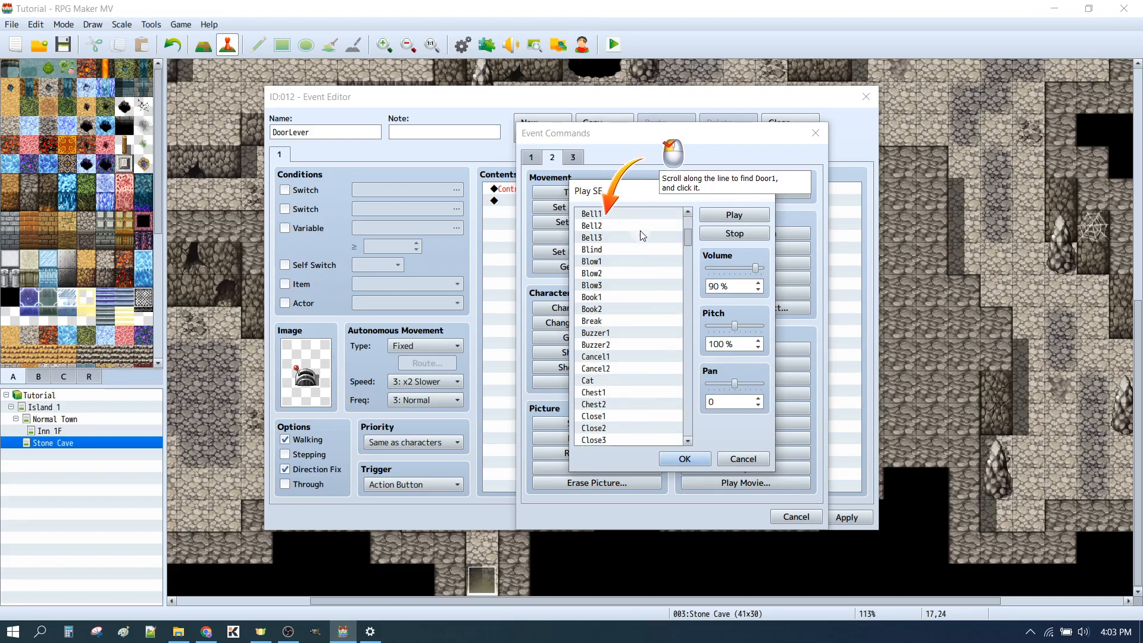
pyautogui.scroll(-8, 651, 243)
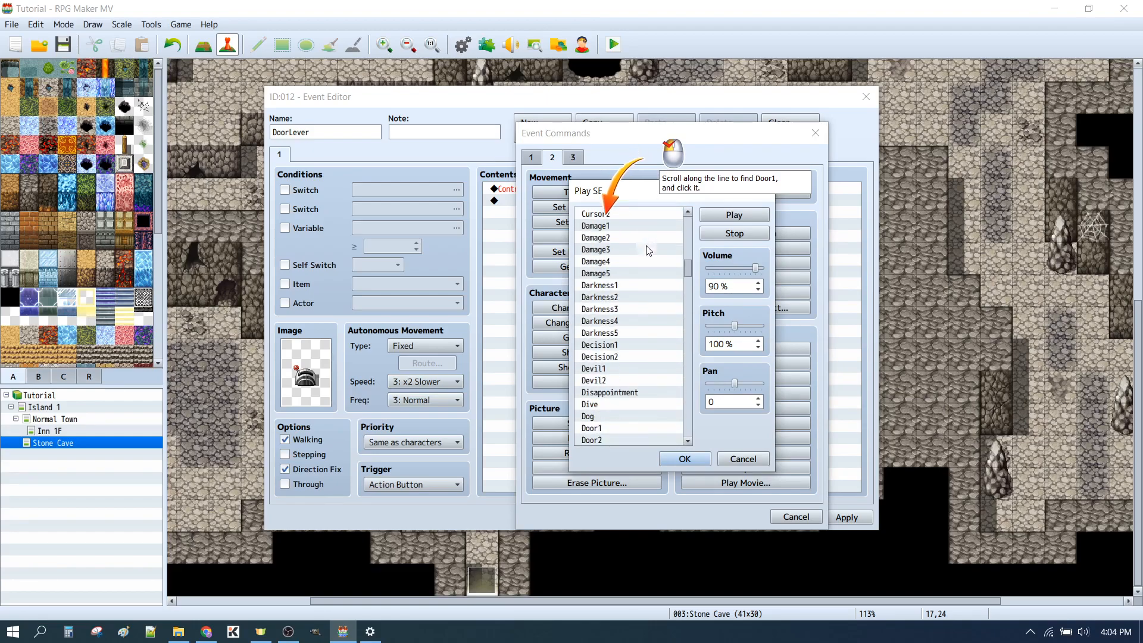
pyautogui.click(637, 320)
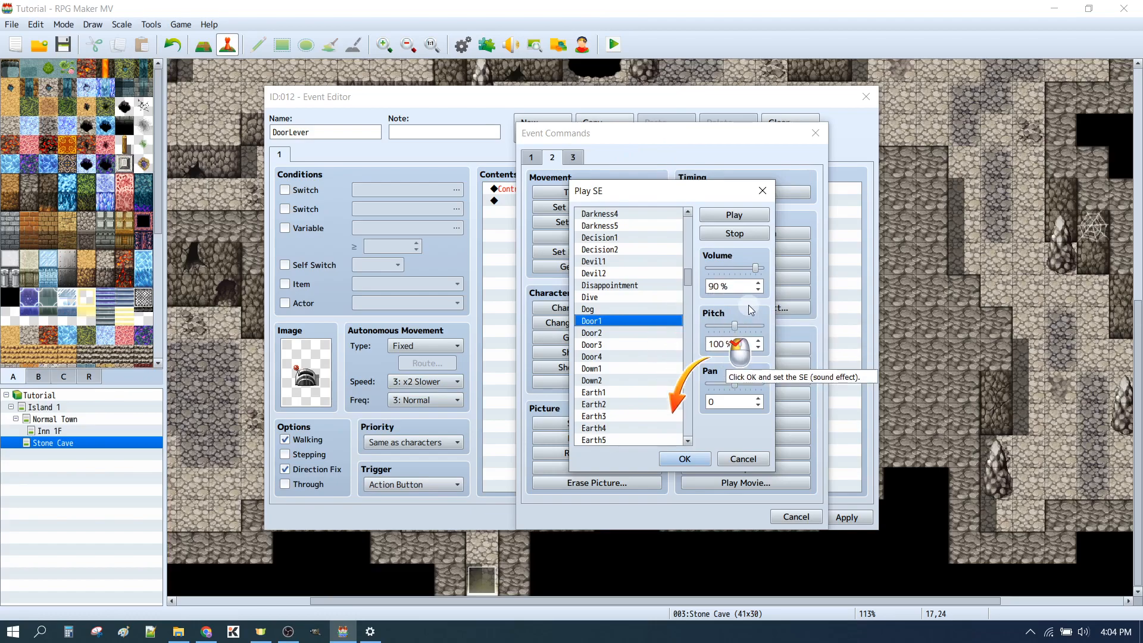
pyautogui.click(677, 459)
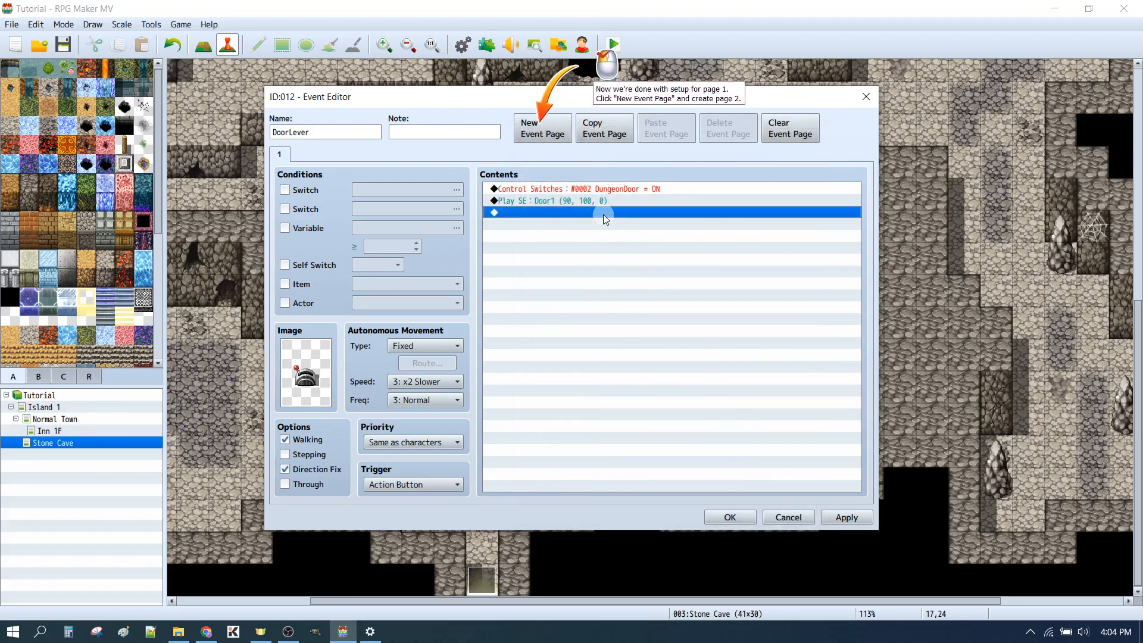
# Create a second event page for DoorLever with switch 0002 DungeonDoor as its condition
pyautogui.click(553, 139)
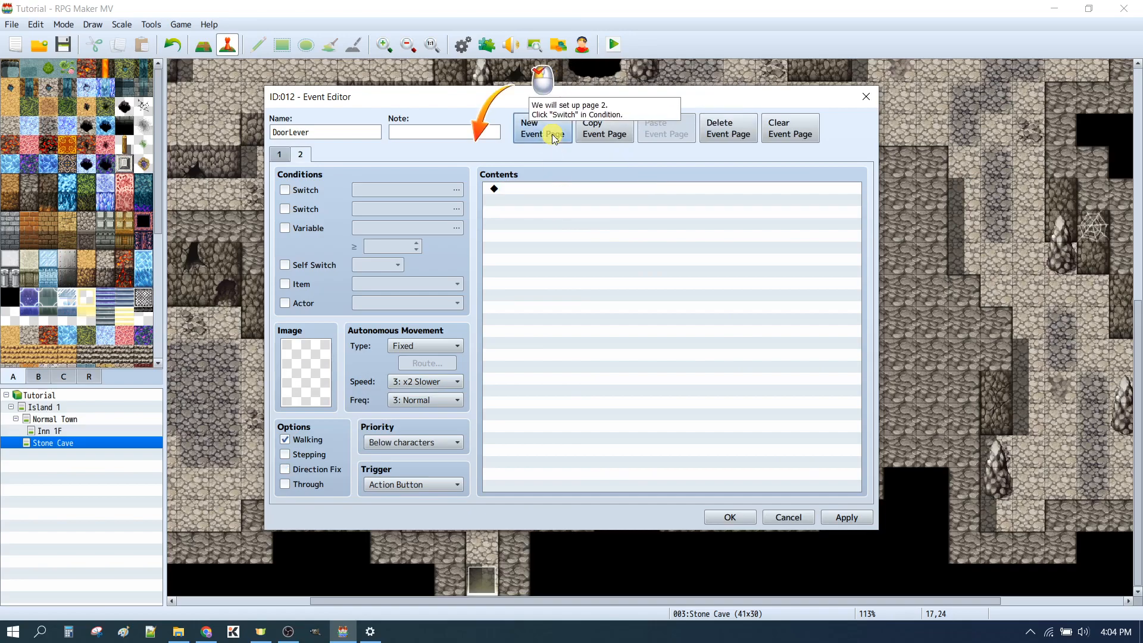
pyautogui.click(284, 189)
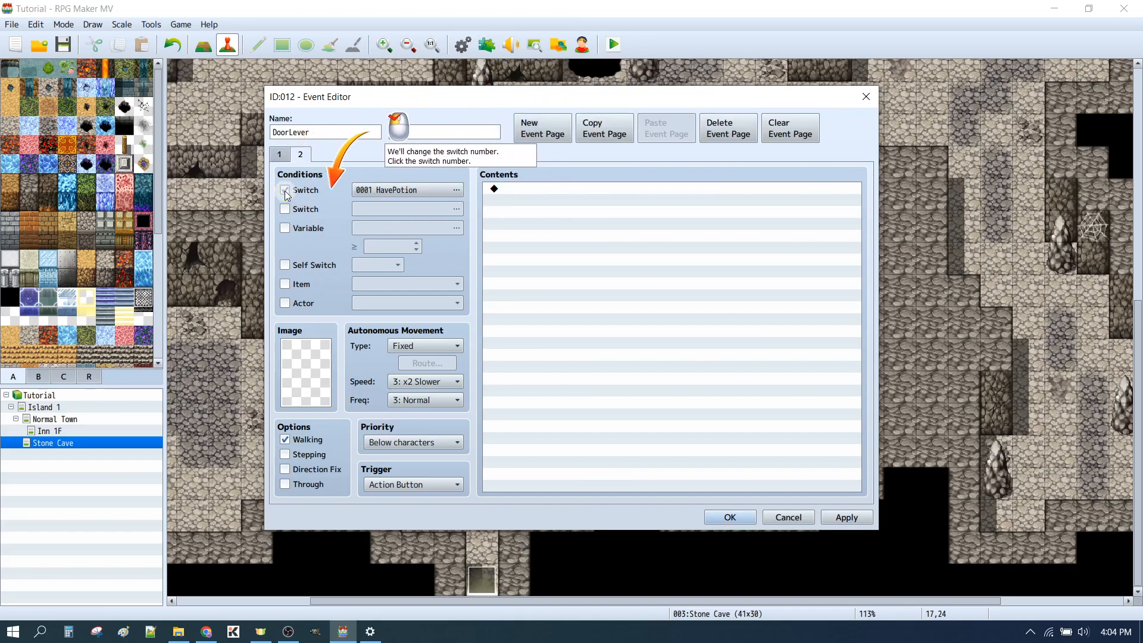
pyautogui.click(411, 190)
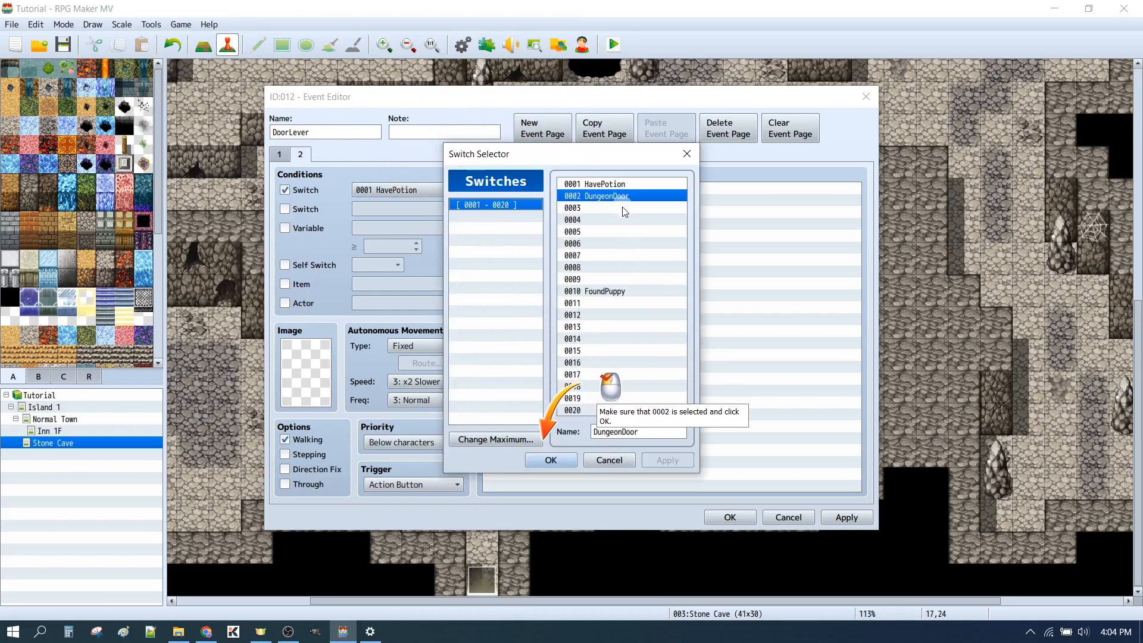
pyautogui.click(544, 461)
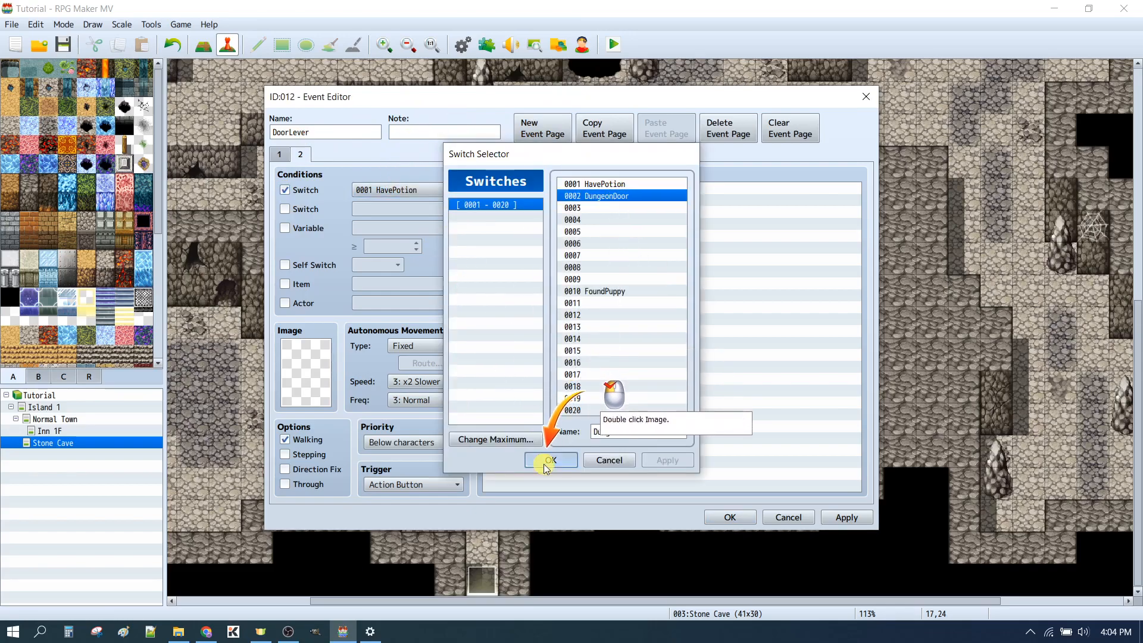
# Give event page 2 the middle third-row image of the leftmost !Switch1 levers, showing the lever pushed the opposite way
pyautogui.doubleClick(311, 374)
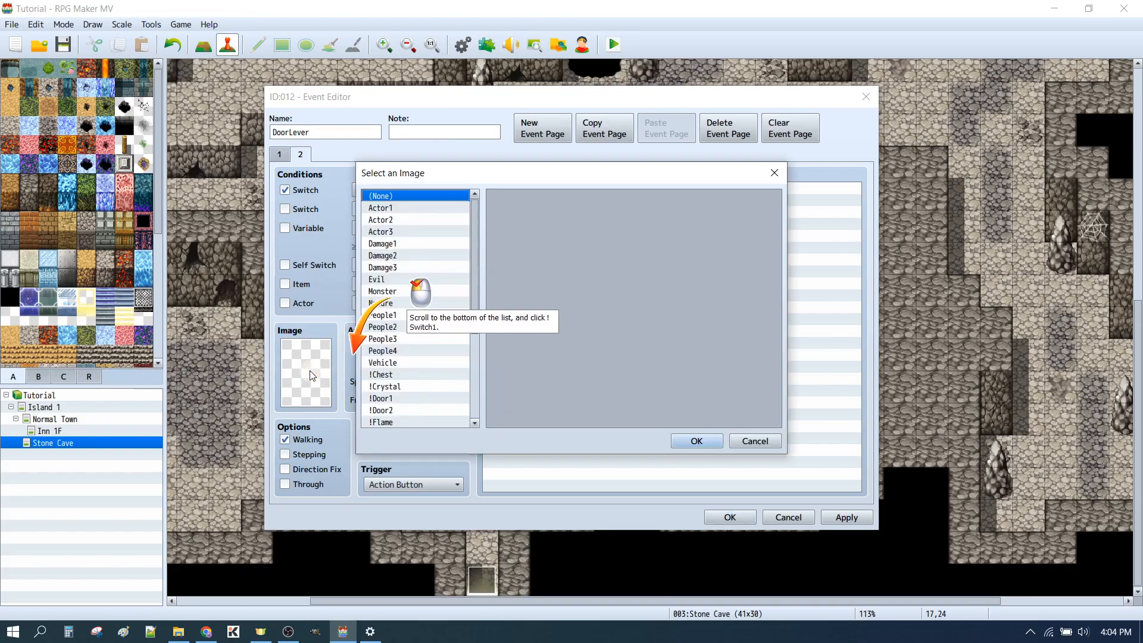
pyautogui.scroll(-3, 459, 250)
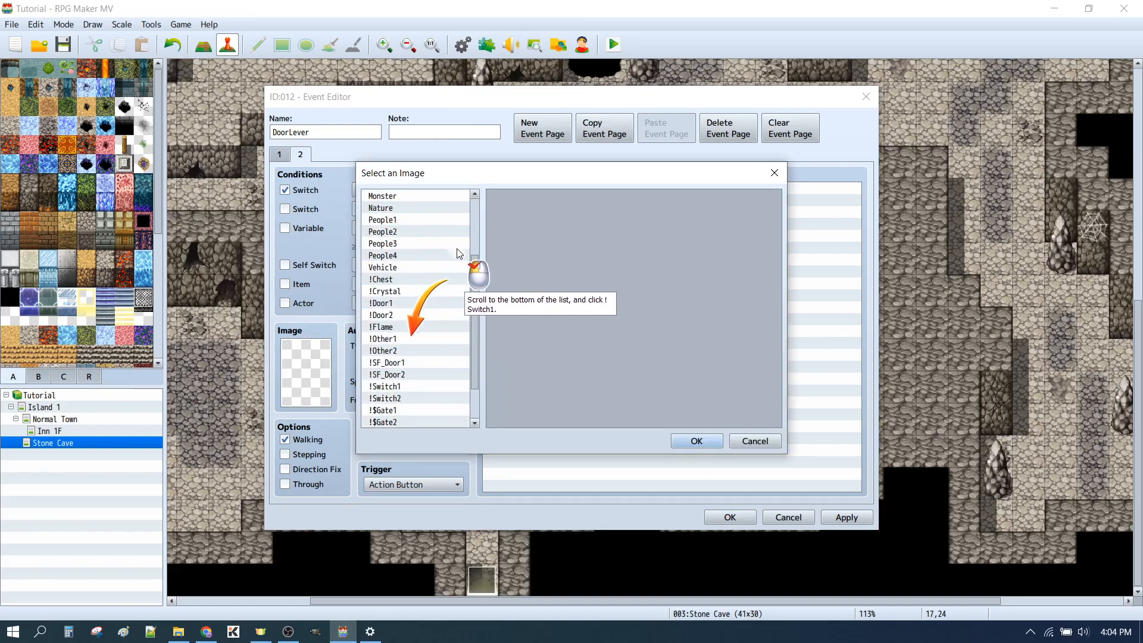
pyautogui.scroll(-1, 457, 267)
pyautogui.click(387, 352)
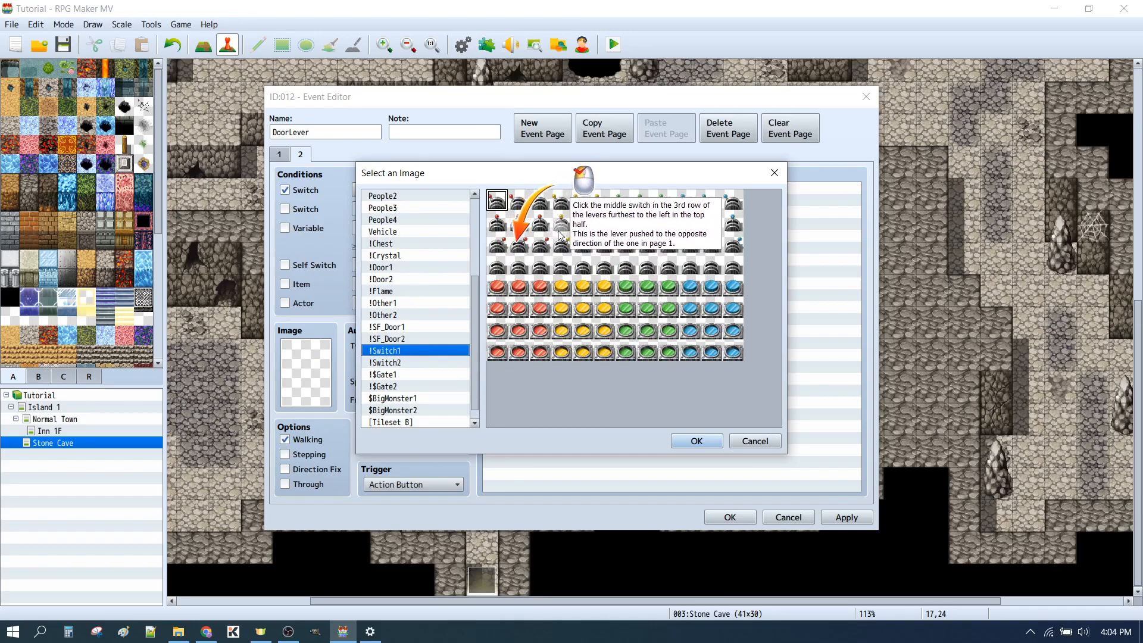
pyautogui.click(520, 246)
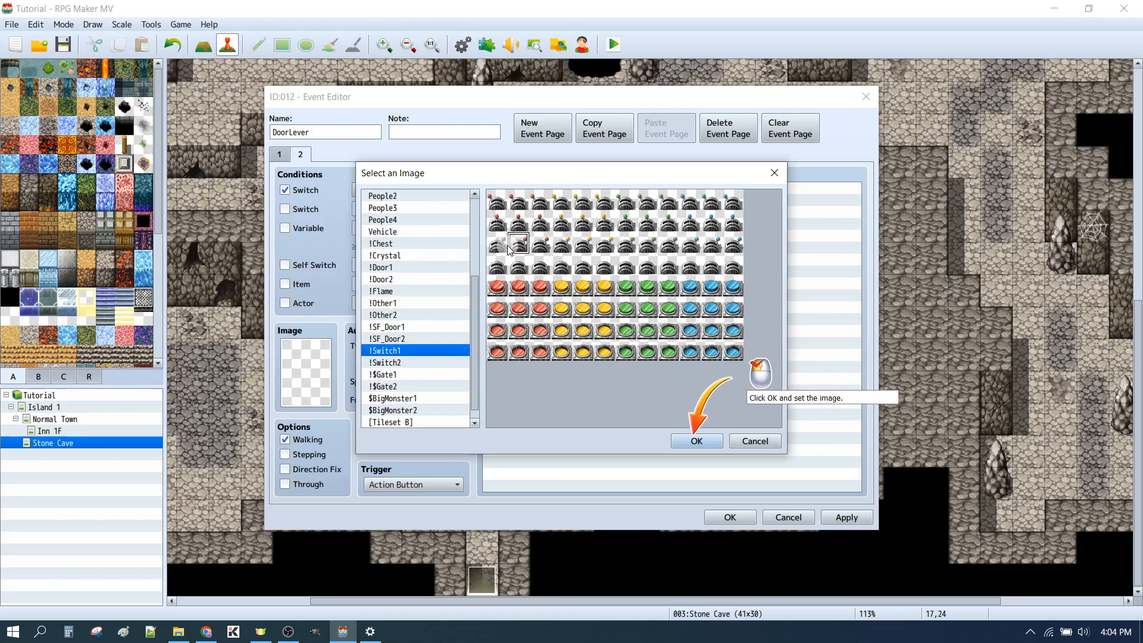
pyautogui.click(698, 442)
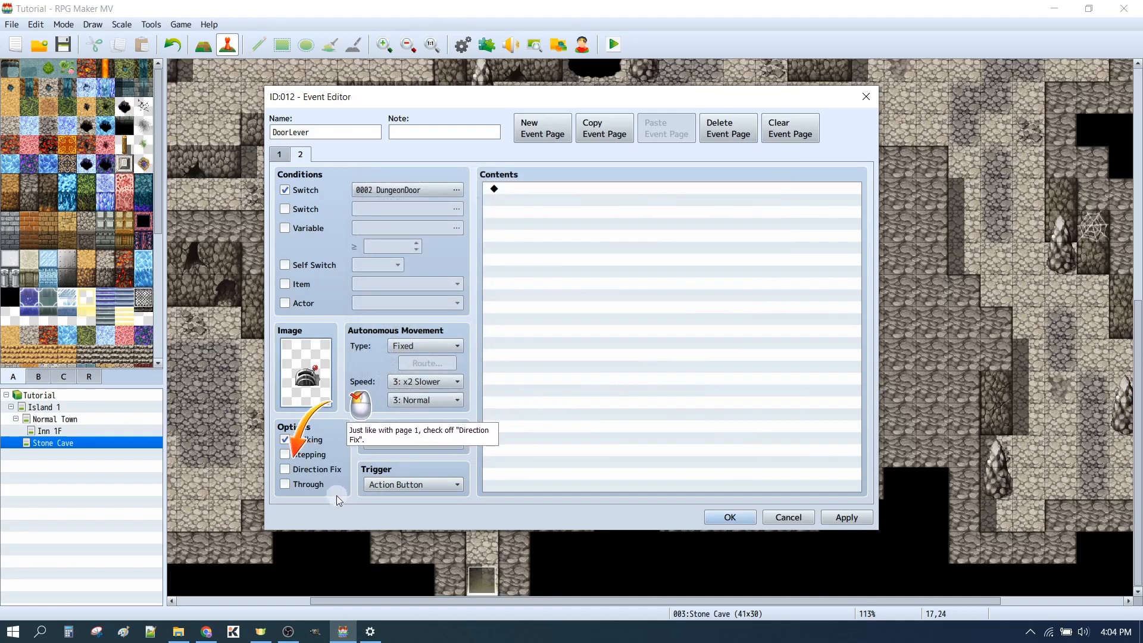
# Enable Direction Fix on event page 2 of DoorLever and add Gather Followers as its first command
pyautogui.click(292, 472)
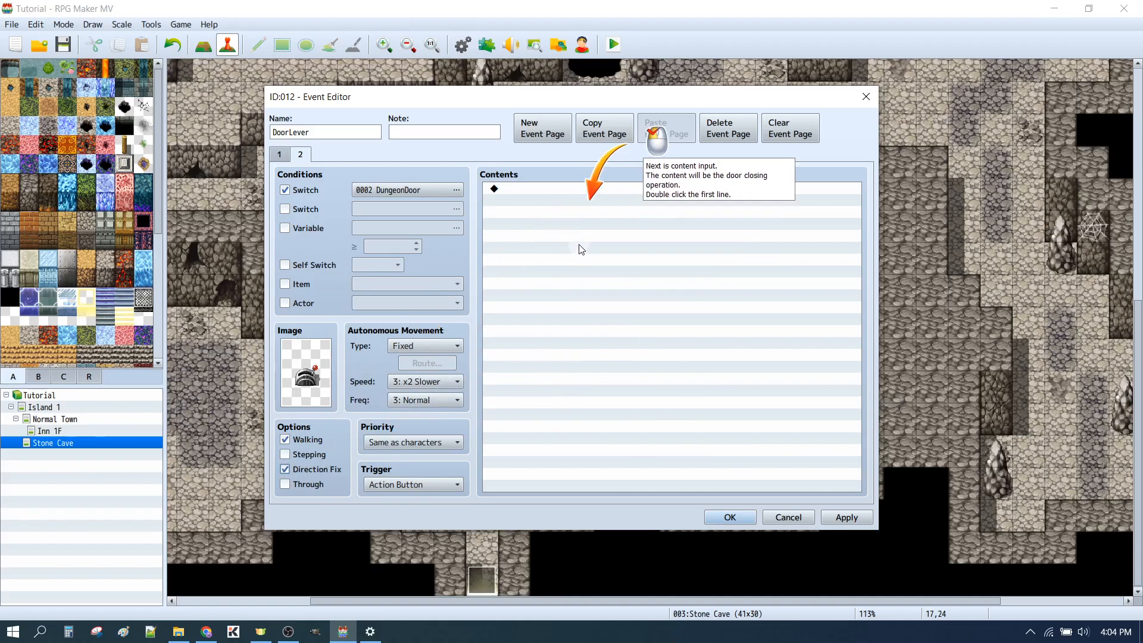
pyautogui.click(563, 188)
pyautogui.doubleClick(562, 187)
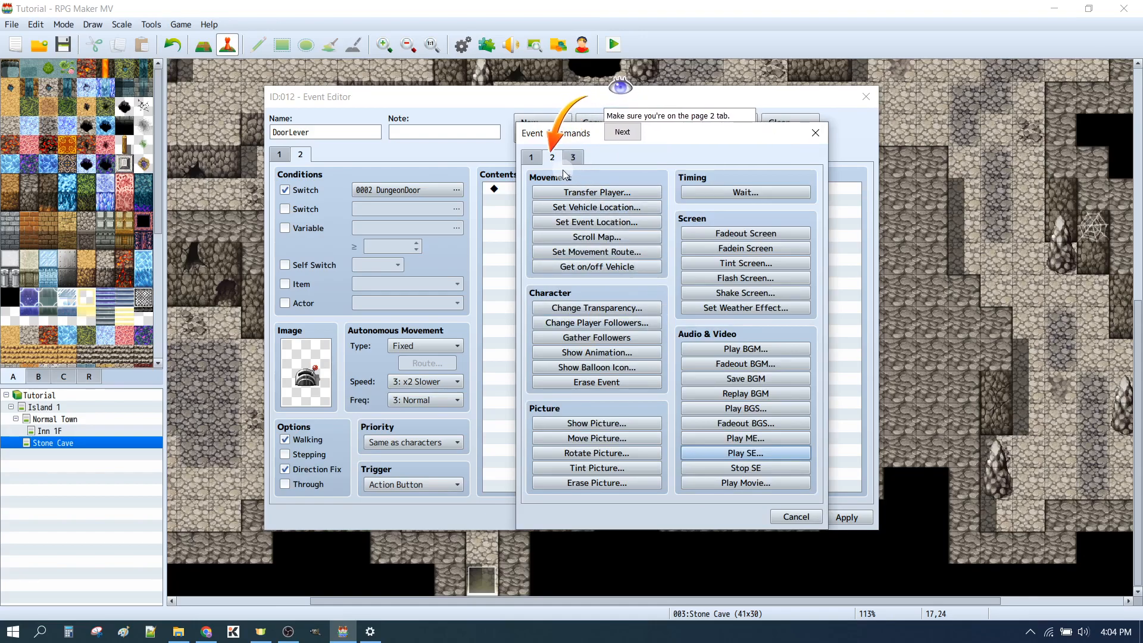
pyautogui.click(608, 132)
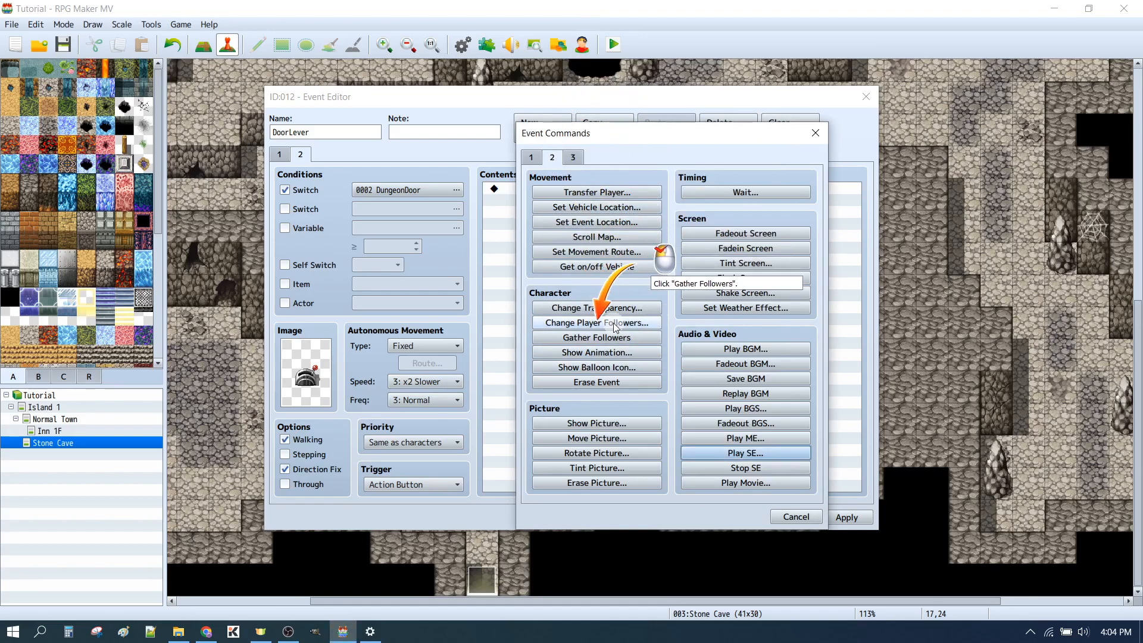
pyautogui.click(597, 337)
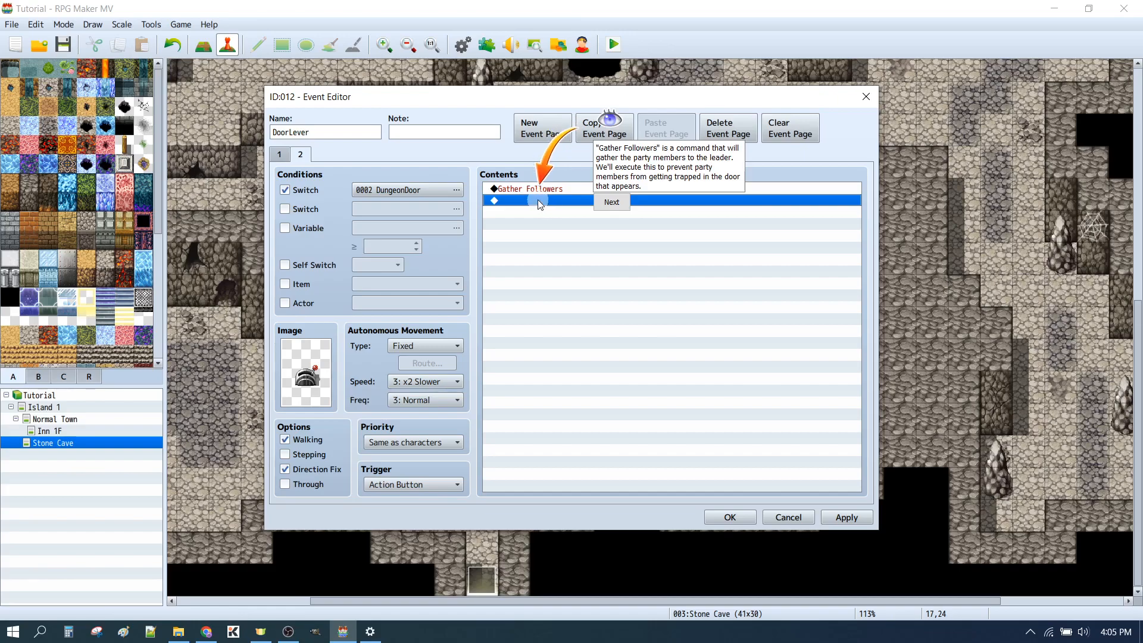
pyautogui.click(615, 203)
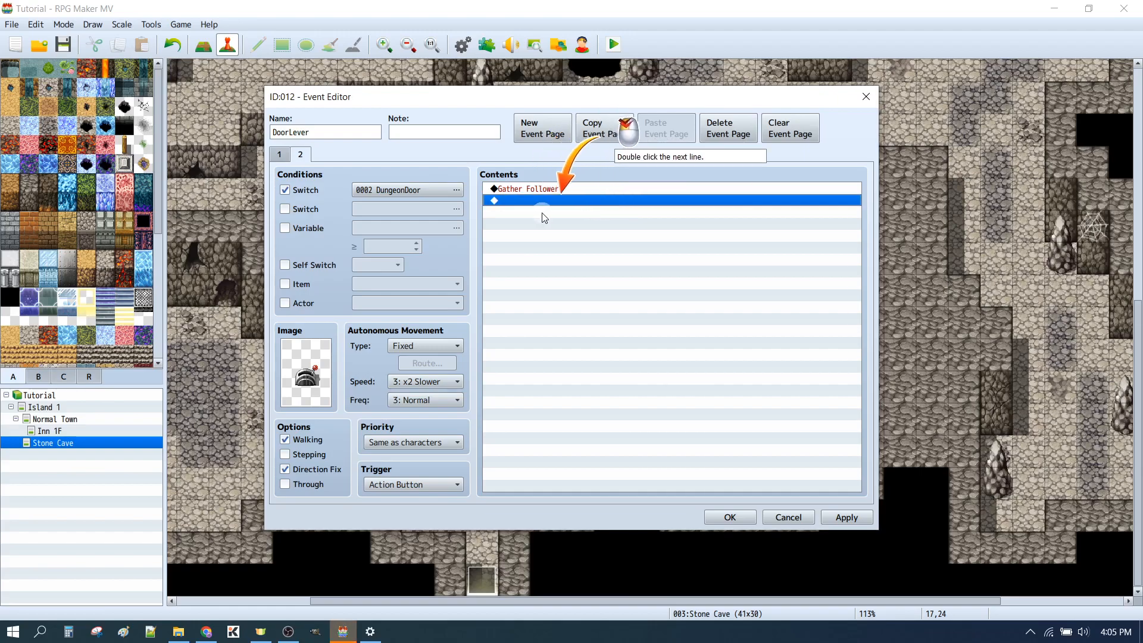
# Add a Play SE command with the Door1 sound below Gather Followers on page 2
pyautogui.doubleClick(534, 202)
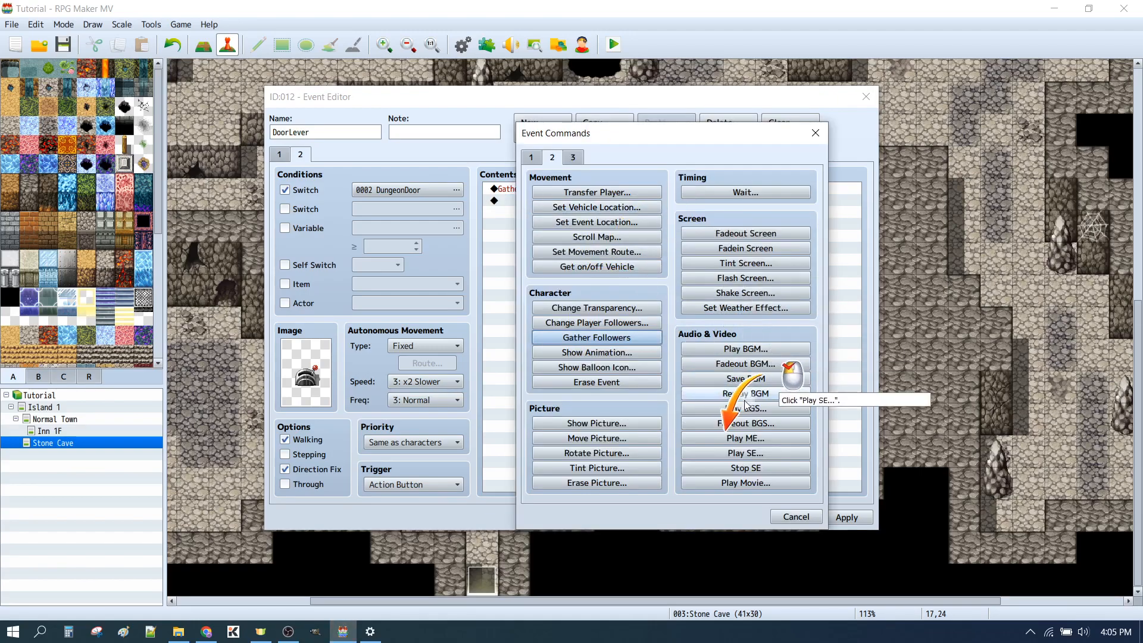
pyautogui.click(731, 452)
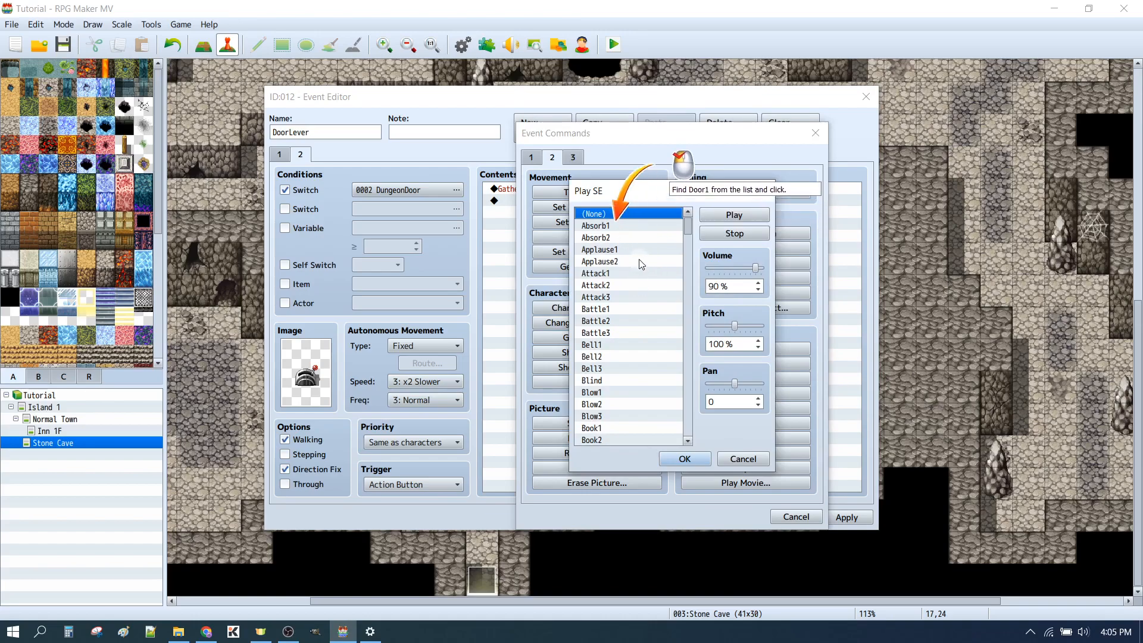
pyautogui.scroll(-9, 622, 253)
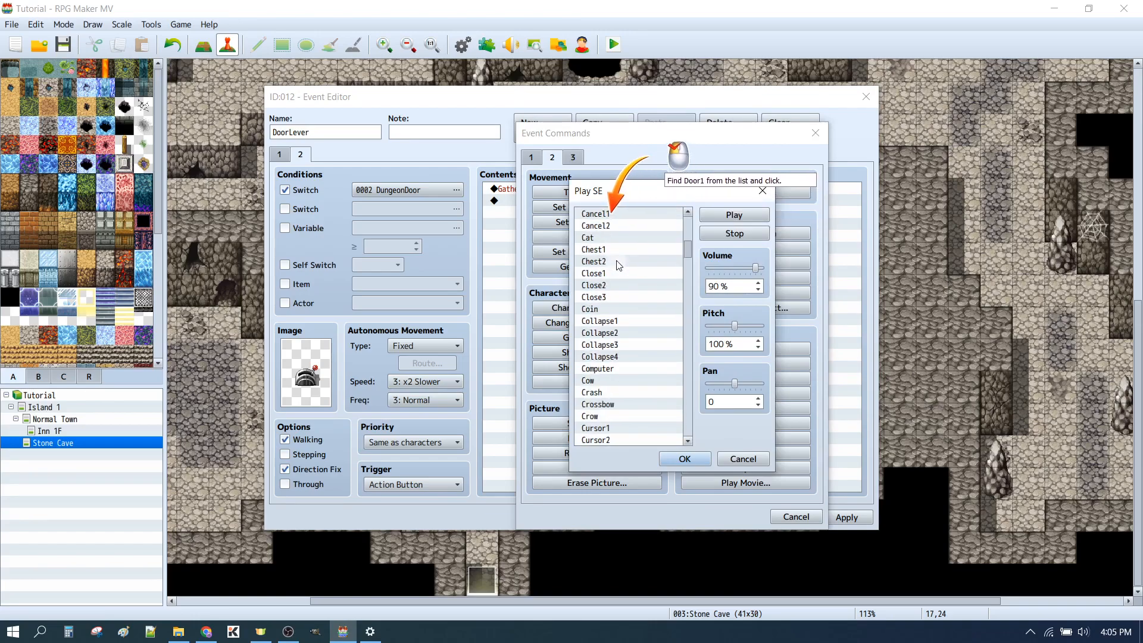
pyautogui.scroll(-9, 632, 265)
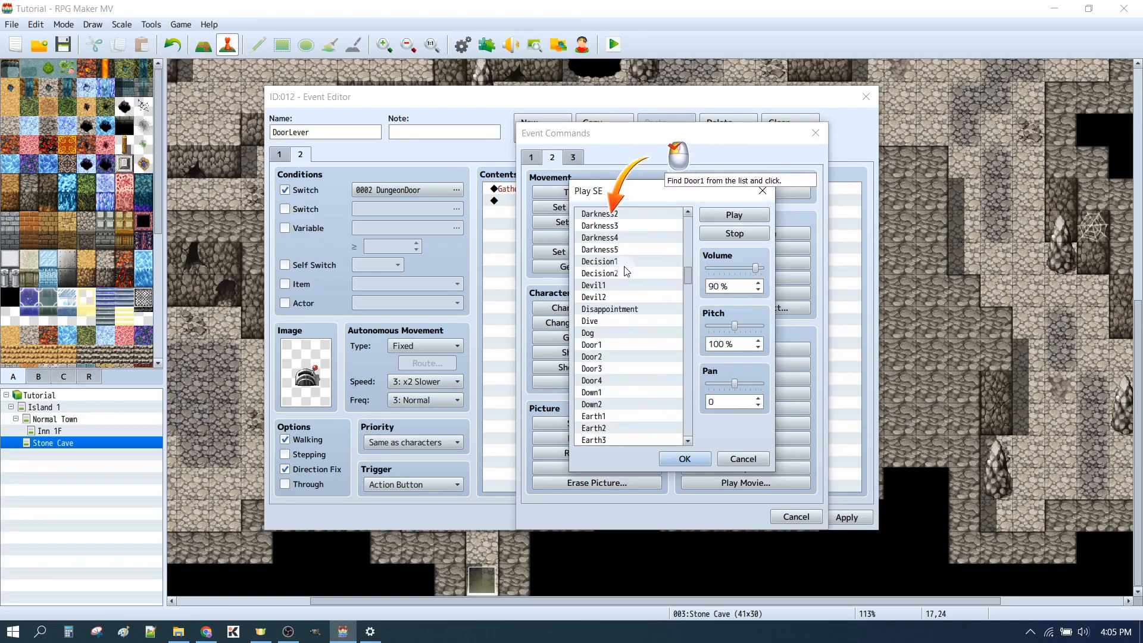
pyautogui.click(610, 274)
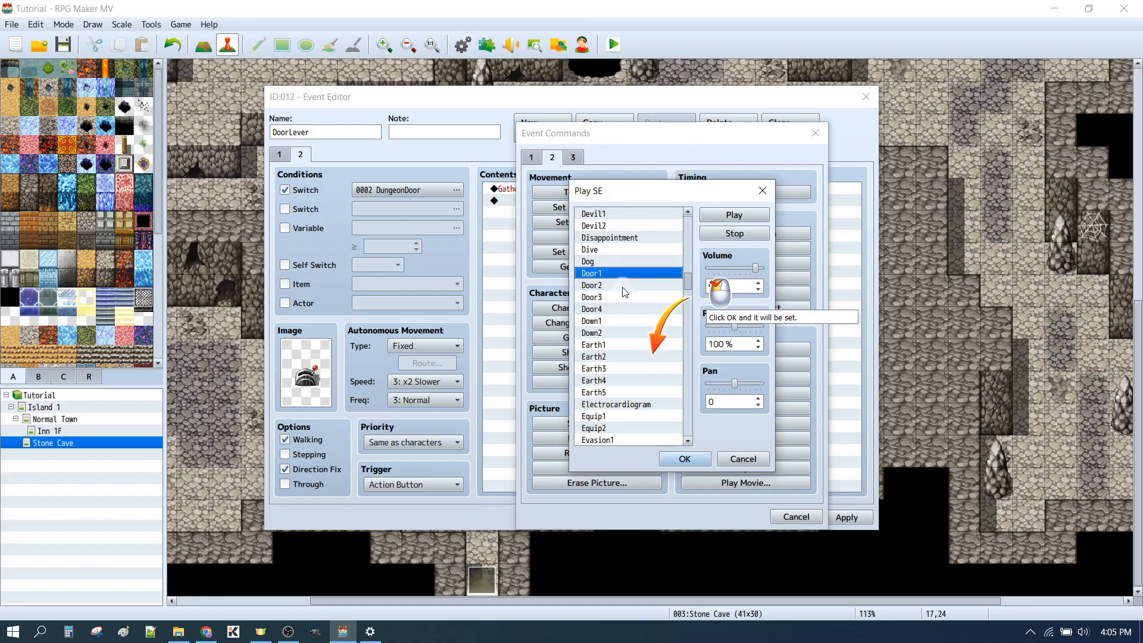
pyautogui.click(686, 457)
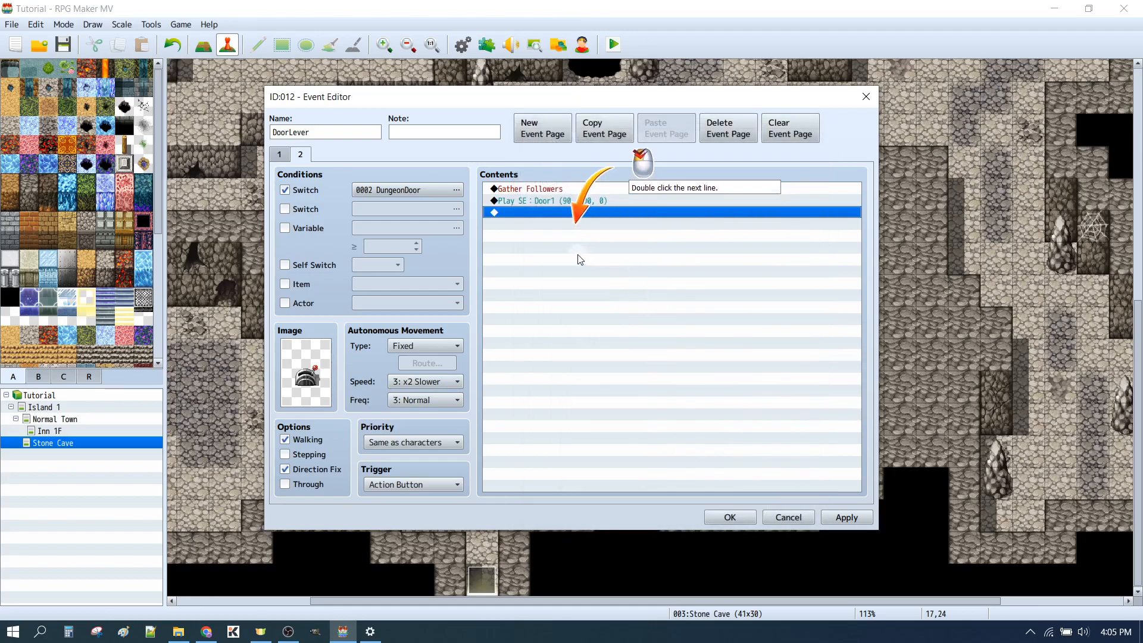
# Add a Control Switches command to the end of page 2 that turns OFF single switch 0002 DungeonDoor
pyautogui.doubleClick(544, 212)
pyautogui.click(532, 158)
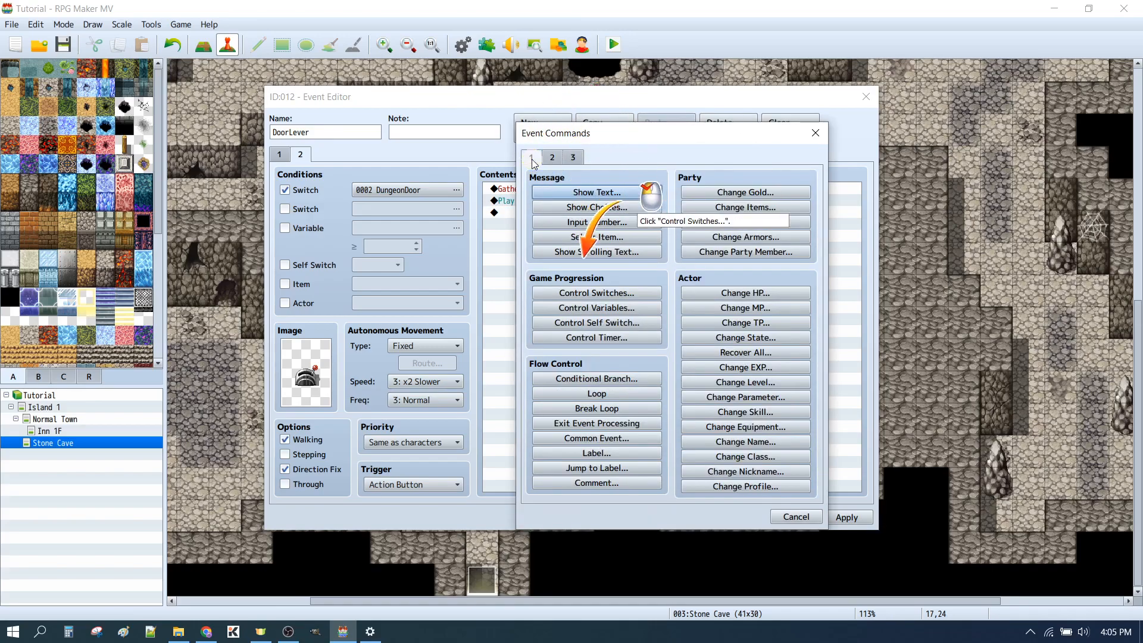
pyautogui.click(600, 294)
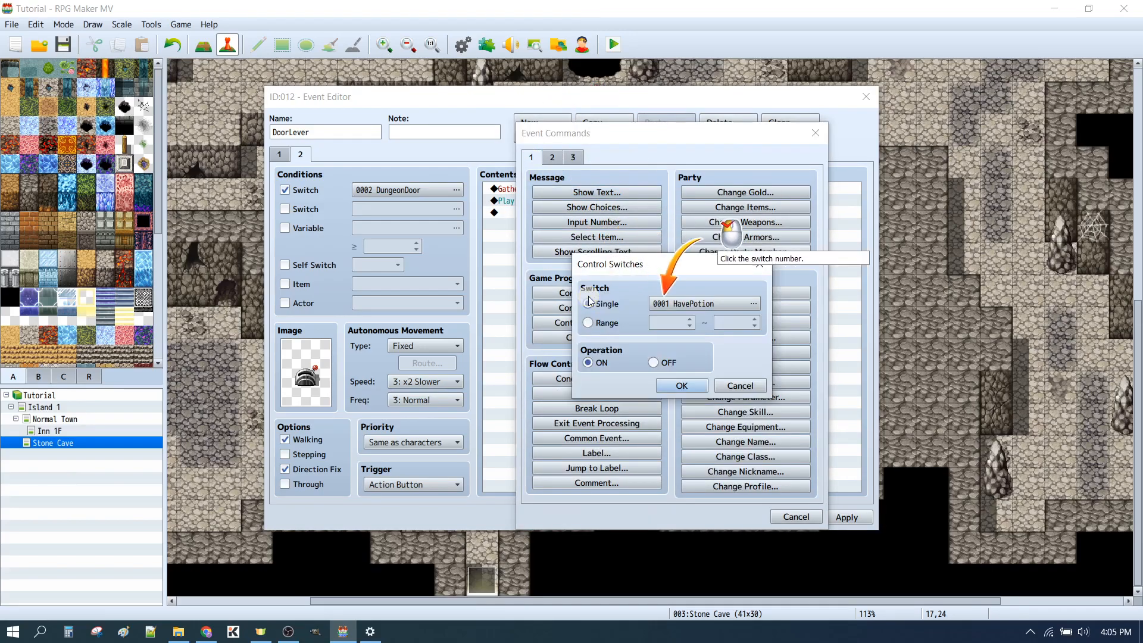
pyautogui.click(685, 304)
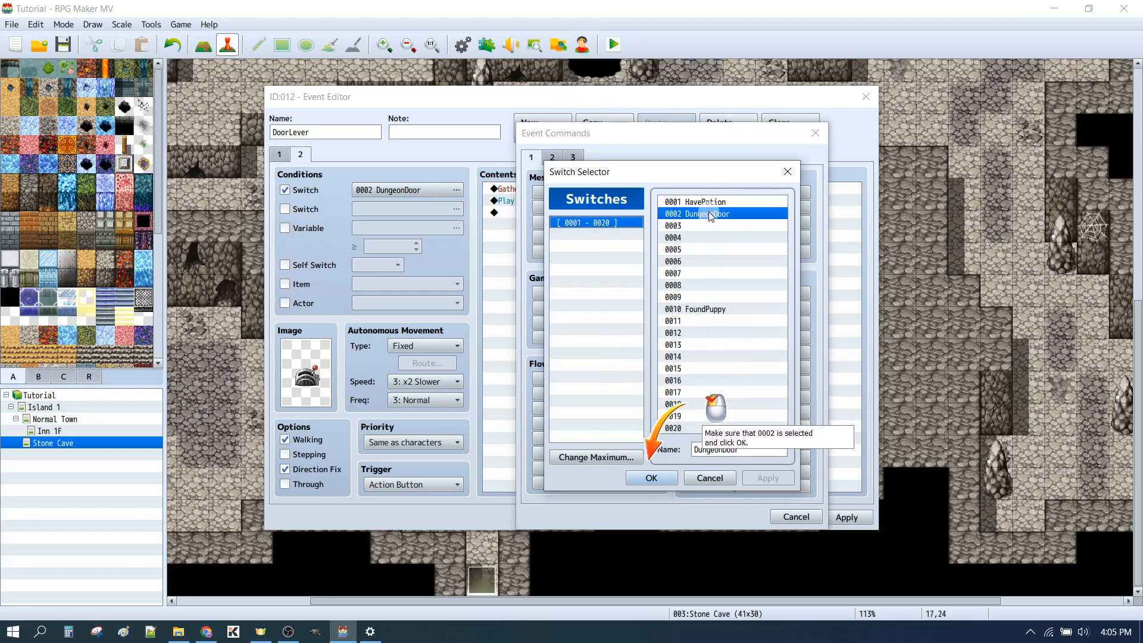
pyautogui.click(652, 478)
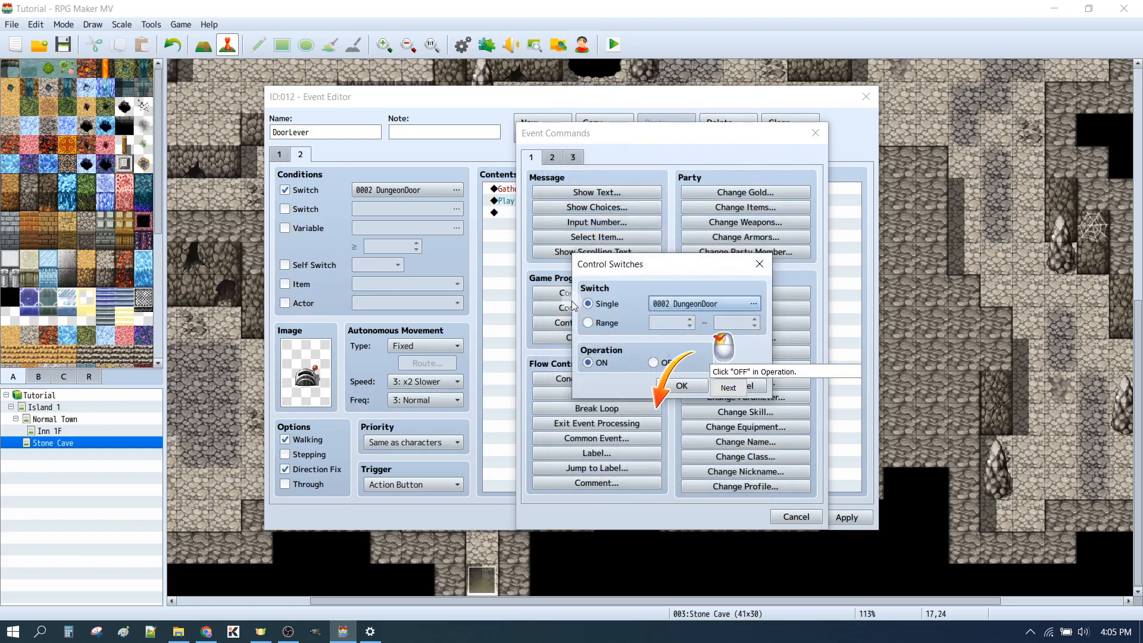
pyautogui.click(659, 363)
pyautogui.click(682, 387)
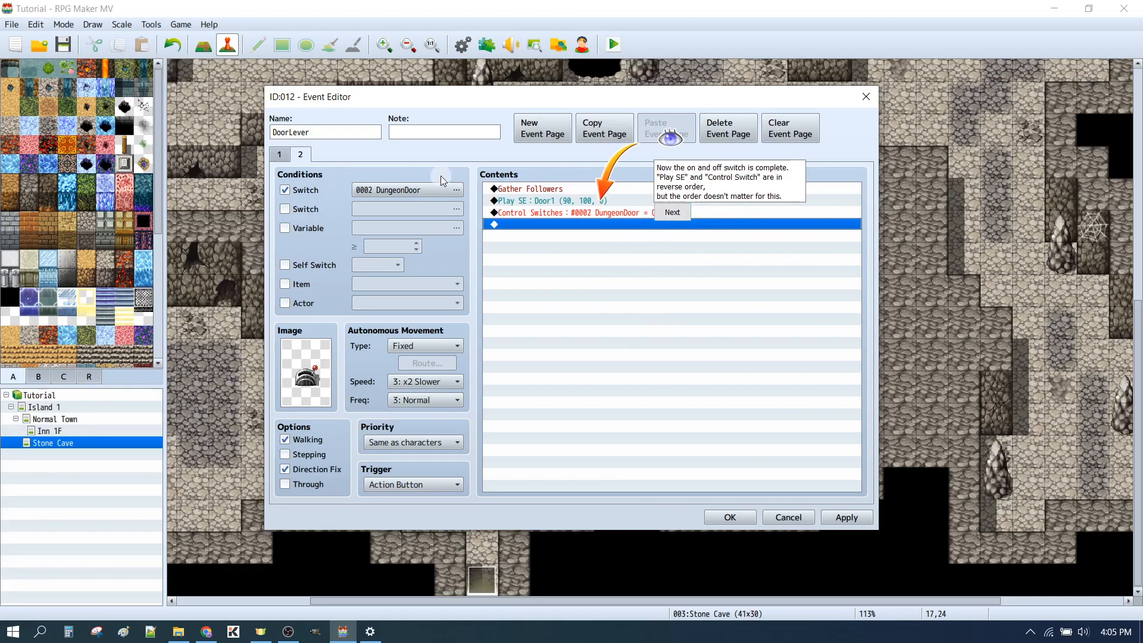
# Compare the command lists on pages 1 and 2 of DoorLever and accept the finished lever event
pyautogui.click(281, 155)
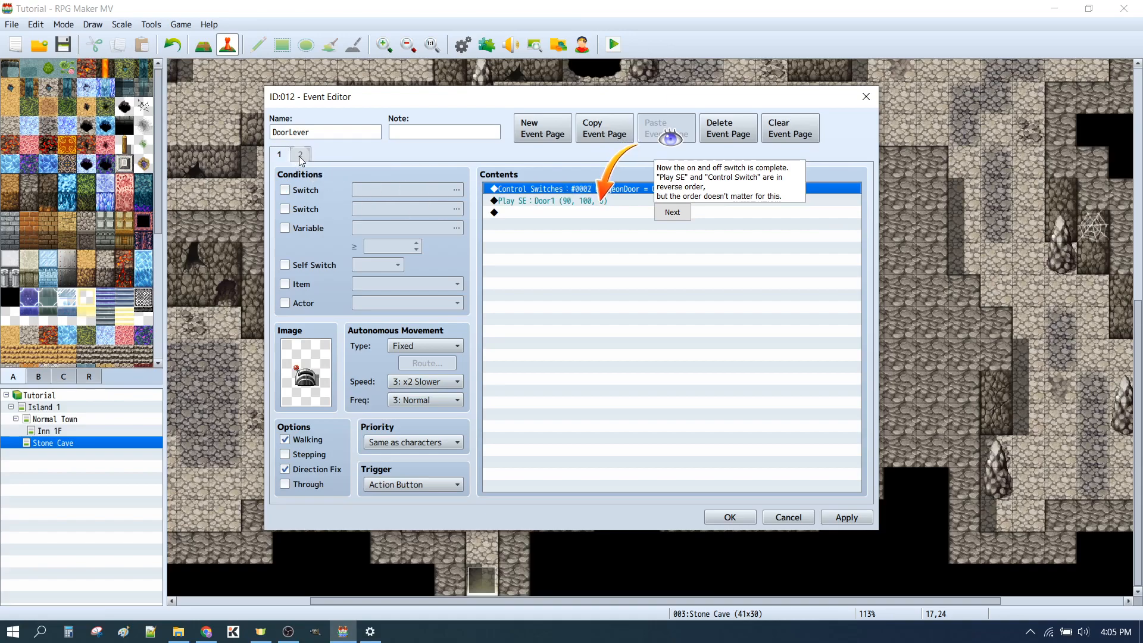
pyautogui.click(299, 156)
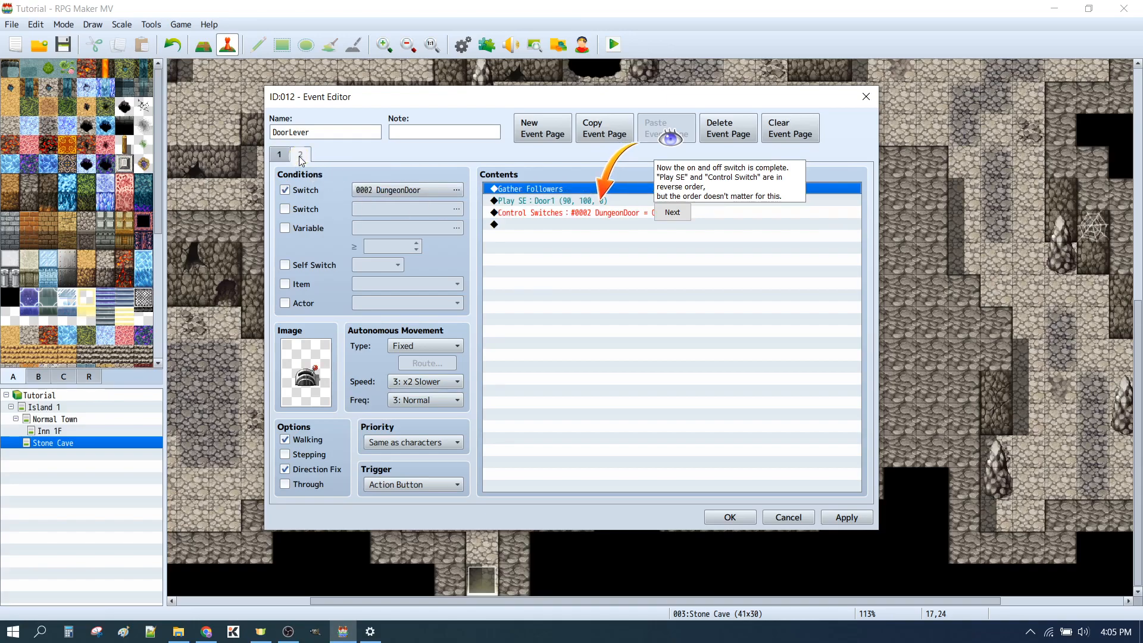
pyautogui.click(674, 214)
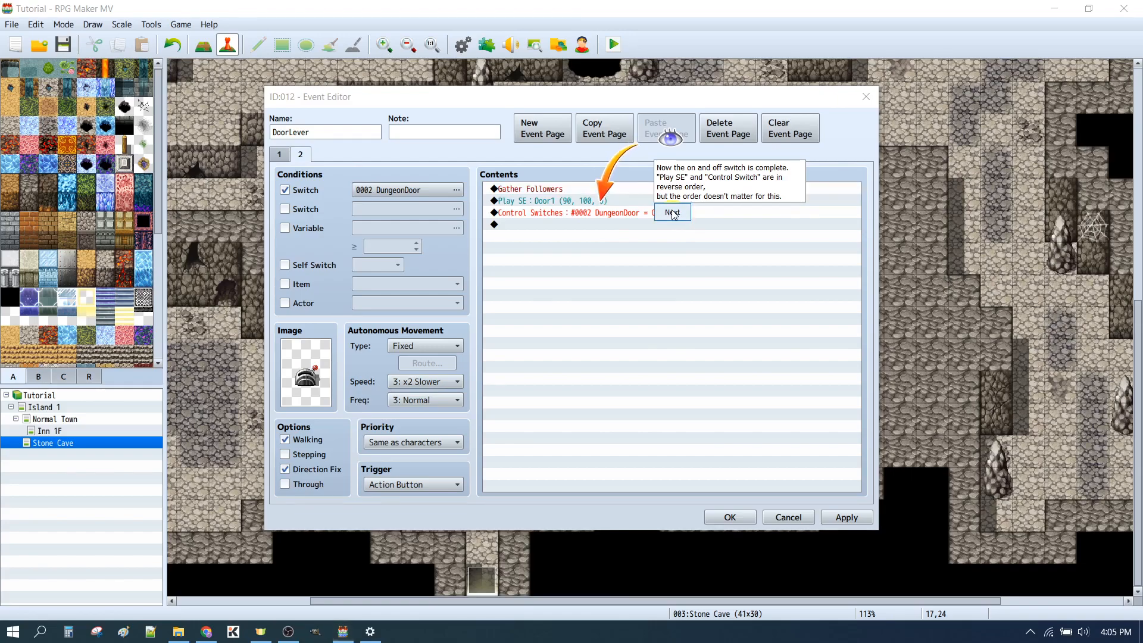
pyautogui.click(730, 517)
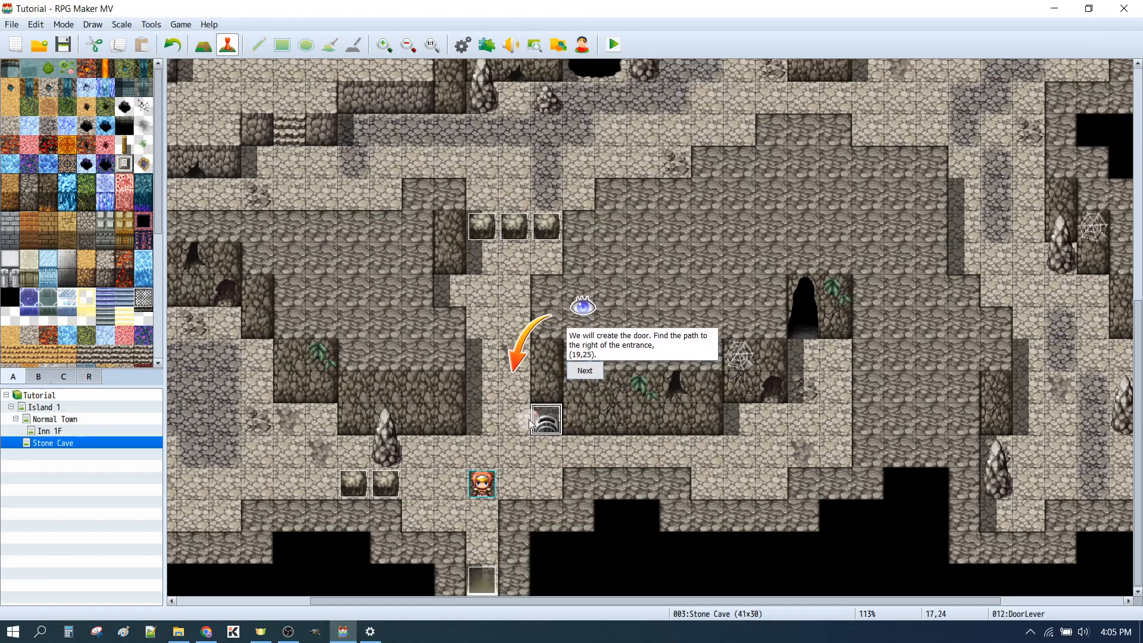
pyautogui.doubleClick(613, 454)
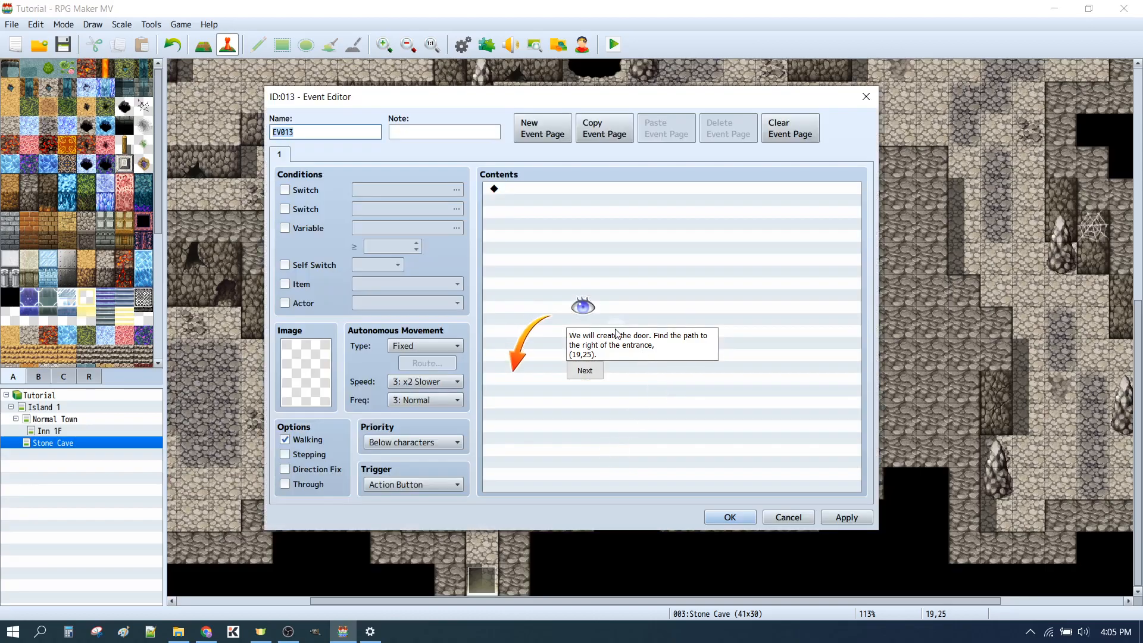
pyautogui.click(583, 371)
pyautogui.click(788, 516)
# Create a new event at map position (19,25) and name it LeverOperatedDoor
pyautogui.doubleClick(615, 455)
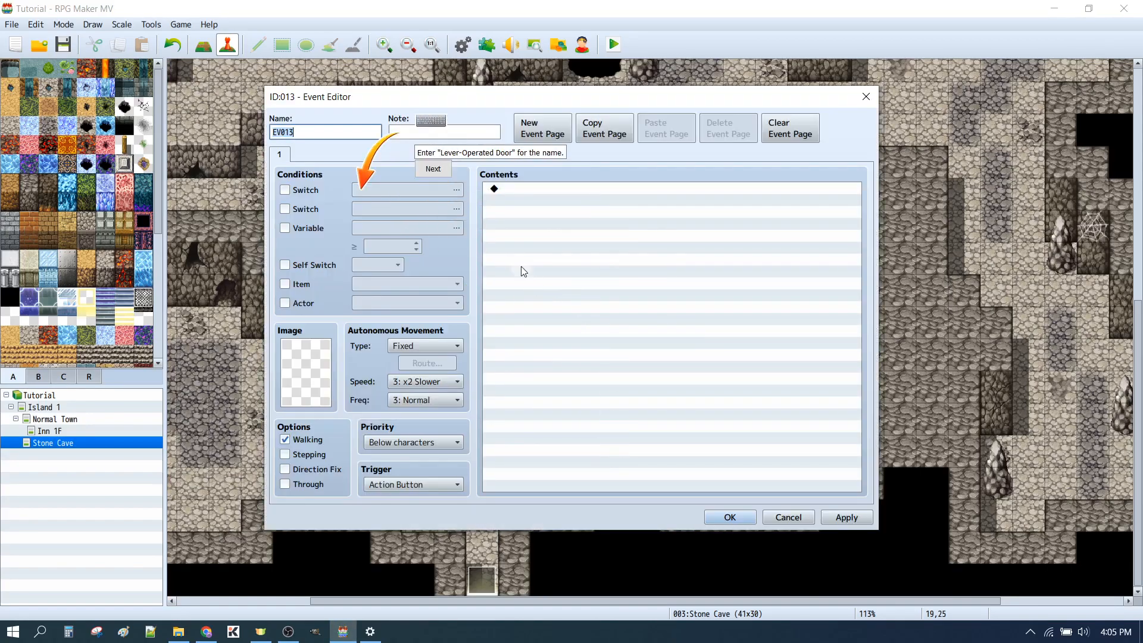
pyautogui.write('Lver-')
pyautogui.write('ver_')
pyautogui.write('Operated')
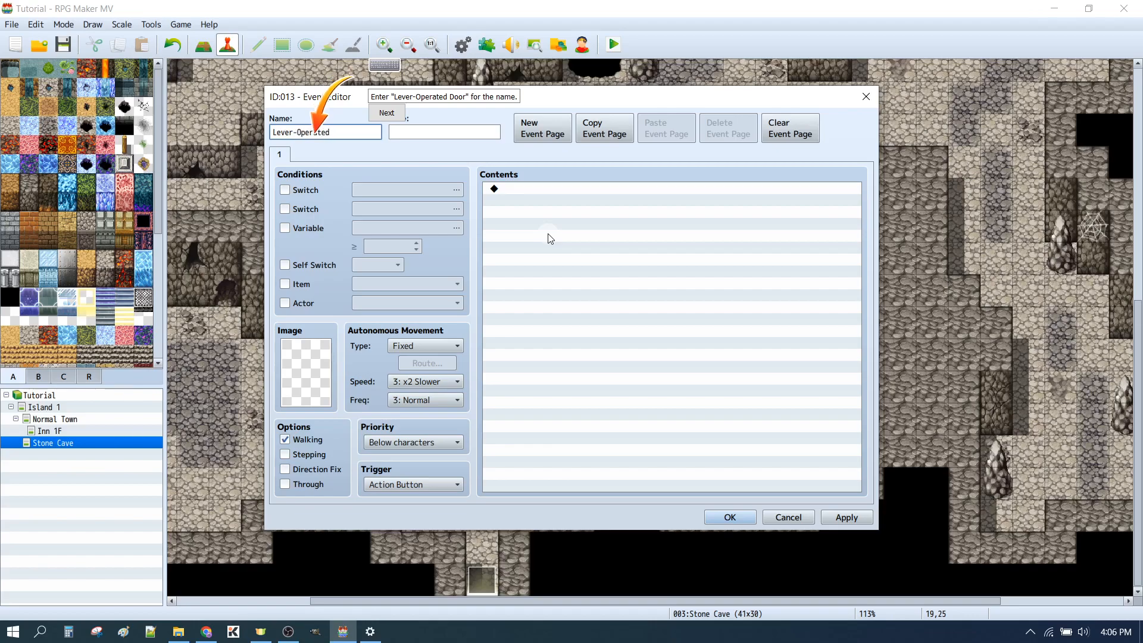
pyautogui.write('Door')
pyautogui.hotkey('ctrl', 'Left')
pyautogui.press('BackSpace')
pyautogui.click(389, 114)
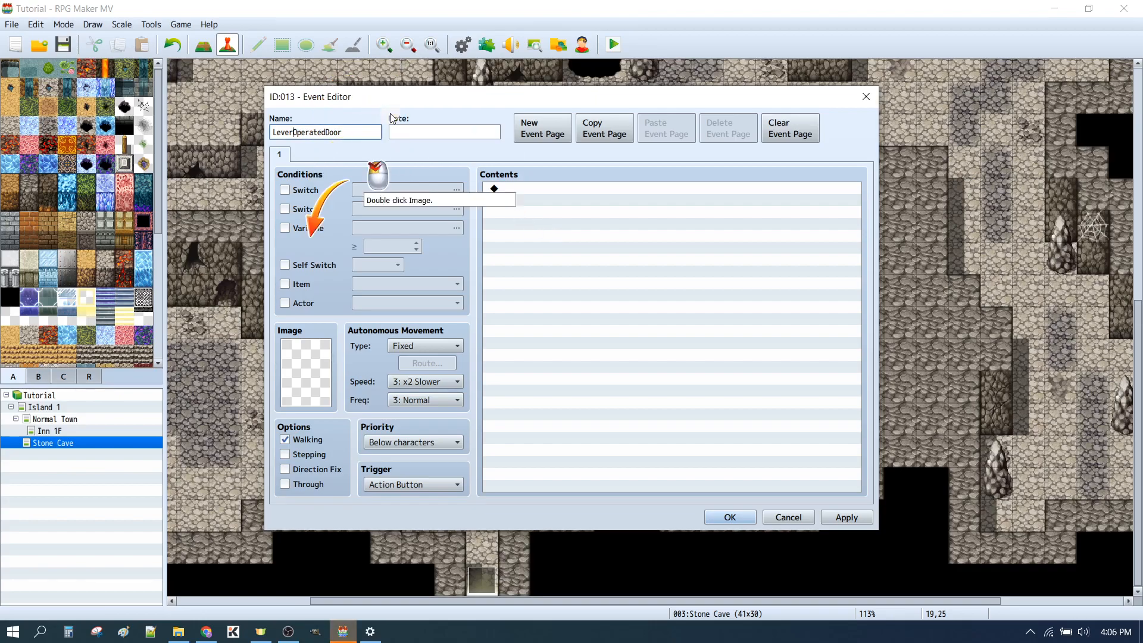
# Give the door event the middle top-row image of the upper leftmost !Door1 group and enable Direction Fix
pyautogui.doubleClick(313, 377)
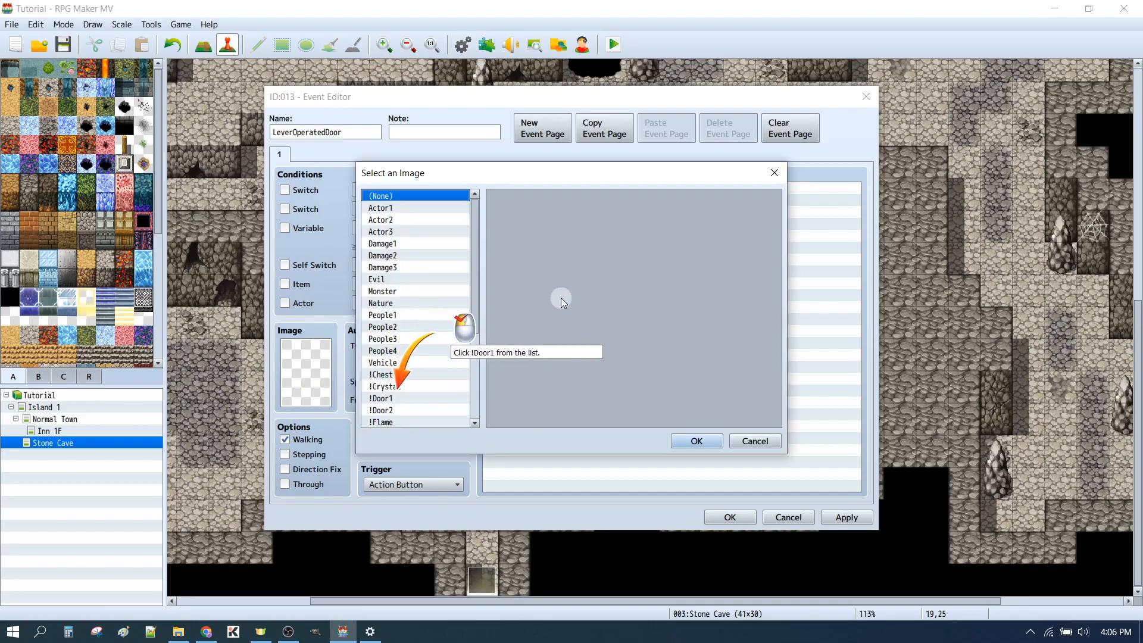
pyautogui.click(400, 397)
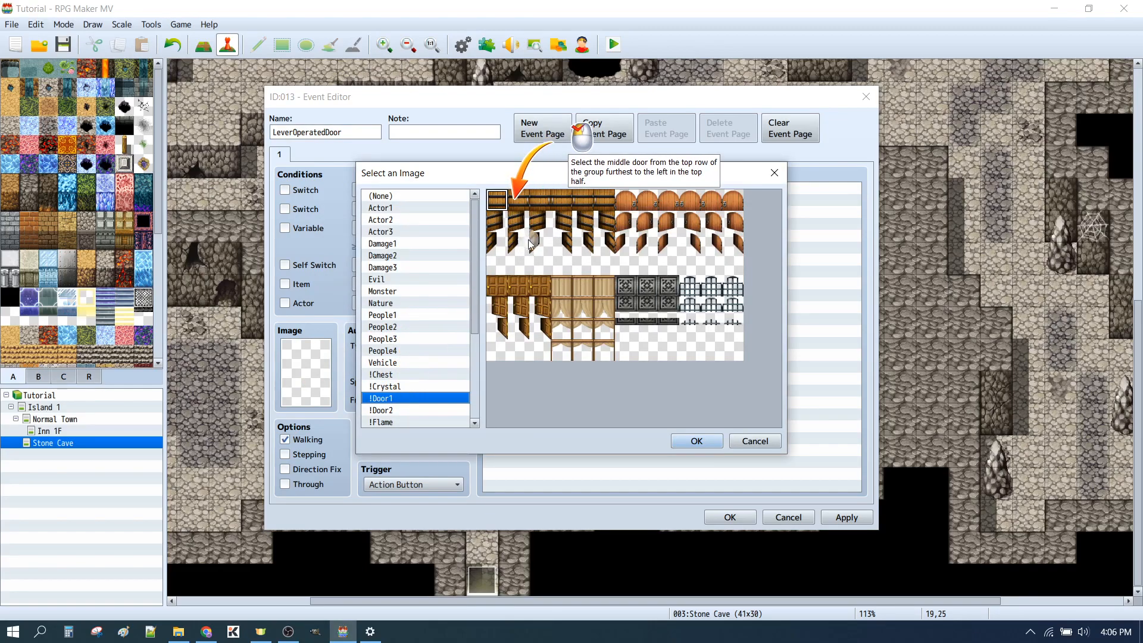
pyautogui.click(519, 201)
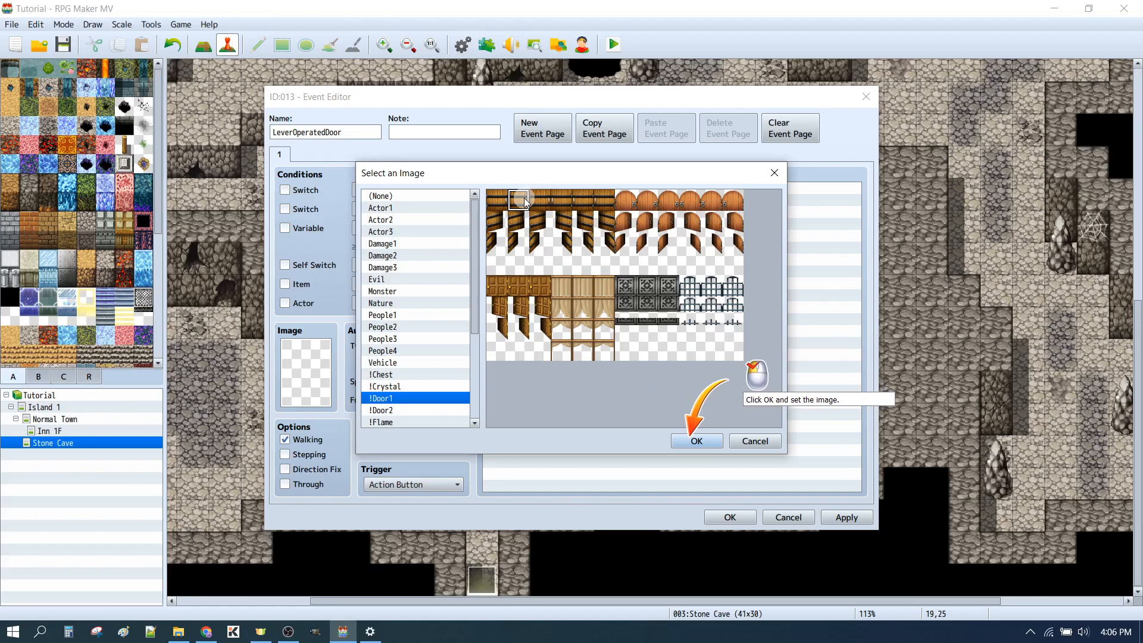
pyautogui.click(713, 441)
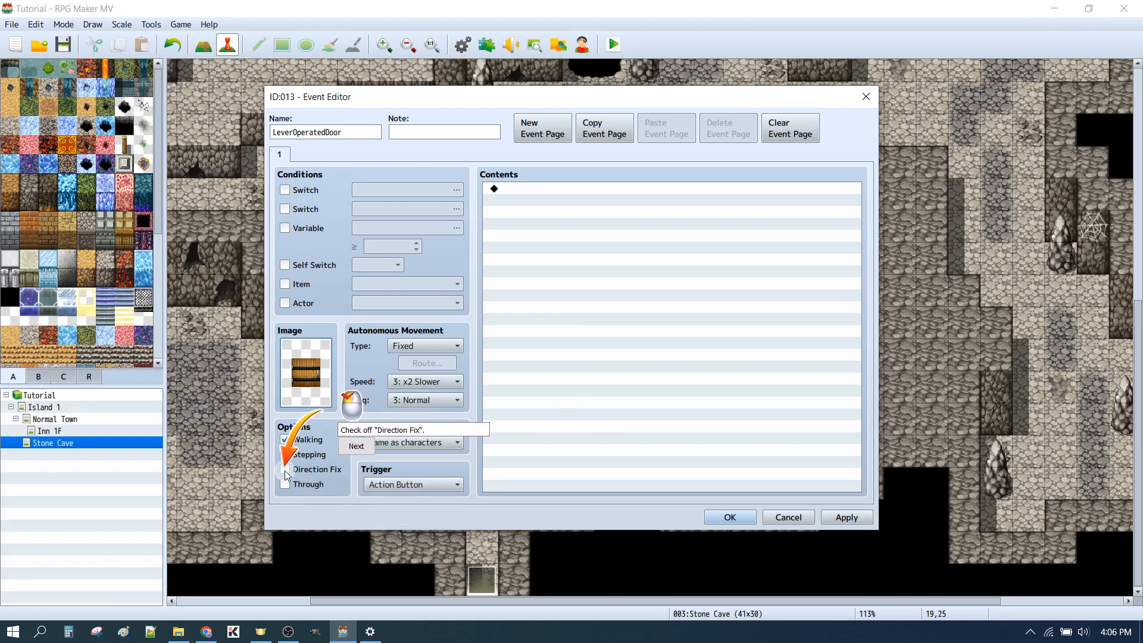
pyautogui.doubleClick(316, 359)
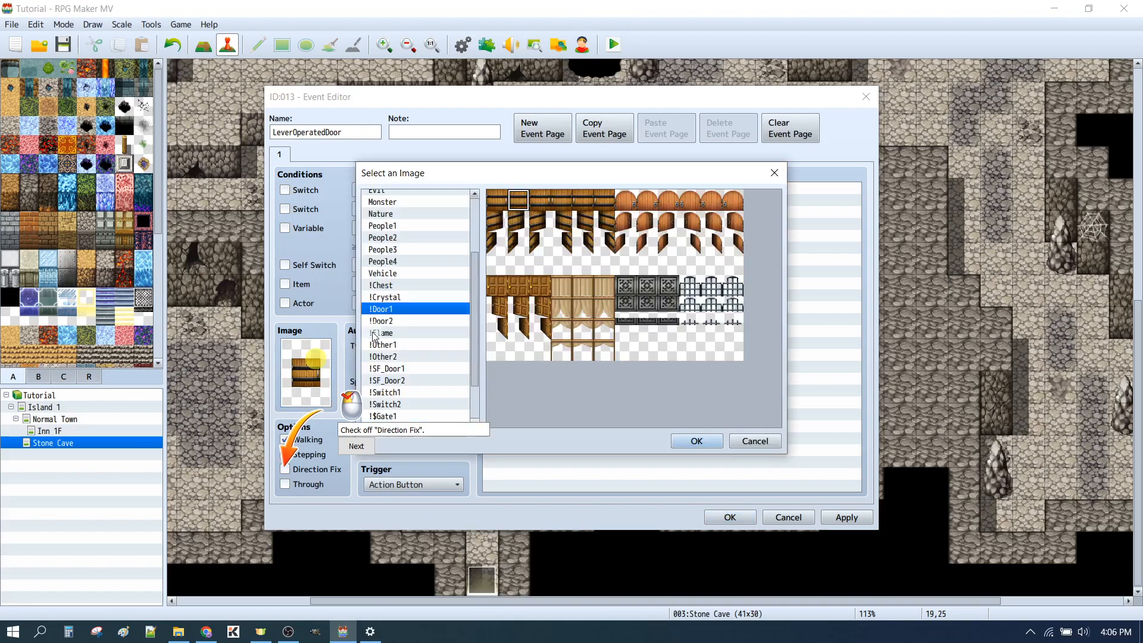
pyautogui.click(524, 203)
pyautogui.click(695, 440)
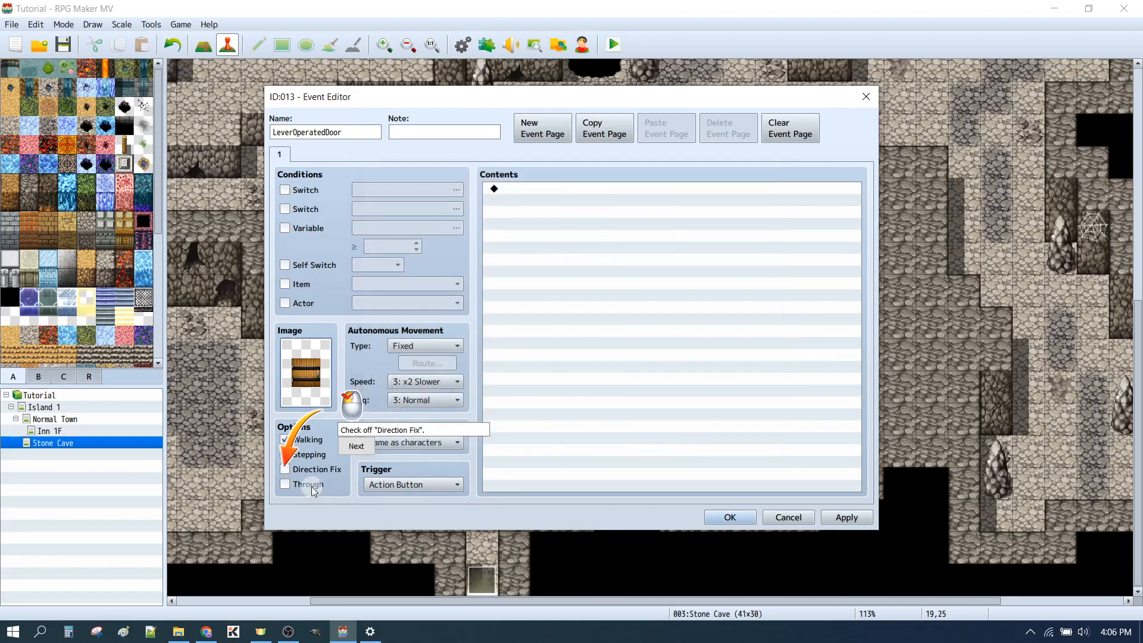
pyautogui.click(285, 469)
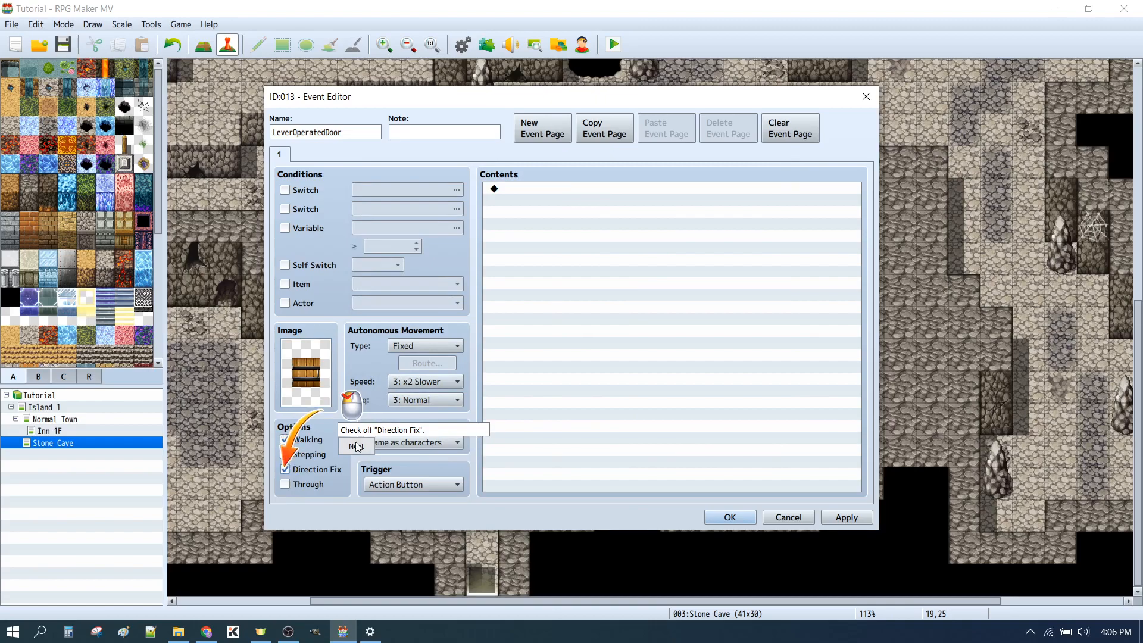
pyautogui.click(359, 445)
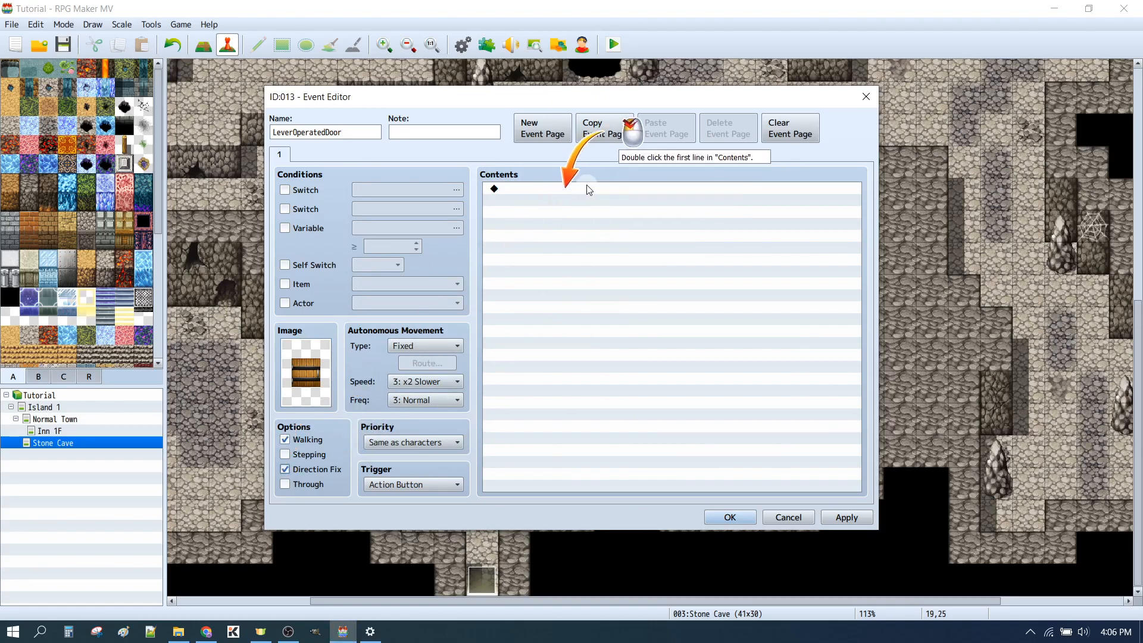
# Add a Show Text command reading "You cannot pass." to page 1 of the LeverOperatedDoor event
pyautogui.doubleClick(566, 189)
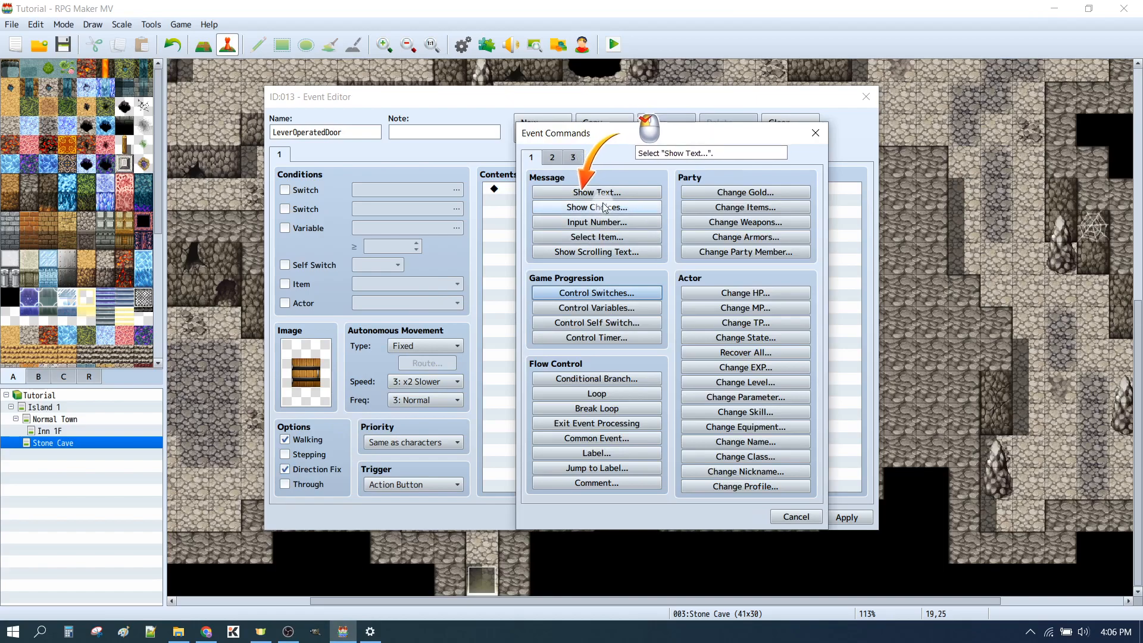
pyautogui.click(595, 192)
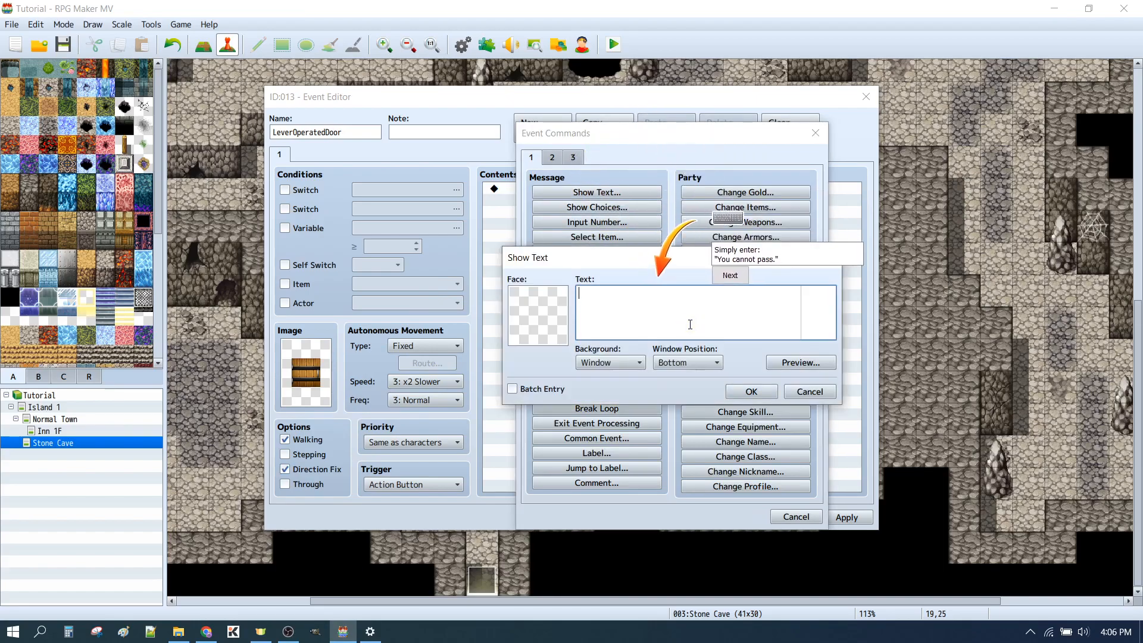
pyautogui.write('You cannot pa')
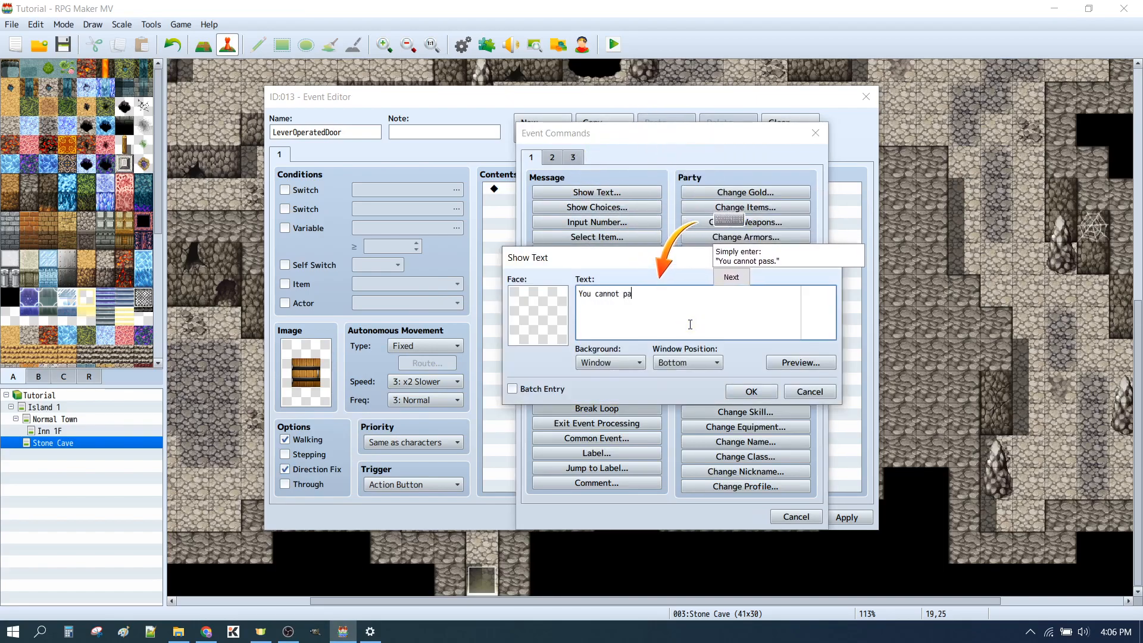
pyautogui.write('ss.')
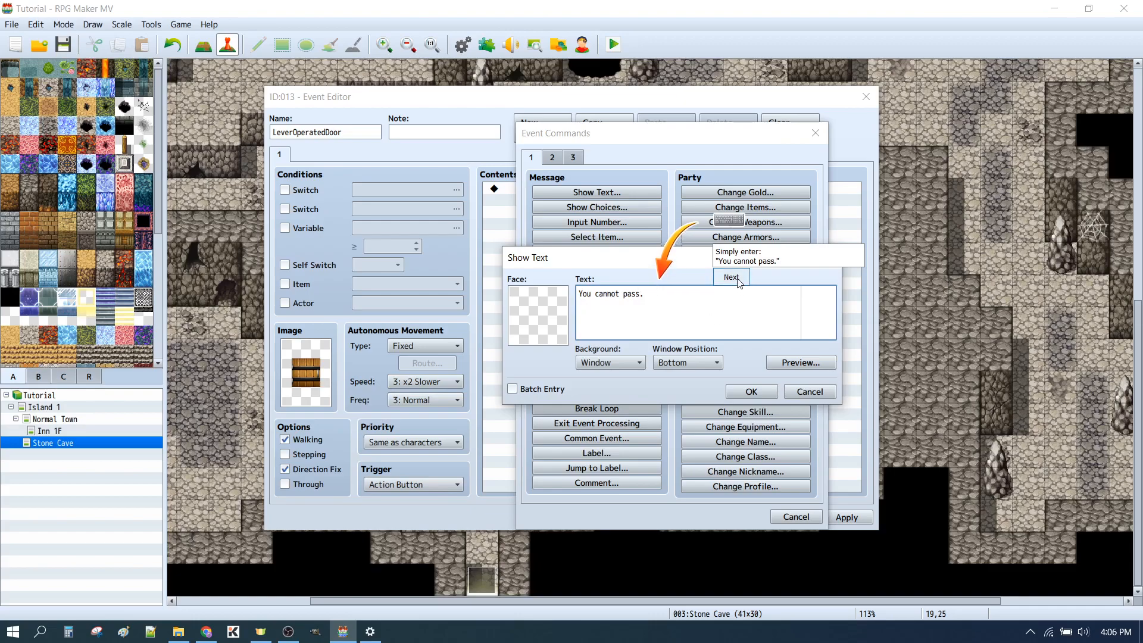
pyautogui.click(760, 395)
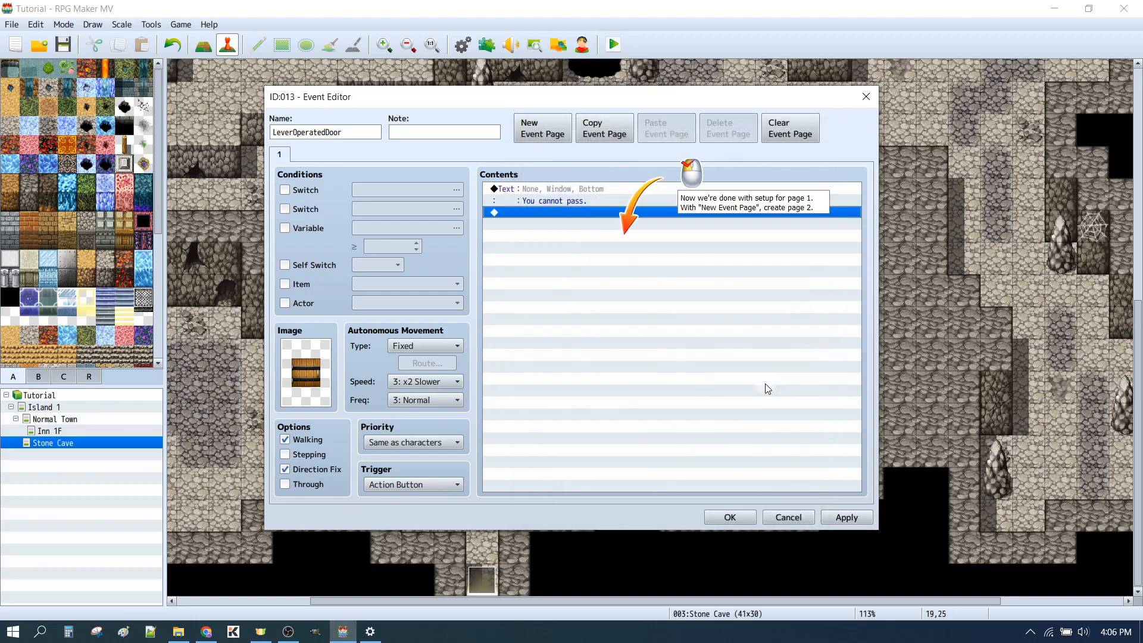
# Create page 2 of the door event with switch 0002 DungeonDoor as its condition, and accept the event
pyautogui.click(543, 142)
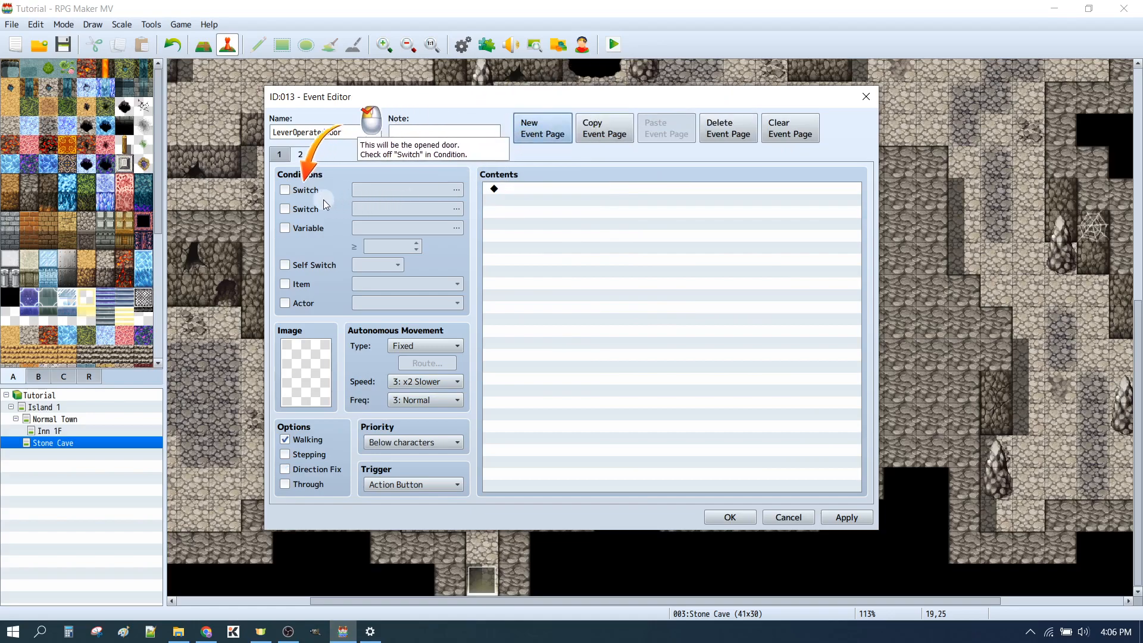
pyautogui.click(286, 191)
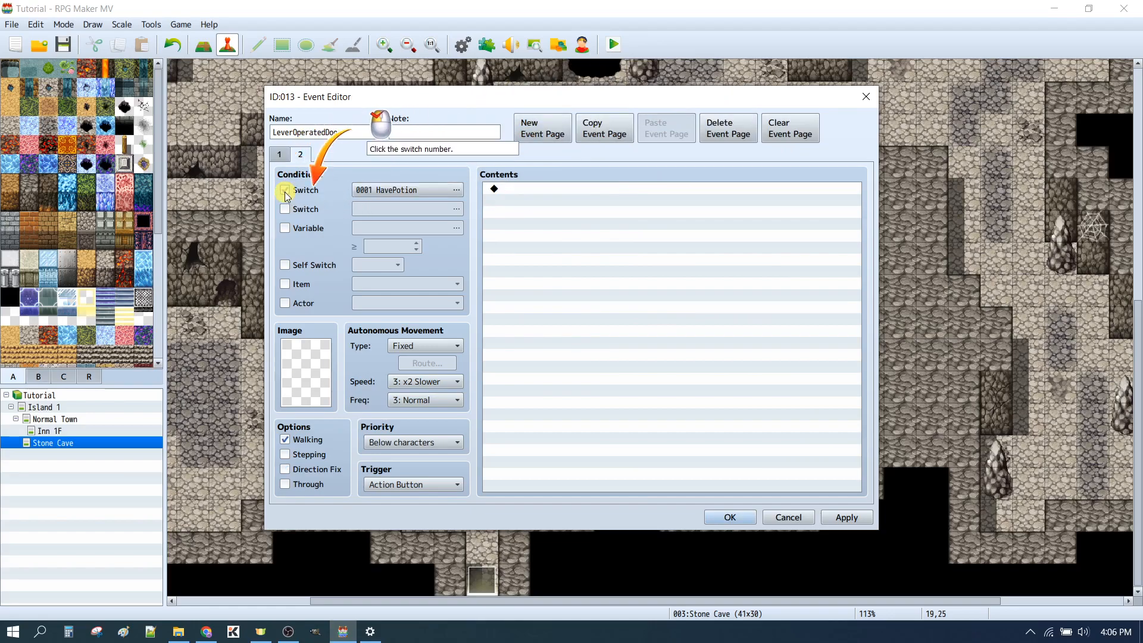
pyautogui.click(416, 193)
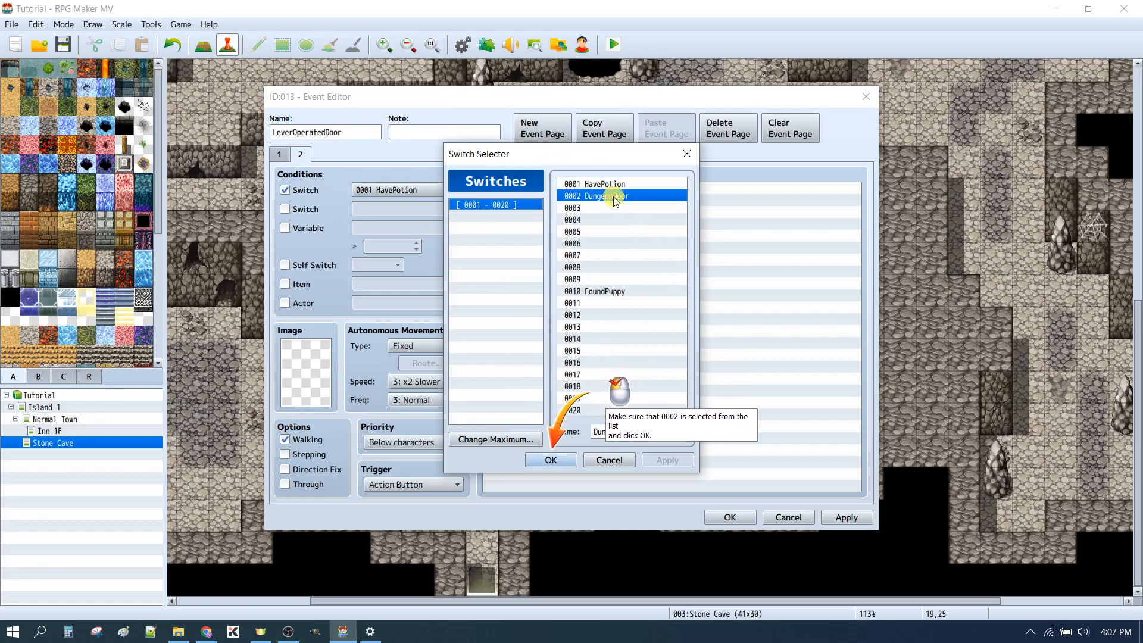
pyautogui.click(539, 459)
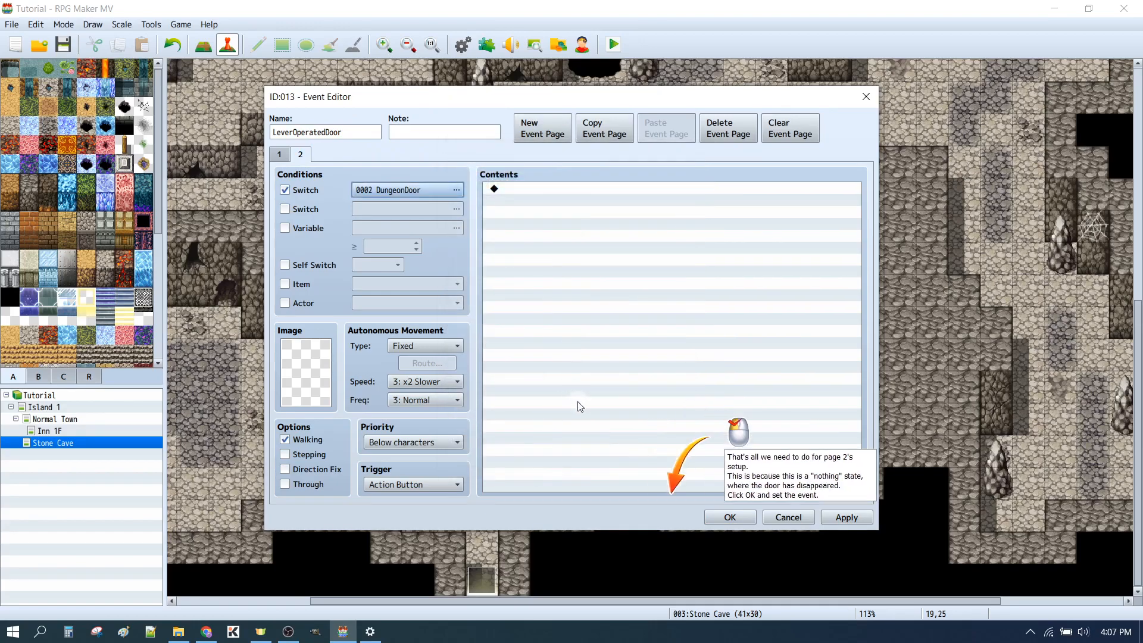
pyautogui.click(730, 517)
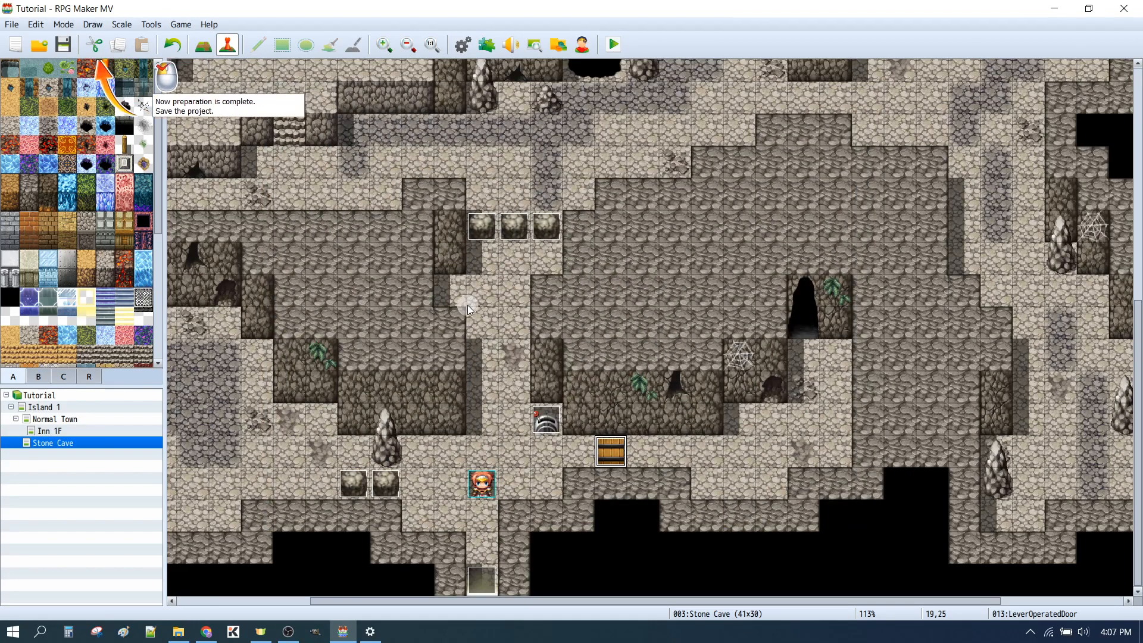
# Save the project and playtest it, pulling the lever, walking through the doorway and pulling the lever again
pyautogui.hotkey('ctrl', 's')
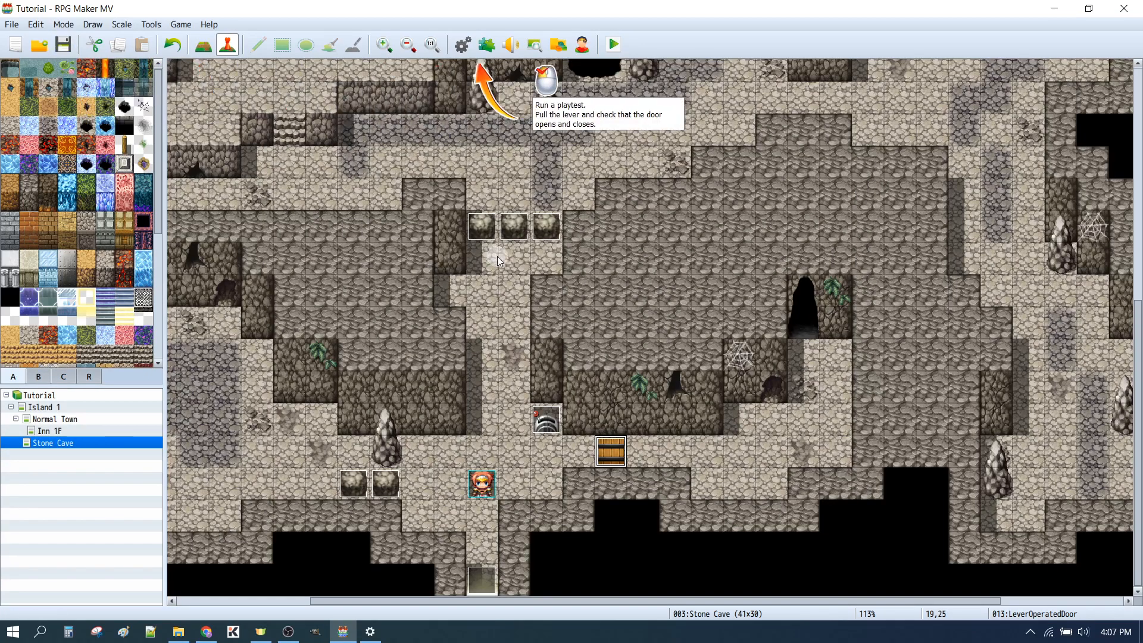
pyautogui.click(614, 46)
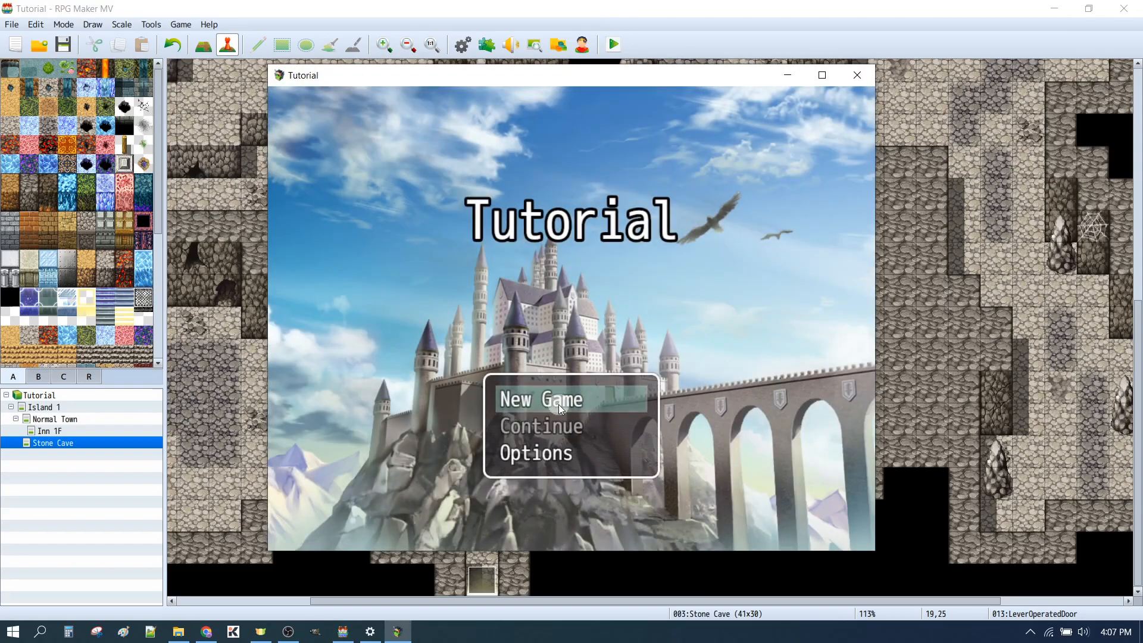
pyautogui.click(559, 405)
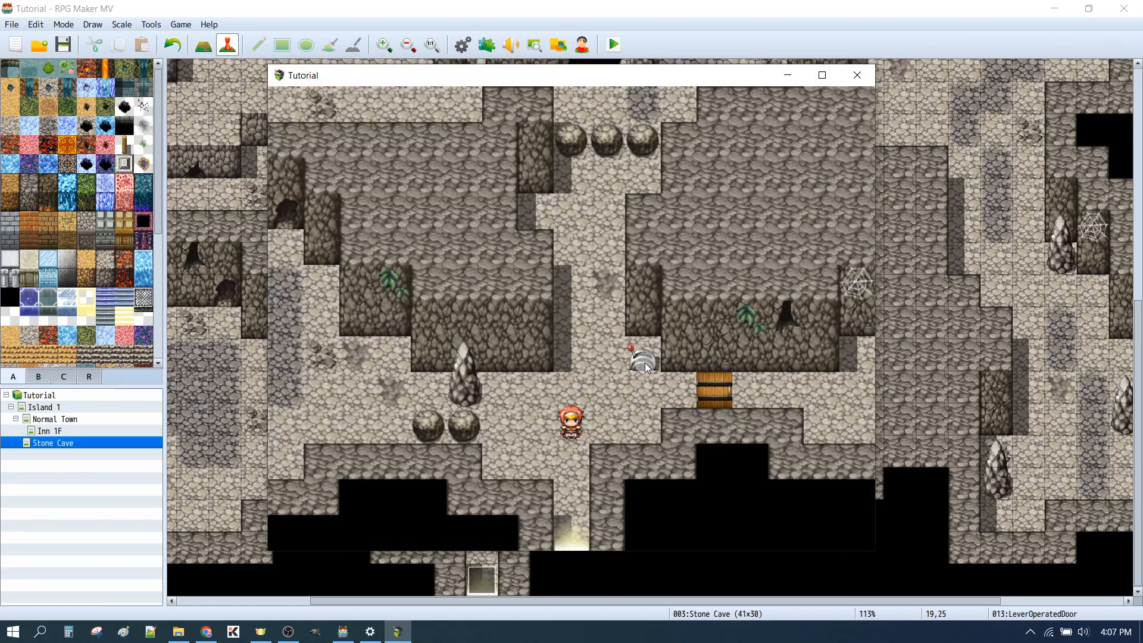
pyautogui.click(645, 357)
pyautogui.click(651, 390)
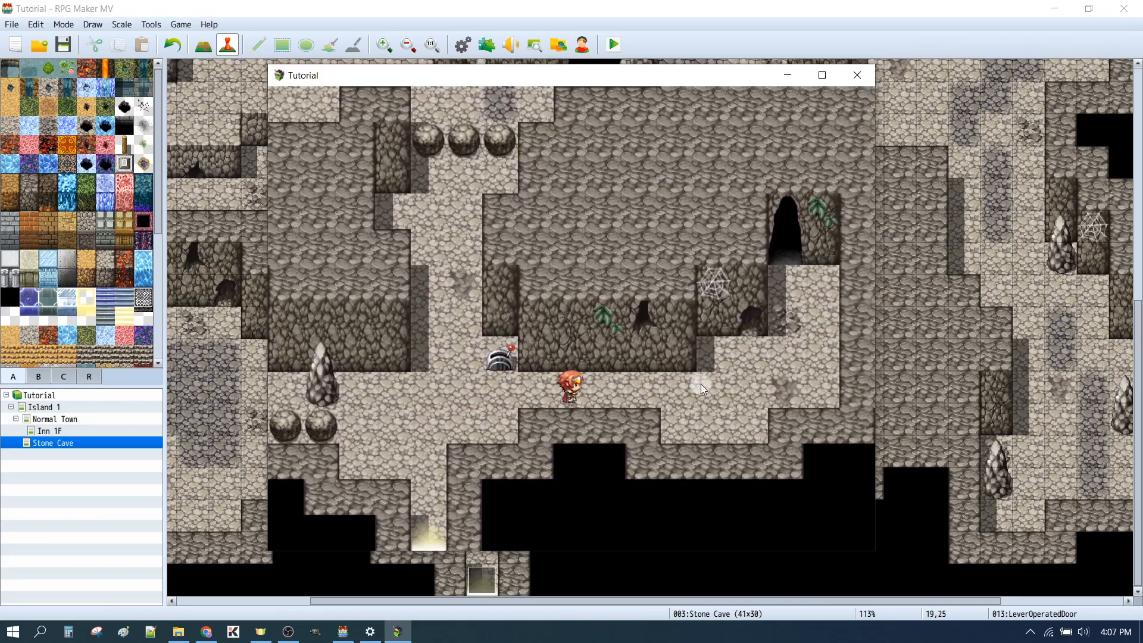
pyautogui.click(362, 394)
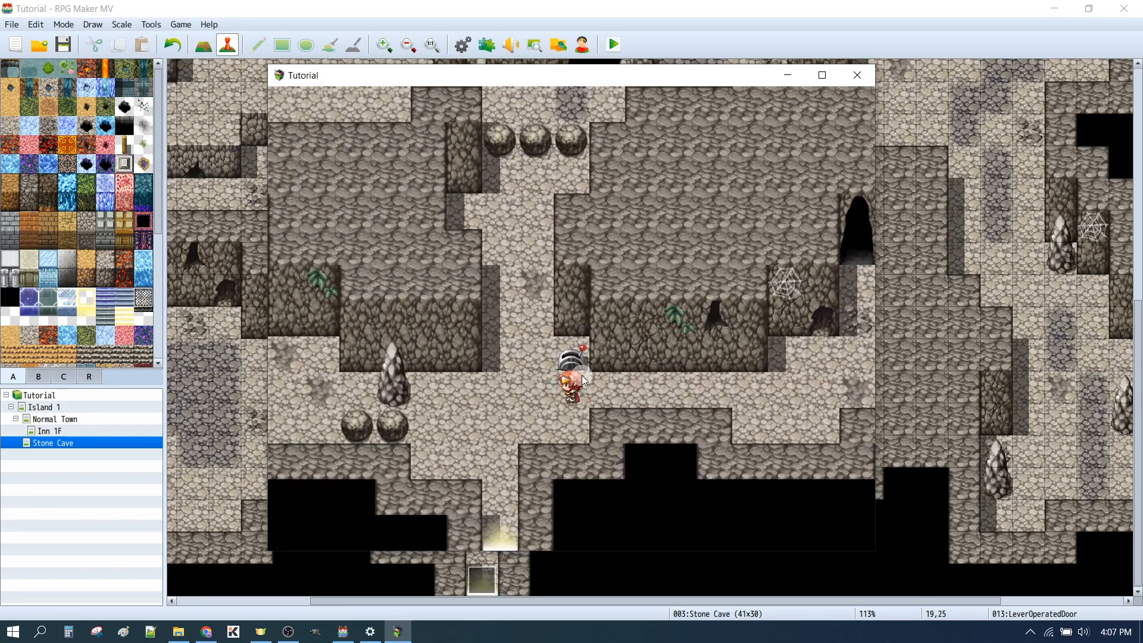
pyautogui.click(572, 363)
pyautogui.click(752, 375)
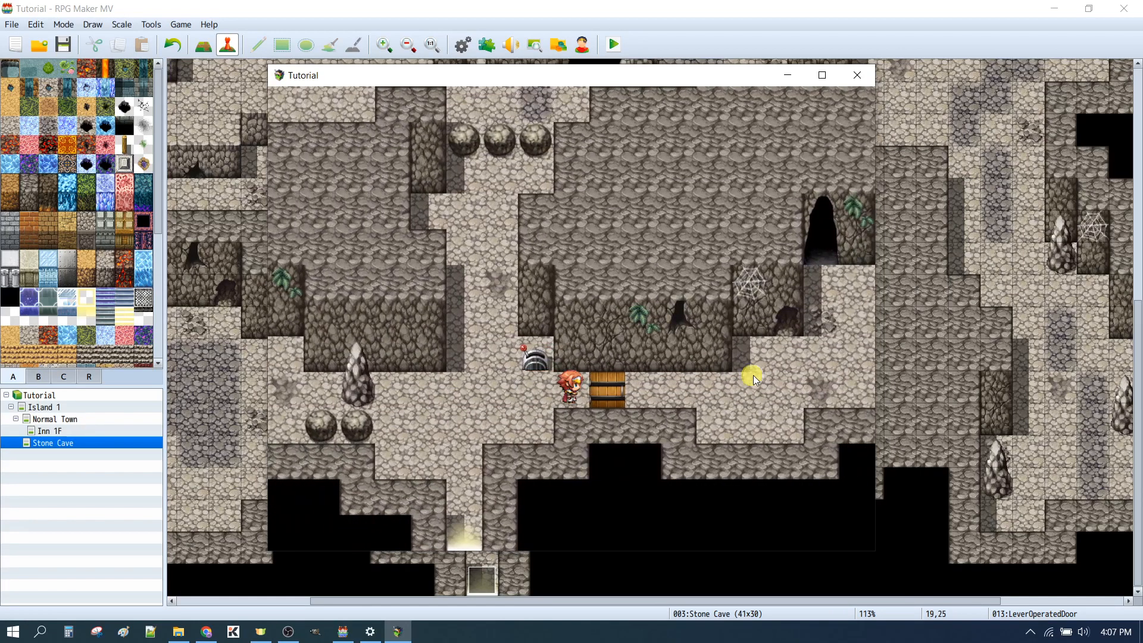
# Check in the playtest that the door blocks the way when shut, toggling the lever repeatedly and approaching the door each time
pyautogui.click(610, 388)
pyautogui.click(538, 358)
pyautogui.click(673, 388)
pyautogui.click(492, 393)
pyautogui.click(550, 362)
pyautogui.click(649, 387)
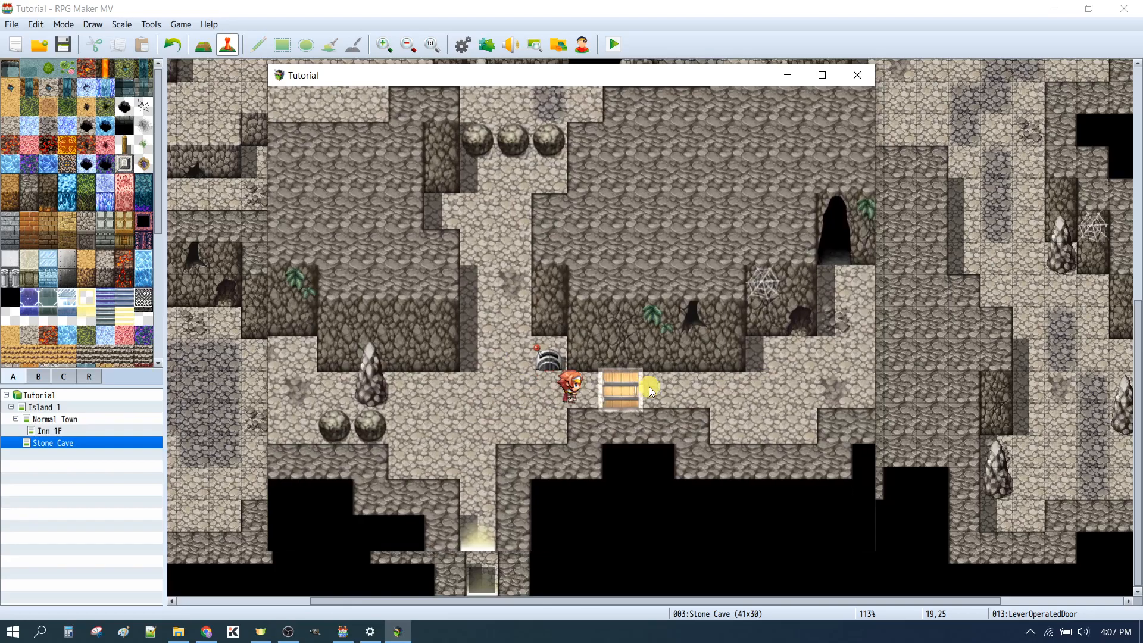
pyautogui.click(562, 461)
pyautogui.click(523, 385)
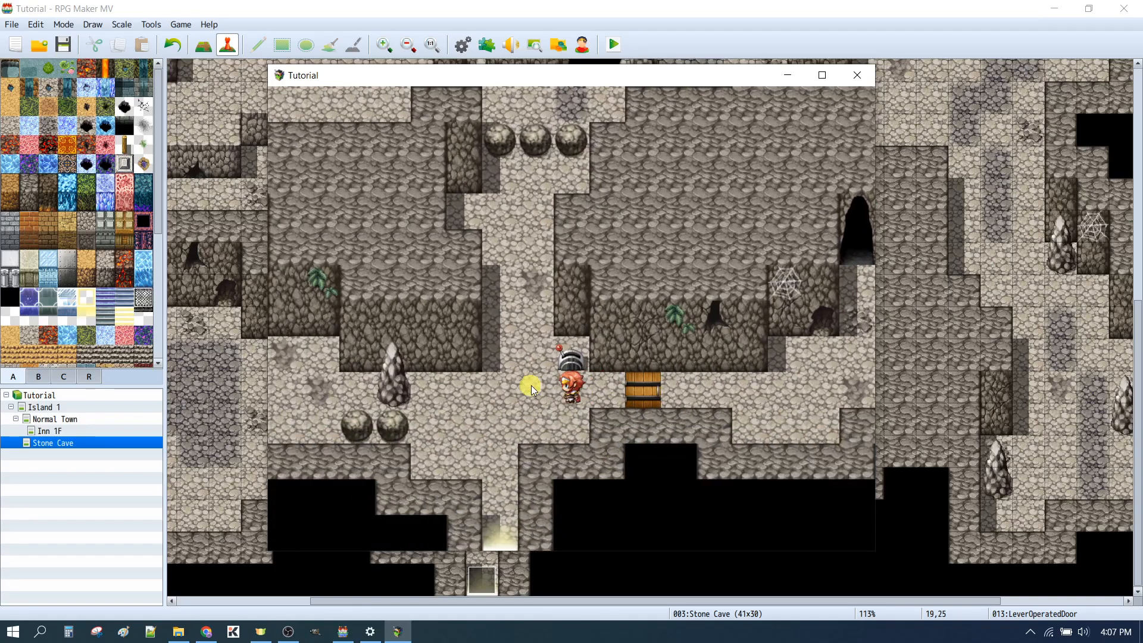
# Close the playtest and finish the tutorial
pyautogui.click(858, 76)
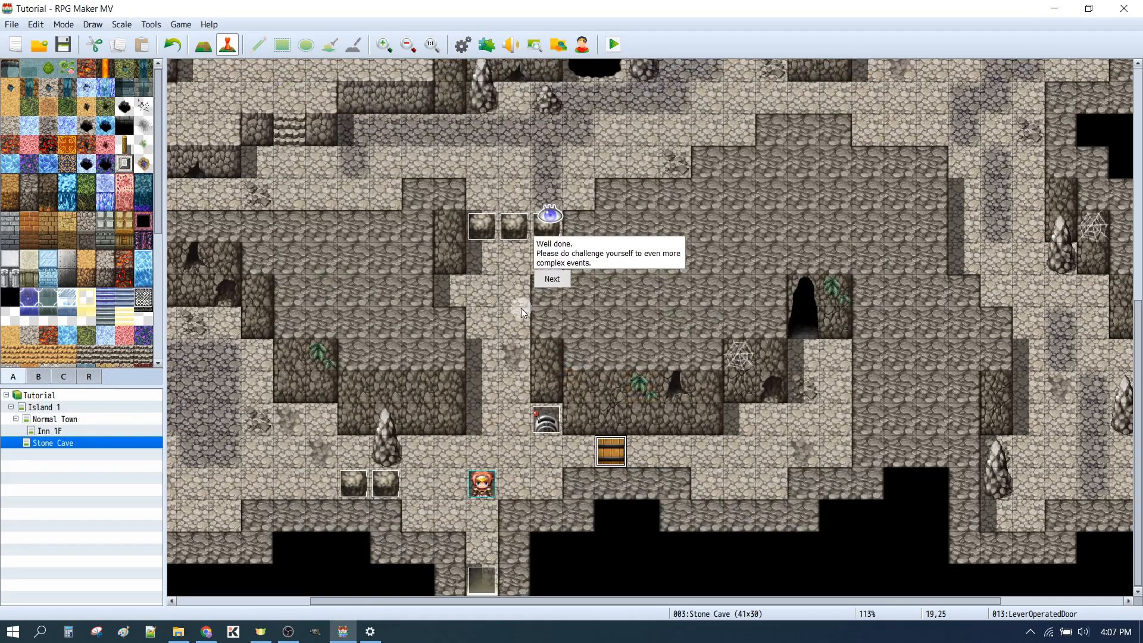
pyautogui.click(553, 279)
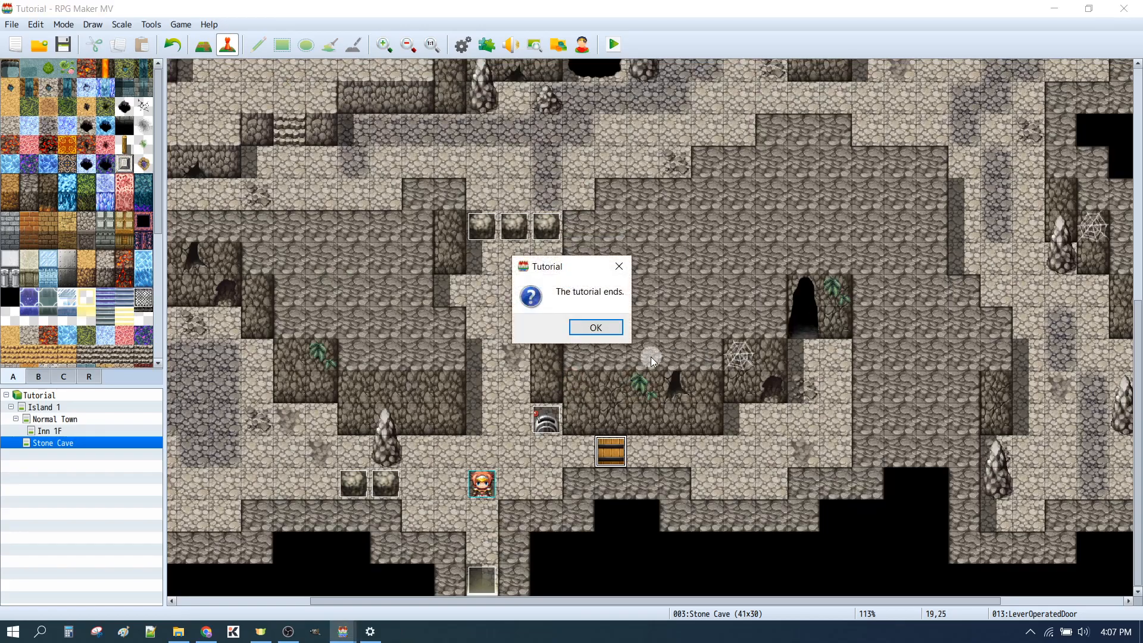
pyautogui.click(607, 331)
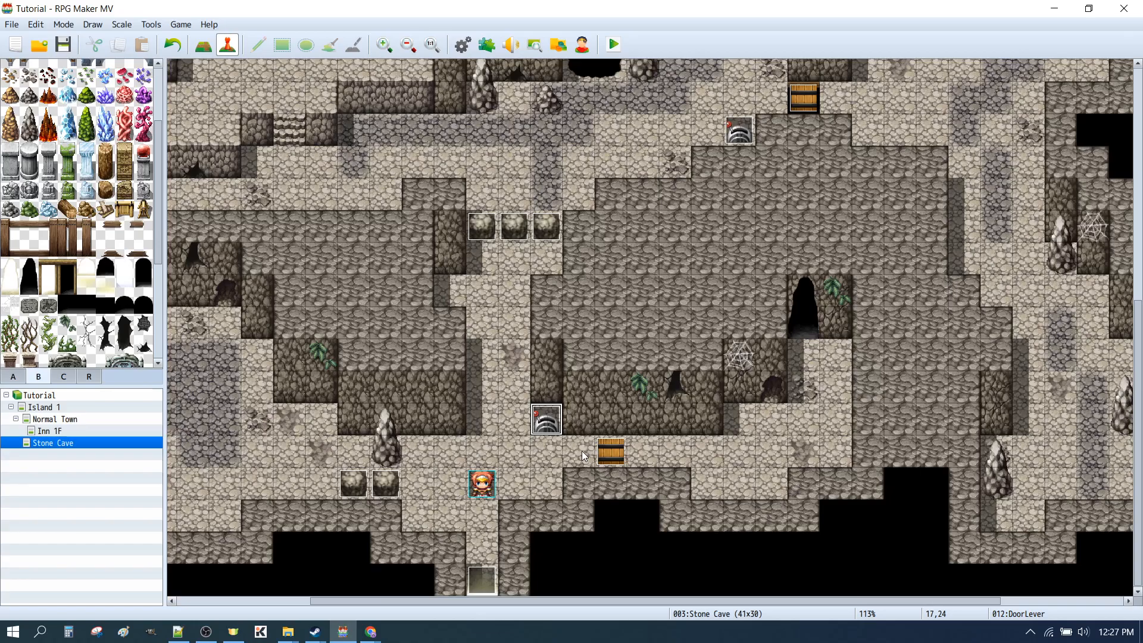
# Switch to File Explorer and copy the Yami_SkipTitle file from RPG Maker MV's dlc\RPGmakerWeb_plugins\Yami folder
pyautogui.click(288, 631)
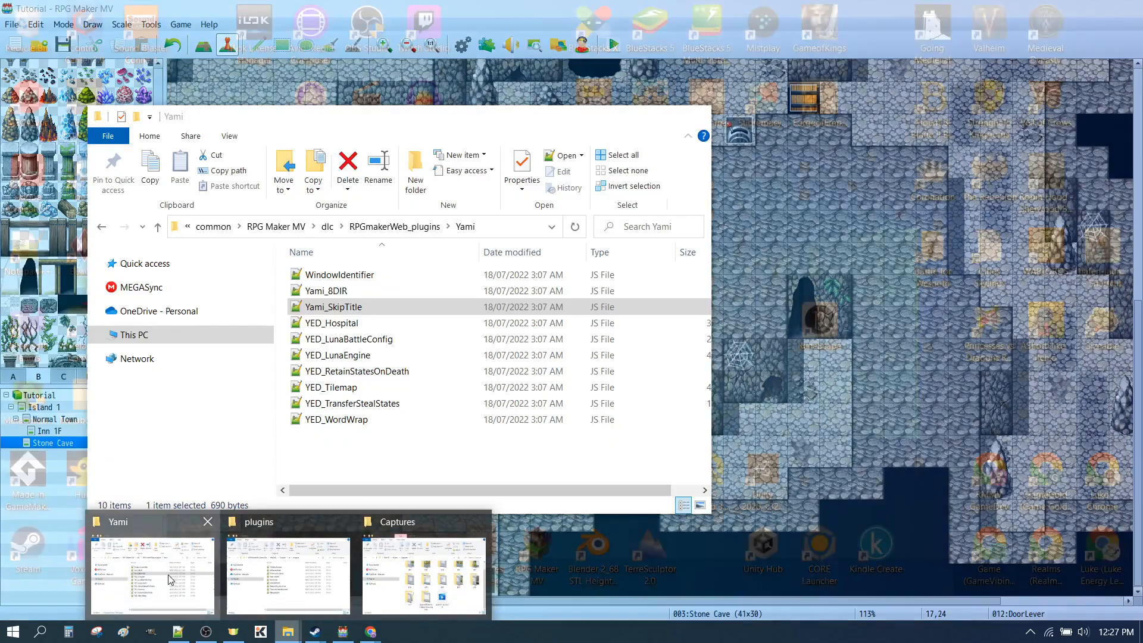
pyautogui.click(232, 589)
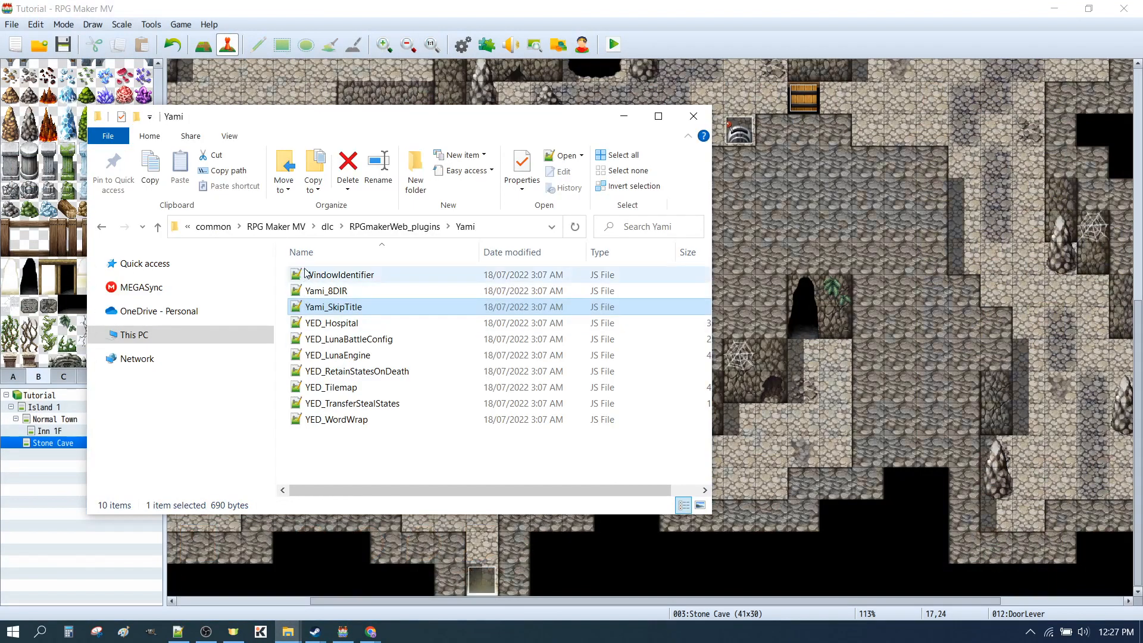
pyautogui.click(275, 229)
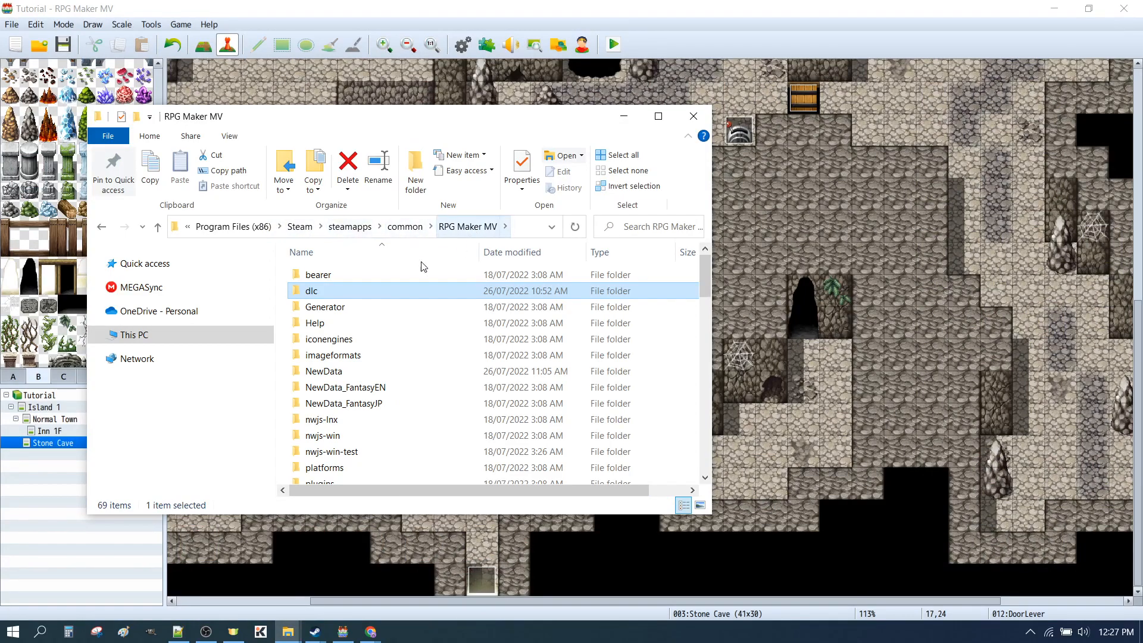
pyautogui.doubleClick(316, 293)
pyautogui.scroll(-10, 432, 383)
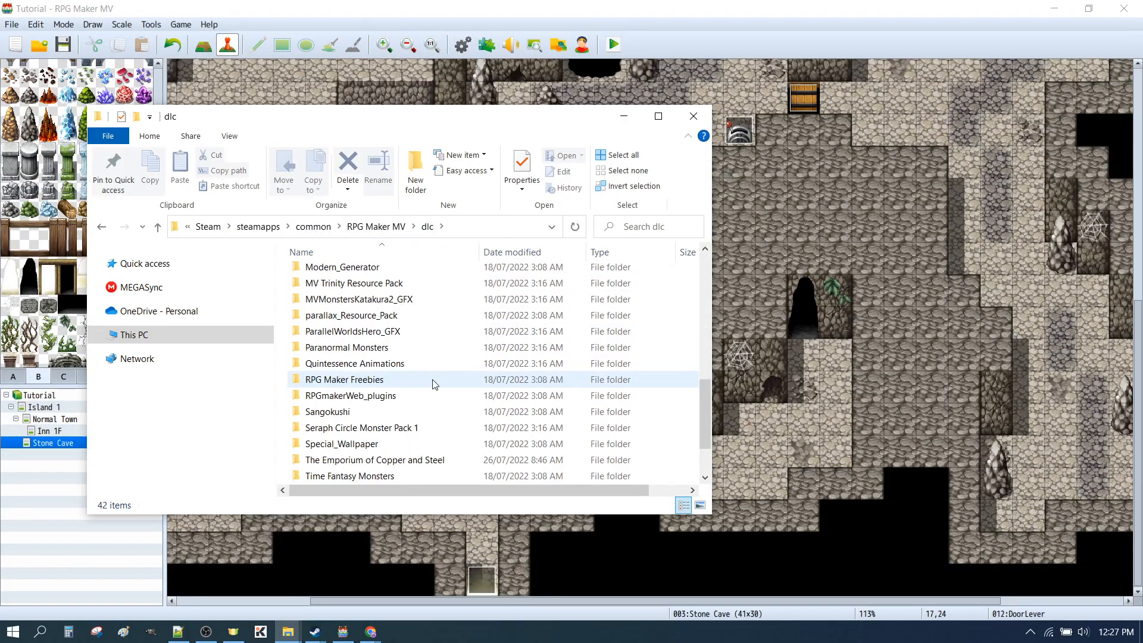
pyautogui.doubleClick(349, 396)
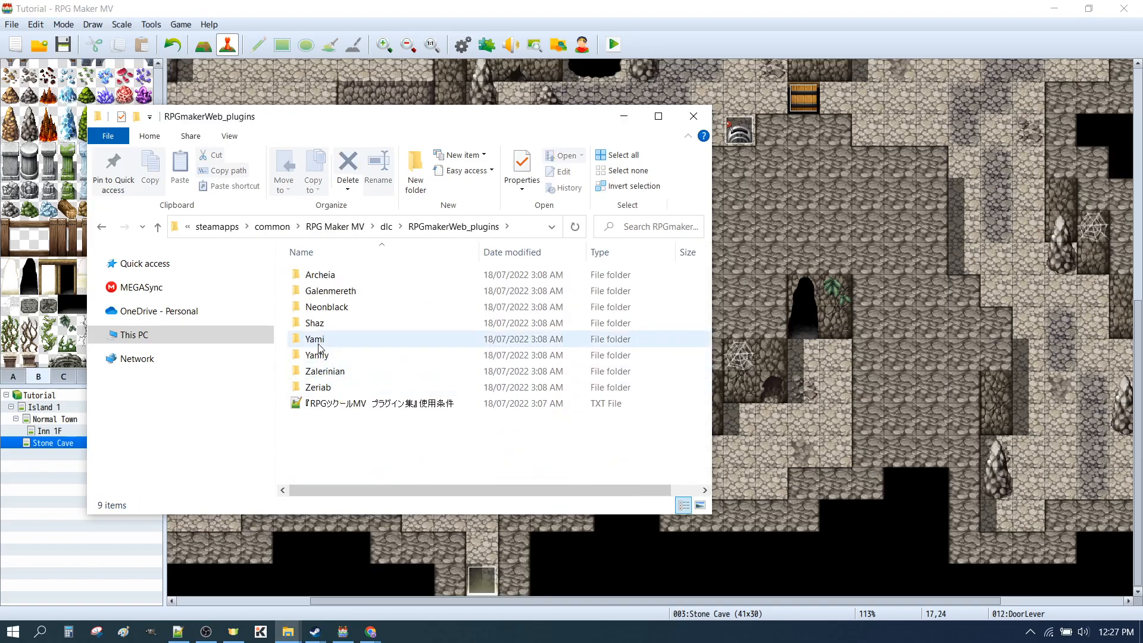
pyautogui.doubleClick(317, 341)
pyautogui.click(336, 308)
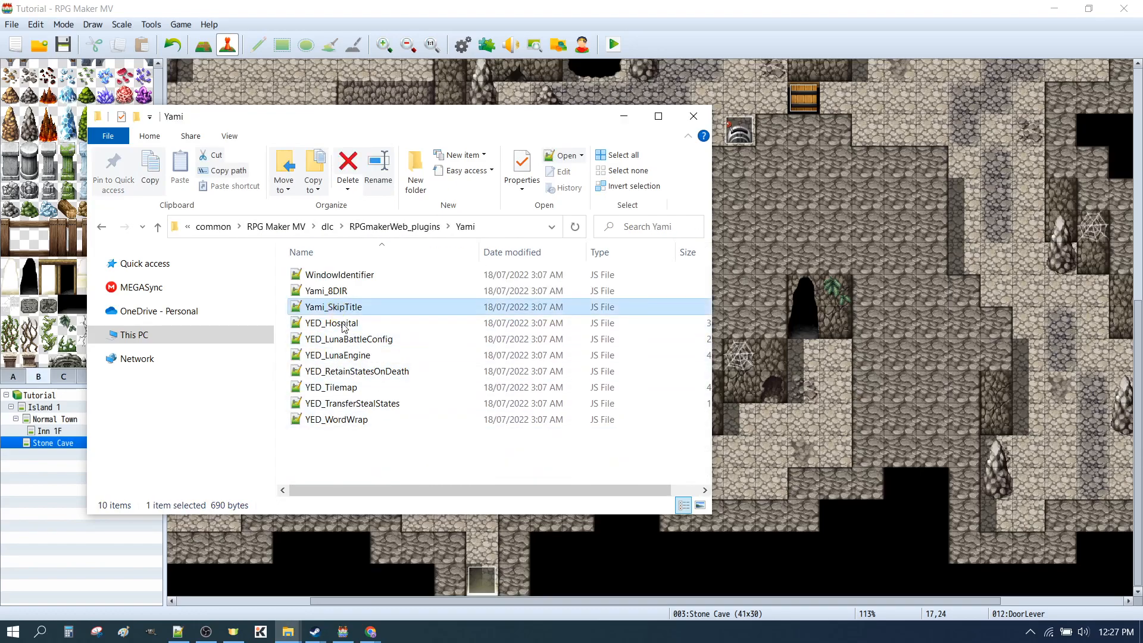
pyautogui.hotkey('ctrl', 'c')
pyautogui.click(368, 462)
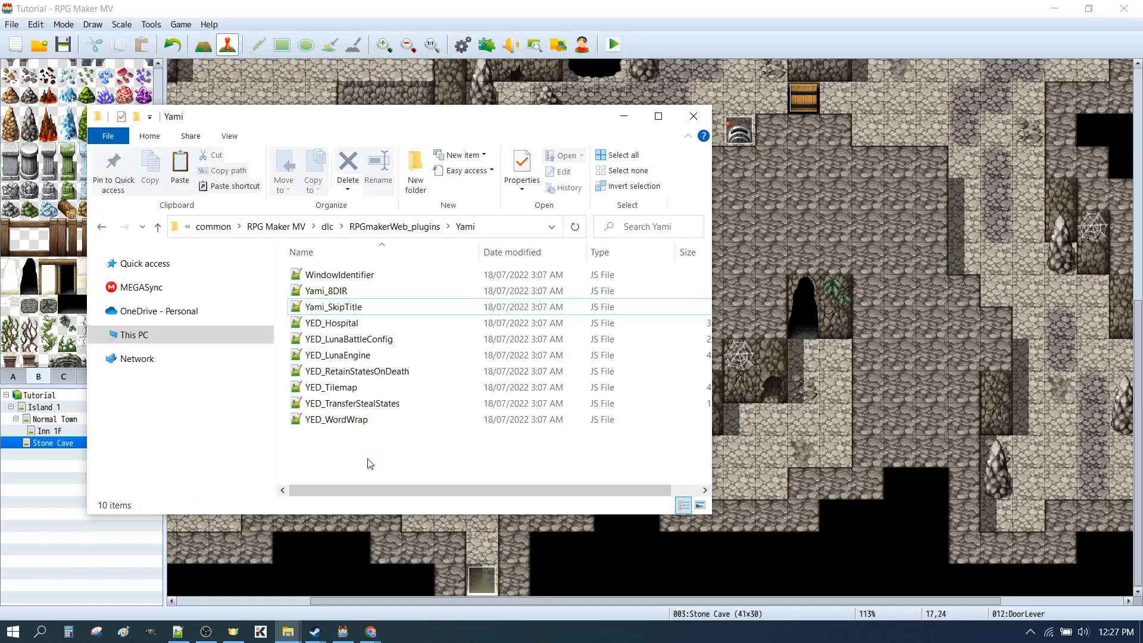
# Bring up the other File Explorer window and browse from Projects to the Tutorial project's js\plugins folder
pyautogui.moveTo(291, 635)
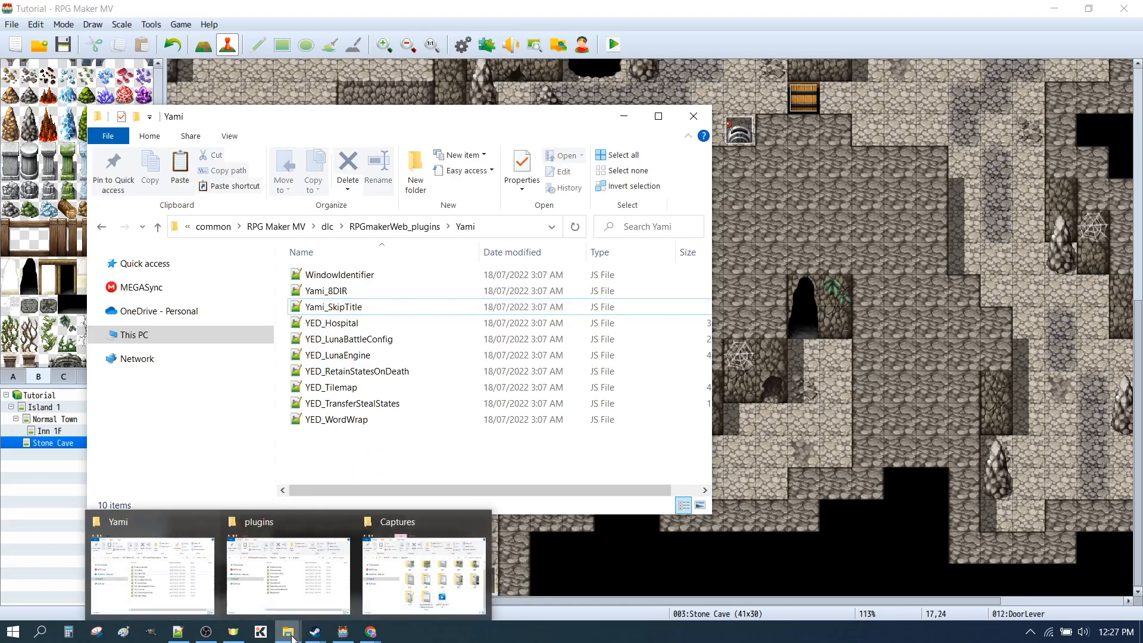
pyautogui.click(302, 593)
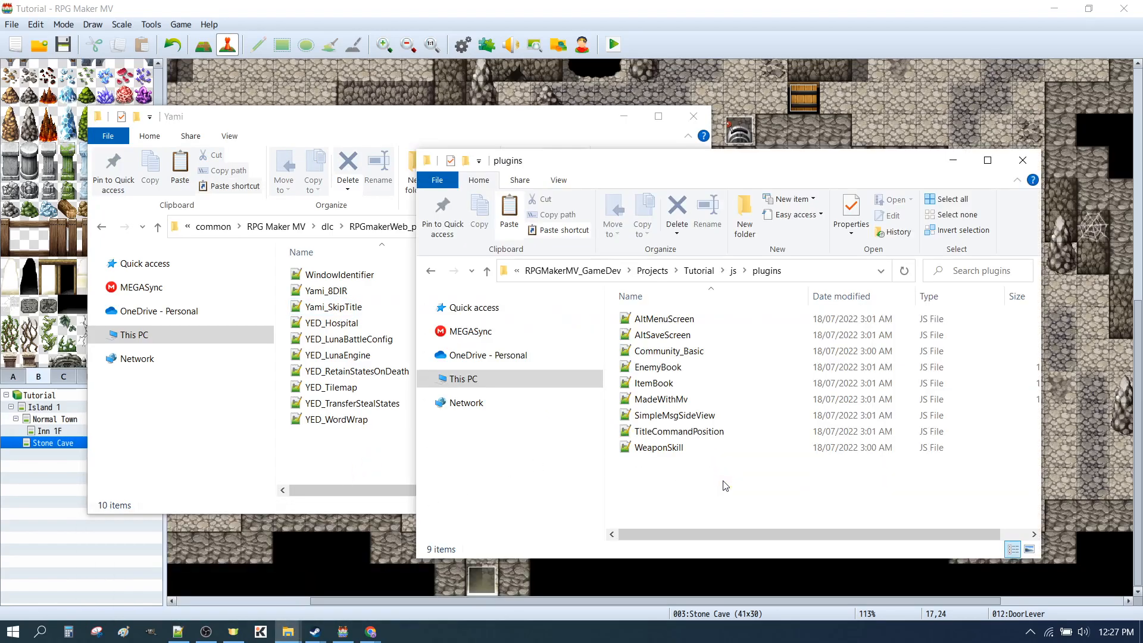
pyautogui.click(697, 270)
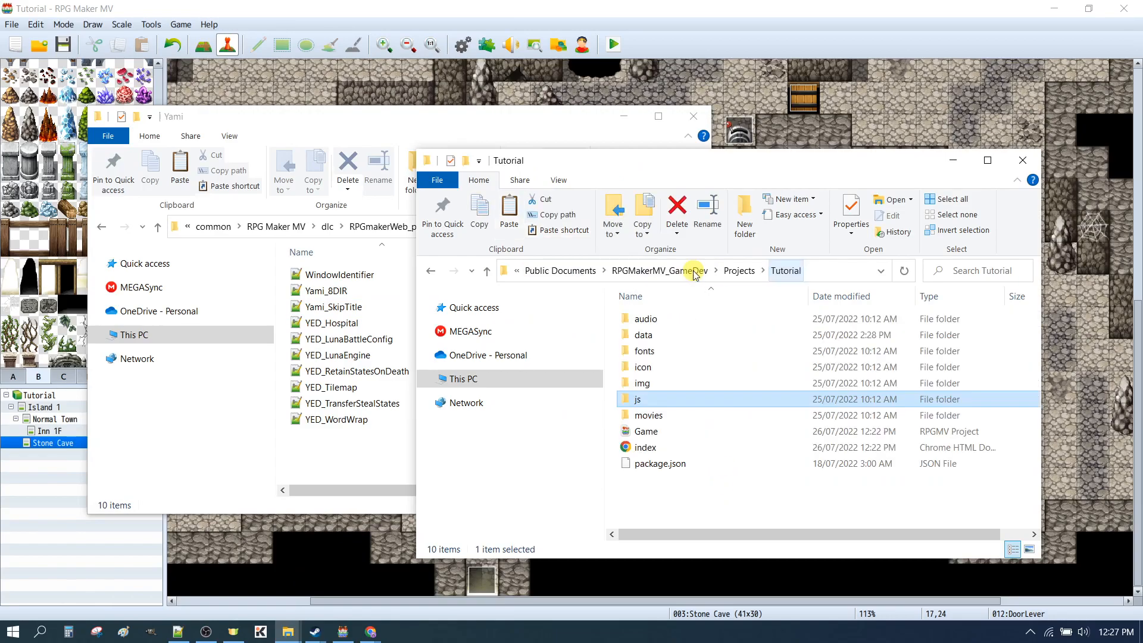
pyautogui.click(740, 271)
pyautogui.doubleClick(653, 321)
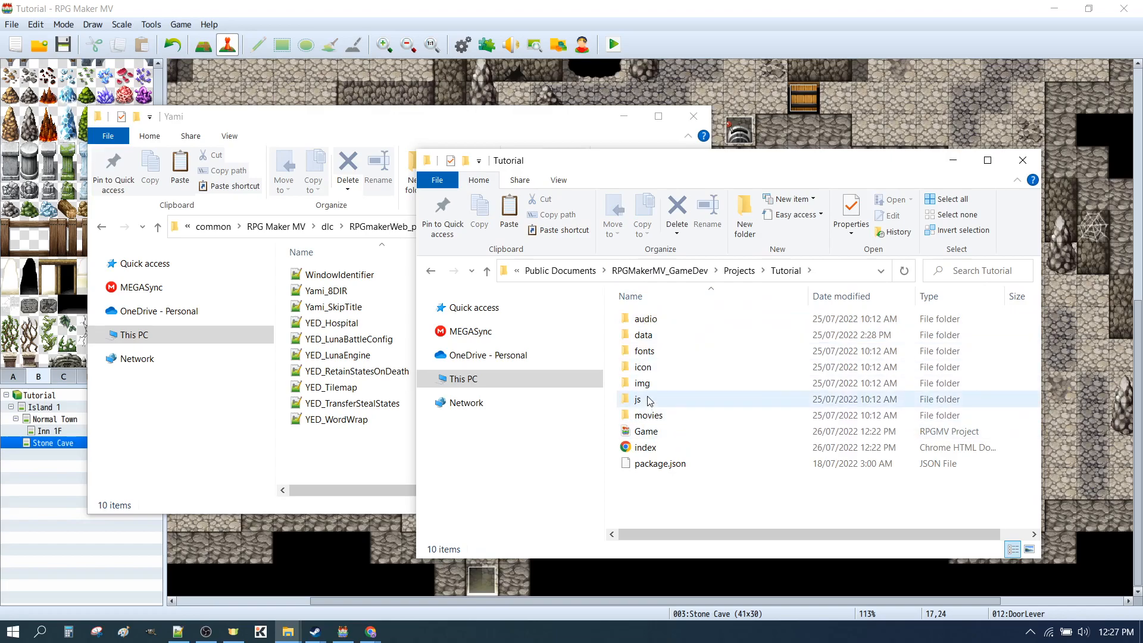
pyautogui.doubleClick(644, 399)
pyautogui.doubleClick(649, 334)
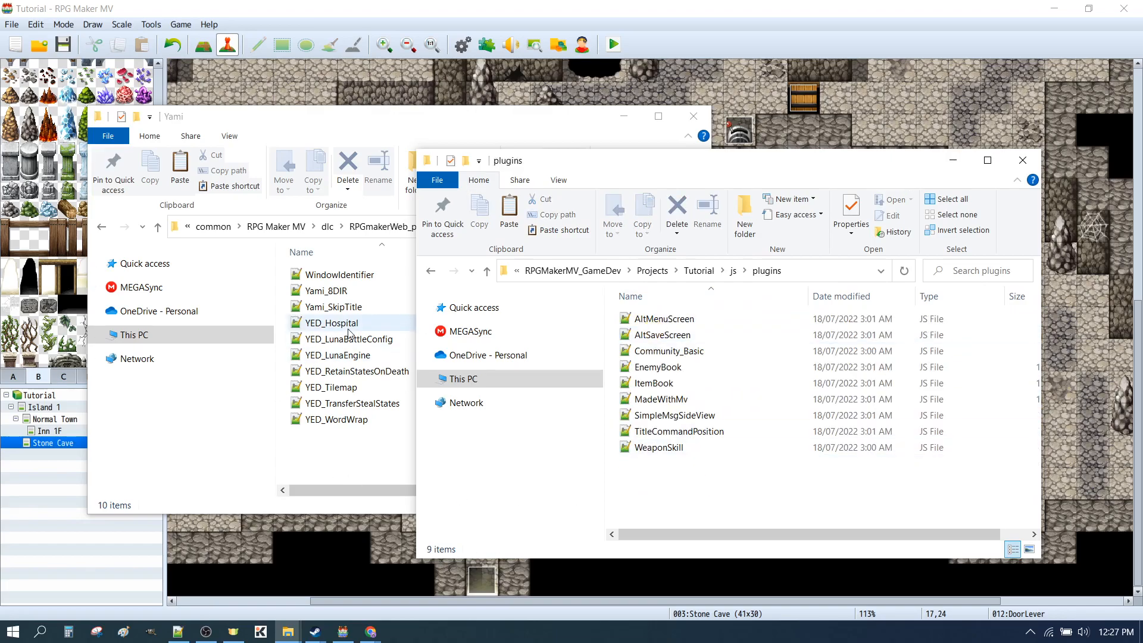
# Paste the Yami_SkipTitle file into the Tutorial project's plugins folder
pyautogui.click(334, 307)
pyautogui.click(764, 500)
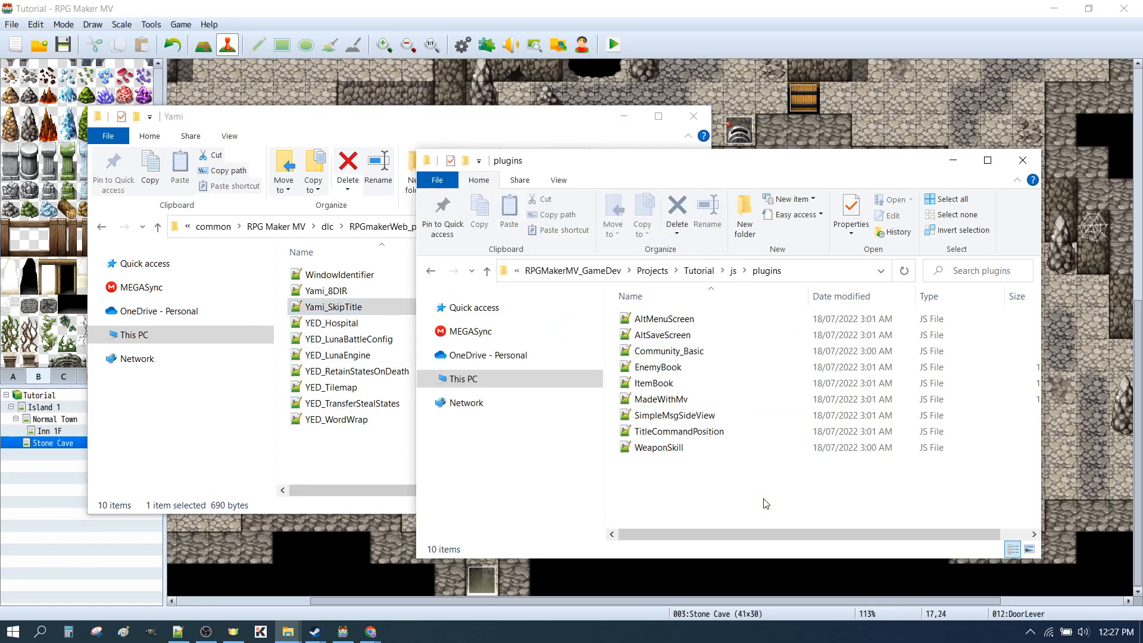
pyautogui.hotkey('ctrl', 'v')
pyautogui.click(757, 498)
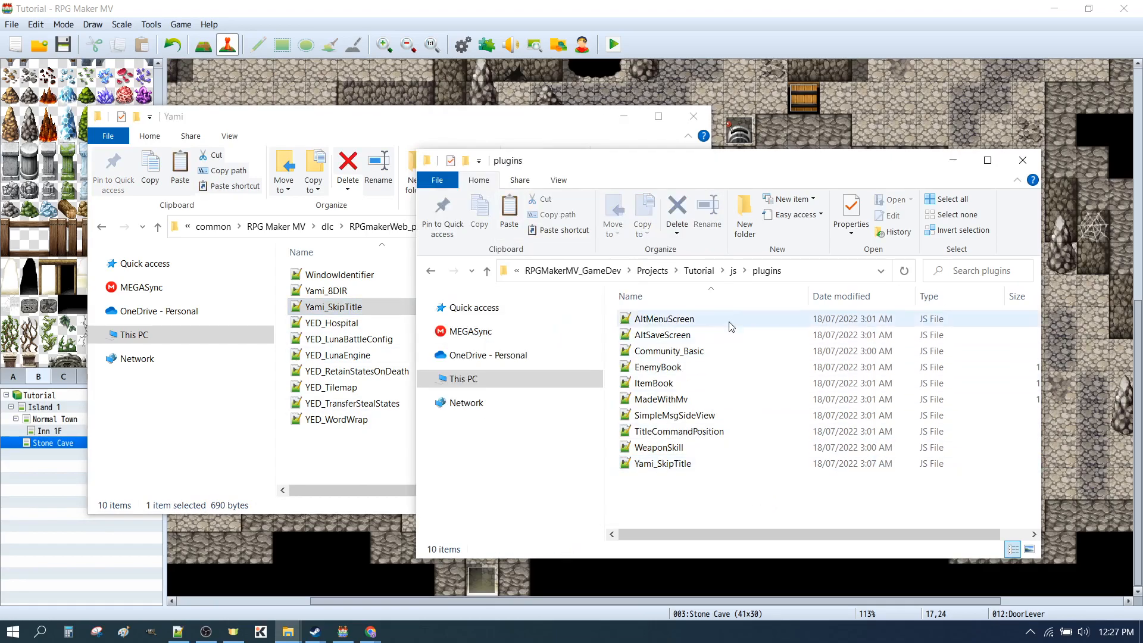
pyautogui.click(715, 493)
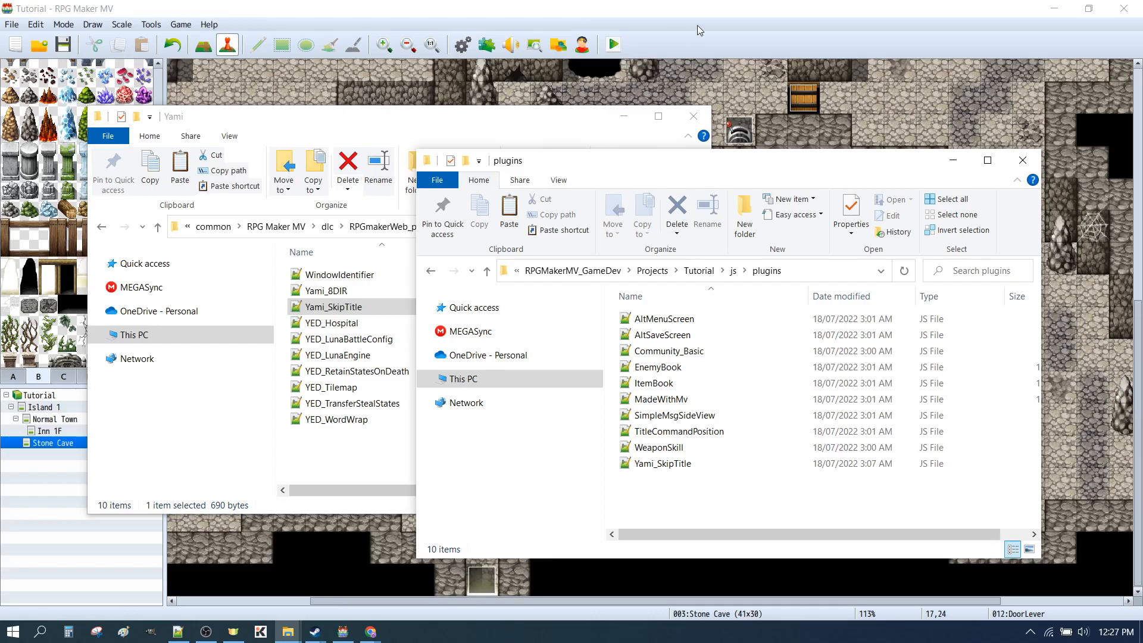
# Switch back to RPG Maker MV and open the Plugin Manager for the Tutorial project
pyautogui.moveTo(514, 125); pyautogui.dragTo(493, 112)
pyautogui.click(755, 27)
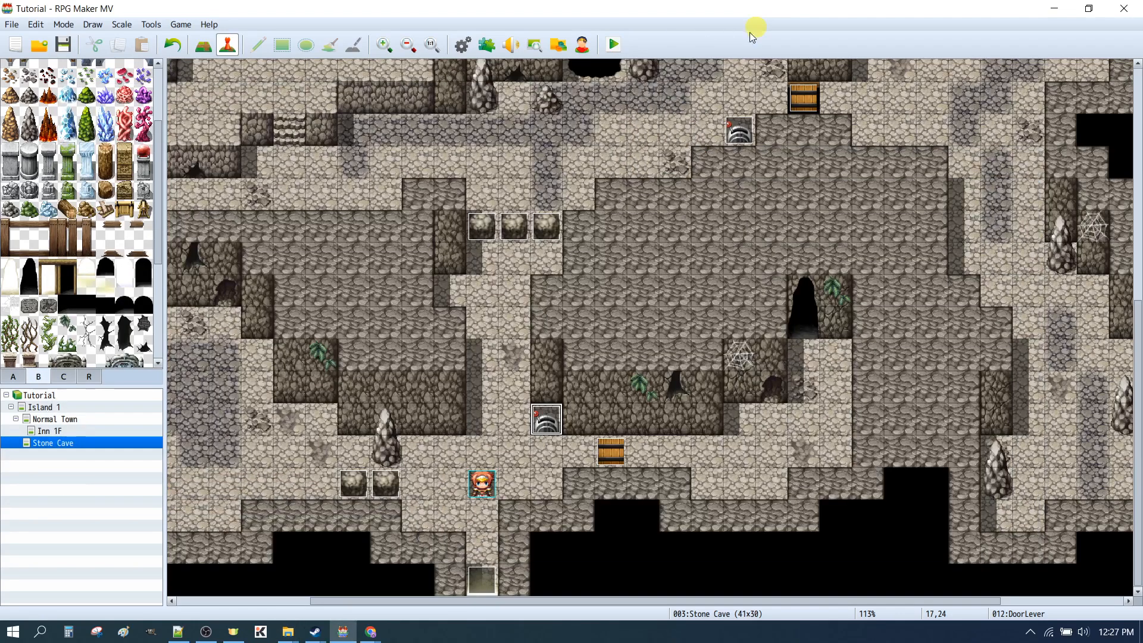
pyautogui.click(152, 27)
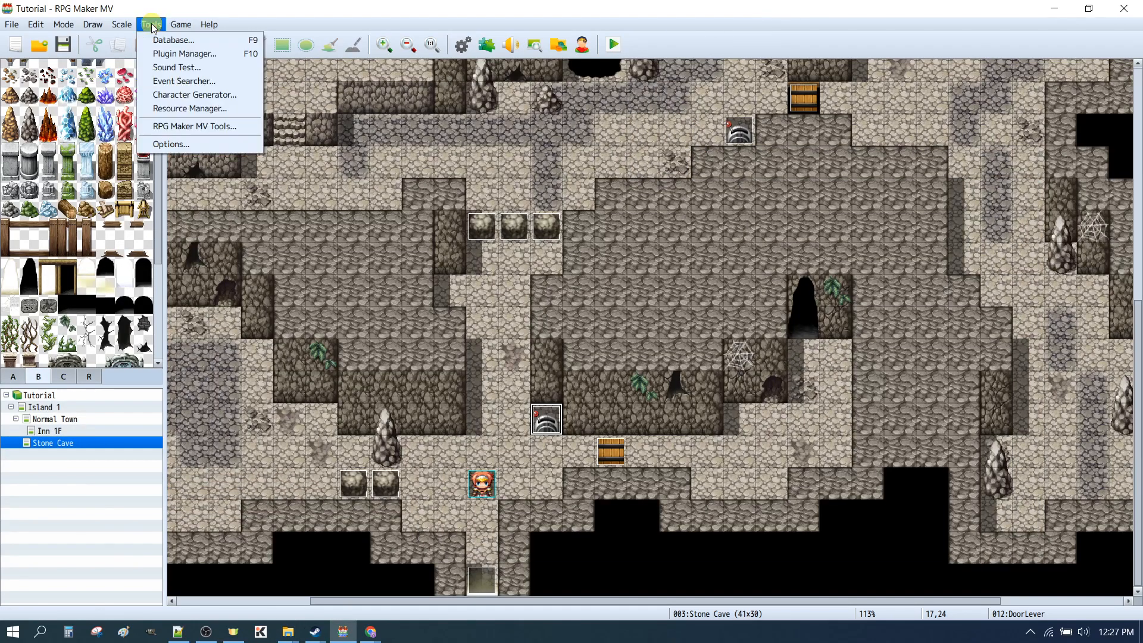
pyautogui.click(168, 58)
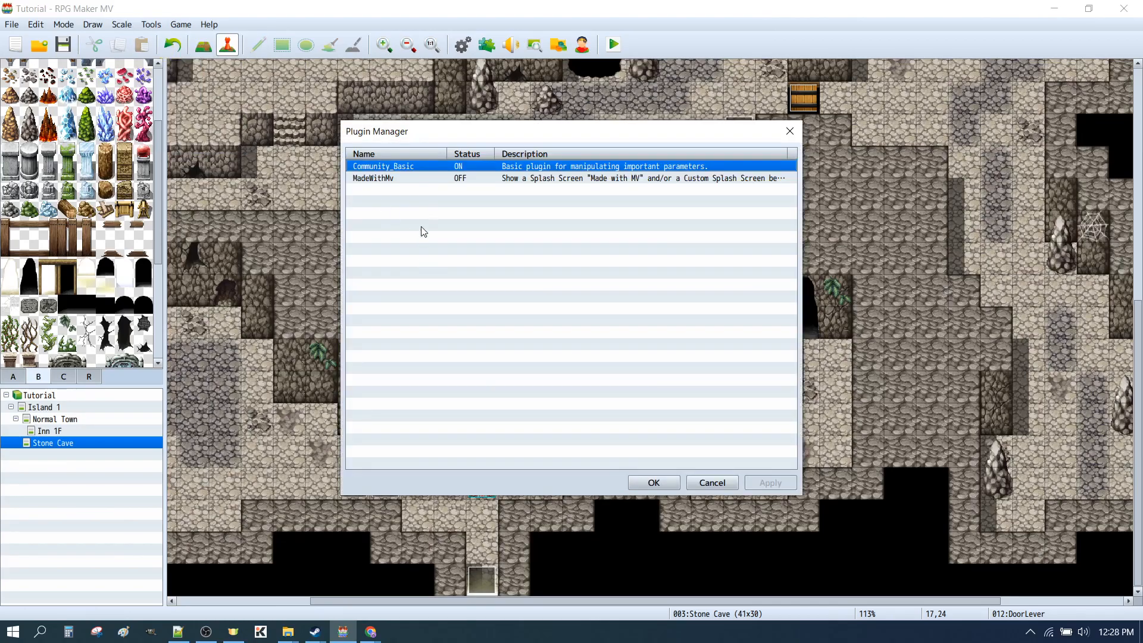
# Add the Yami_SkipTitle plugin below MadeWithMv with its status ON and accept the plugin list
pyautogui.click(393, 179)
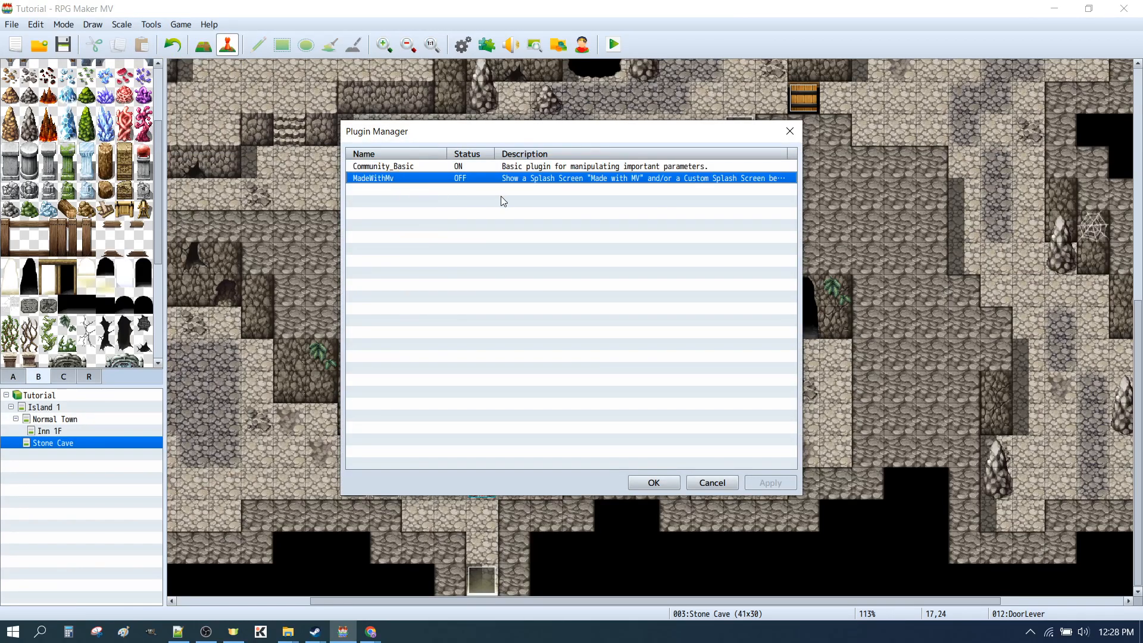
pyautogui.doubleClick(385, 191)
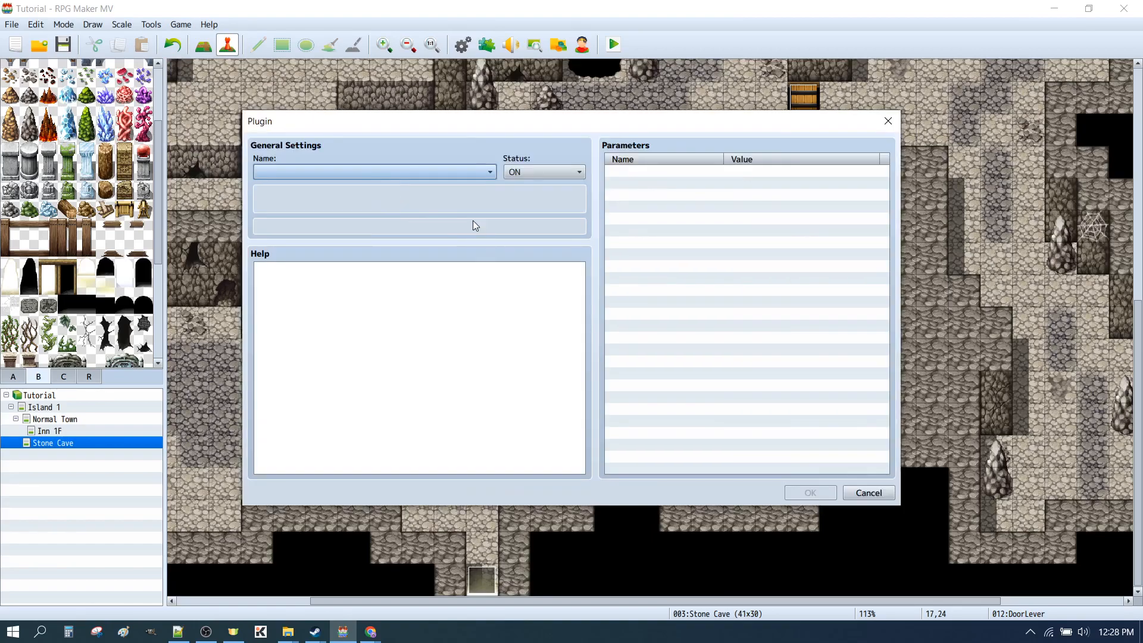
pyautogui.click(430, 170)
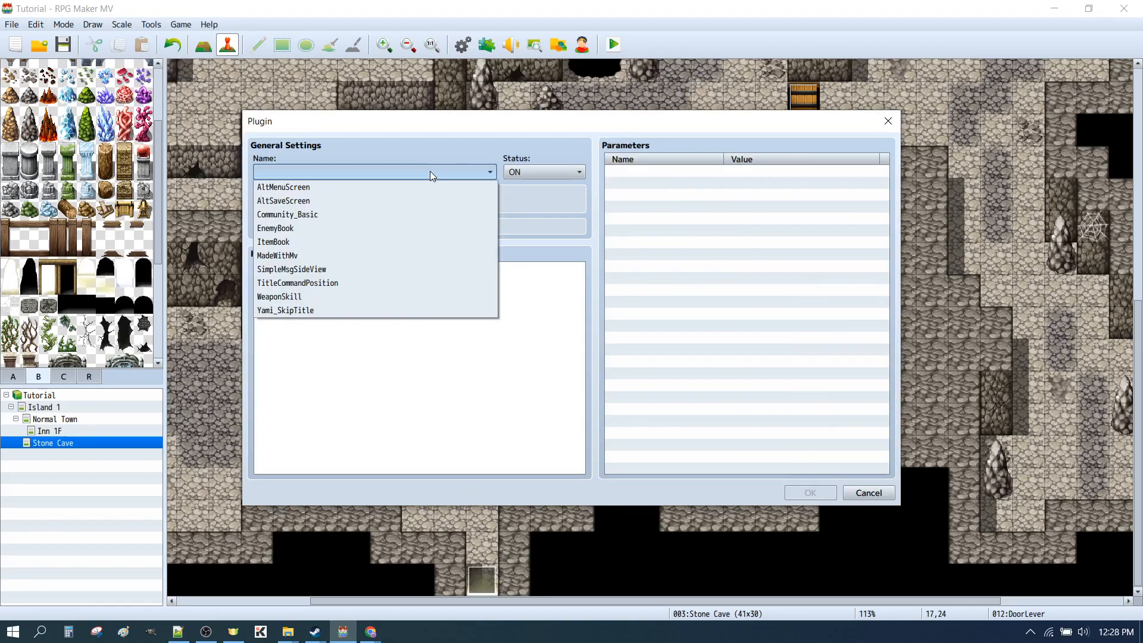
pyautogui.click(281, 311)
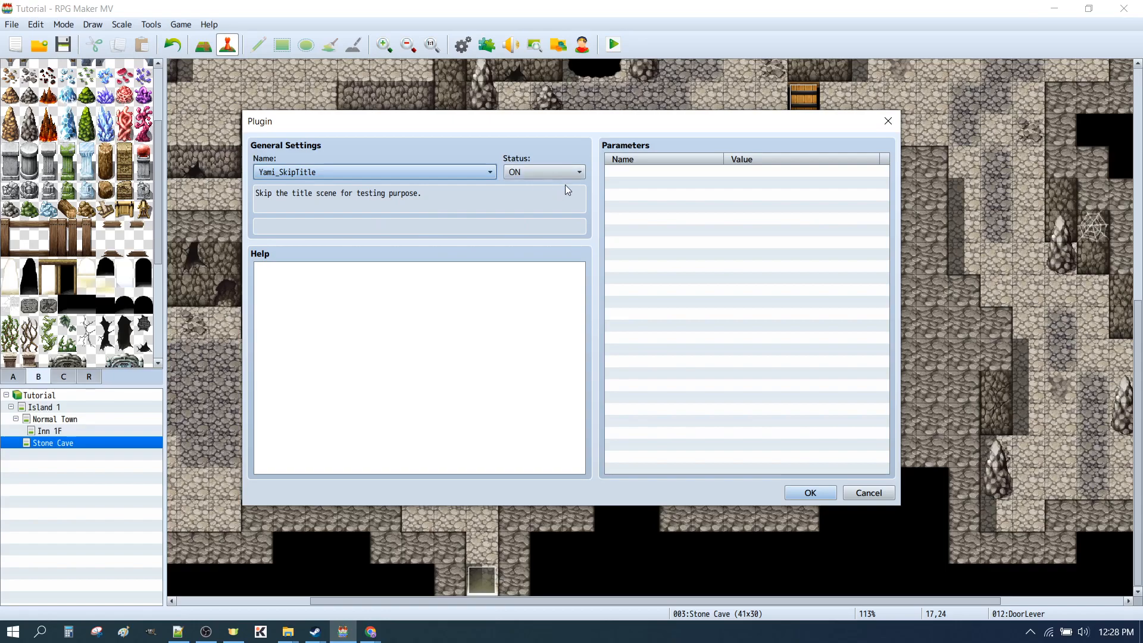
pyautogui.click(807, 493)
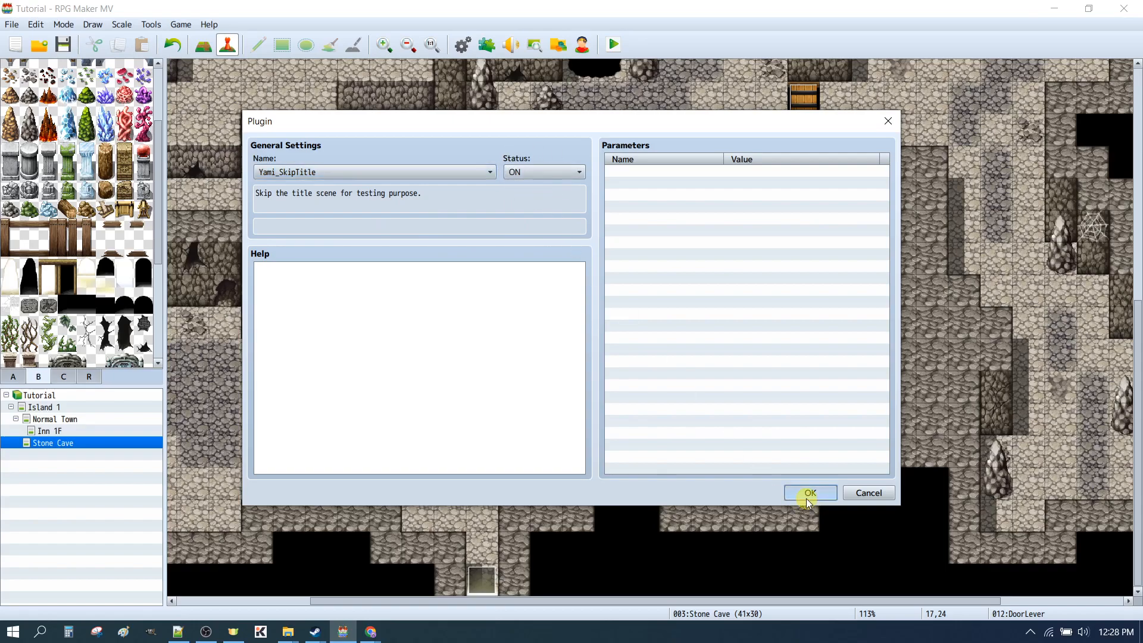
pyautogui.click(768, 482)
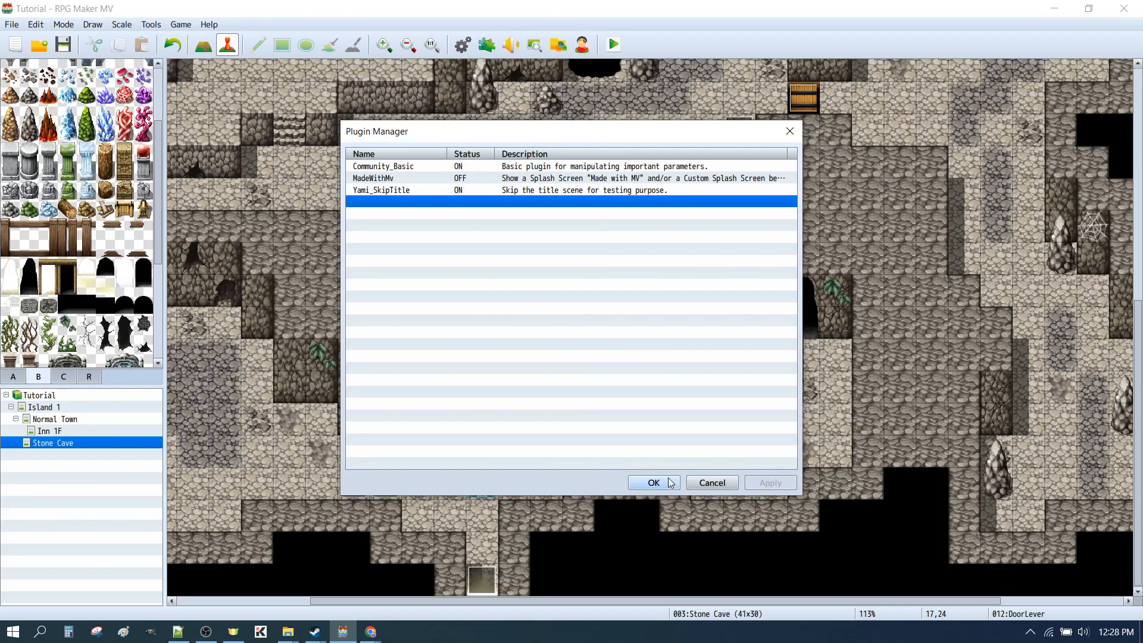
pyautogui.click(653, 482)
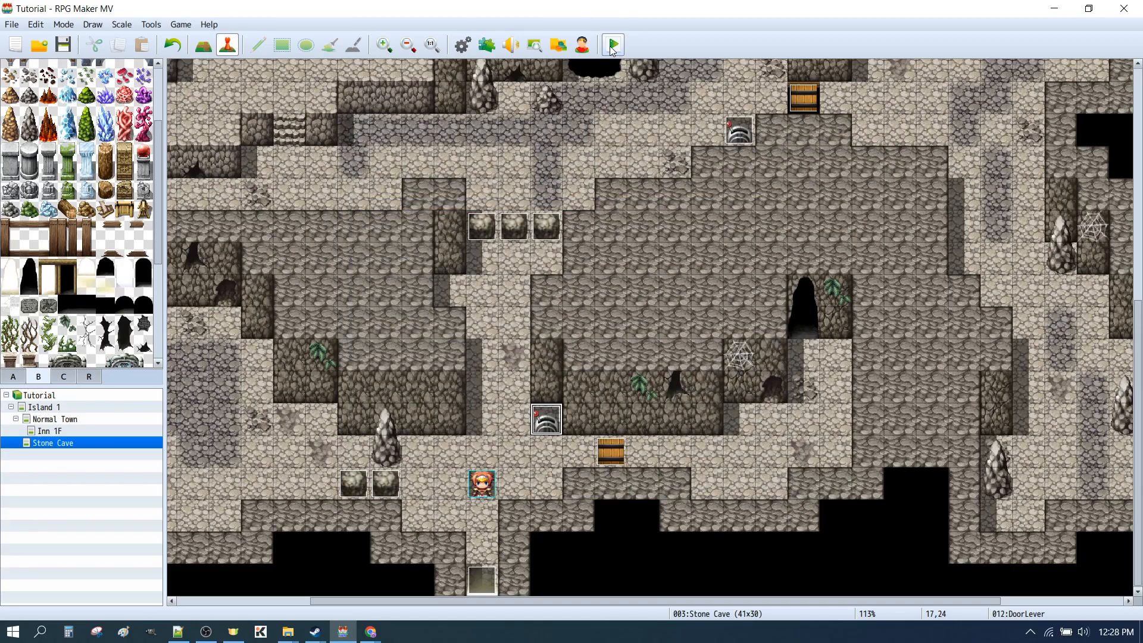
# Playtest the project with the title skipped, operate the lower lever beside the start point, and close the playtest
pyautogui.click(612, 47)
pyautogui.press('Return')
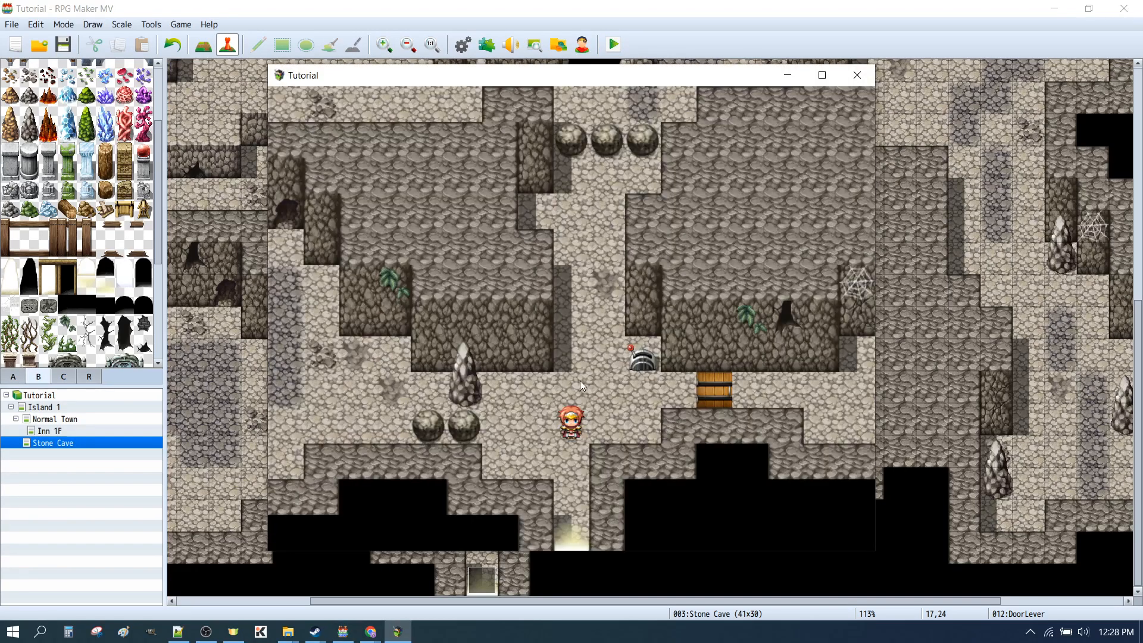
pyautogui.click(635, 361)
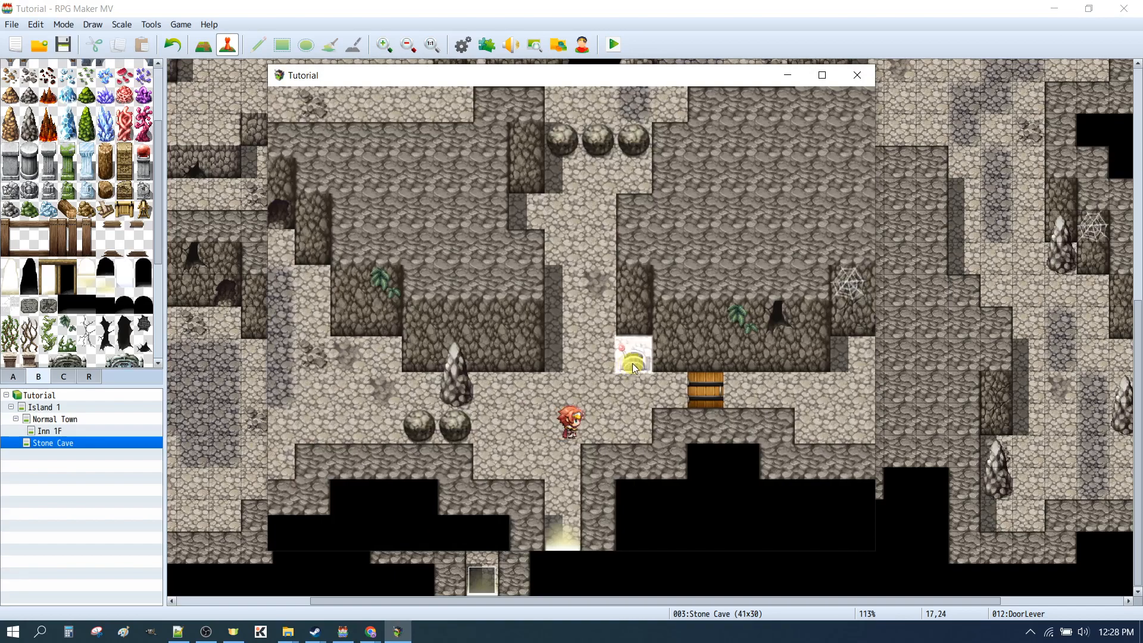
pyautogui.click(712, 388)
pyautogui.click(348, 395)
pyautogui.click(528, 419)
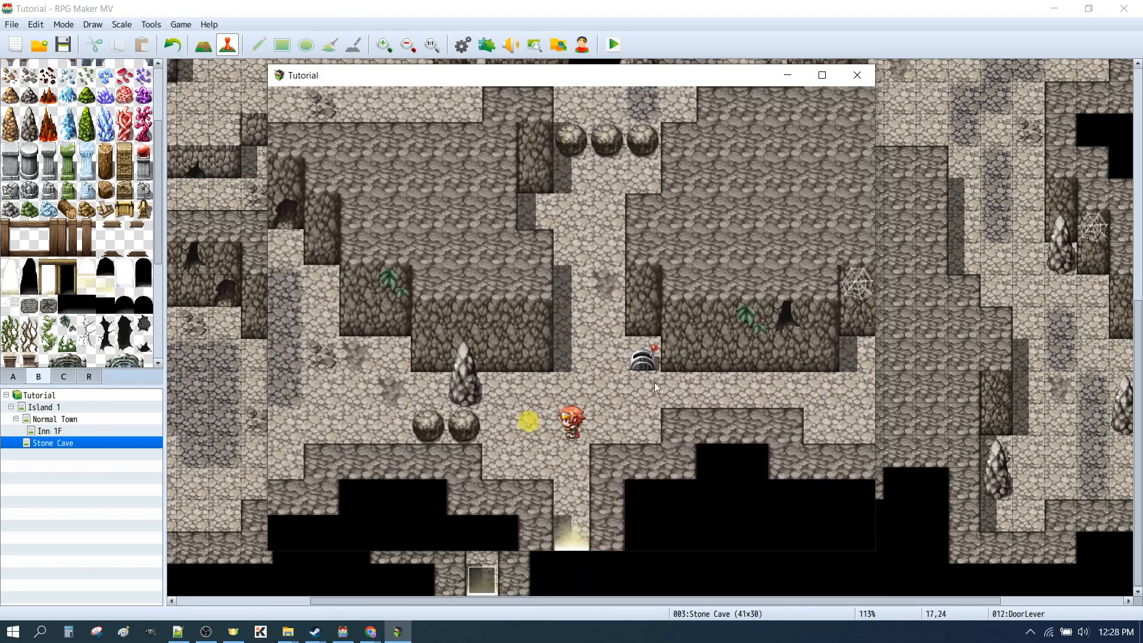
pyautogui.click(863, 76)
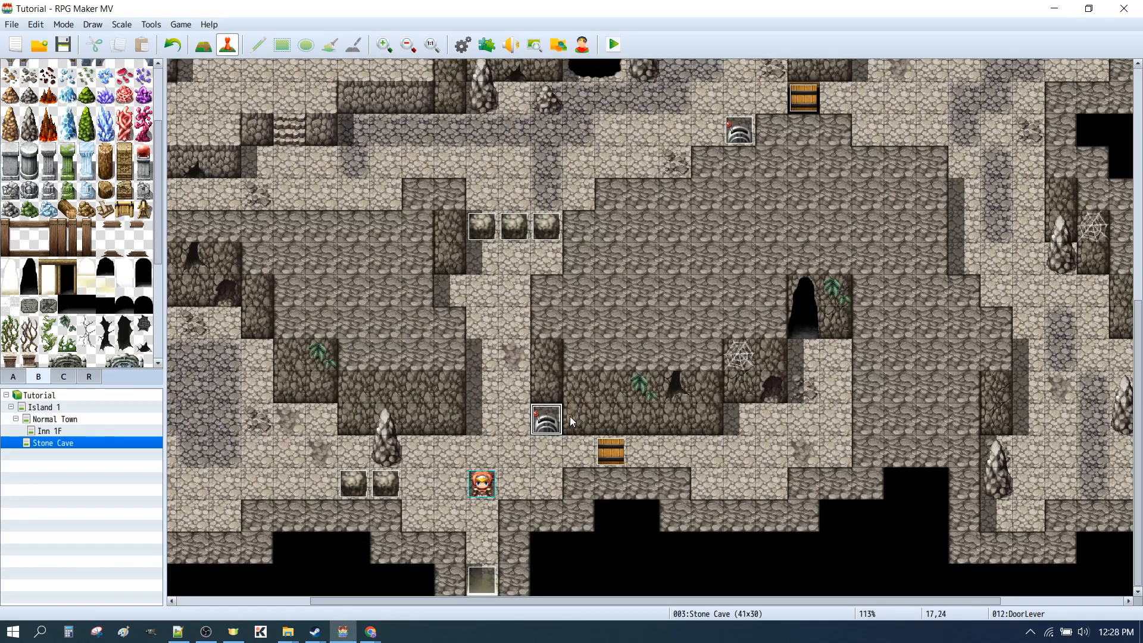
# Move the lower LeverOperatedDoor event to tile 21,25 and the player's starting position to tile 22,14
pyautogui.click(613, 458)
pyautogui.moveTo(669, 448); pyautogui.dragTo(670, 449)
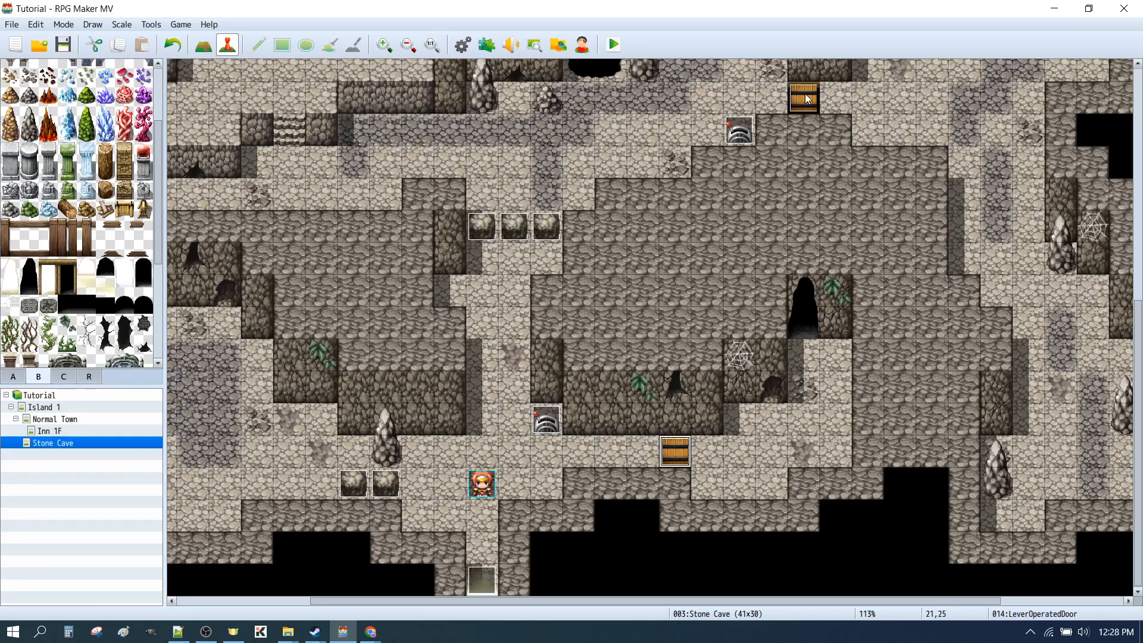
pyautogui.moveTo(492, 476); pyautogui.dragTo(705, 102)
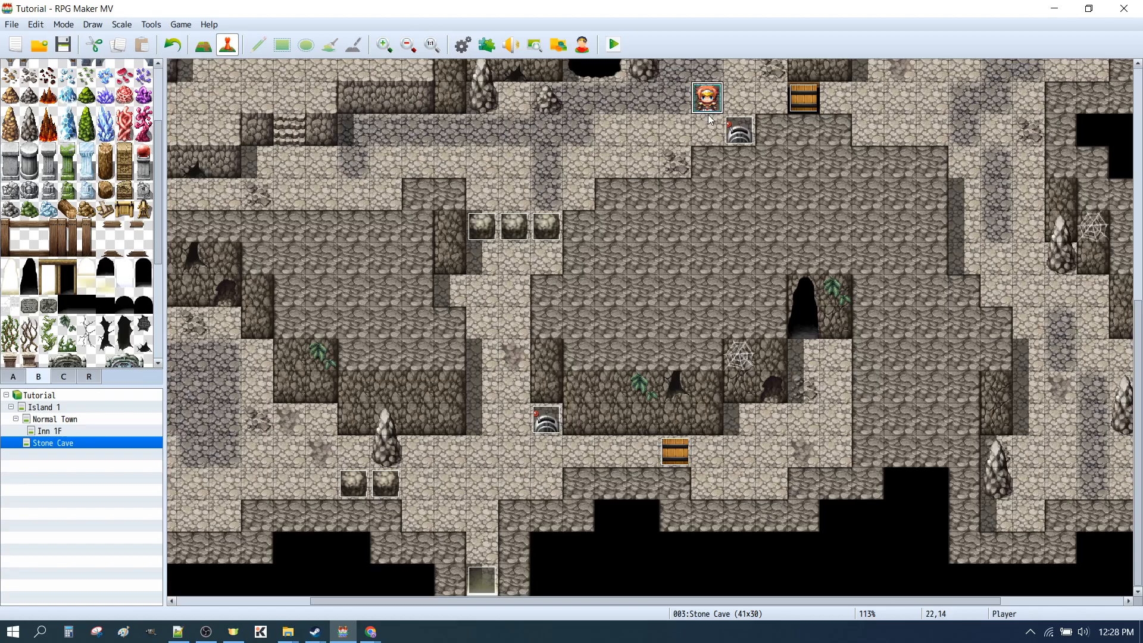
# Start a playtest, try the upper door before pulling its lever, and dismiss the message
pyautogui.click(614, 45)
pyautogui.click(522, 337)
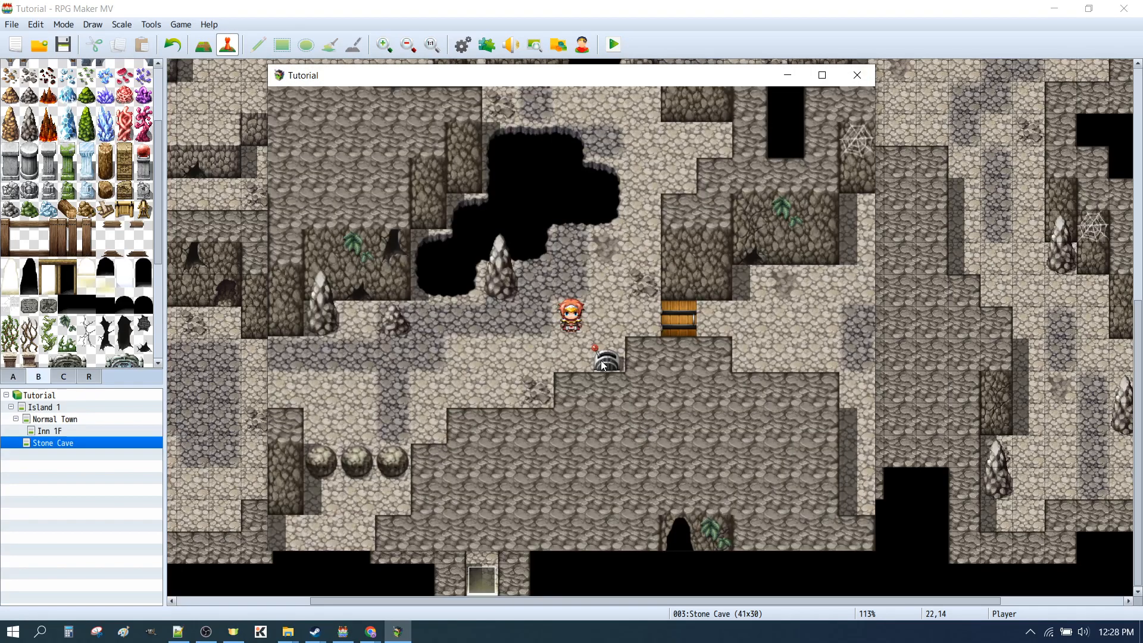
pyautogui.click(603, 364)
pyautogui.click(610, 322)
pyautogui.click(672, 286)
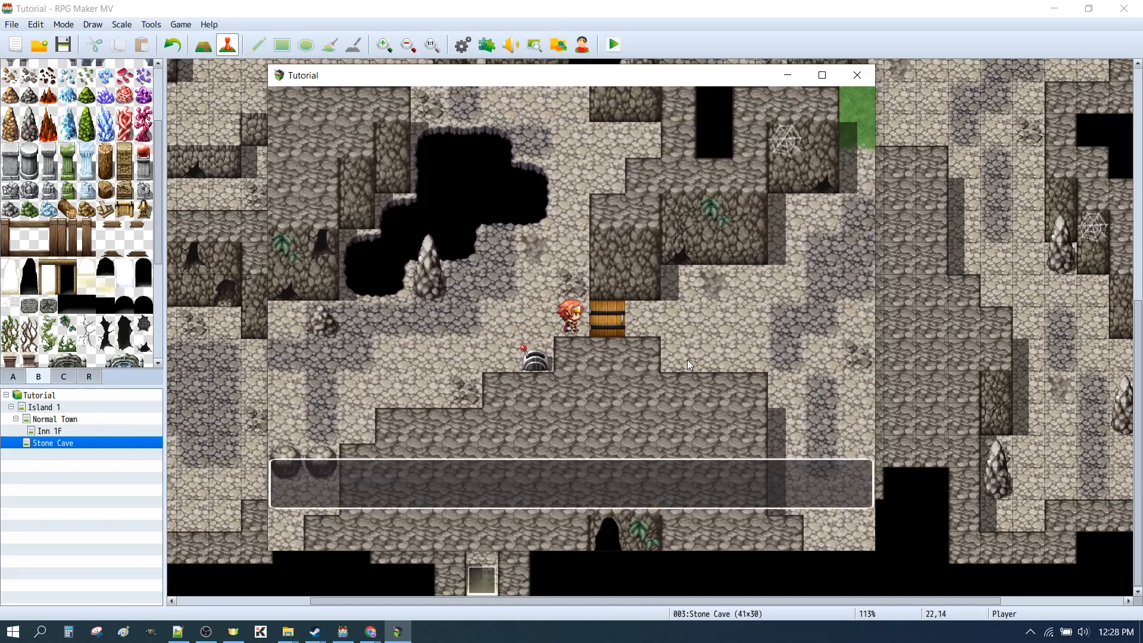
pyautogui.click(585, 431)
# Pull the upper lever and walk the character through the upper door and back
pyautogui.click(538, 346)
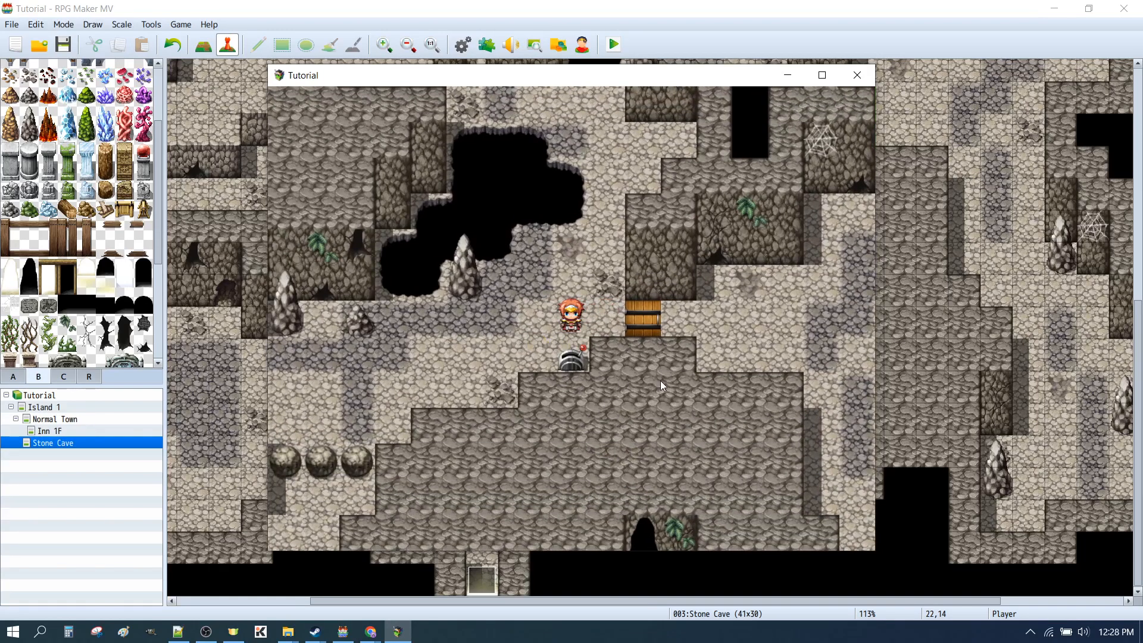
pyautogui.click(734, 315)
pyautogui.click(663, 299)
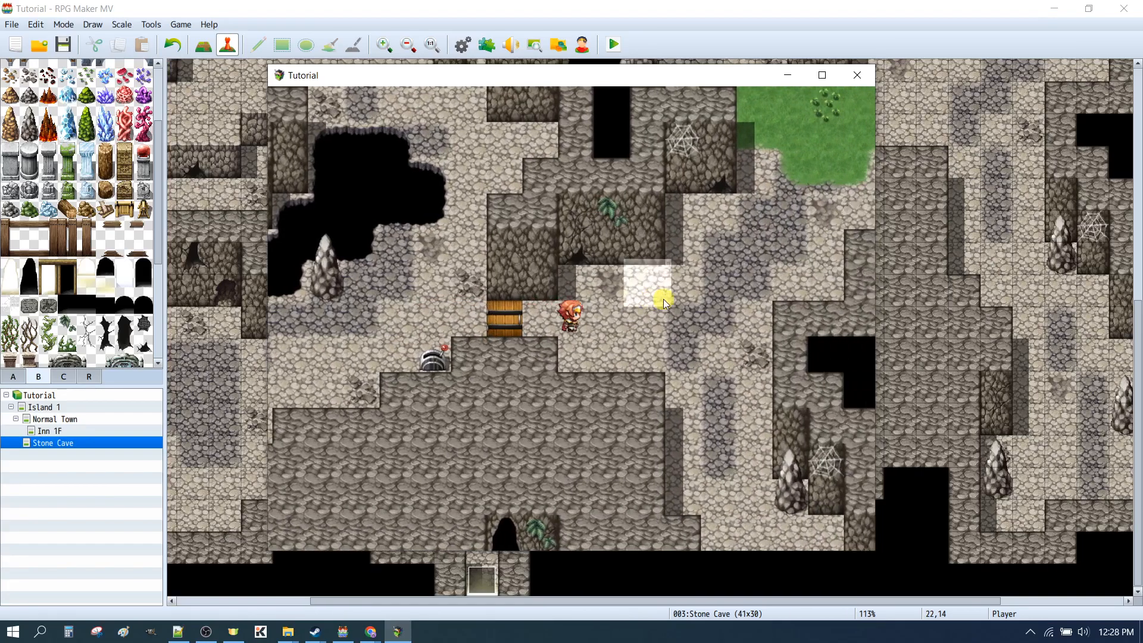
pyautogui.click(375, 345)
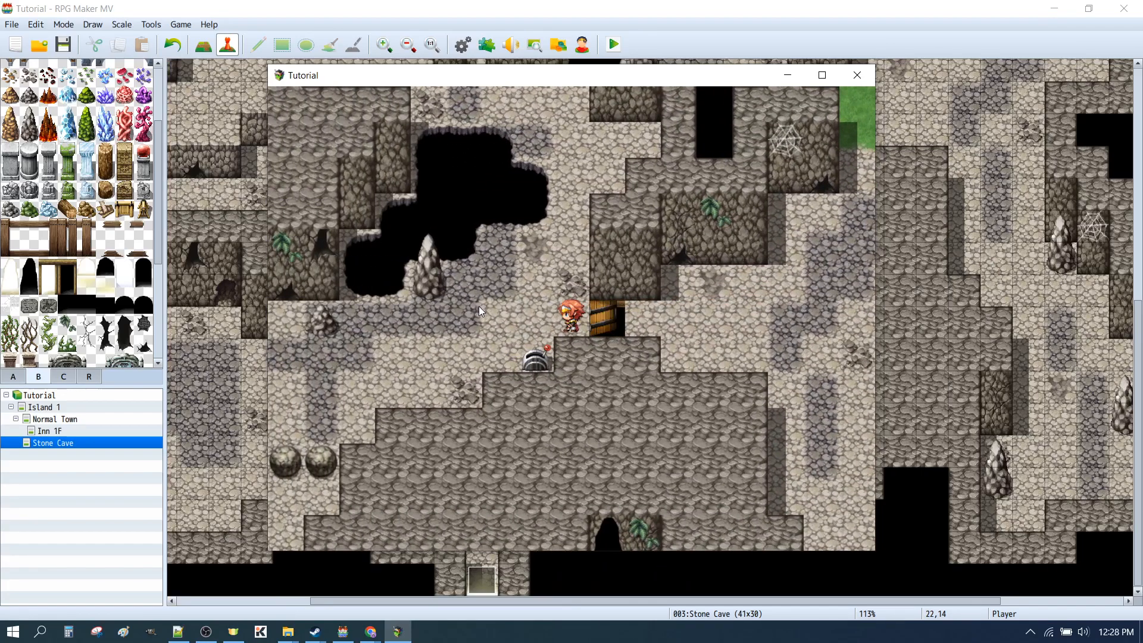
# Switch the upper lever back, try the door again, and close the playtest
pyautogui.click(484, 308)
pyautogui.click(616, 362)
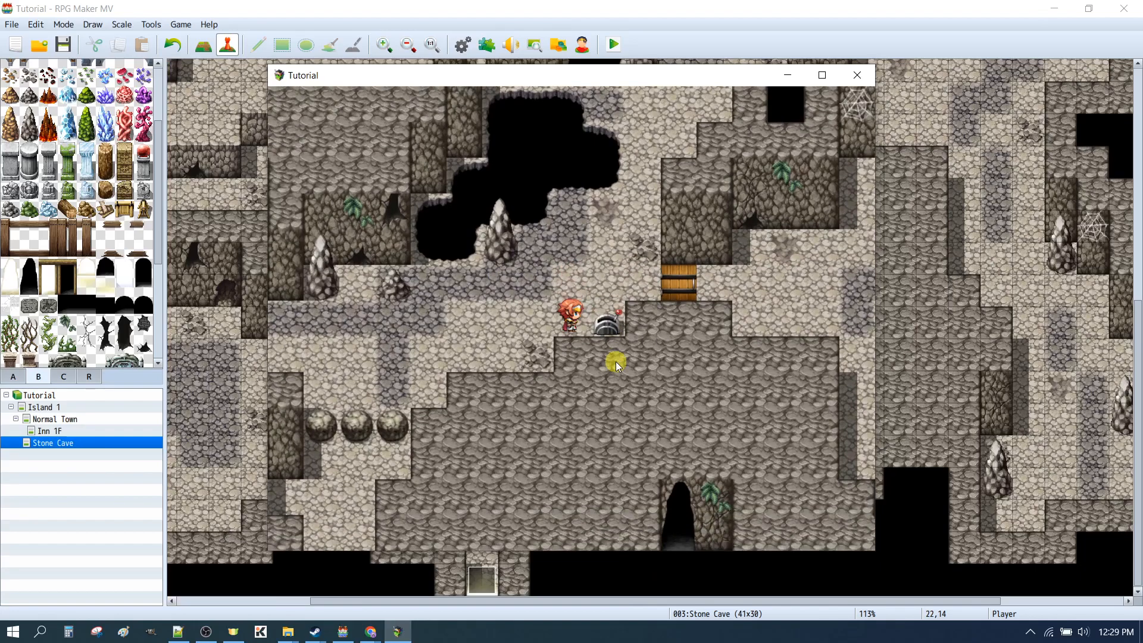
pyautogui.click(670, 280)
pyautogui.click(566, 461)
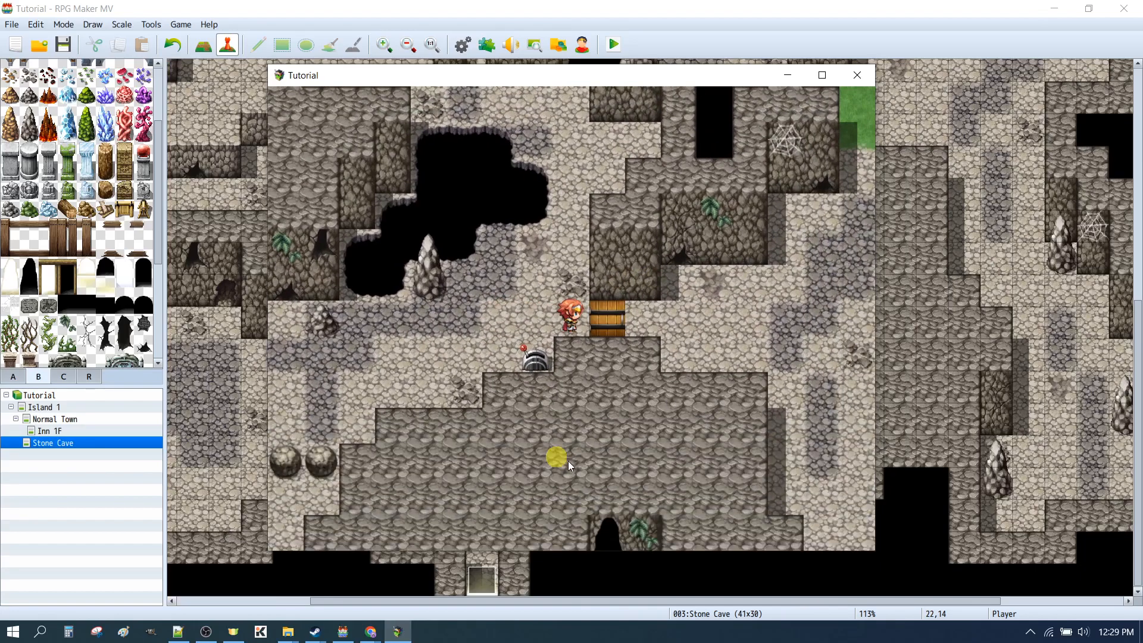
pyautogui.click(858, 75)
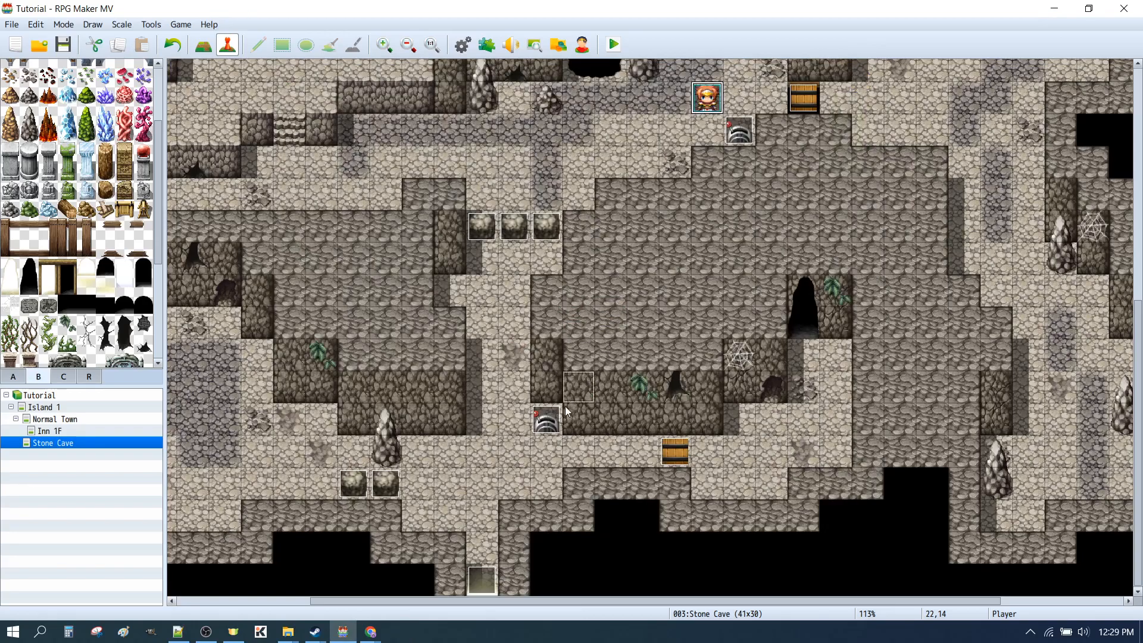
# Return the player's starting position to tile 15,26 and quick-create a door event at tile 18,25 with the default image and location
pyautogui.moveTo(707, 97); pyautogui.dragTo(476, 484)
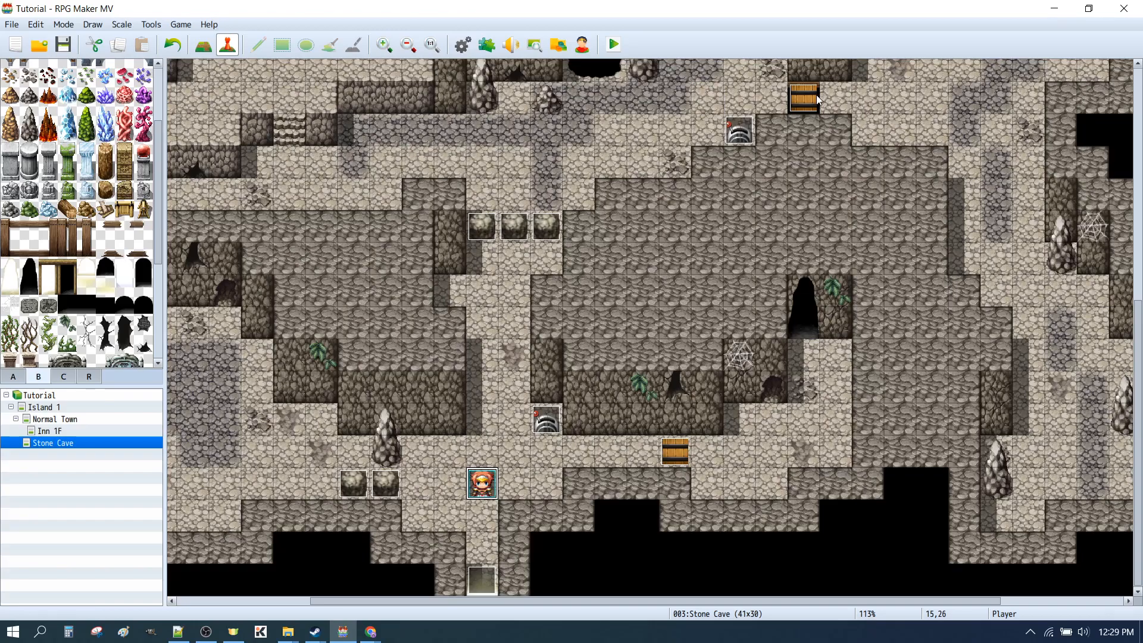
pyautogui.click(565, 454)
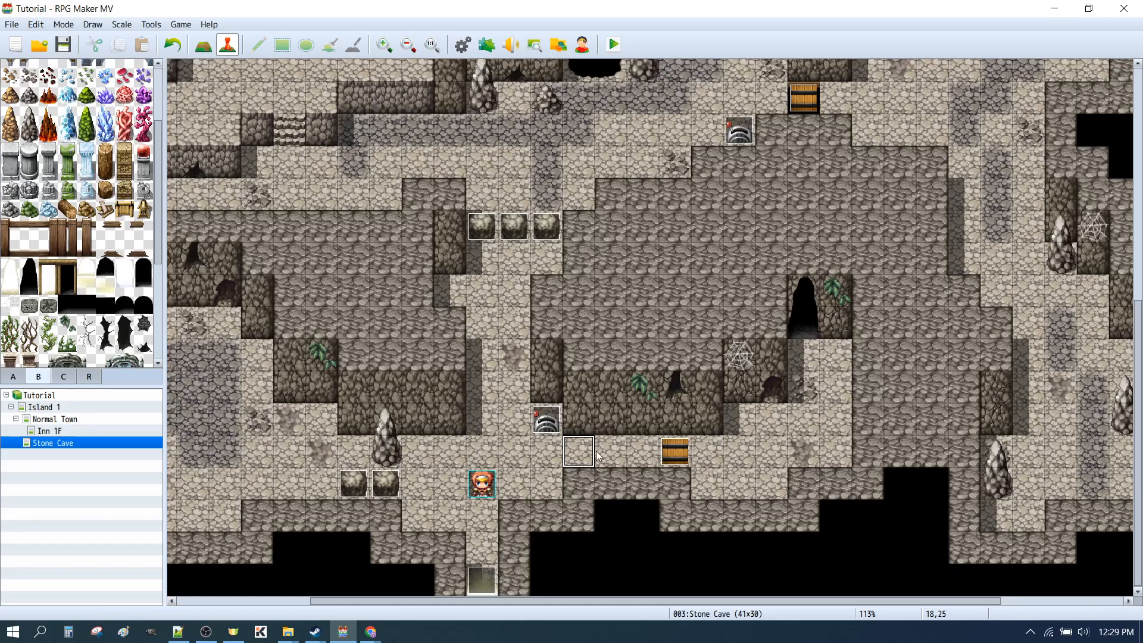
pyautogui.rightClick(578, 455)
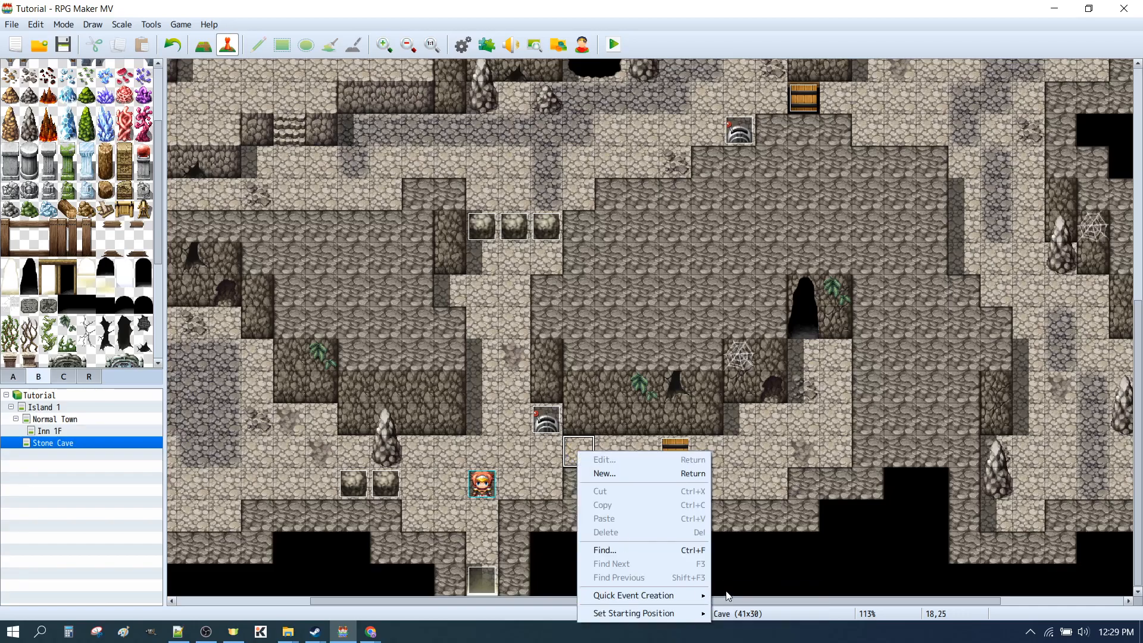
pyautogui.moveTo(635, 595)
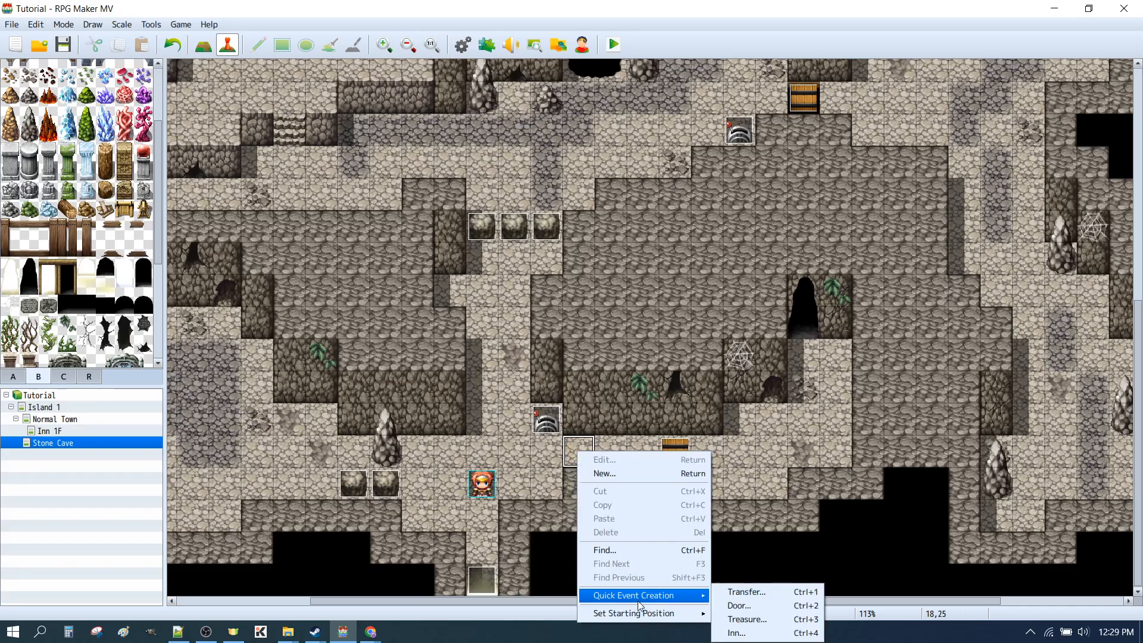
pyautogui.click(743, 605)
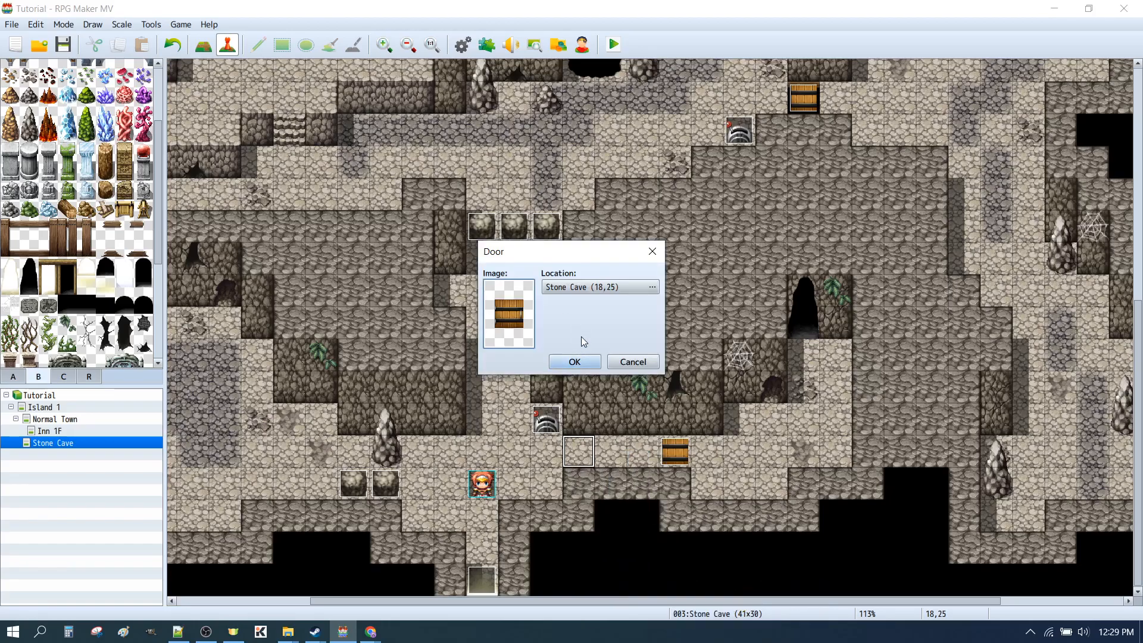
pyautogui.click(575, 363)
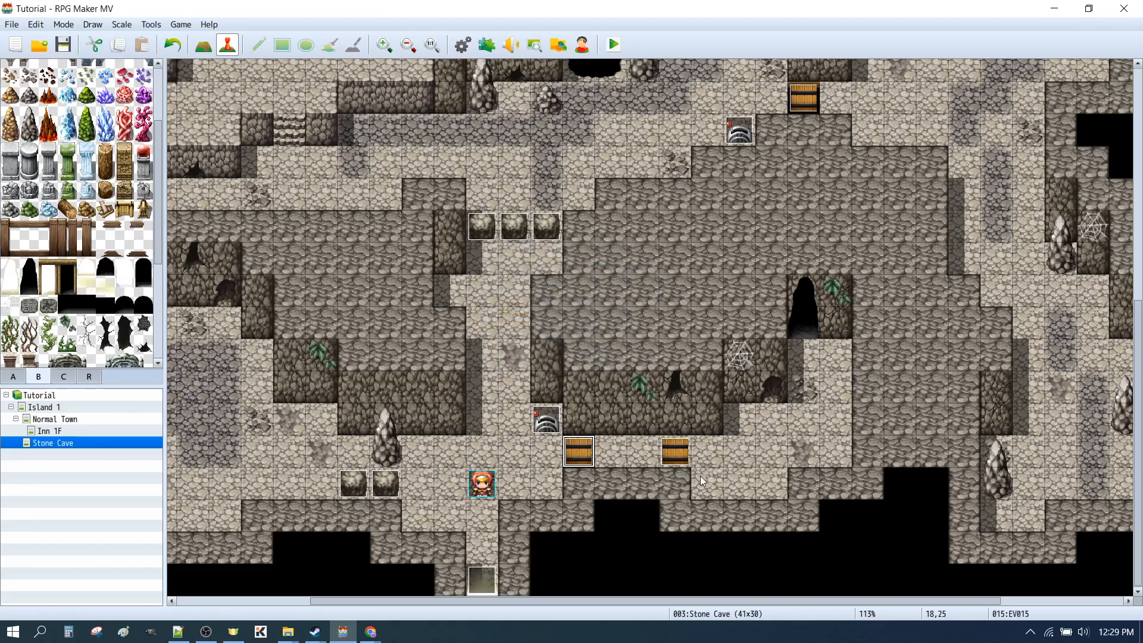
# Playtest the new door together with the lower lever and the lever-operated door, then close the playtest
pyautogui.click(509, 453)
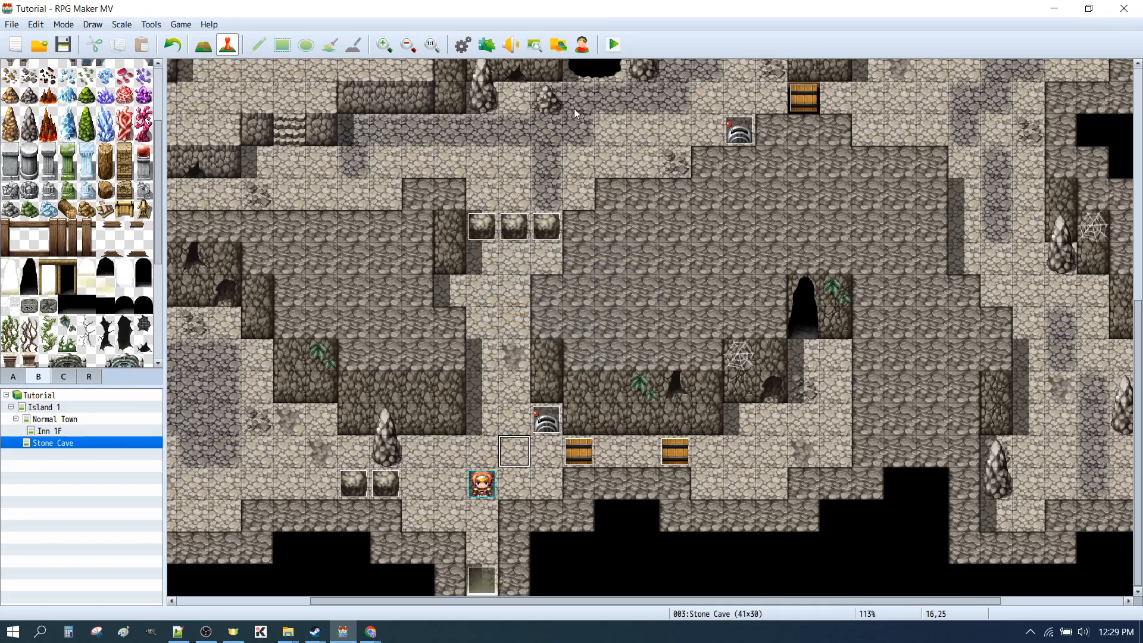
pyautogui.click(617, 43)
pyautogui.click(521, 334)
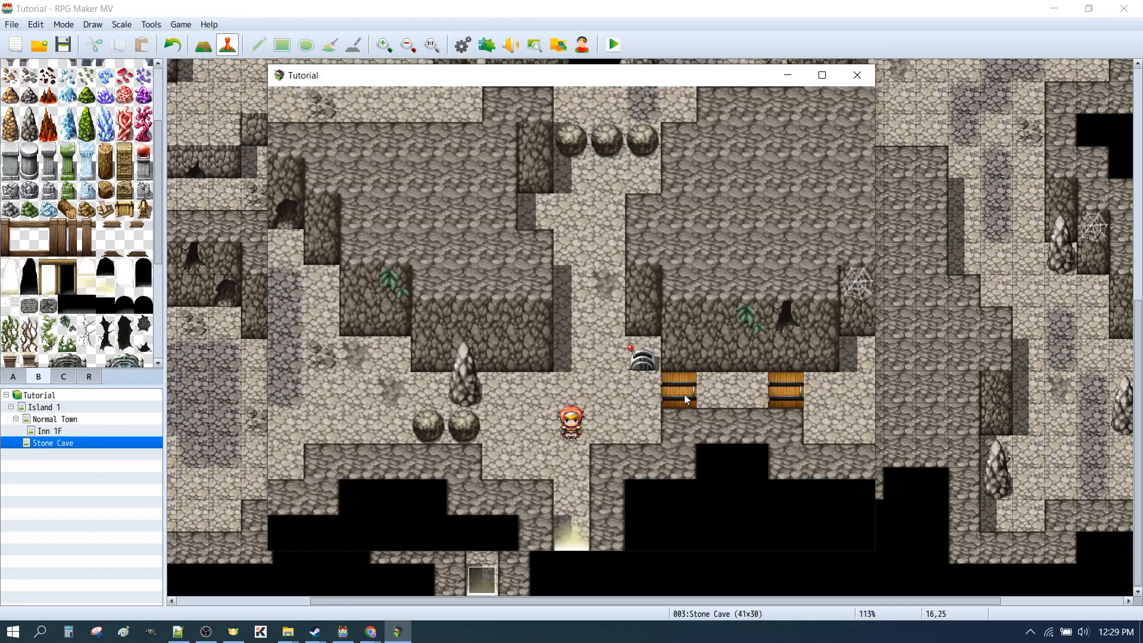
pyautogui.click(684, 394)
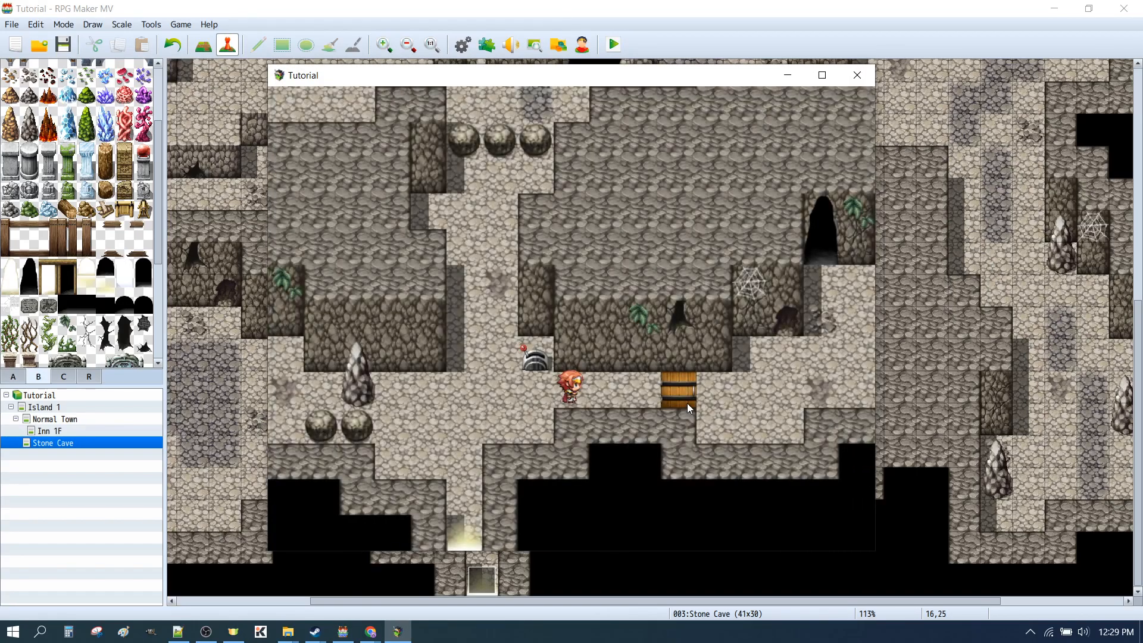
pyautogui.click(633, 399)
pyautogui.click(617, 388)
pyautogui.click(612, 388)
pyautogui.click(476, 364)
pyautogui.click(758, 384)
pyautogui.click(357, 381)
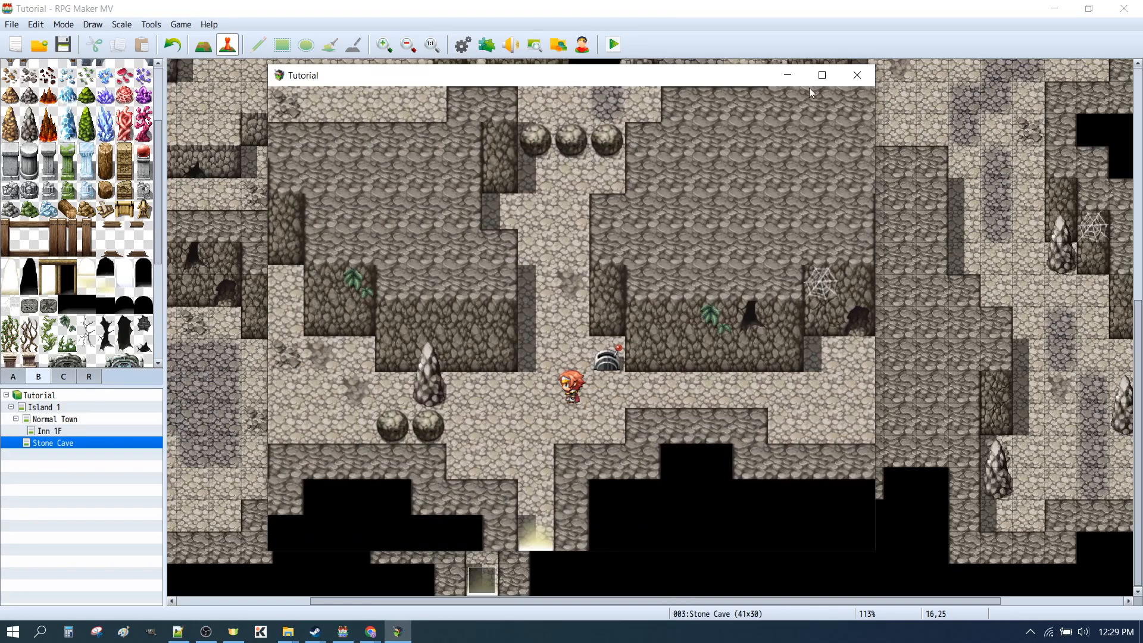
pyautogui.click(851, 79)
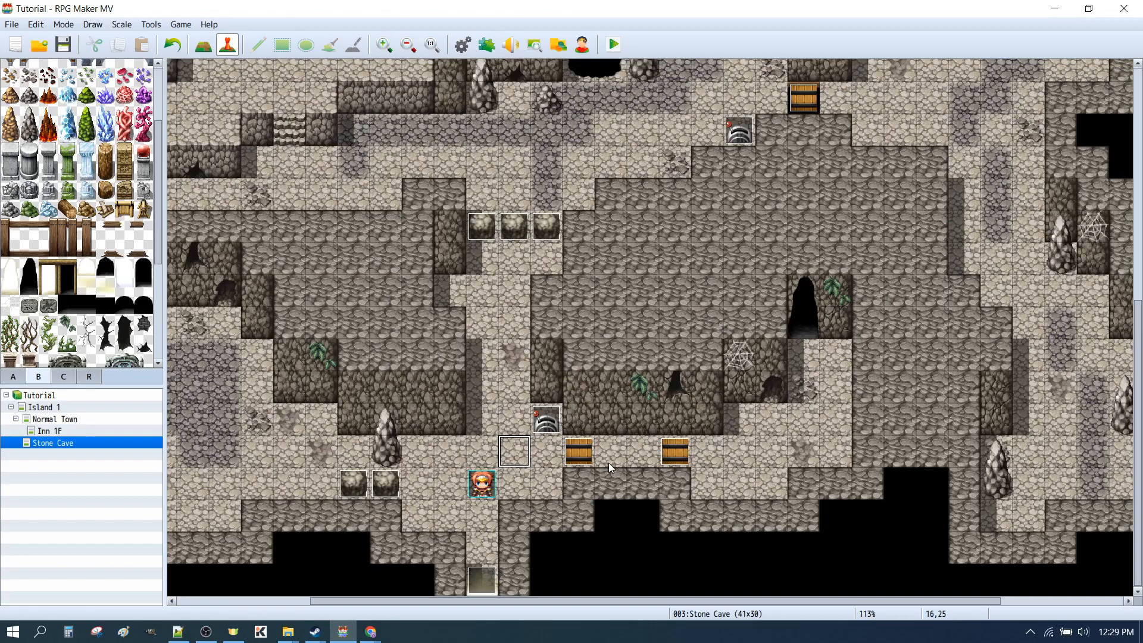
# Open the door event at tile 18,25 and delete its Transfer Player command
pyautogui.click(579, 455)
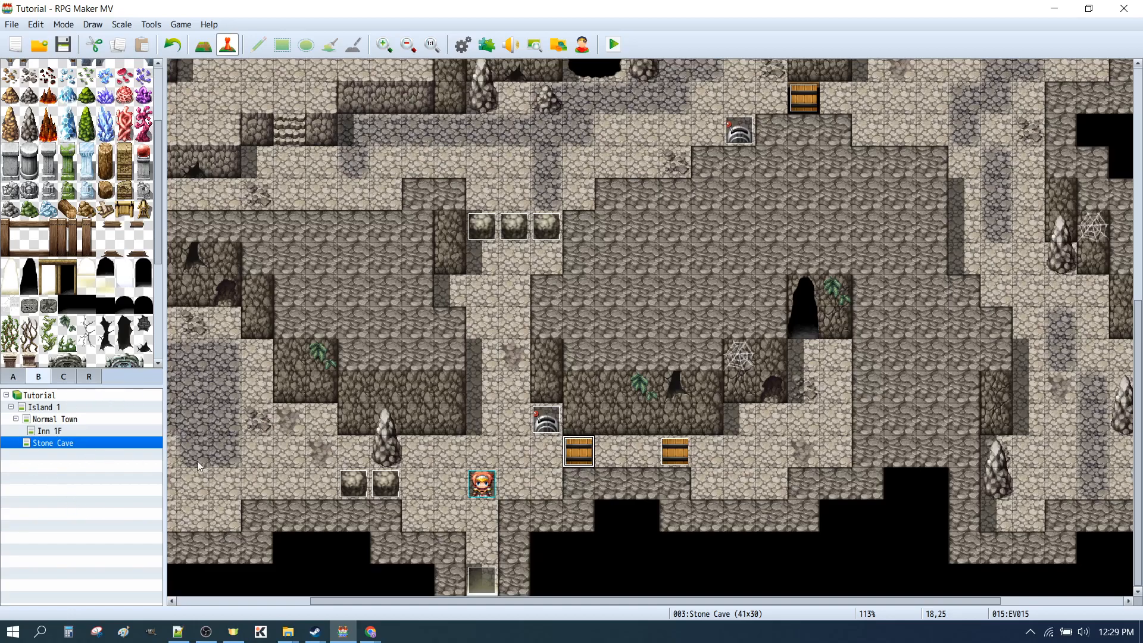
pyautogui.doubleClick(579, 453)
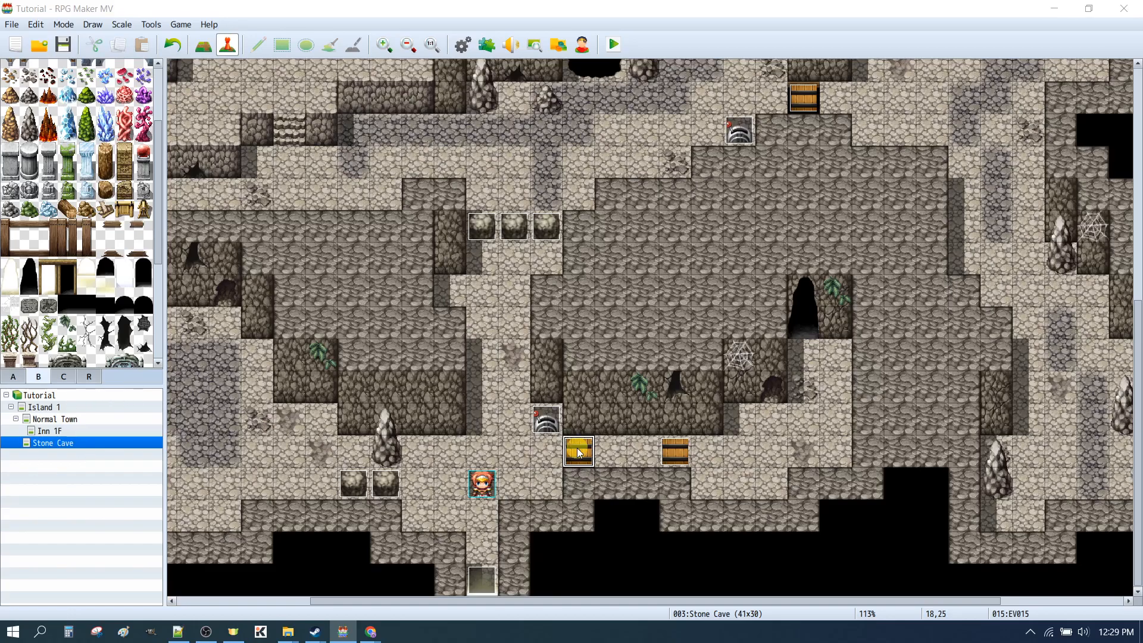
pyautogui.click(536, 320)
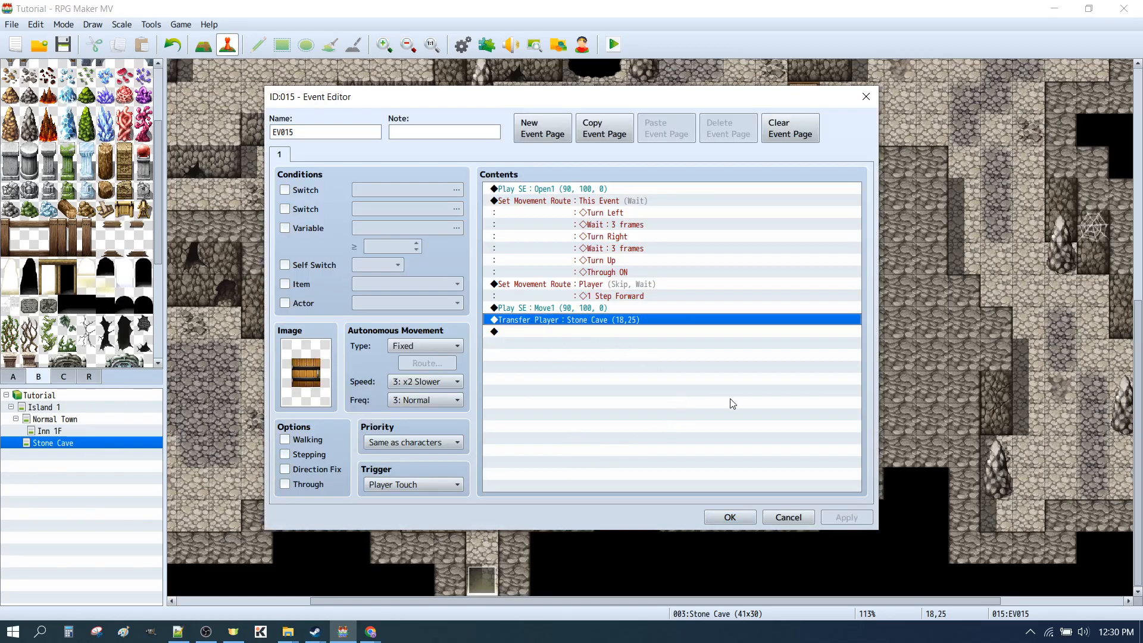
pyautogui.press('Delete')
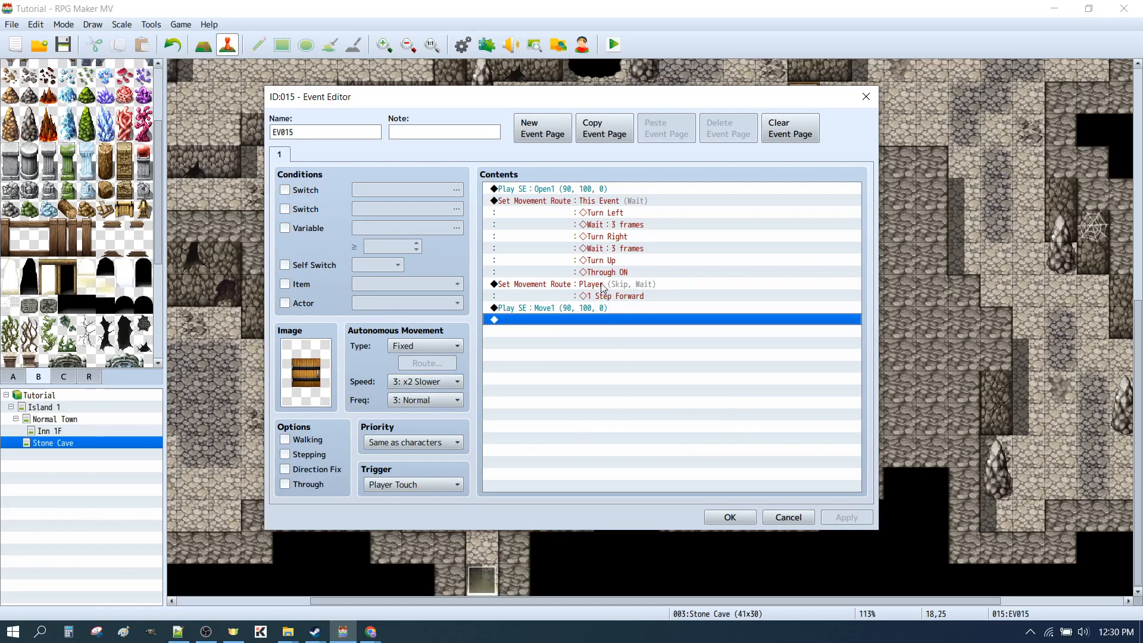
# Review the door event's remaining sound effects and movement routes, including the Turn, Wait and Through ON entries
pyautogui.click(522, 189)
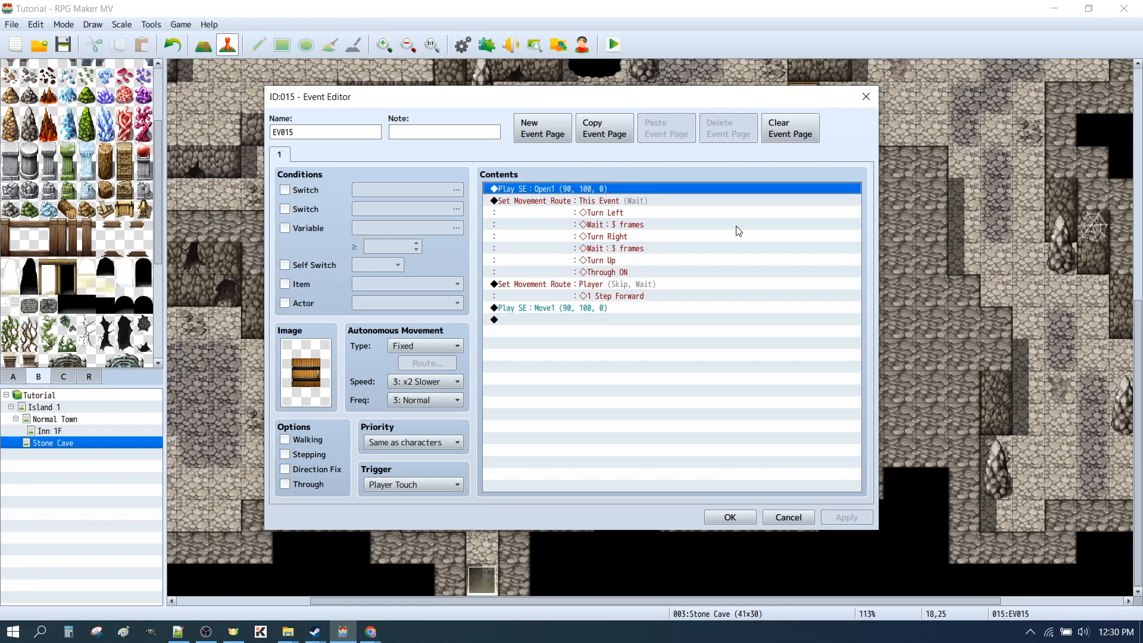
pyautogui.click(557, 203)
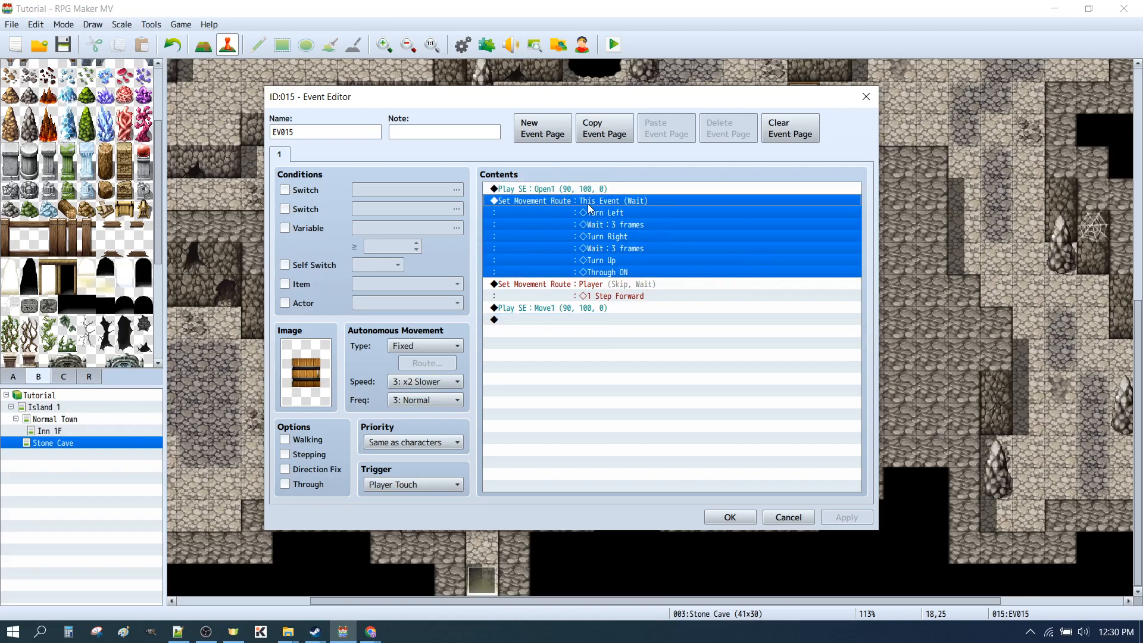
pyautogui.click(538, 284)
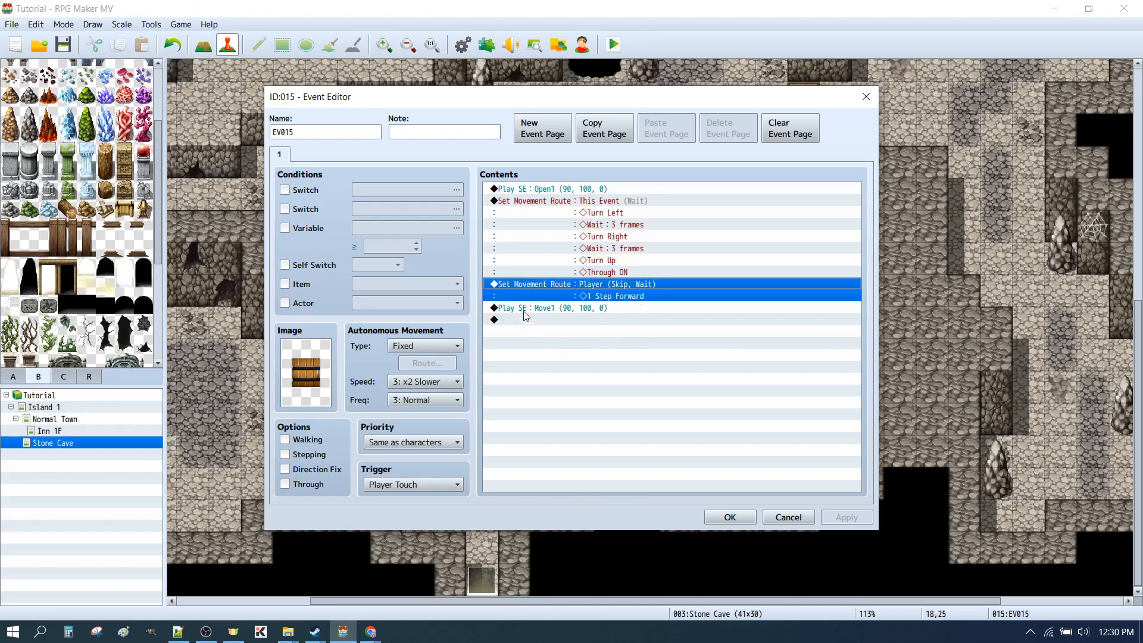
pyautogui.click(524, 309)
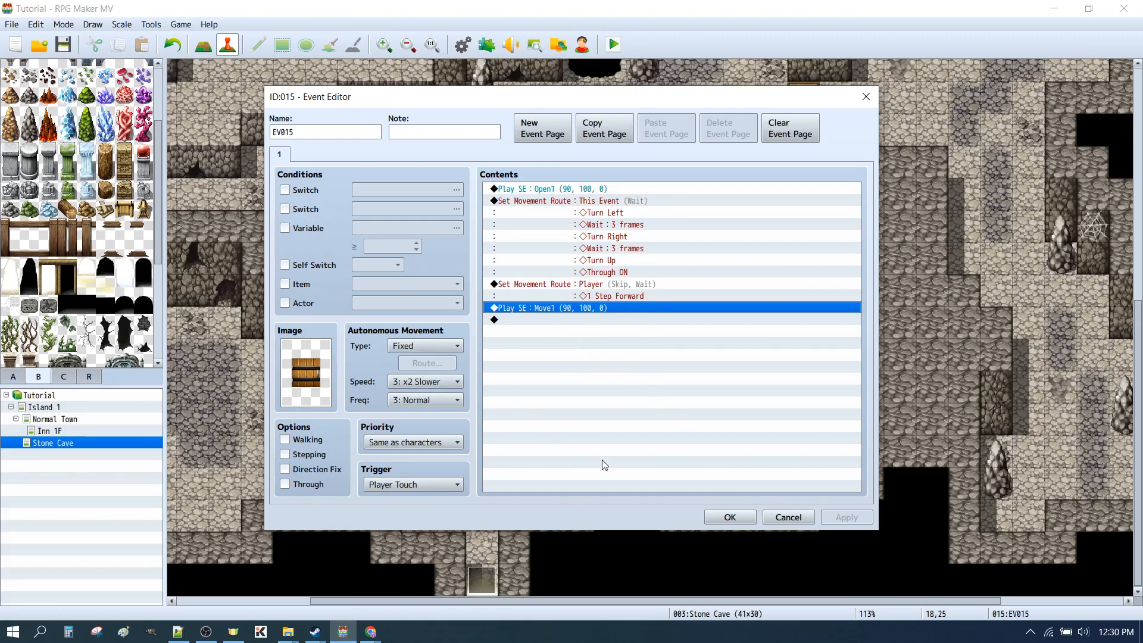
pyautogui.click(586, 341)
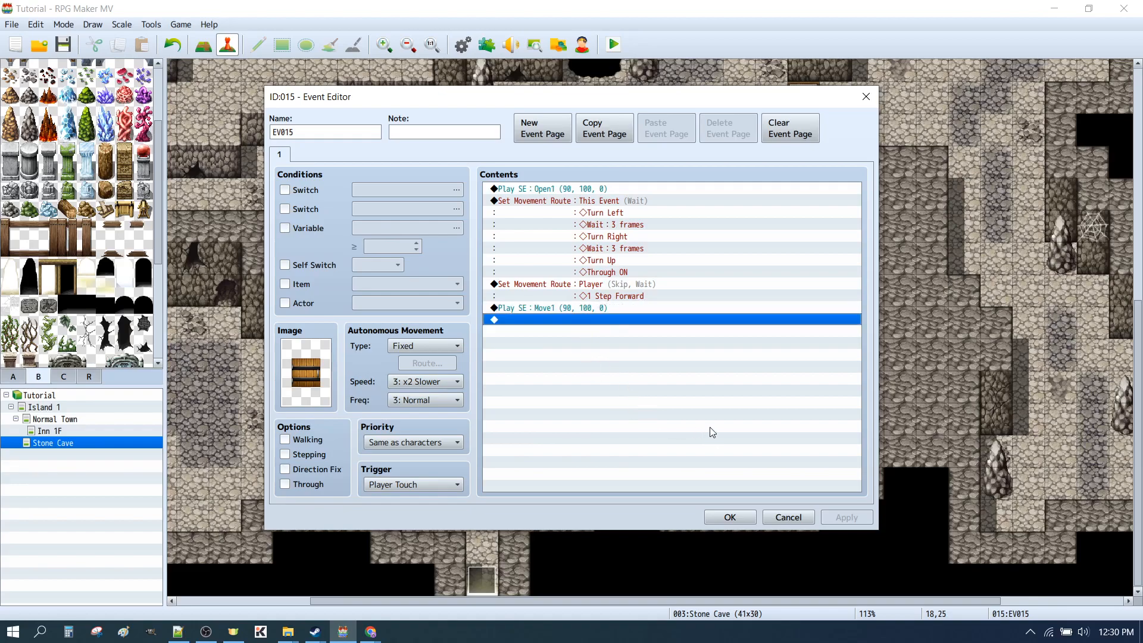
pyautogui.click(612, 273)
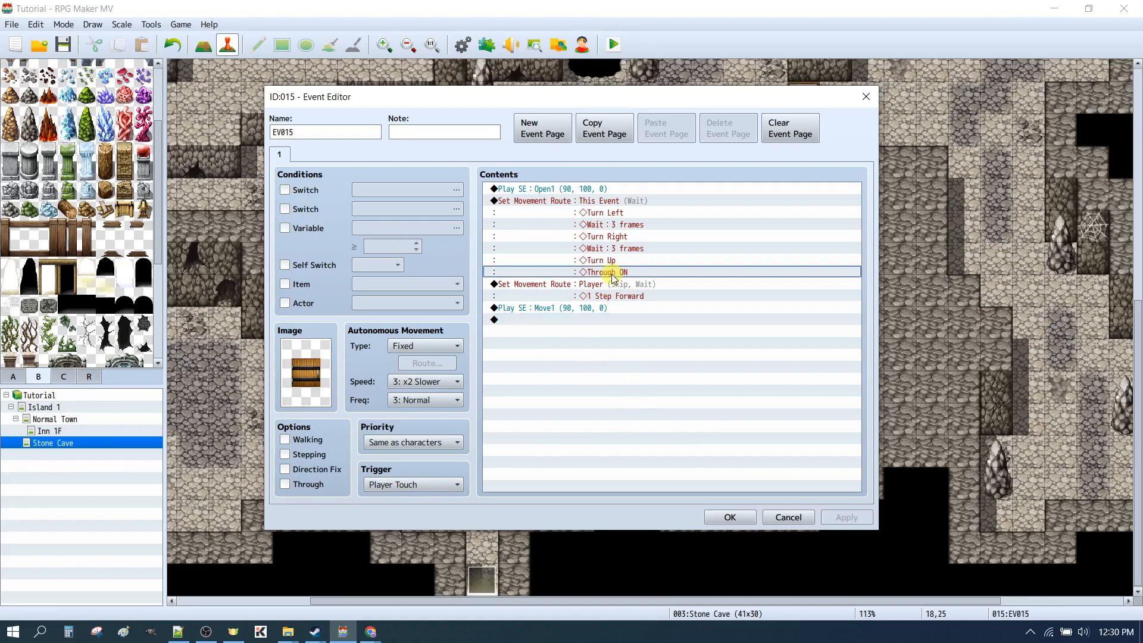
pyautogui.click(586, 201)
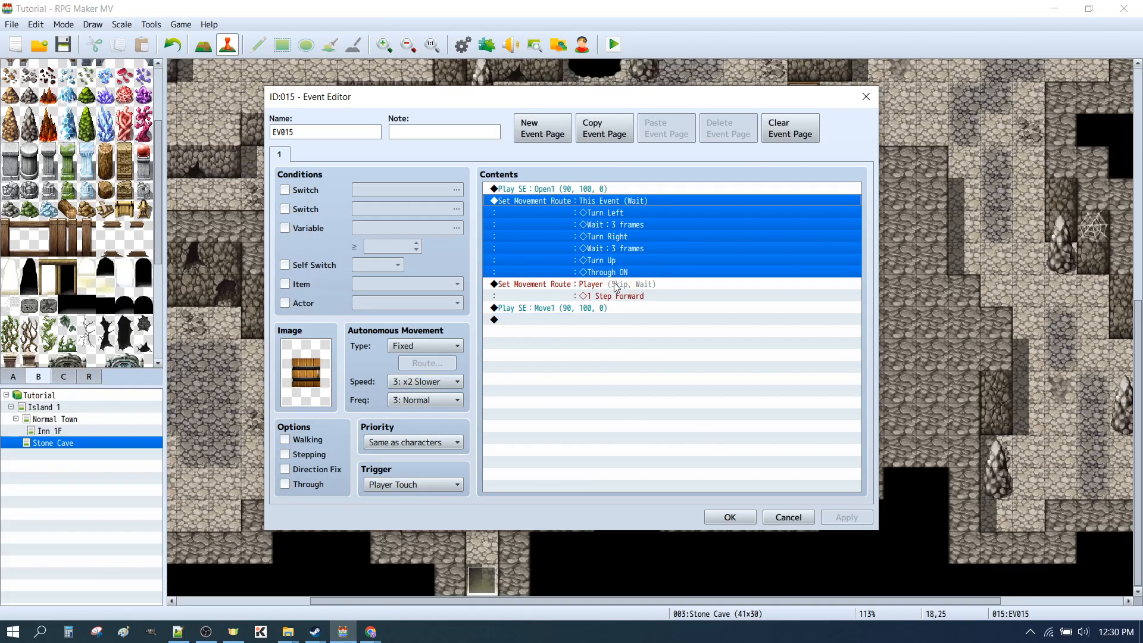
pyautogui.click(603, 213)
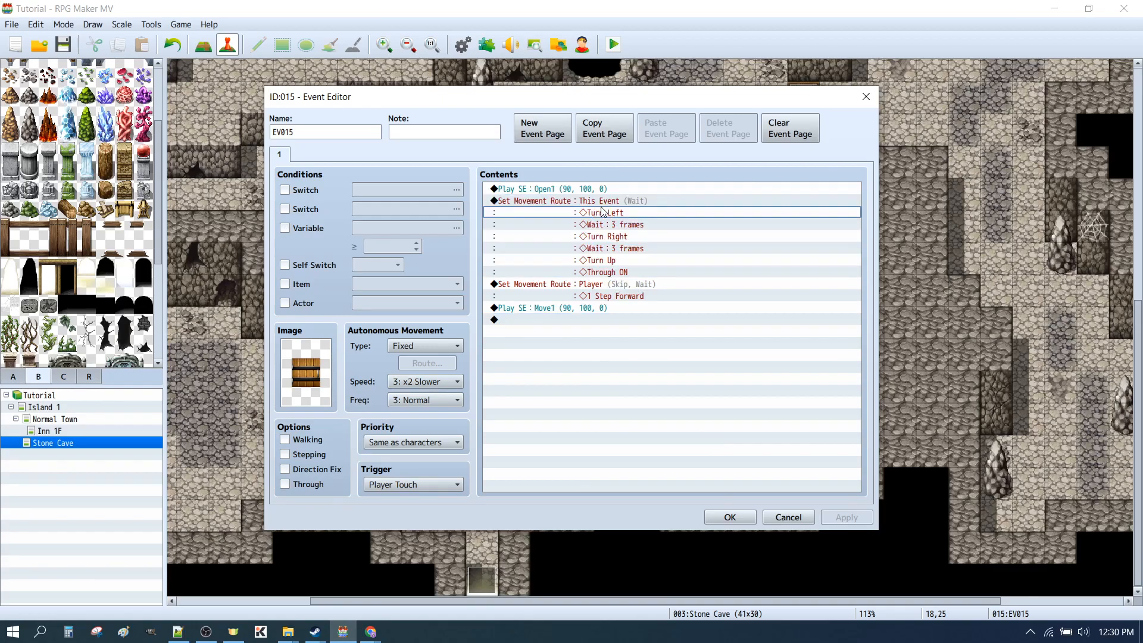
pyautogui.click(603, 203)
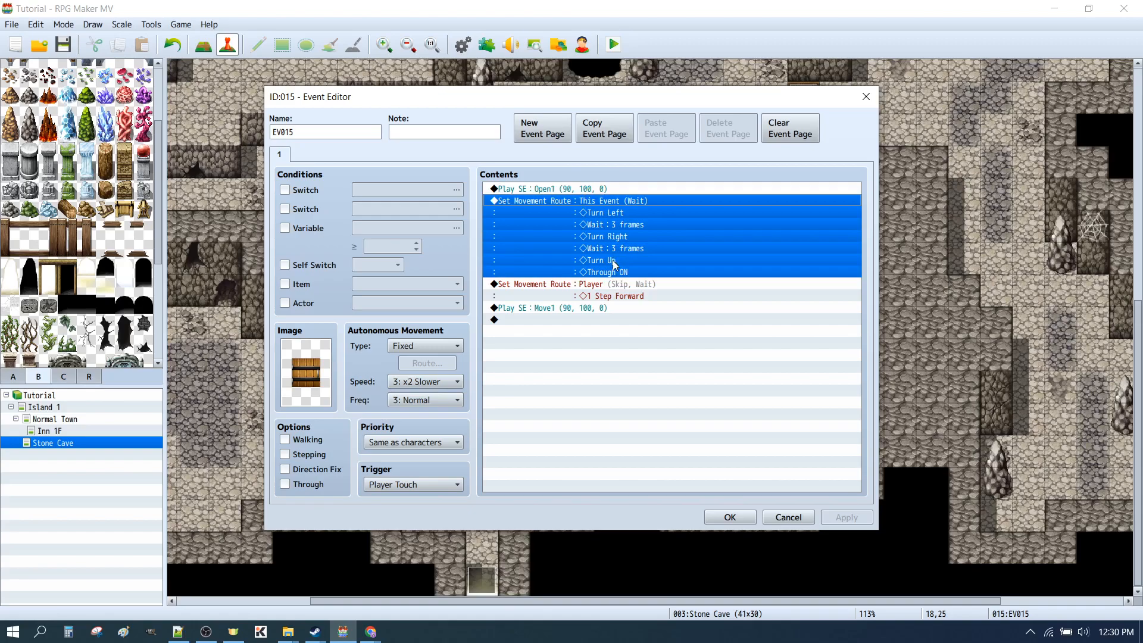
# Change the door event's image to an empty frame of the !Door1 sheet and accept the event
pyautogui.doubleClick(318, 360)
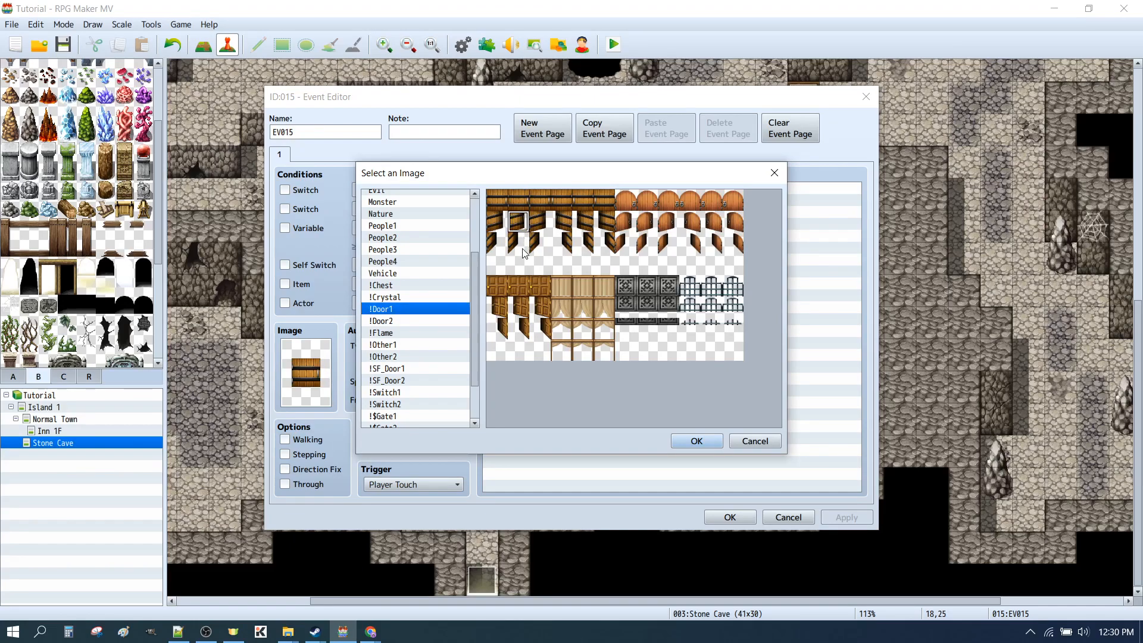
pyautogui.click(519, 263)
pyautogui.click(696, 441)
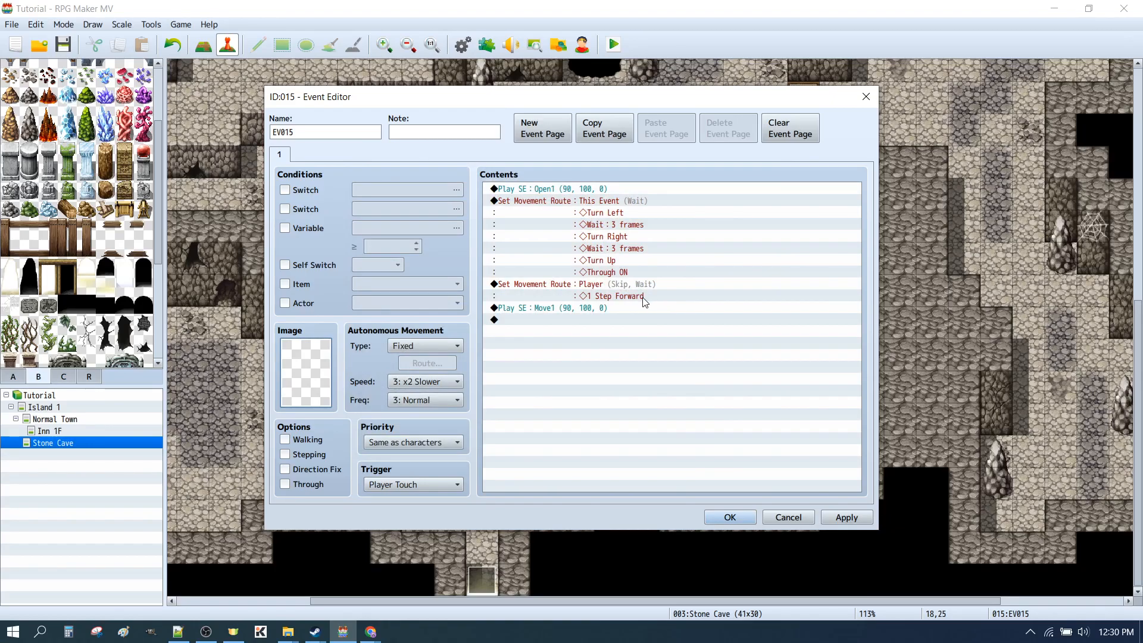
pyautogui.click(732, 518)
# Save the changes, playtest the cave with the imageless door event, and close the playtest
pyautogui.click(613, 44)
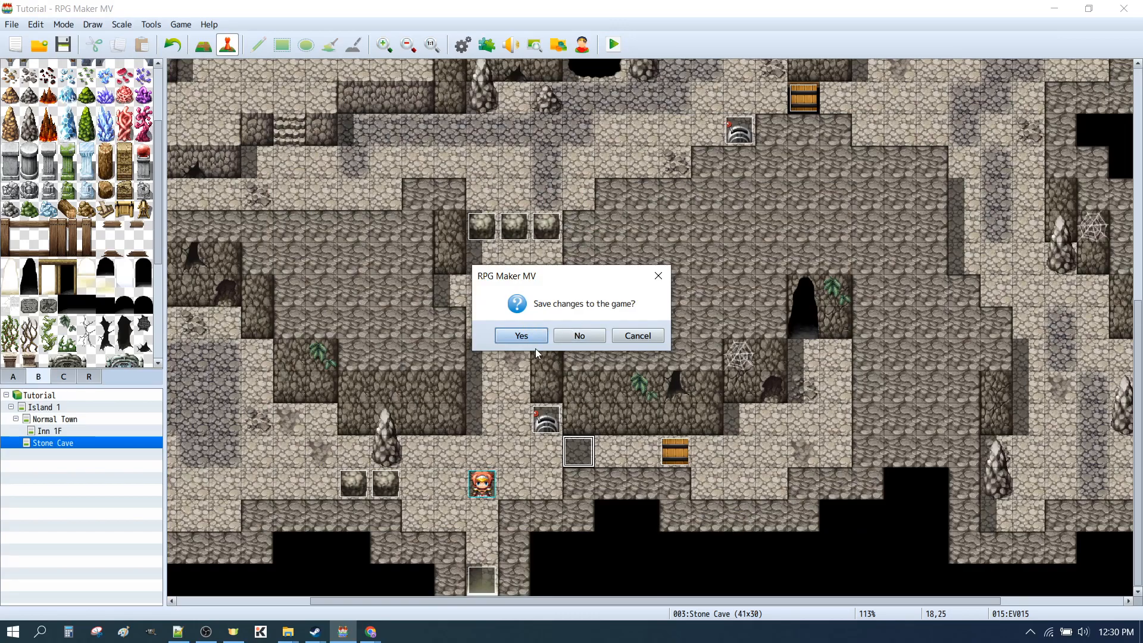
pyautogui.click(524, 335)
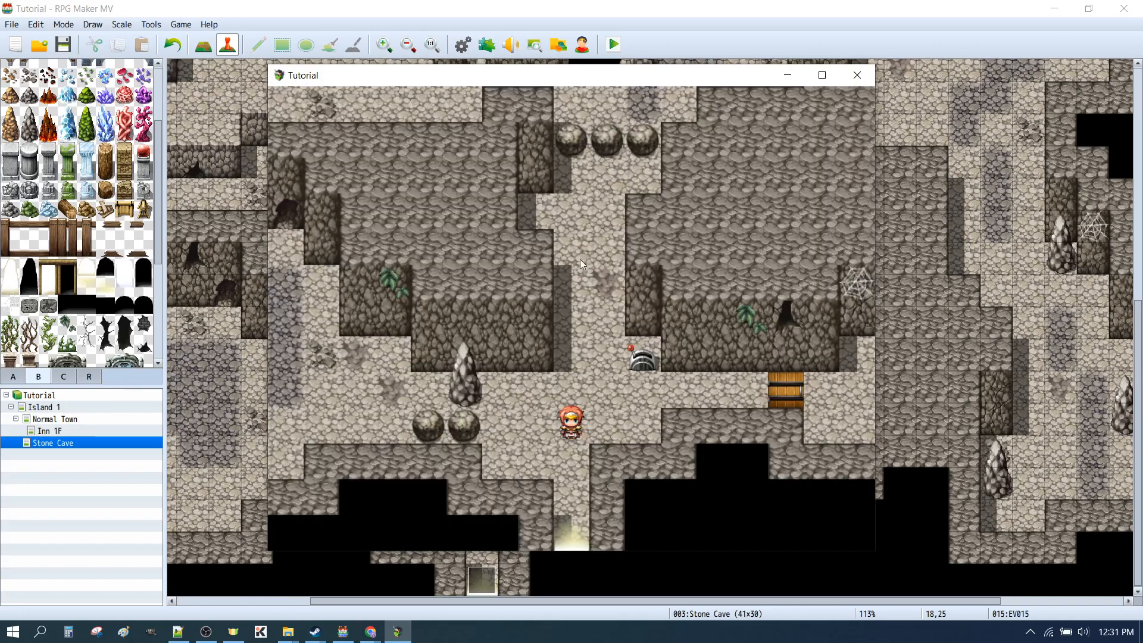
pyautogui.click(857, 76)
# Restore the closed wooden door from the !Door1 sheet as the image of the event at tile 18,25
pyautogui.doubleClick(577, 451)
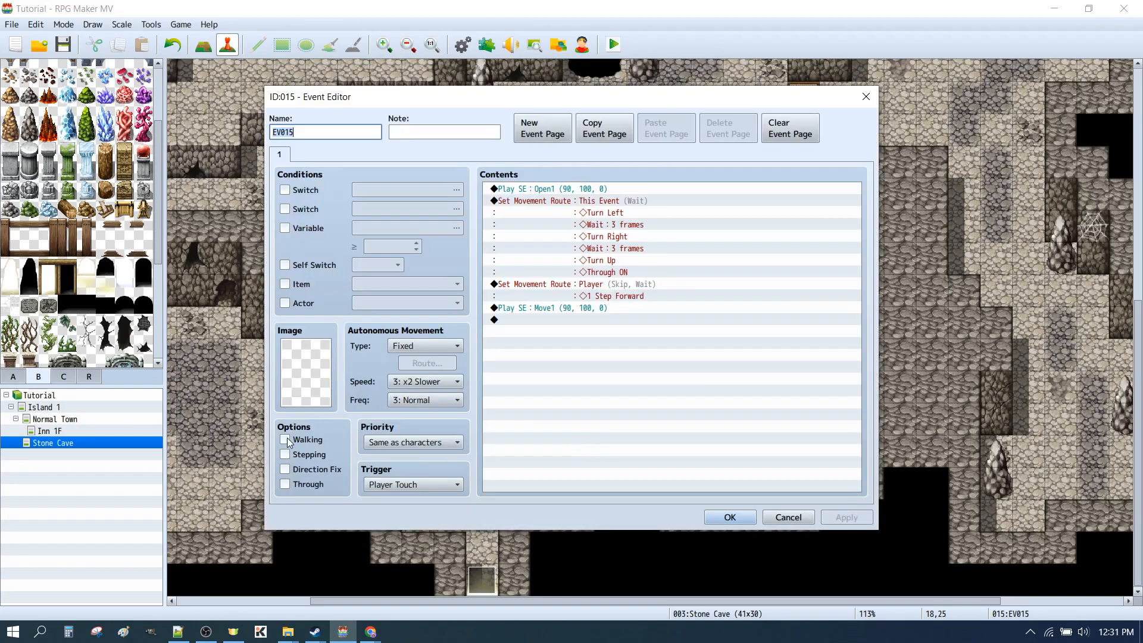
pyautogui.doubleClick(305, 372)
pyautogui.click(525, 201)
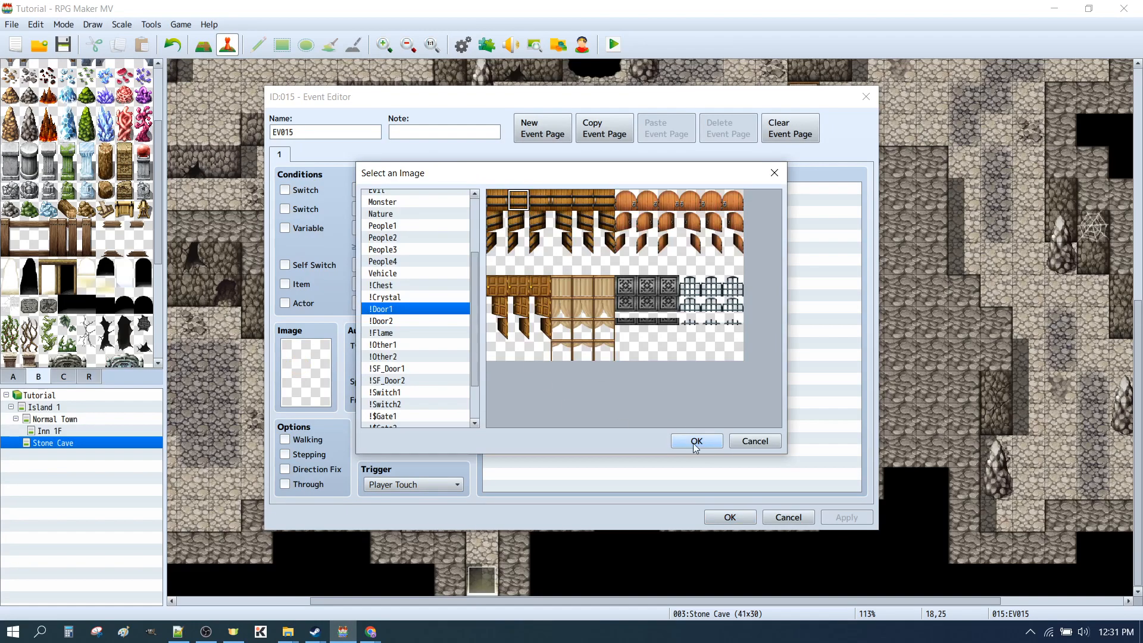
pyautogui.click(714, 442)
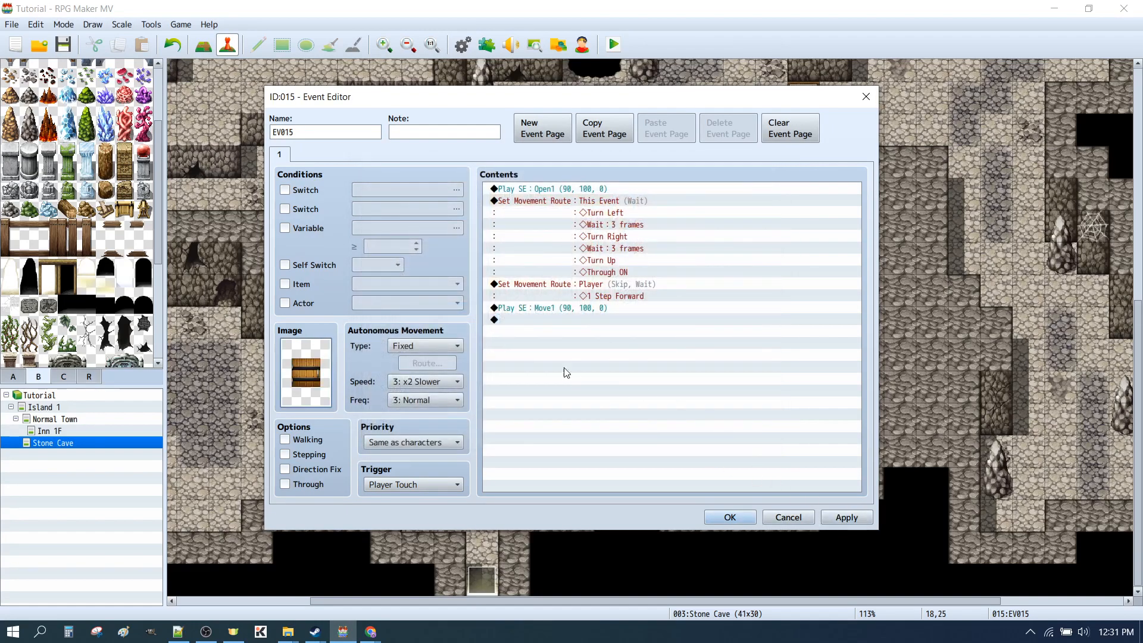
pyautogui.click(730, 516)
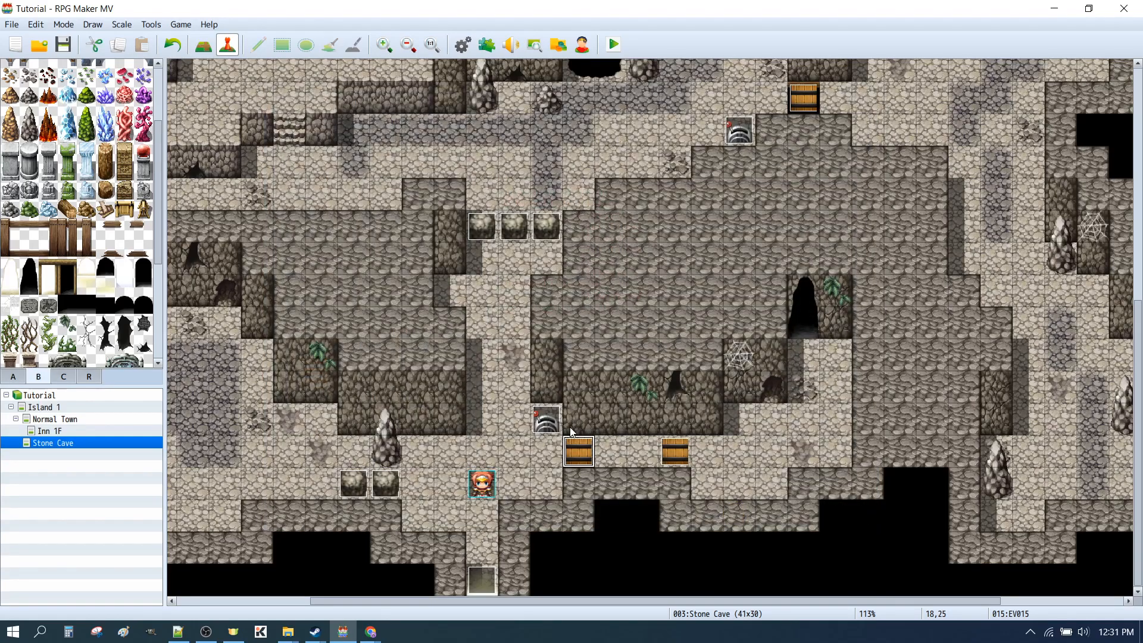
# Save and playtest the lower lever and the regular door, walking through it and back and switching the lever again before closing the playtest
pyautogui.click(613, 45)
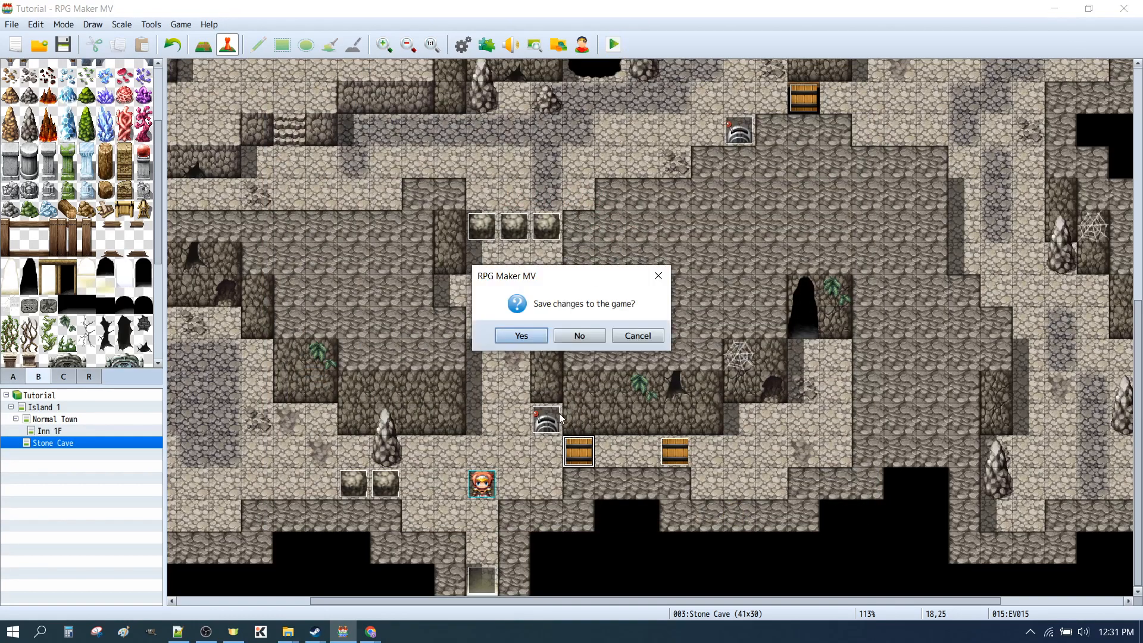
pyautogui.click(519, 337)
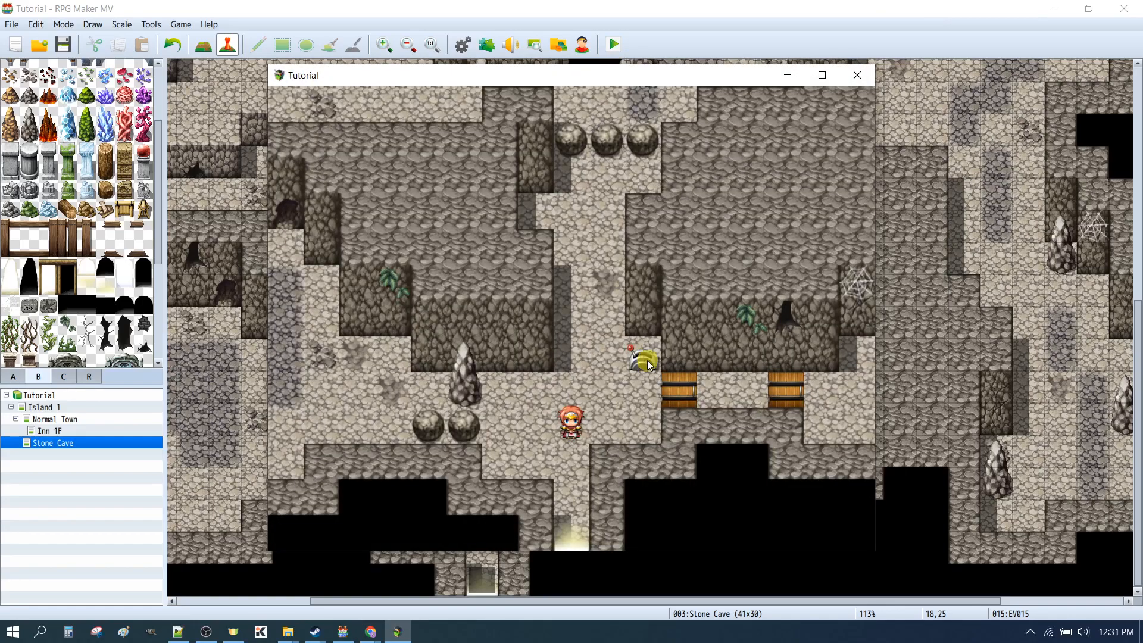
pyautogui.click(647, 359)
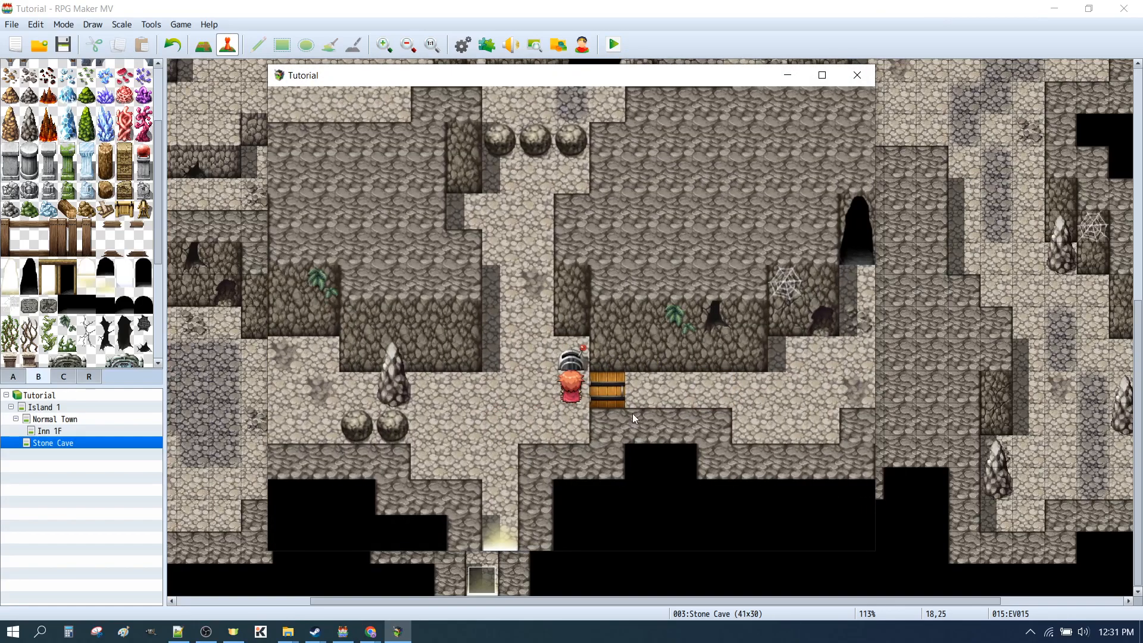
pyautogui.click(616, 391)
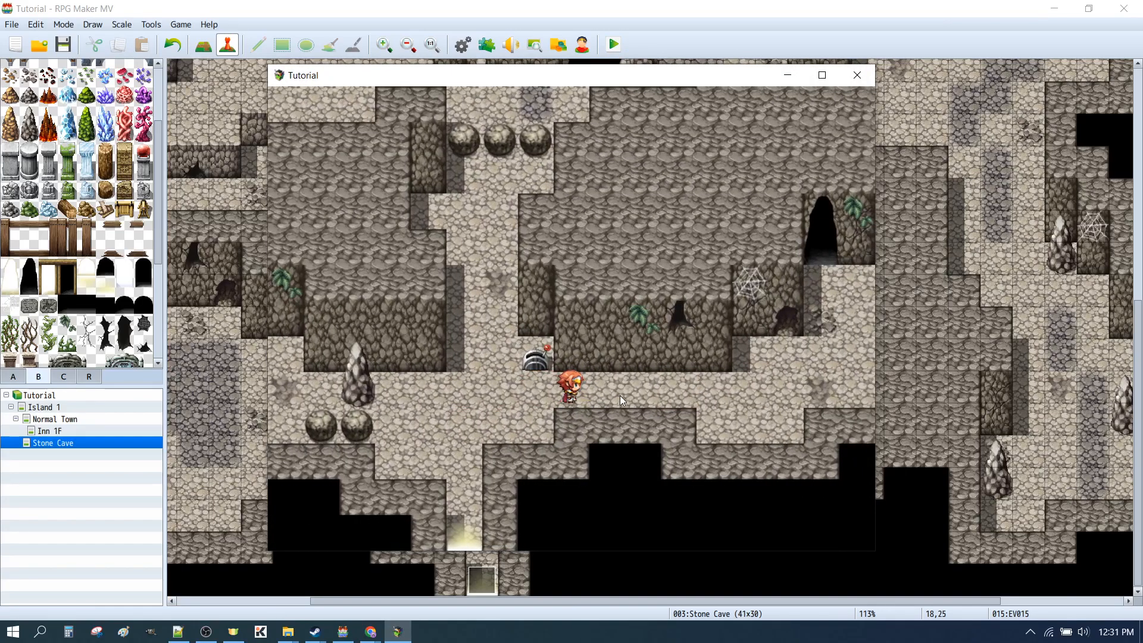
pyautogui.click(626, 394)
pyautogui.click(463, 391)
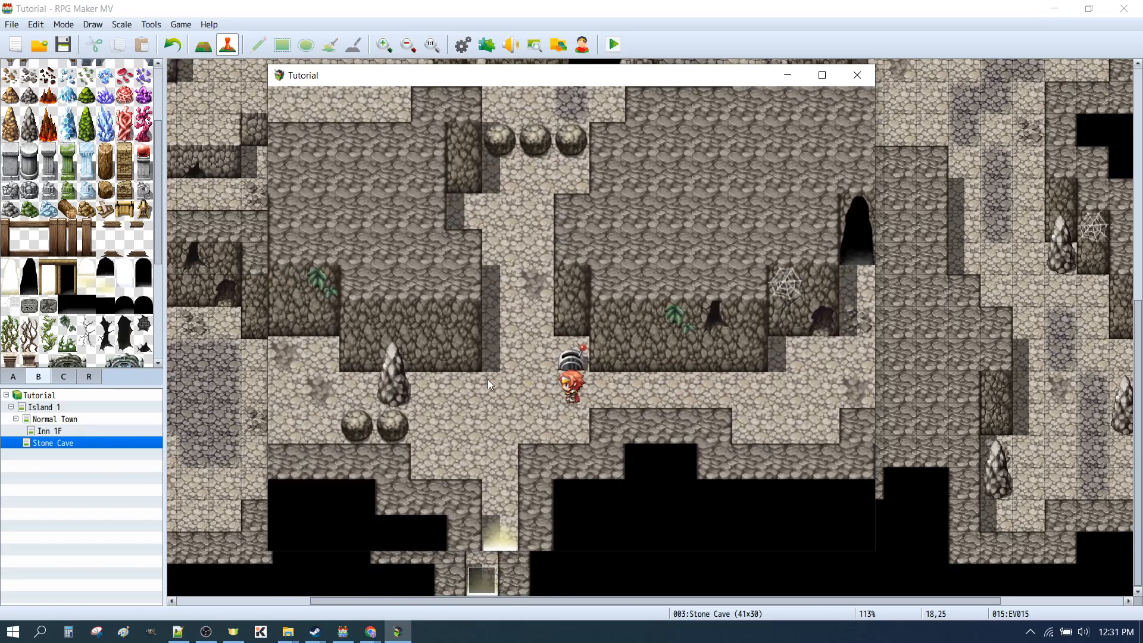
pyautogui.click(570, 359)
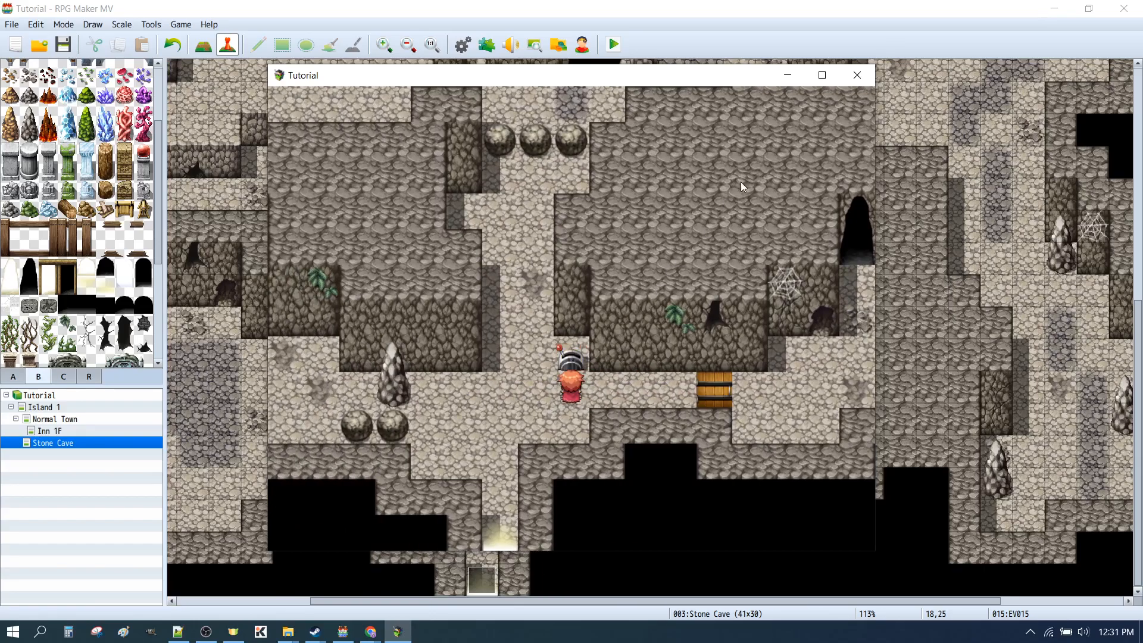
pyautogui.click(857, 75)
# Reopen the door event at tile 18,25 and inspect the waits in its own movement route without changing them
pyautogui.doubleClick(580, 452)
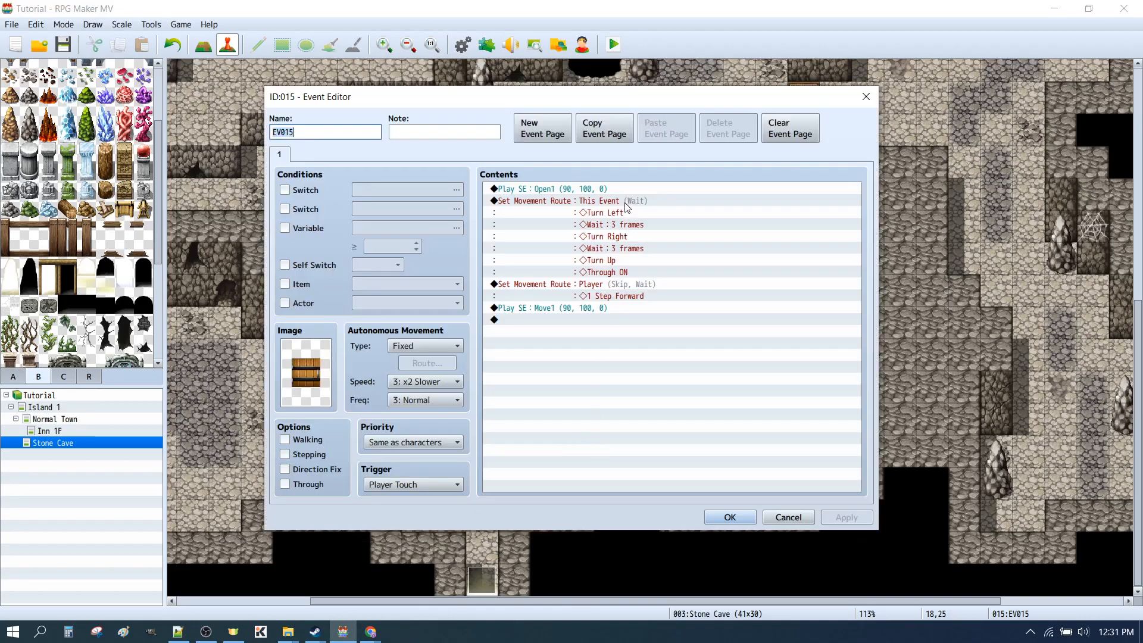
pyautogui.click(563, 207)
pyautogui.doubleClick(562, 210)
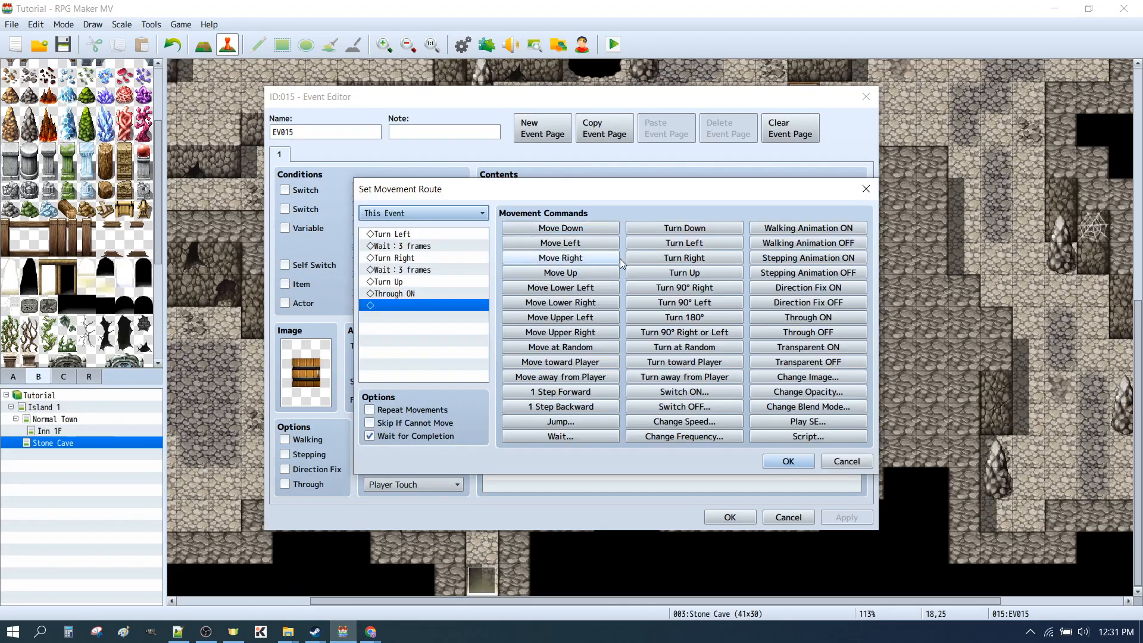
pyautogui.click(421, 246)
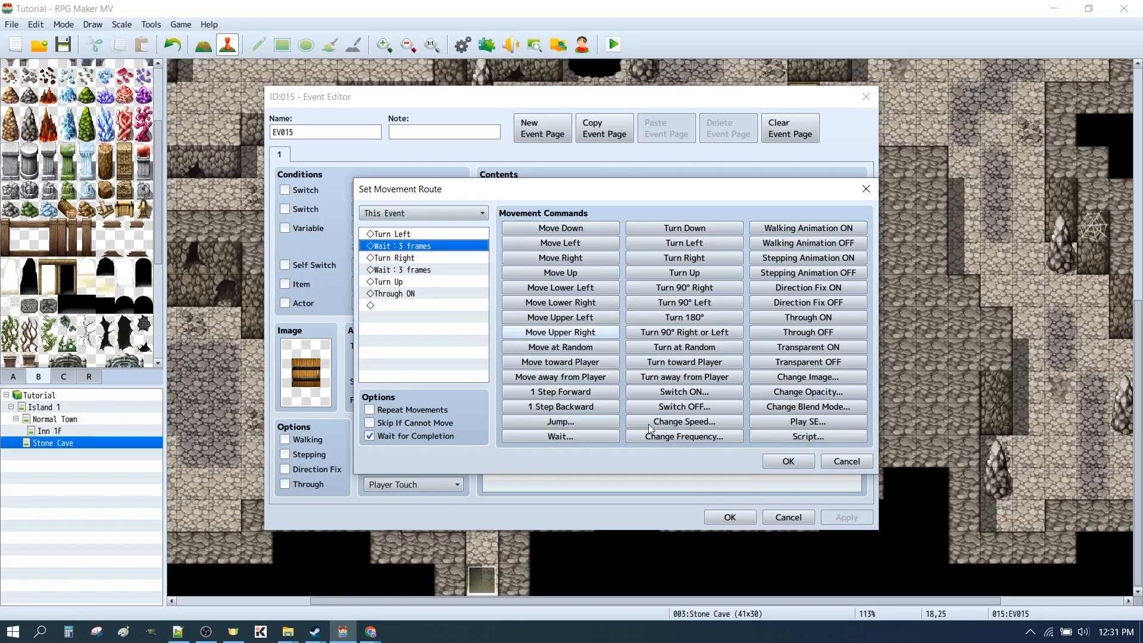
pyautogui.click(846, 461)
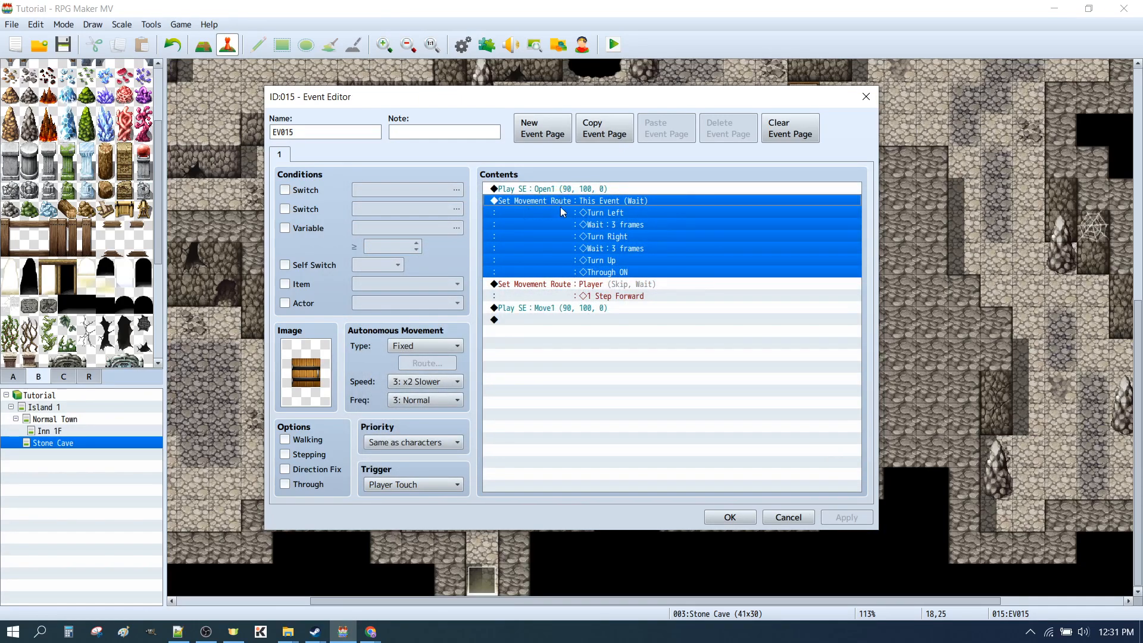
# Set both waits in the door event's own movement route to 10 frames and confirm the event
pyautogui.doubleClick(609, 205)
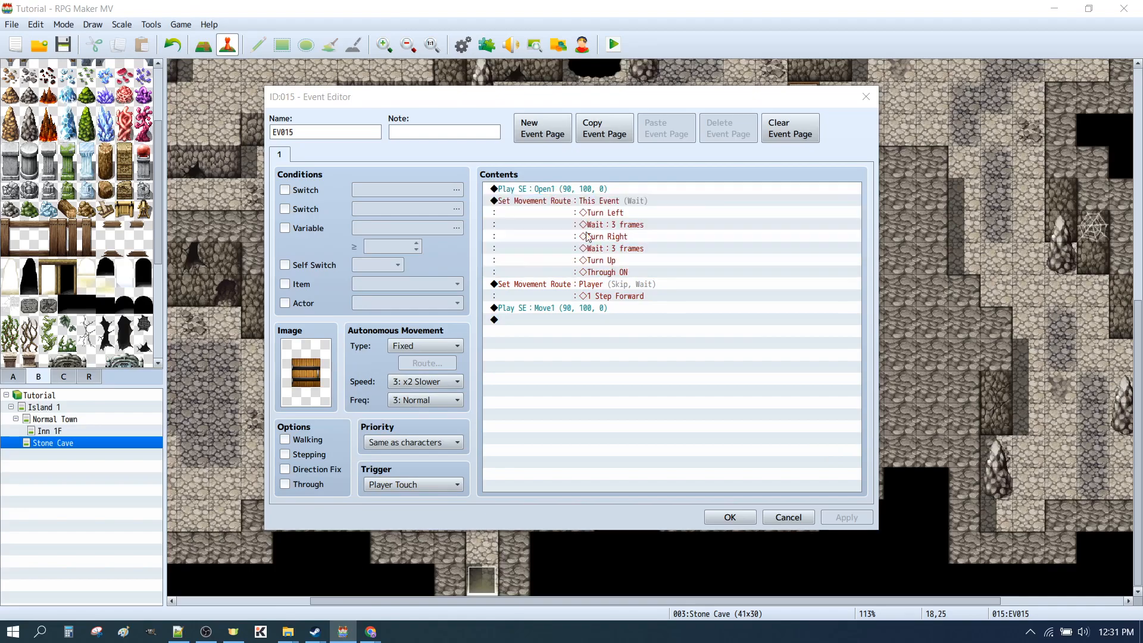
pyautogui.click(386, 245)
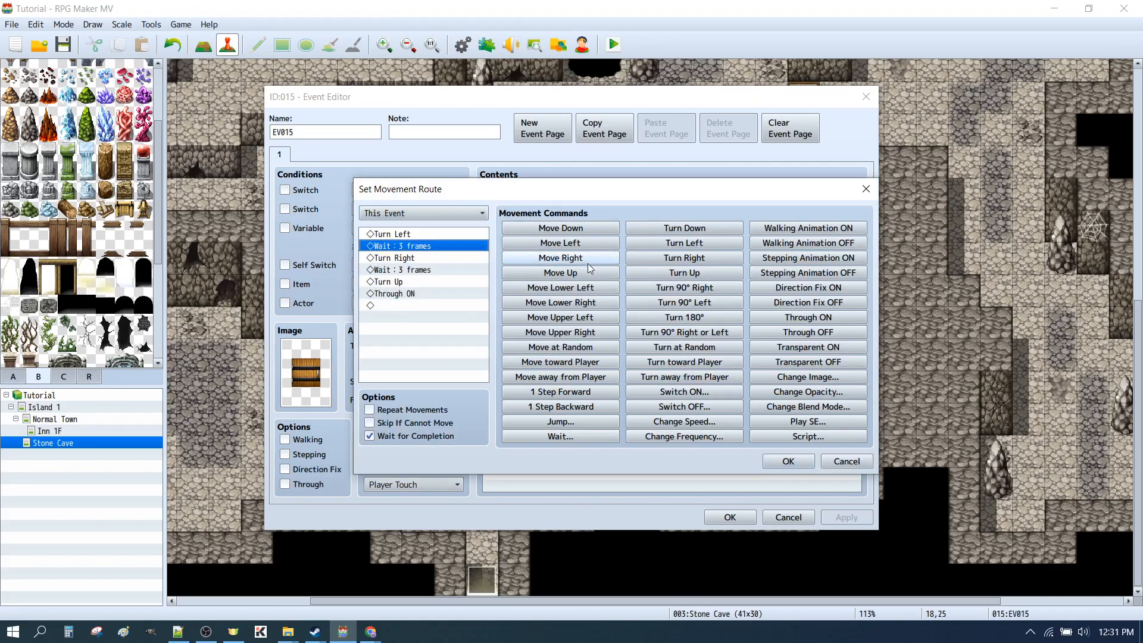
pyautogui.doubleClick(417, 246)
pyautogui.write('10')
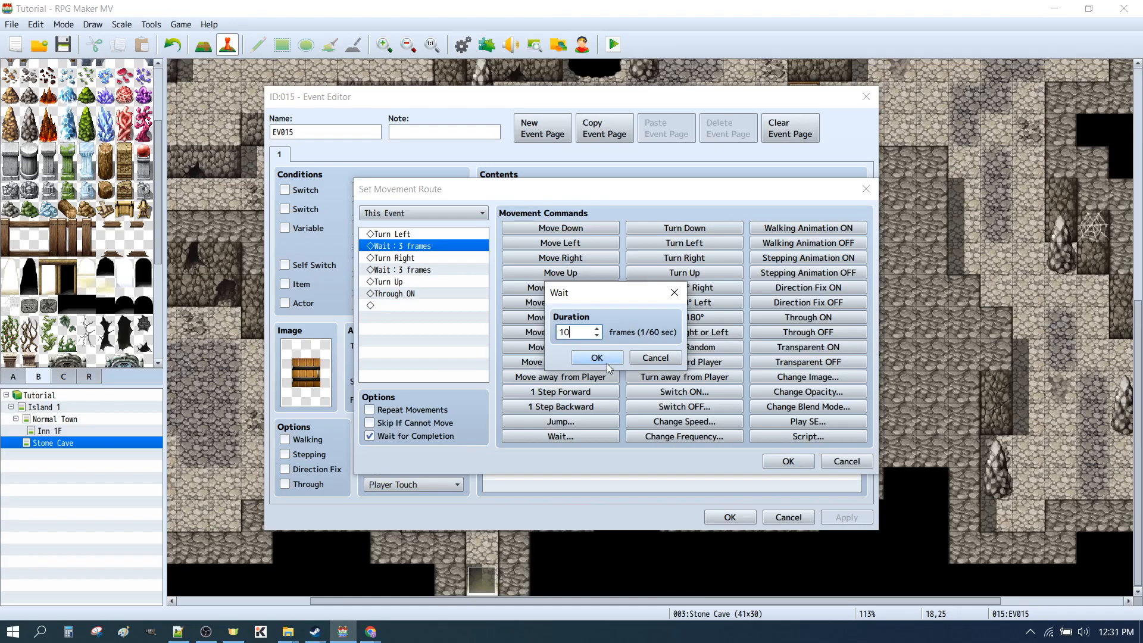
pyautogui.click(597, 358)
pyautogui.doubleClick(419, 269)
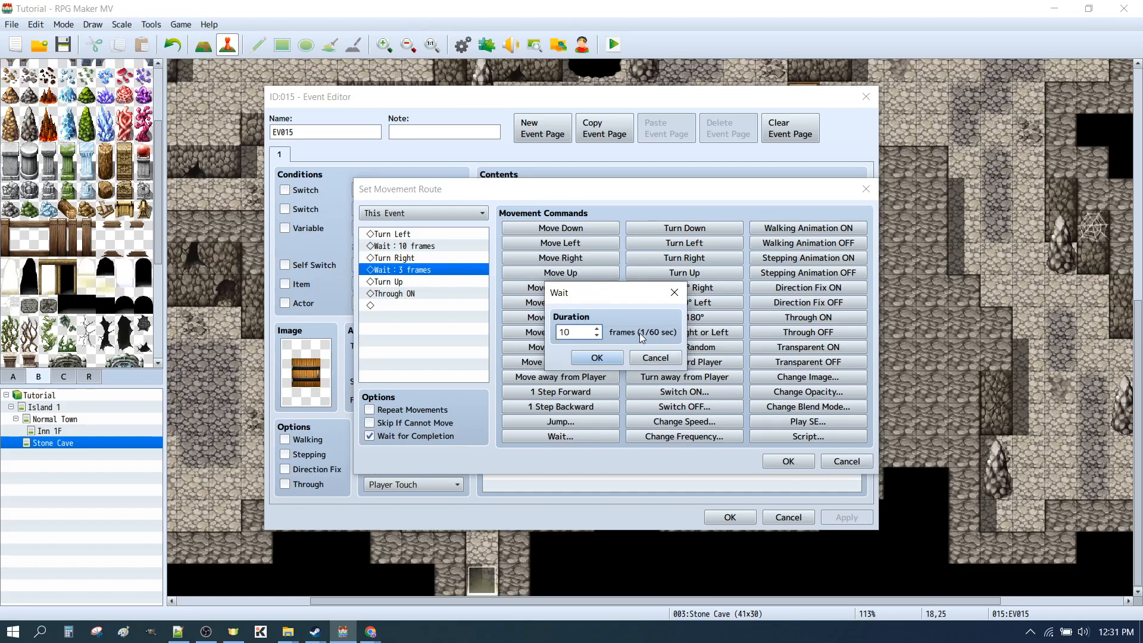
pyautogui.click(598, 358)
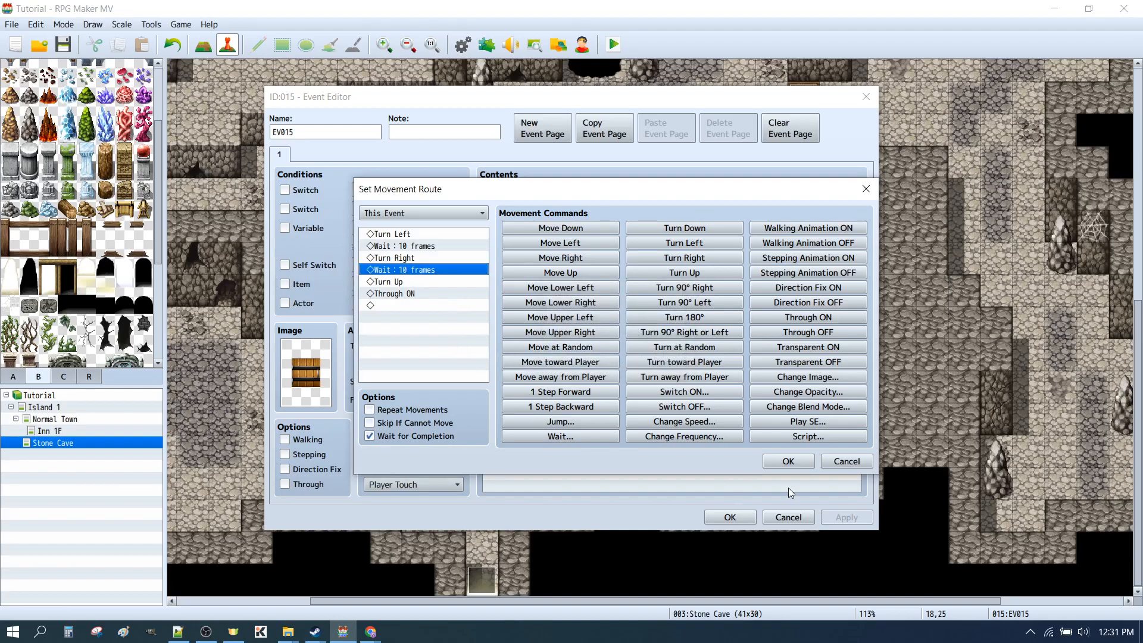
pyautogui.click(774, 461)
pyautogui.click(729, 517)
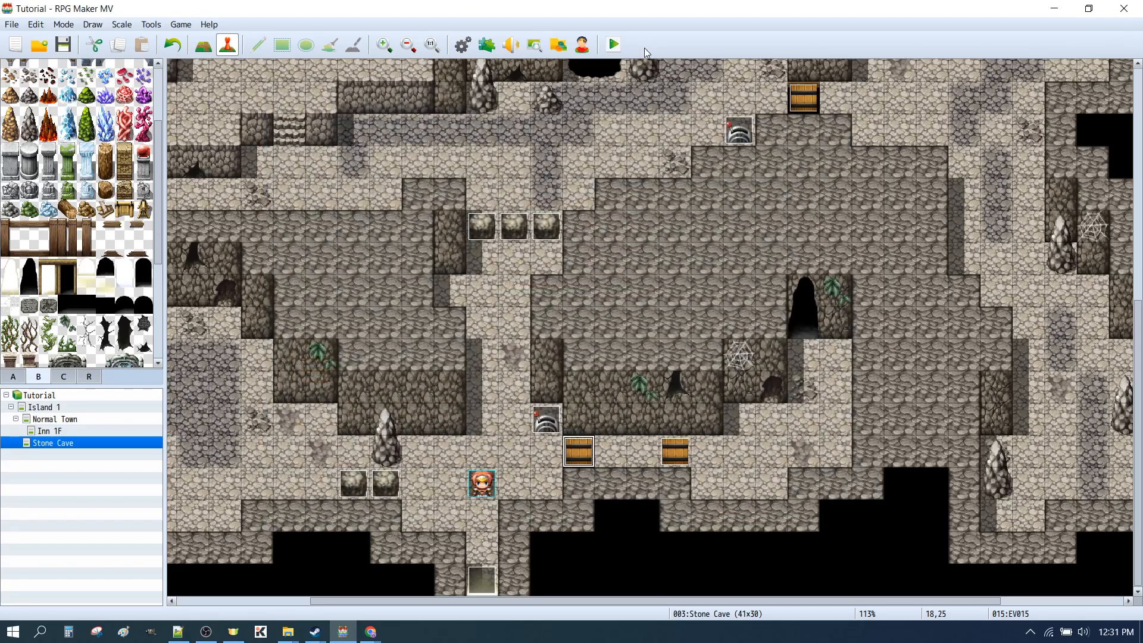
# Save and playtest the slower door beside the lower lever, walking through it and back before closing the playtest
pyautogui.click(613, 44)
pyautogui.click(527, 337)
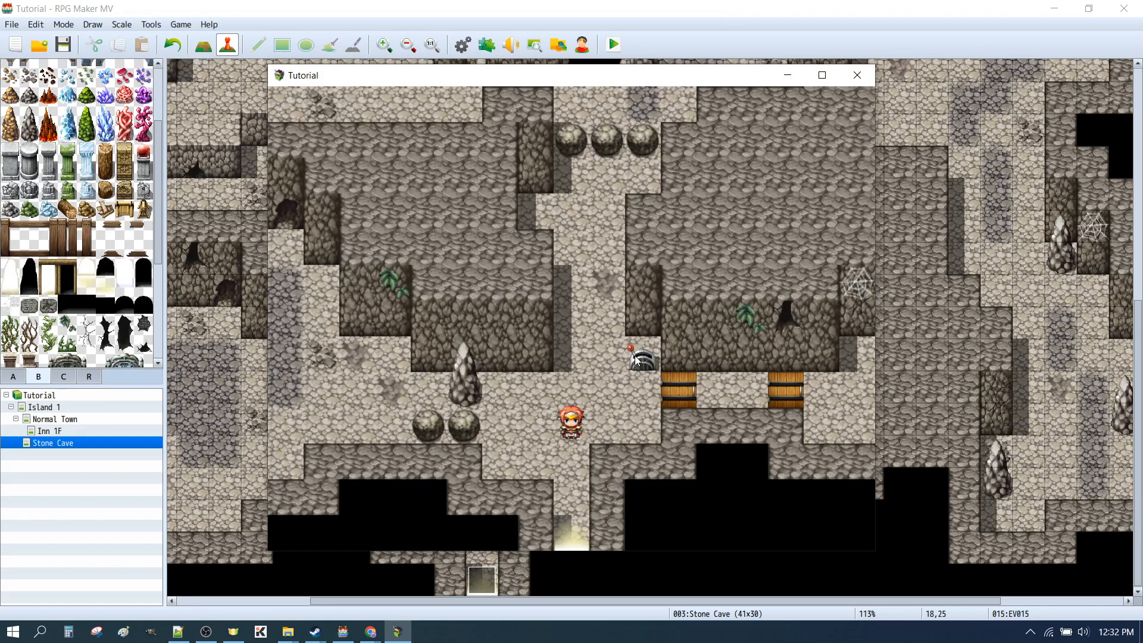
pyautogui.click(635, 356)
pyautogui.click(759, 406)
pyautogui.click(676, 398)
pyautogui.click(390, 387)
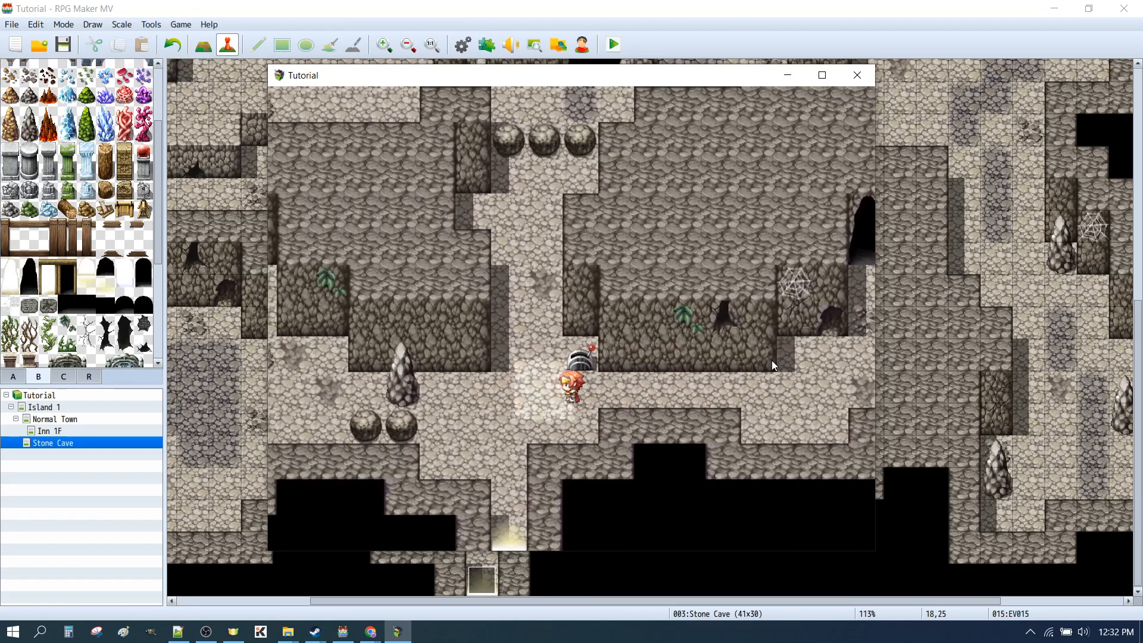
pyautogui.click(861, 76)
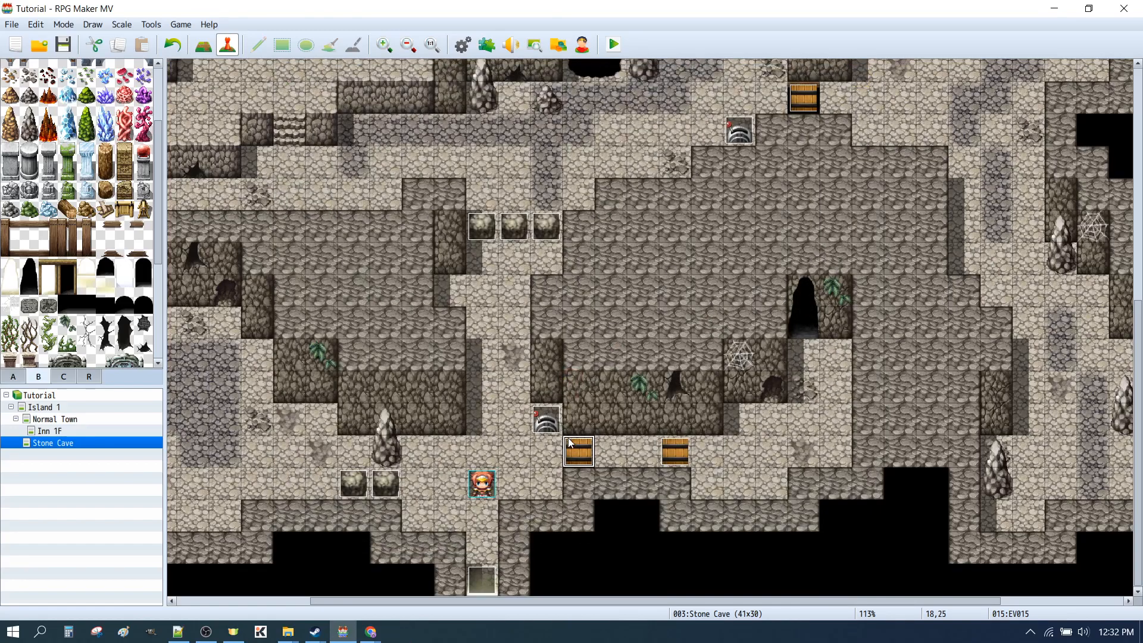
# Reopen the door event at tile 18,25 and inspect its Open1 sound effect settings without changing them
pyautogui.doubleClick(579, 456)
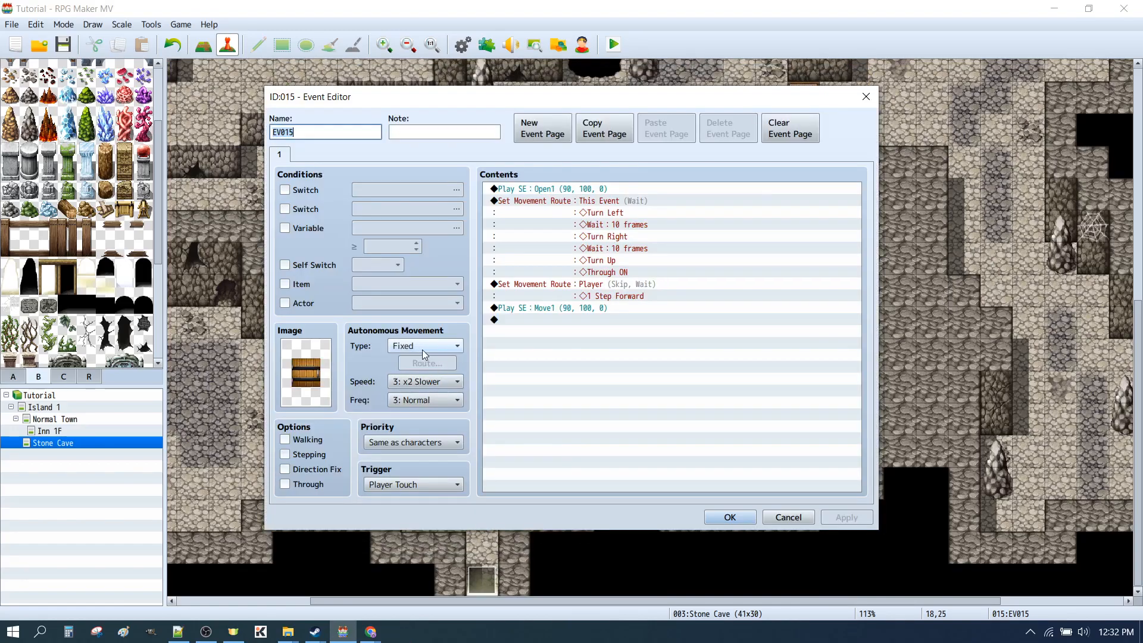
pyautogui.click(550, 189)
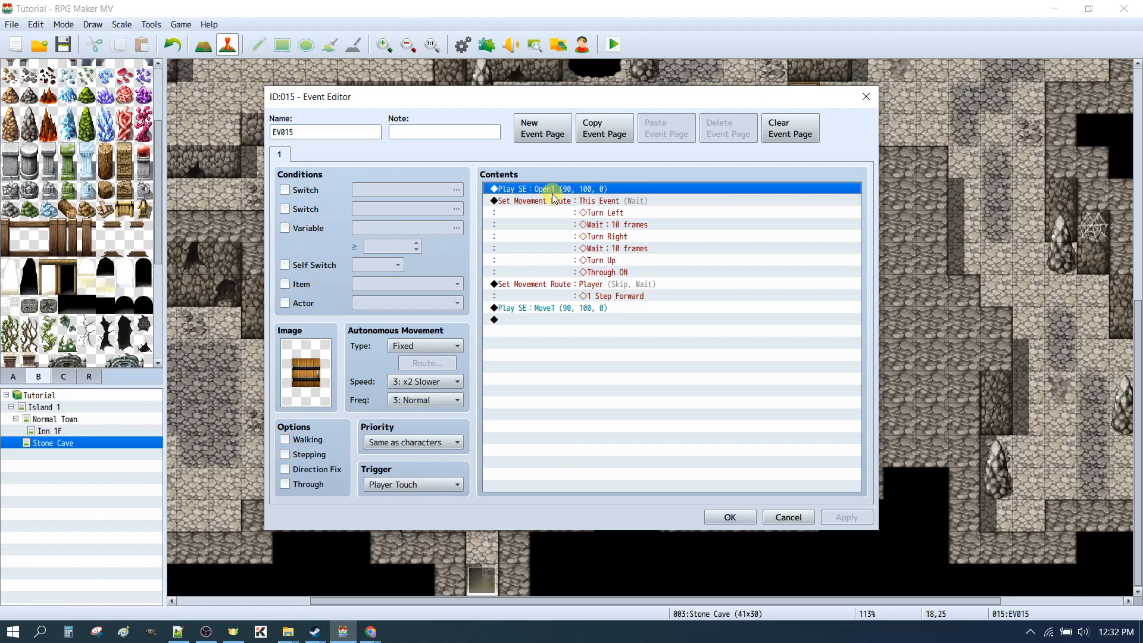
pyautogui.doubleClick(533, 190)
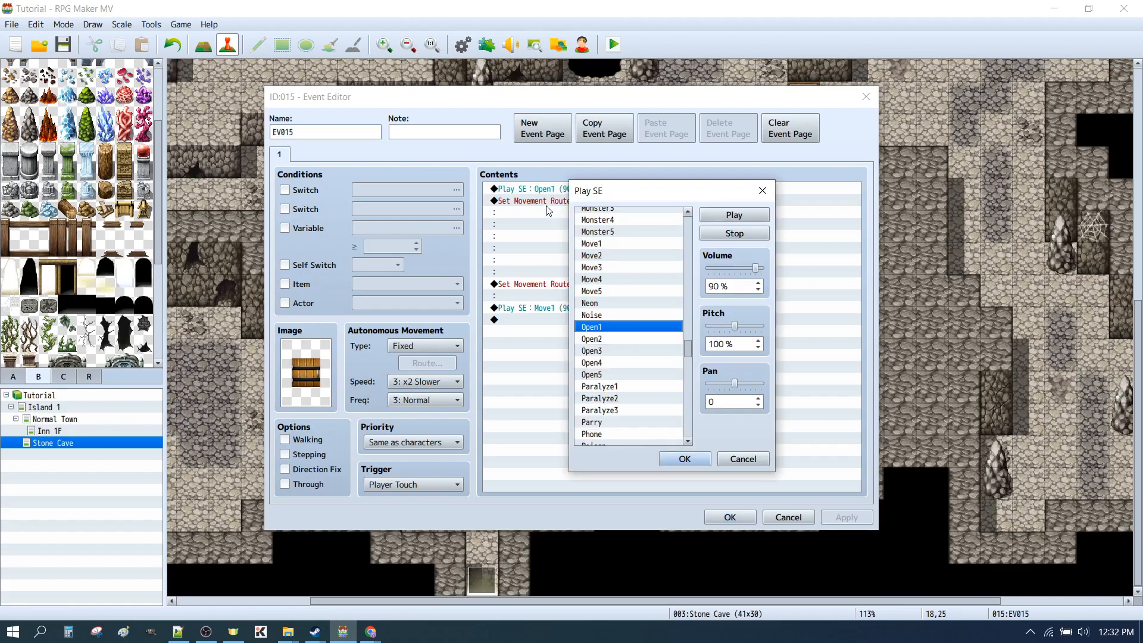
pyautogui.click(742, 459)
# Delete the Turn Up command from the door event's own movement route and confirm the event
pyautogui.click(552, 203)
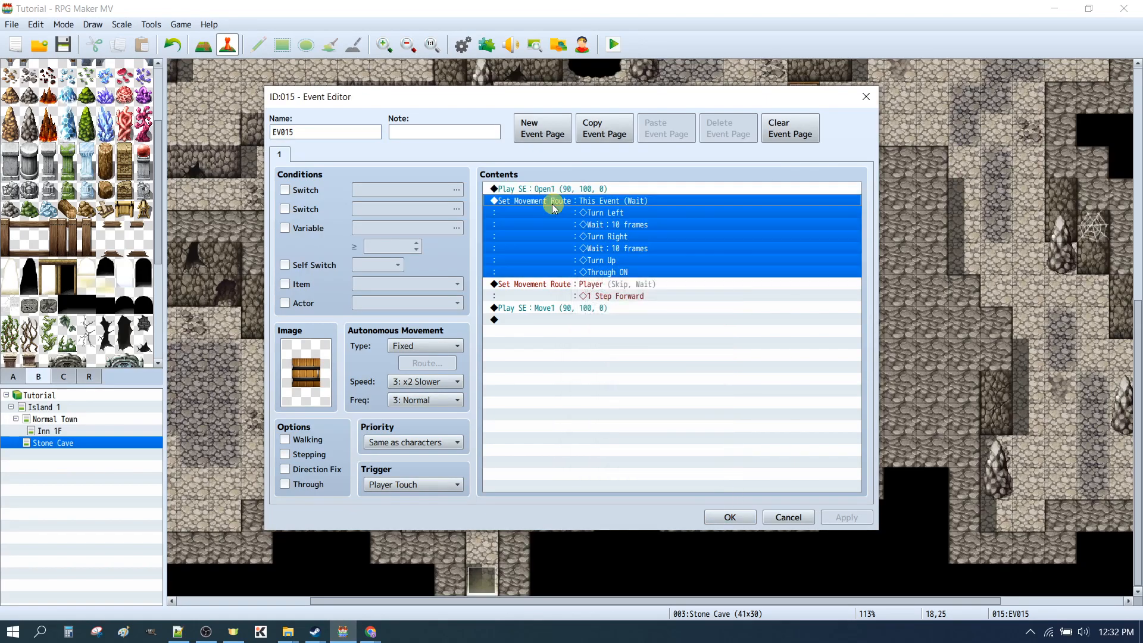
pyautogui.doubleClick(556, 206)
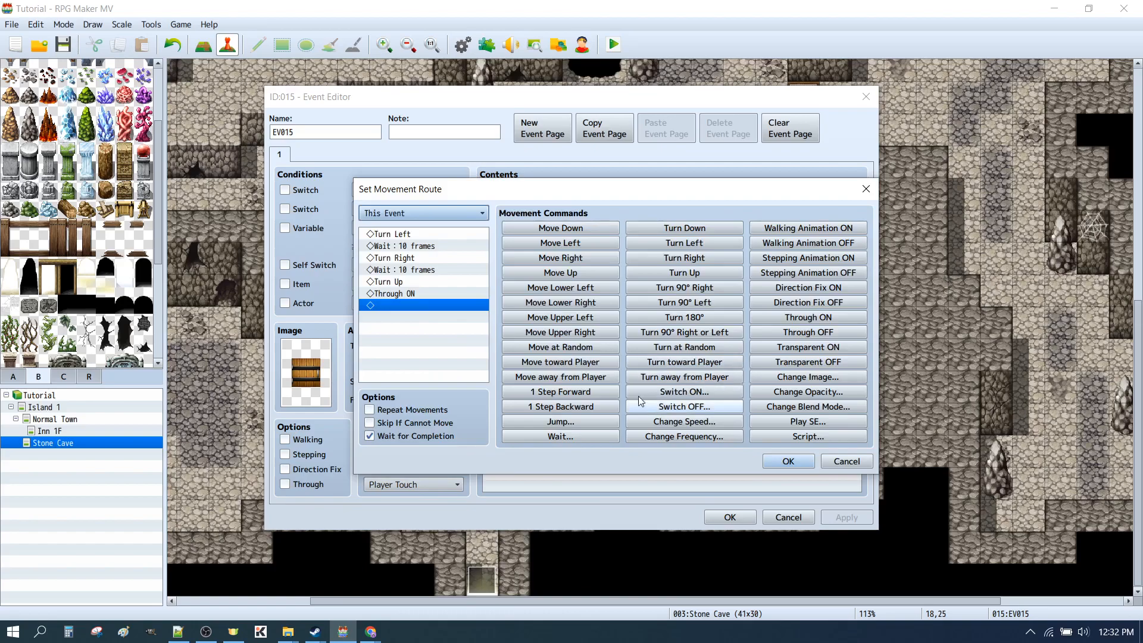
pyautogui.click(422, 282)
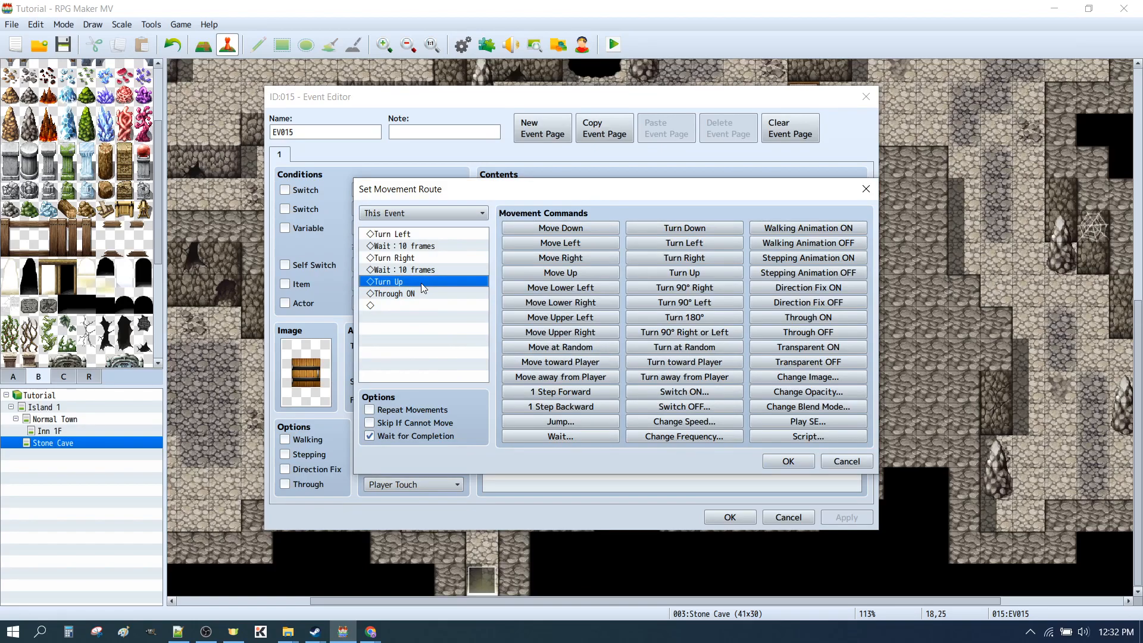
pyautogui.press('Delete')
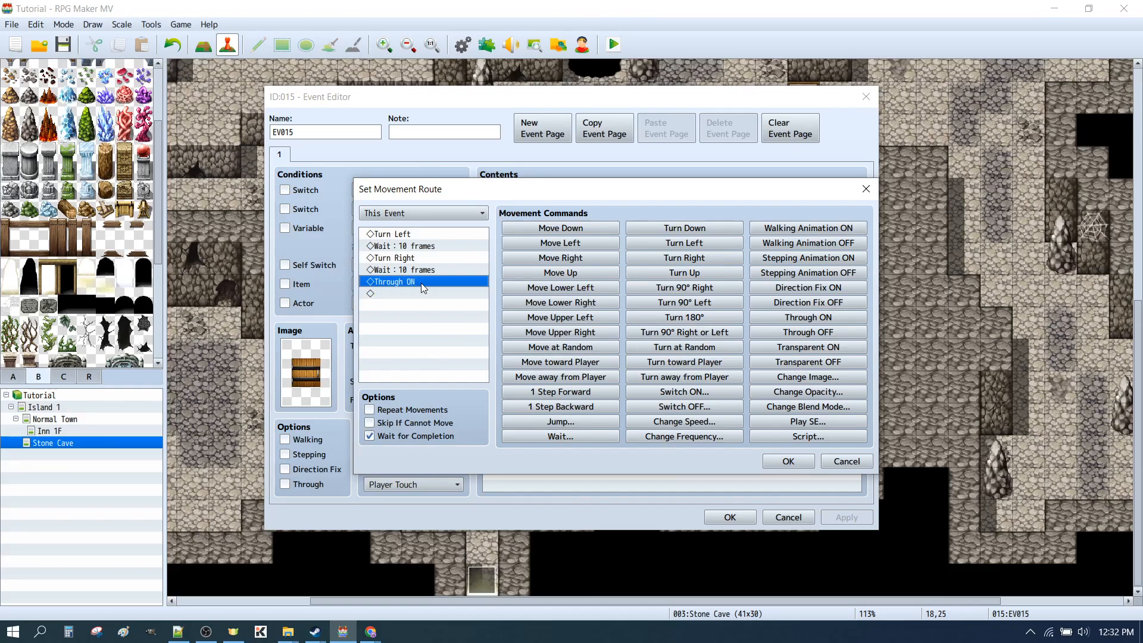
pyautogui.click(787, 461)
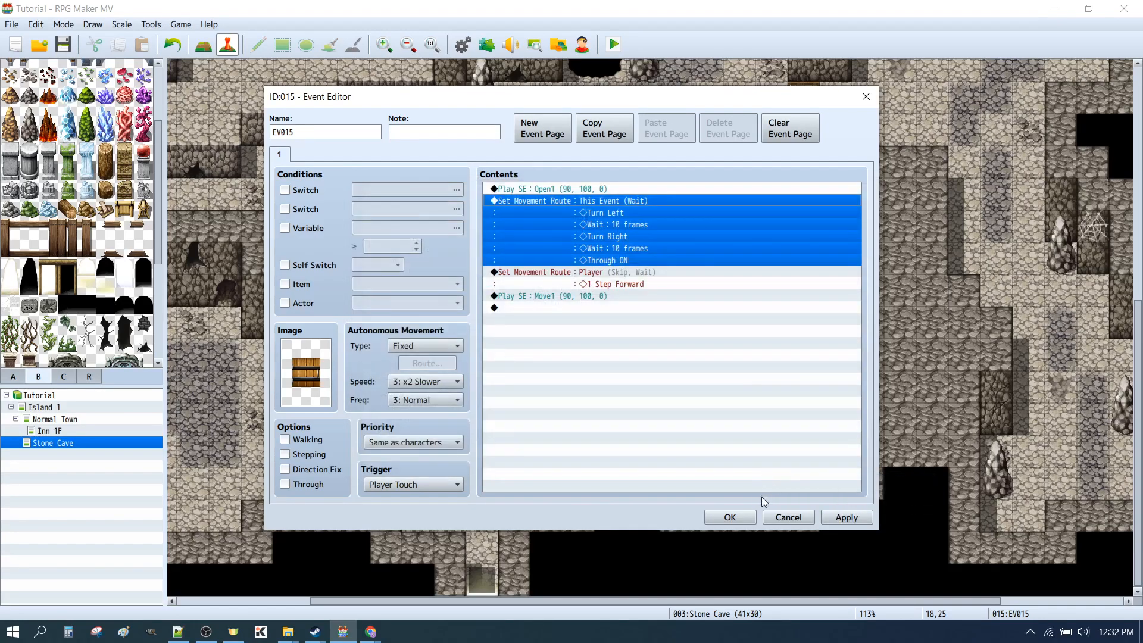
pyautogui.click(730, 517)
# Save and playtest the door without its Turn Up frame, passing through it and returning before closing the playtest
pyautogui.click(615, 44)
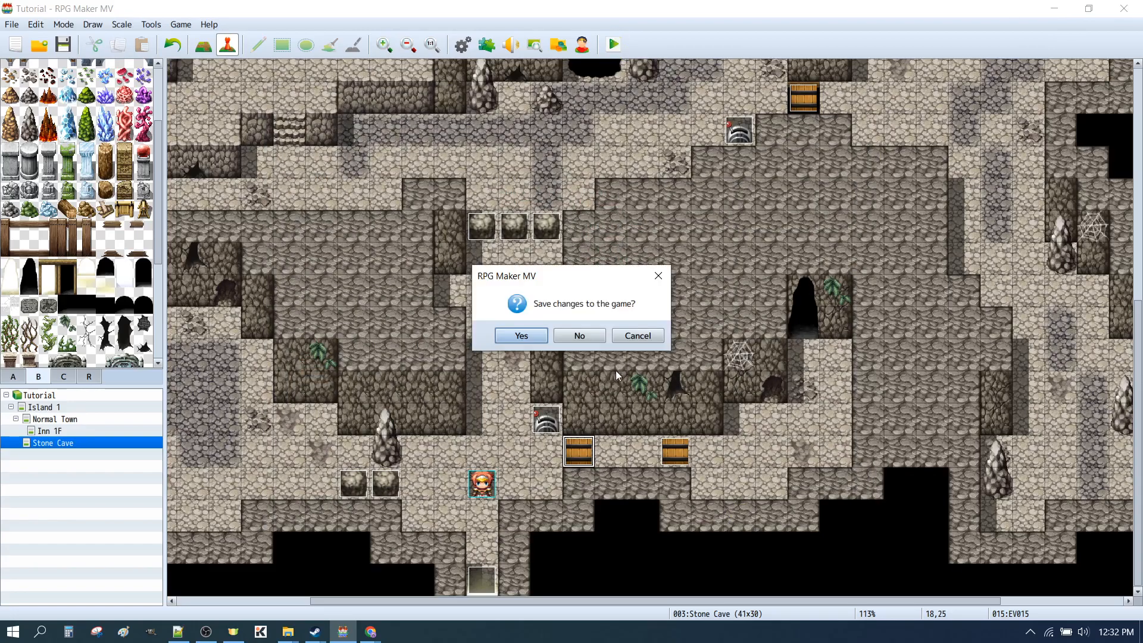
pyautogui.click(521, 332)
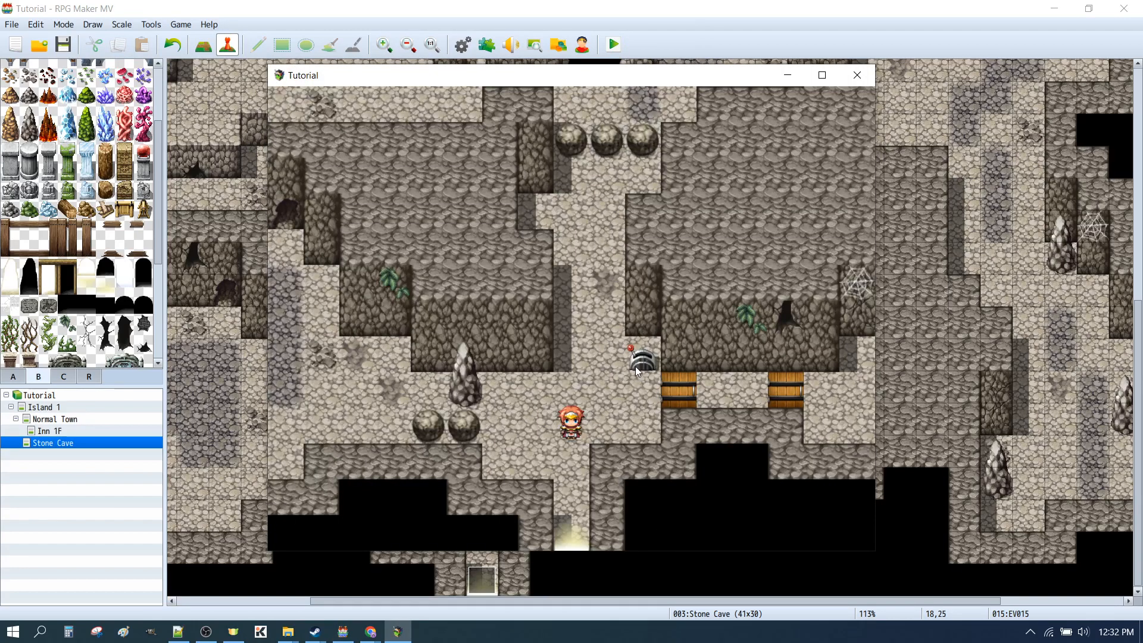
pyautogui.click(635, 366)
pyautogui.click(716, 383)
pyautogui.click(722, 405)
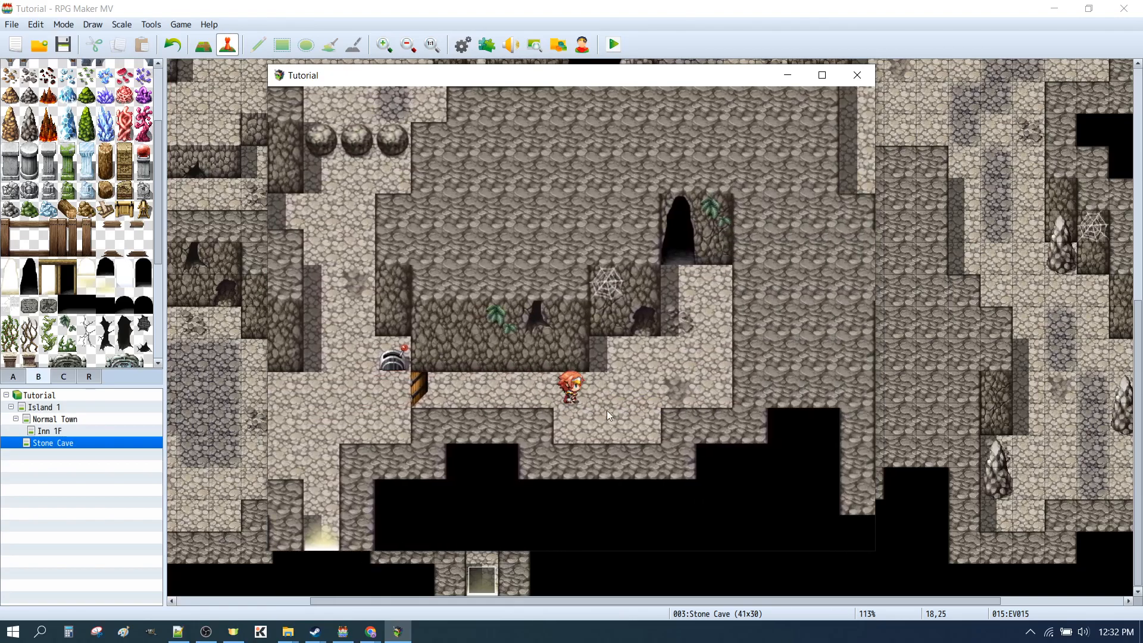
pyautogui.click(401, 388)
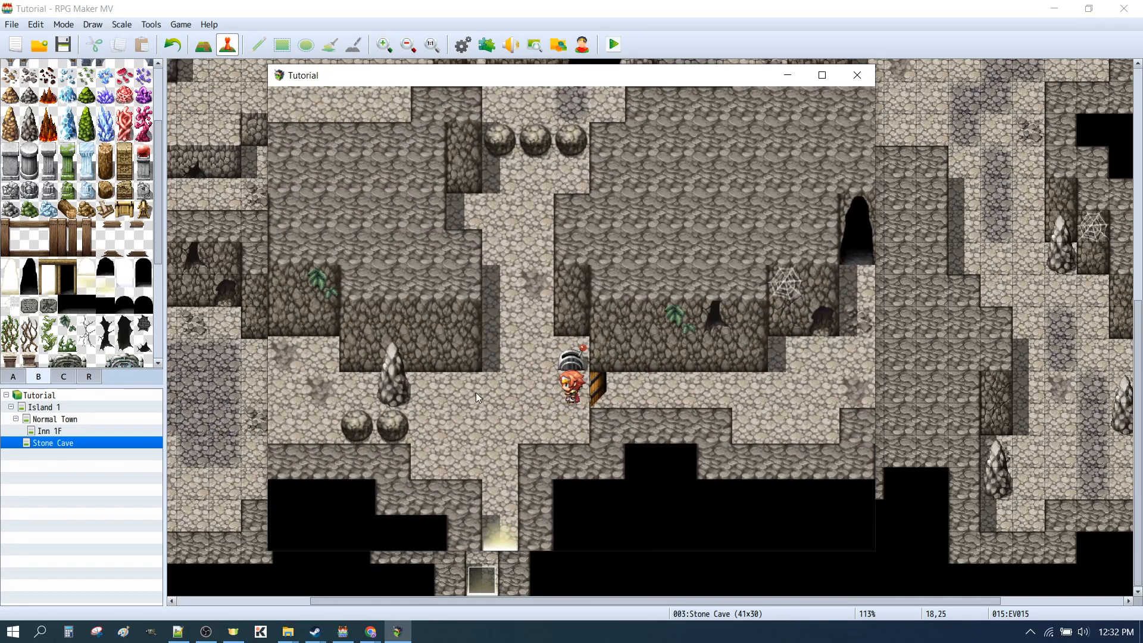
pyautogui.click(863, 80)
# Reopen the door event's movement route and add copies of Turn Right and the 10-frame wait before Through ON
pyautogui.doubleClick(585, 451)
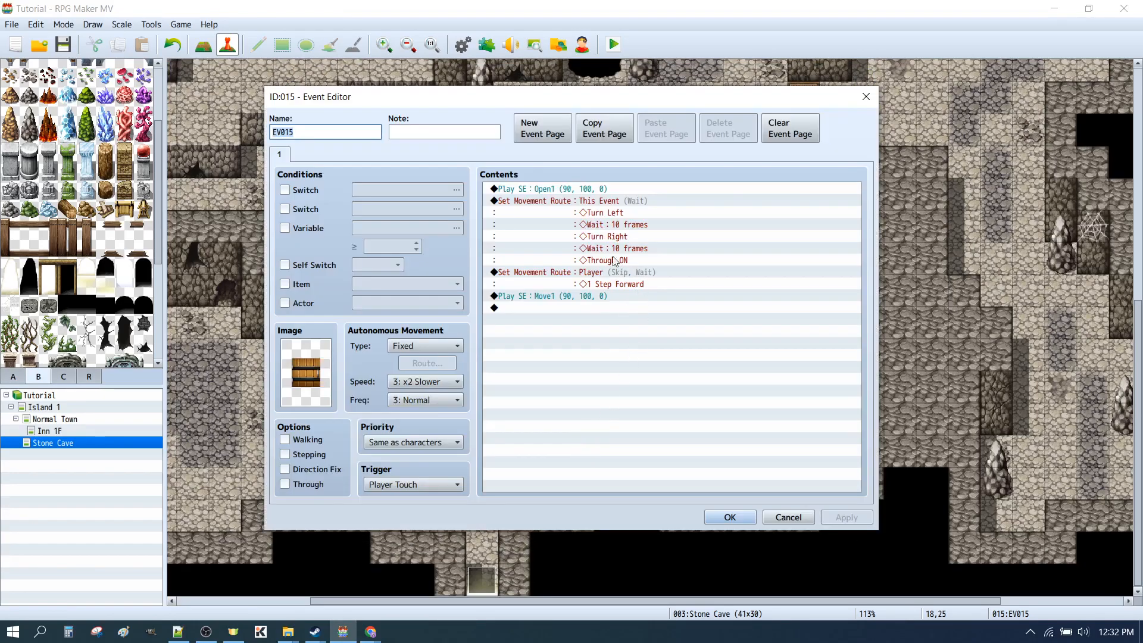
pyautogui.doubleClick(548, 223)
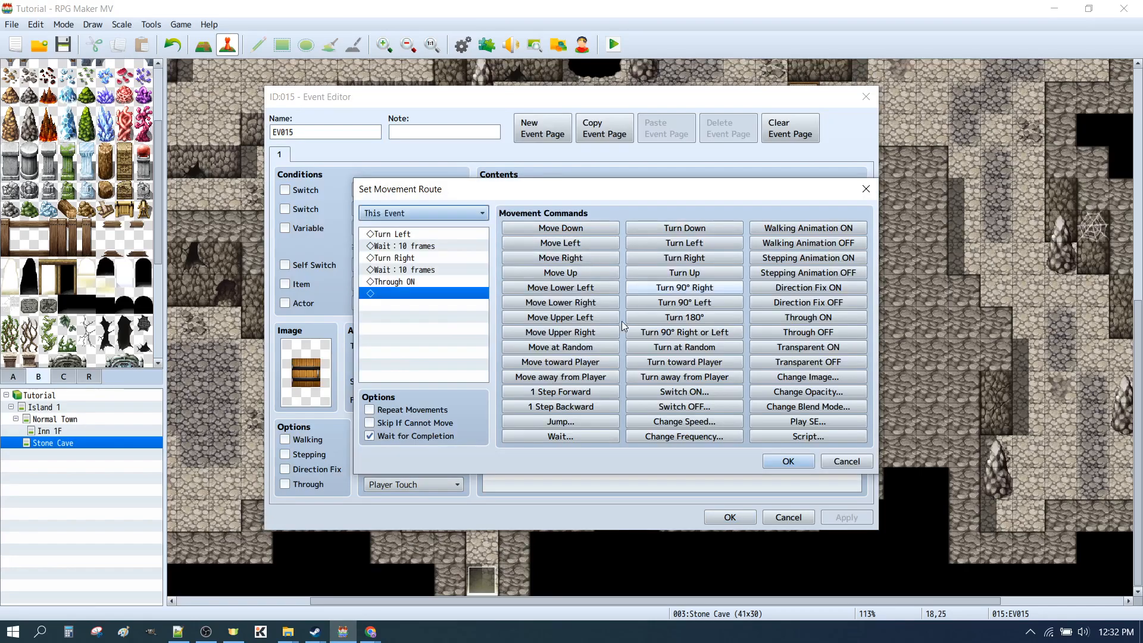
pyautogui.click(392, 260)
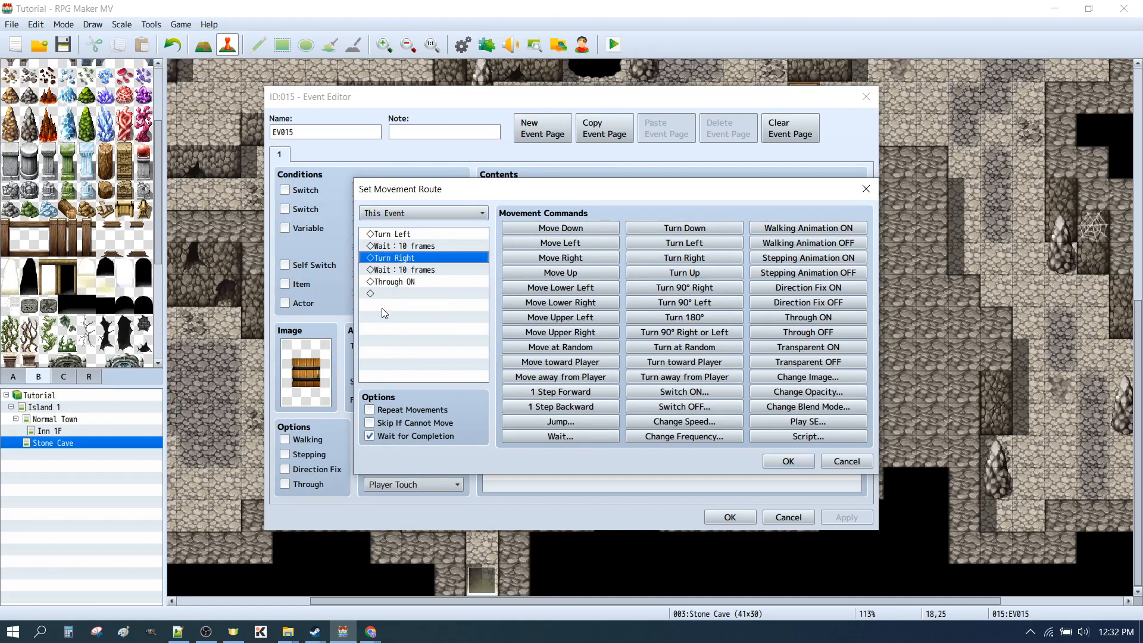
pyautogui.click(406, 282)
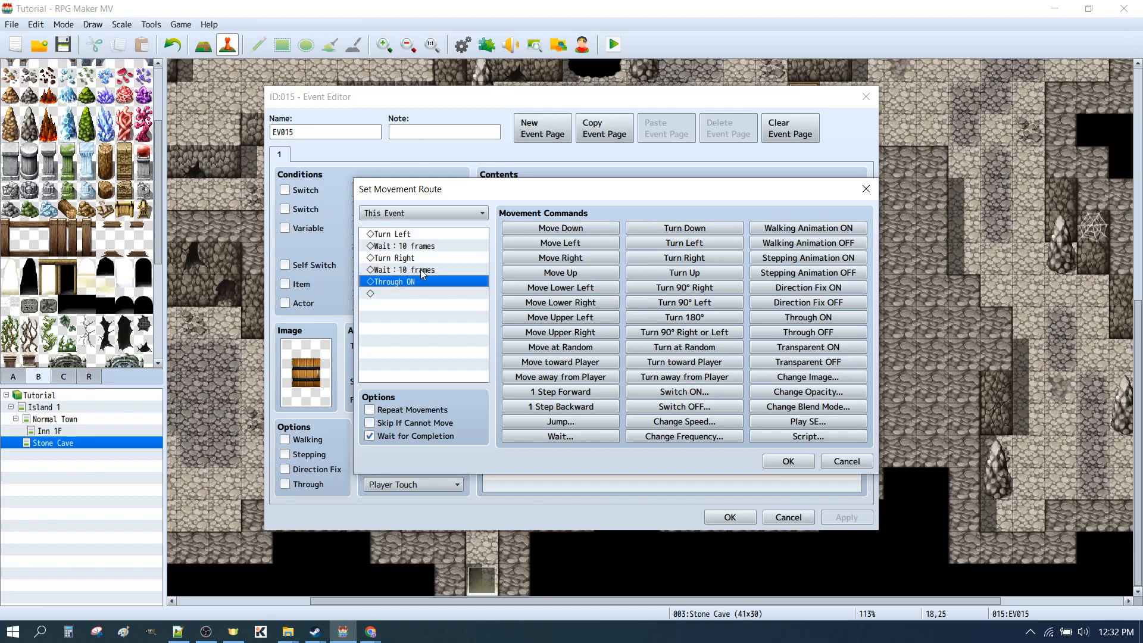
pyautogui.hotkey('ctrl', 'v')
pyautogui.click(418, 269)
pyautogui.hotkey('ctrl', 'c')
pyautogui.click(403, 294)
pyautogui.hotkey('ctrl', 'v')
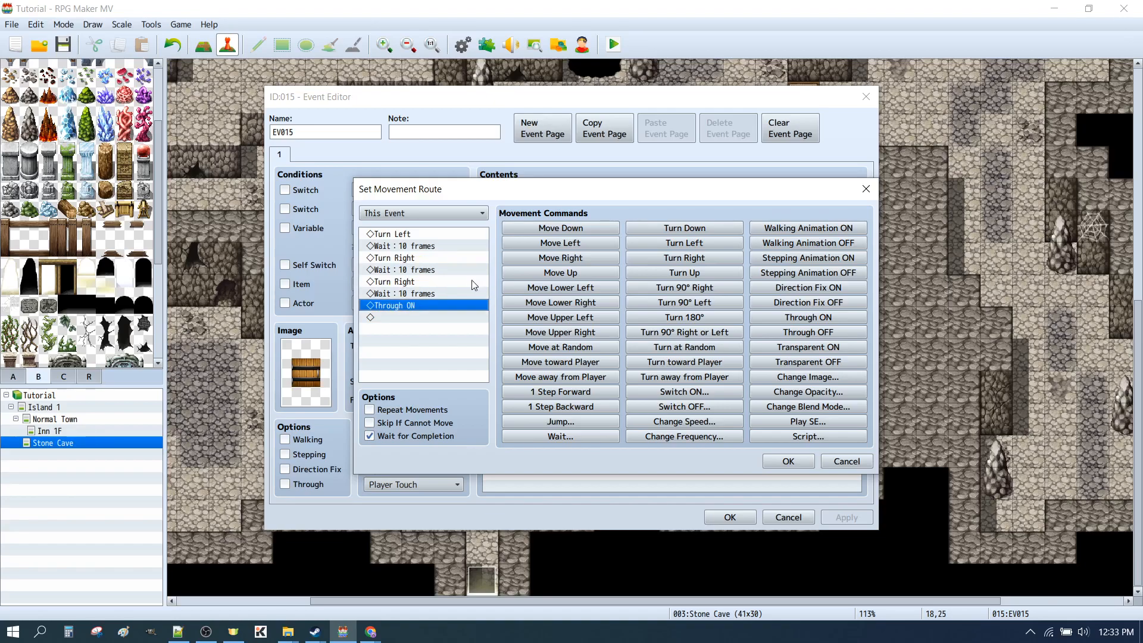
# Remove Turn Left from the start of the route and add another 10-frame wait before Through ON
pyautogui.click(390, 235)
pyautogui.press('Delete')
pyautogui.click(415, 293)
pyautogui.hotkey('ctrl', 'v')
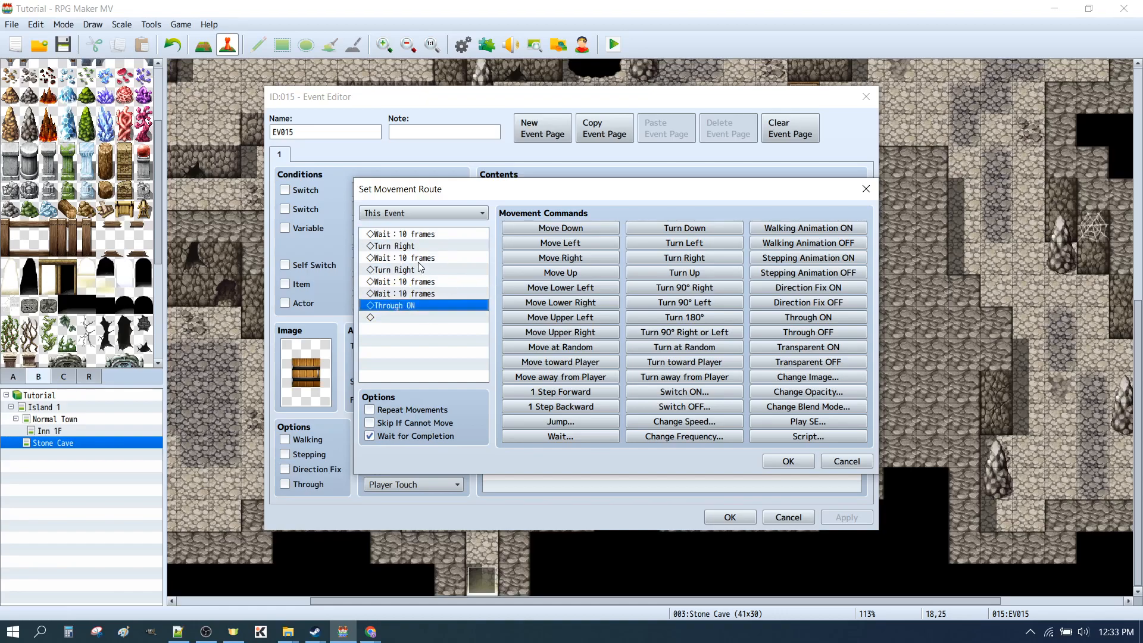
# Put Turn Left back at the start of the route and before its final 10-frame wait, and confirm the event
pyautogui.click(398, 244)
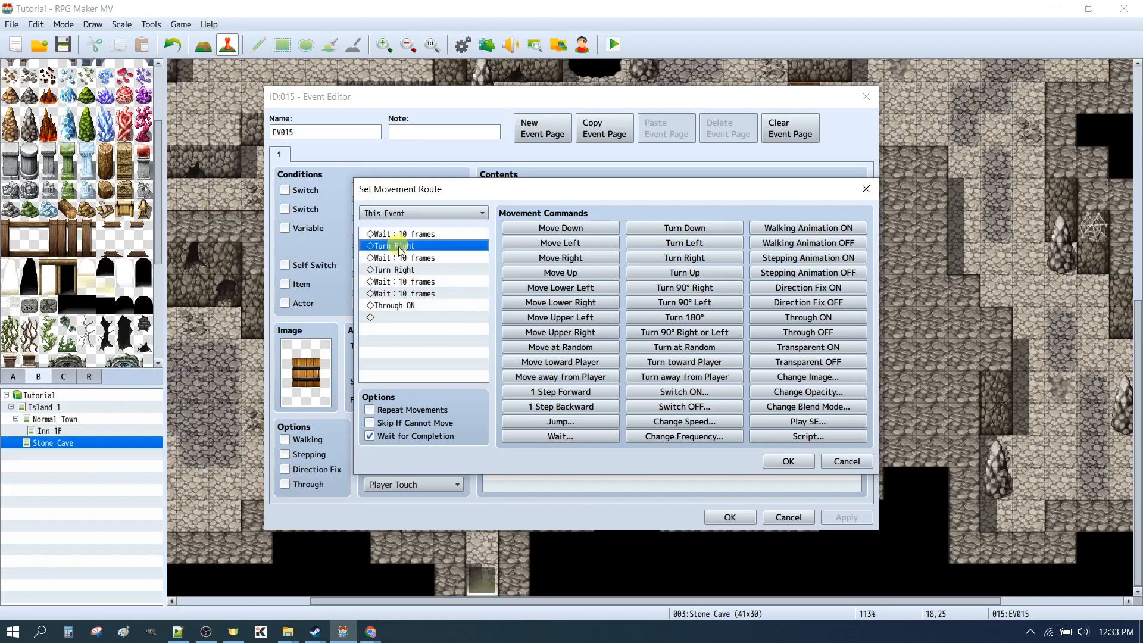
pyautogui.click(405, 293)
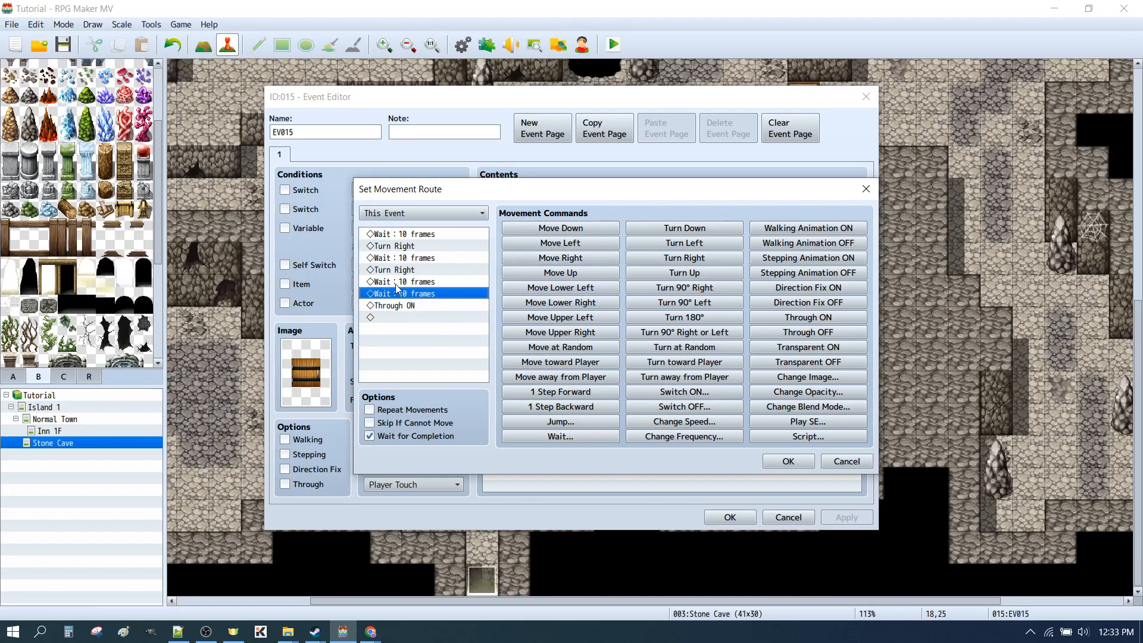
pyautogui.click(684, 244)
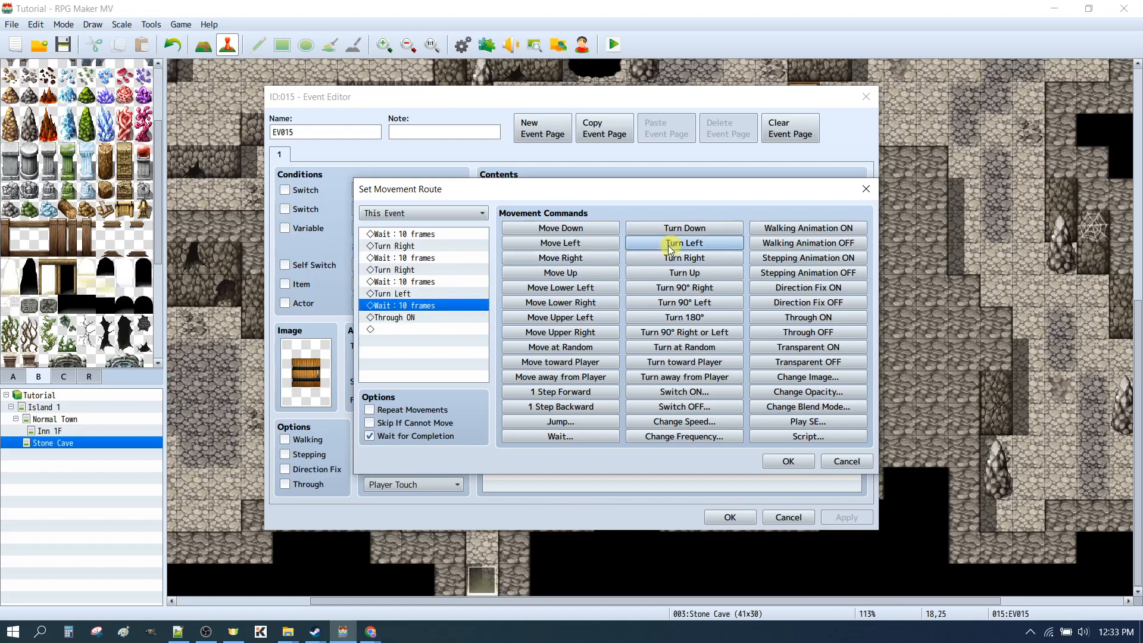
pyautogui.click(414, 291)
pyautogui.hotkey('ctrl', 'x')
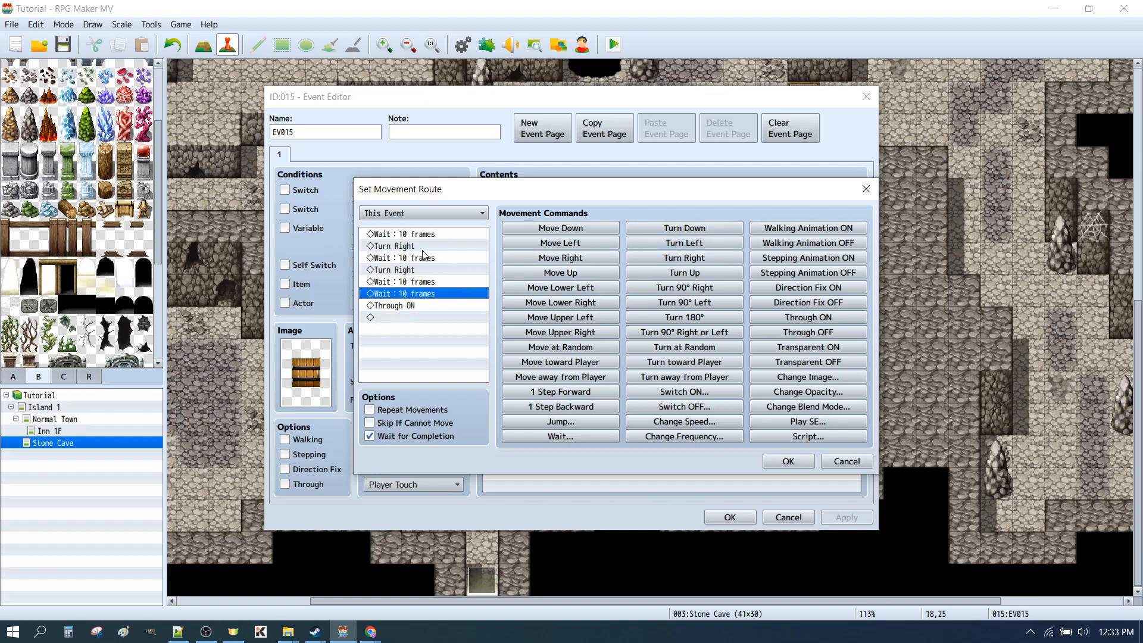
pyautogui.click(419, 234)
pyautogui.hotkey('ctrl', 'v')
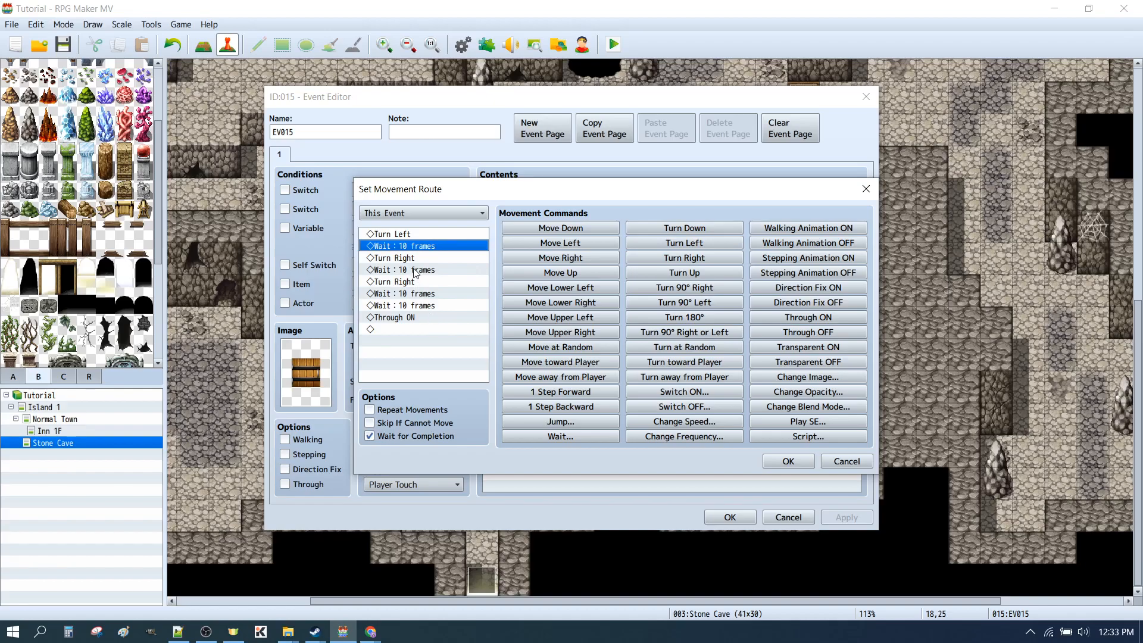
pyautogui.click(410, 235)
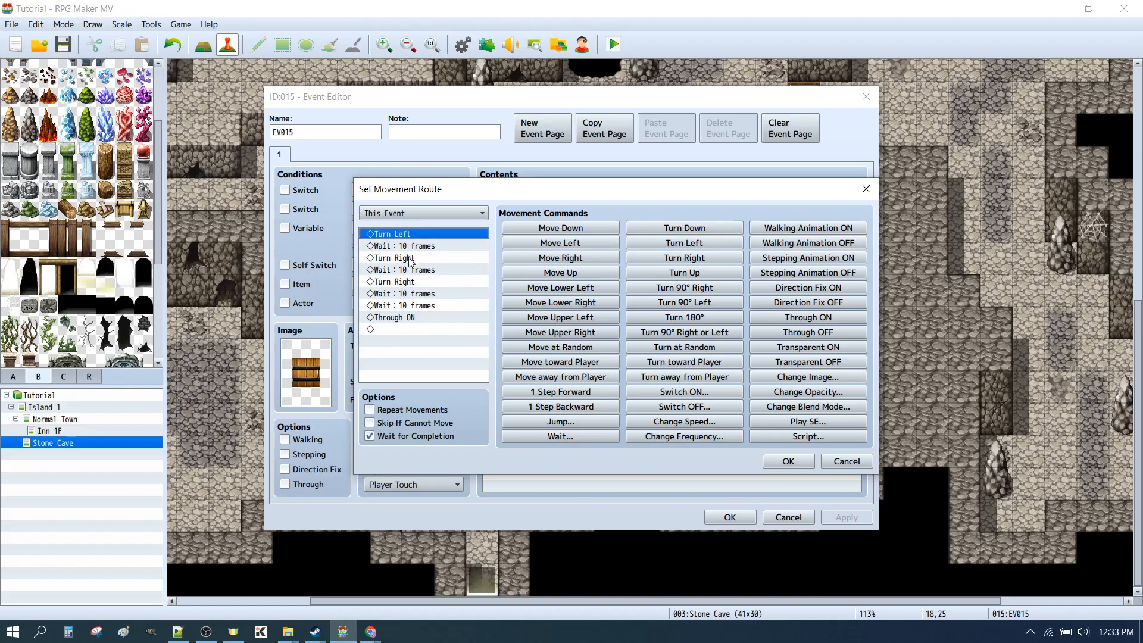
pyautogui.click(391, 306)
pyautogui.hotkey('ctrl', 'v')
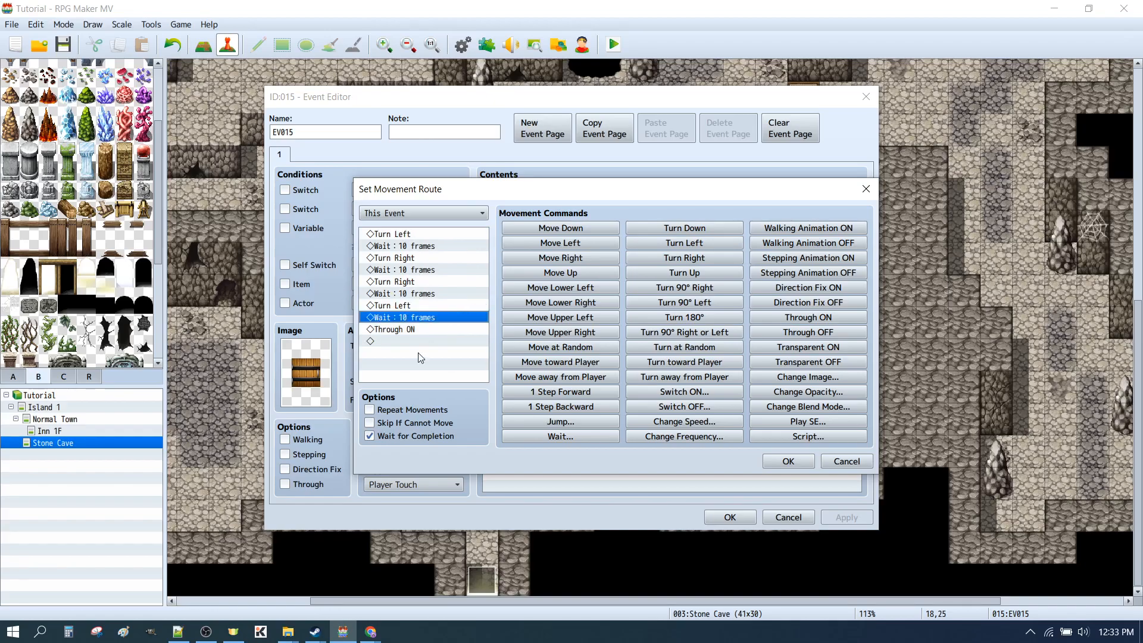
pyautogui.click(770, 461)
pyautogui.click(727, 517)
# Save and playtest the door with its longer movement route, passing through it and walking back before closing the playtest
pyautogui.click(610, 44)
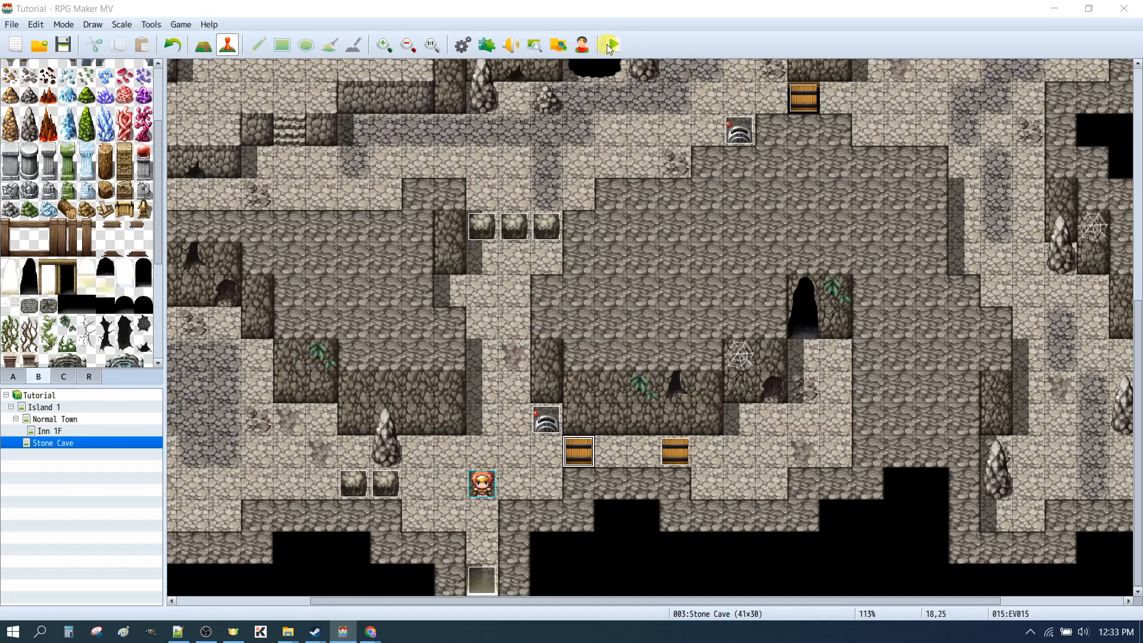
pyautogui.click(519, 335)
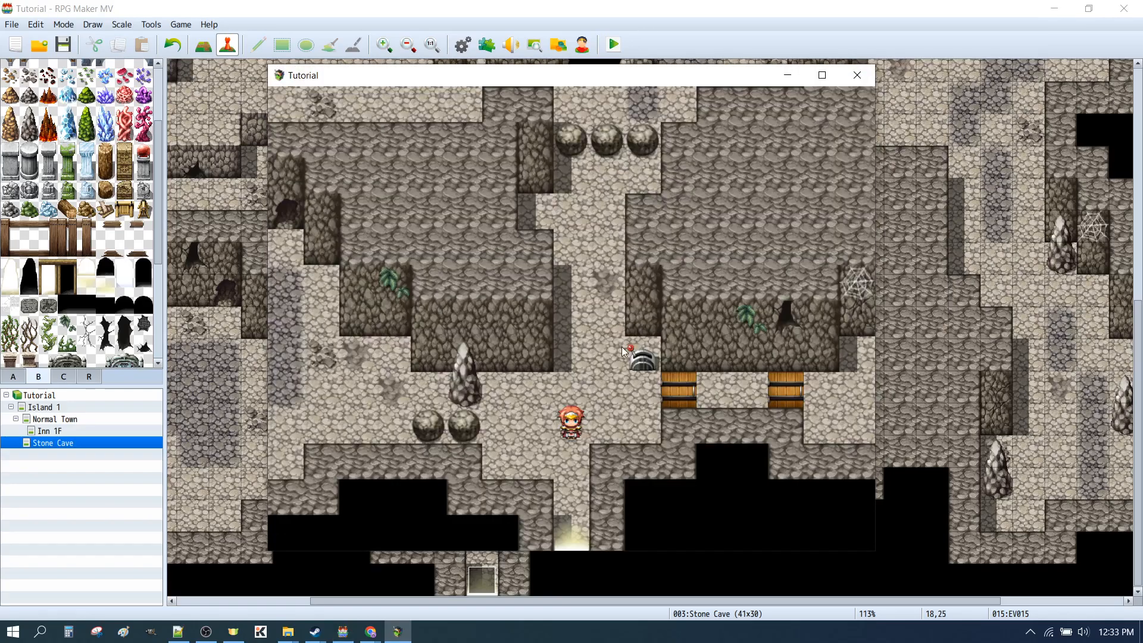
pyautogui.click(644, 361)
pyautogui.click(652, 390)
pyautogui.click(688, 400)
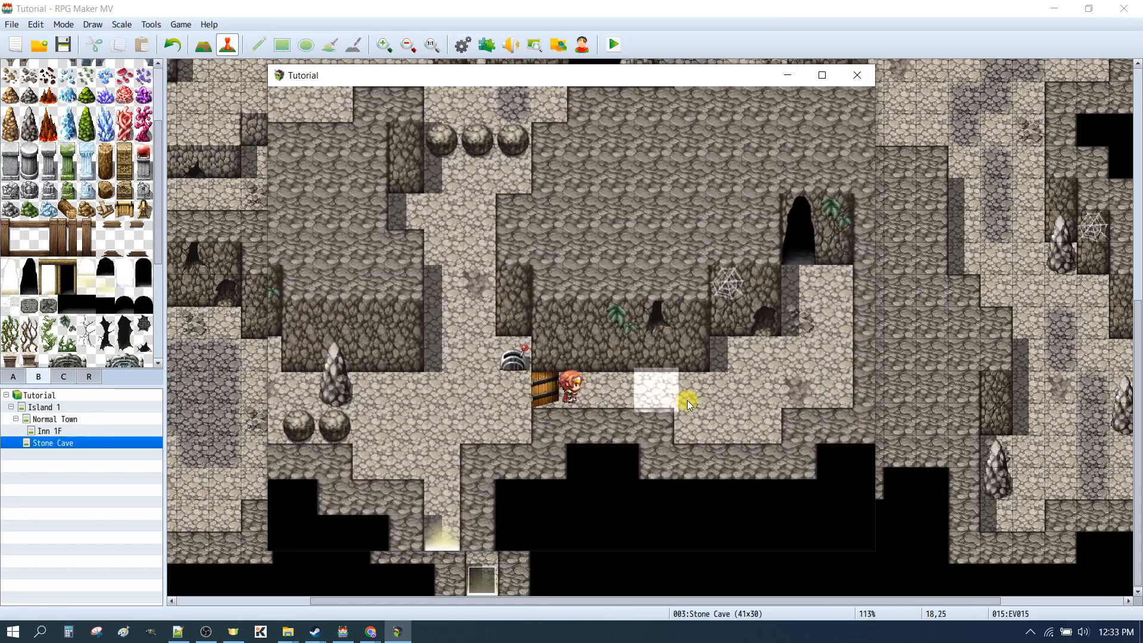
pyautogui.click(390, 394)
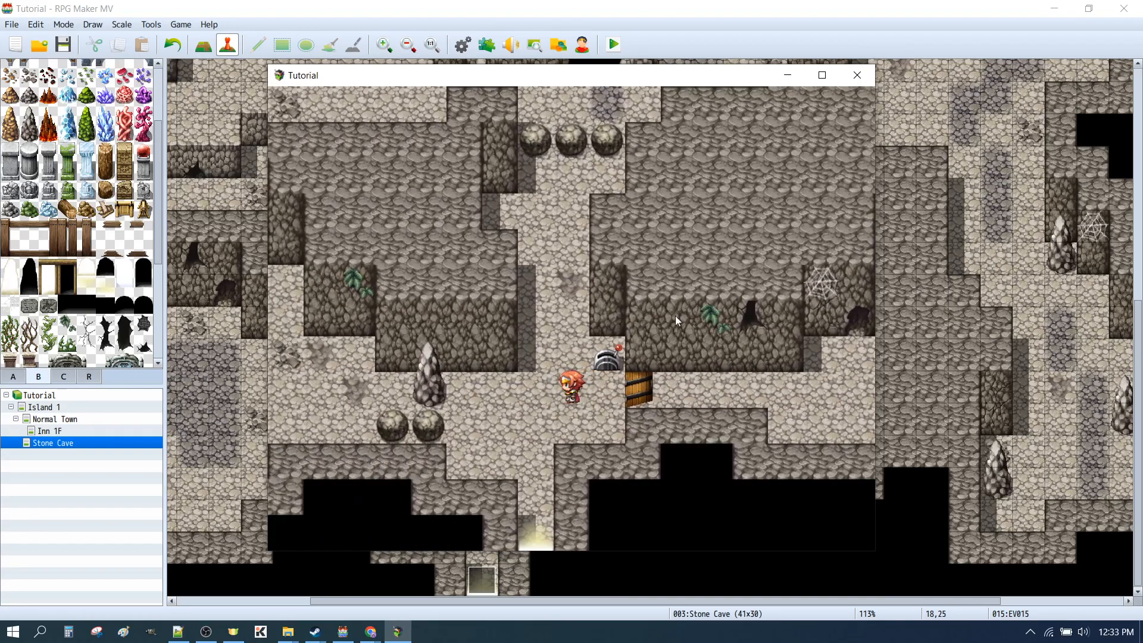
pyautogui.click(857, 75)
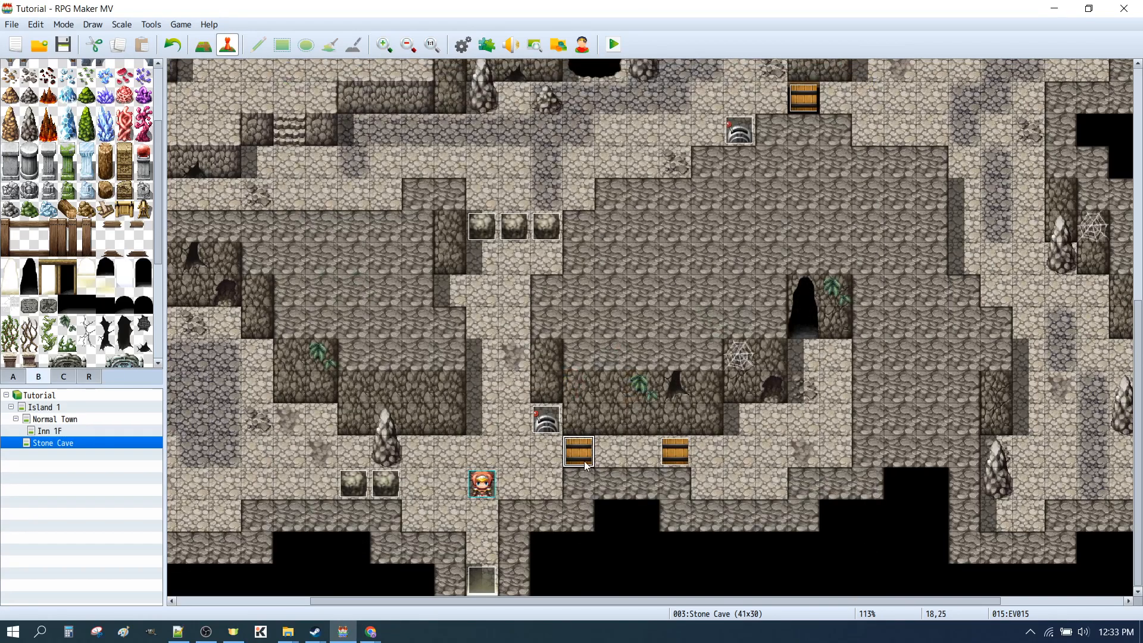
# Reopen the regular door event's movement route and insert Turn Down directly before Through ON
pyautogui.doubleClick(583, 456)
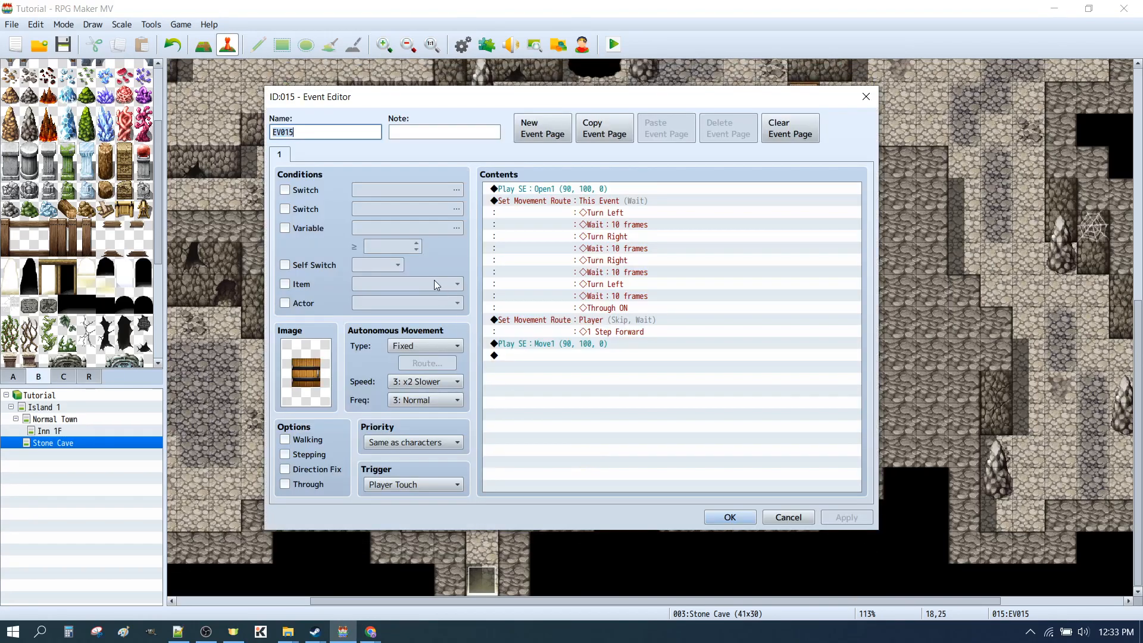
pyautogui.click(562, 201)
pyautogui.doubleClick(639, 288)
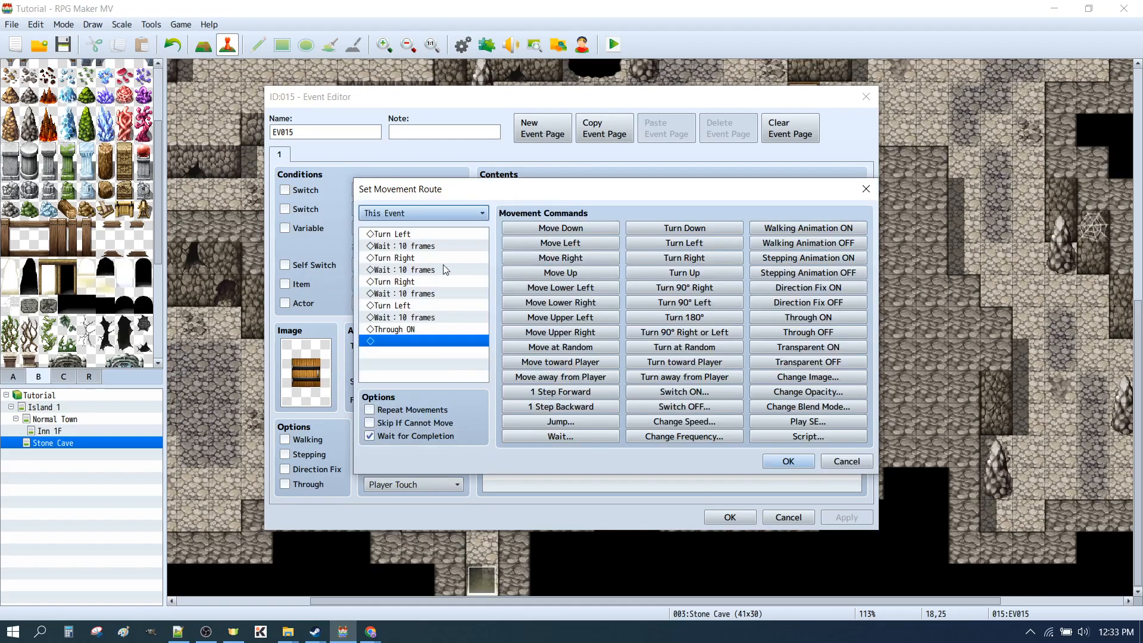
pyautogui.click(402, 328)
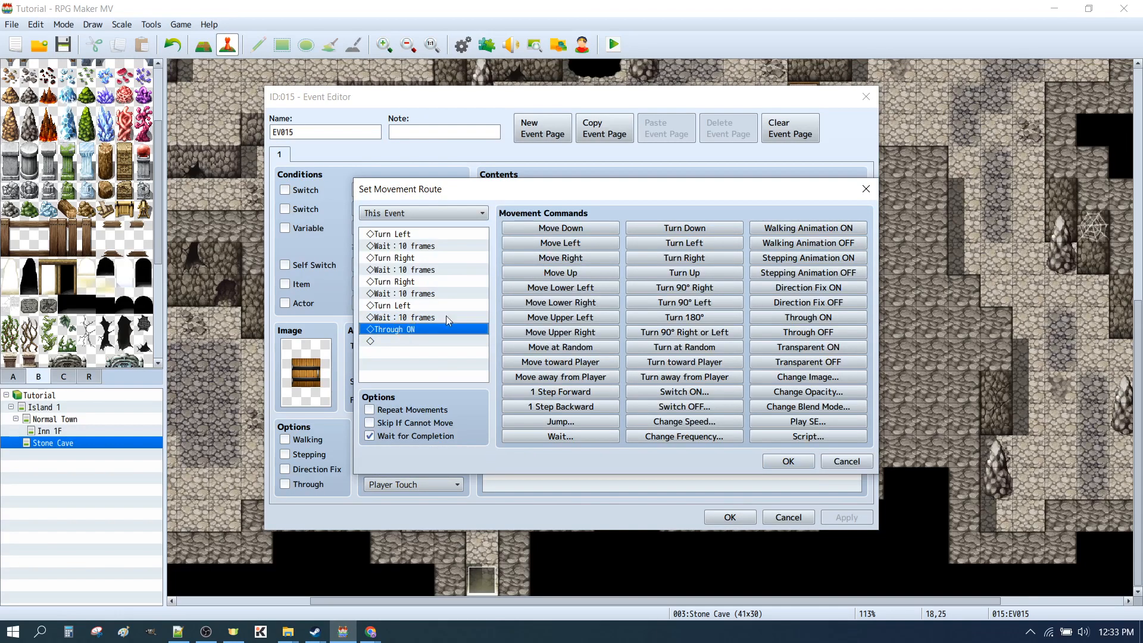
pyautogui.click(682, 229)
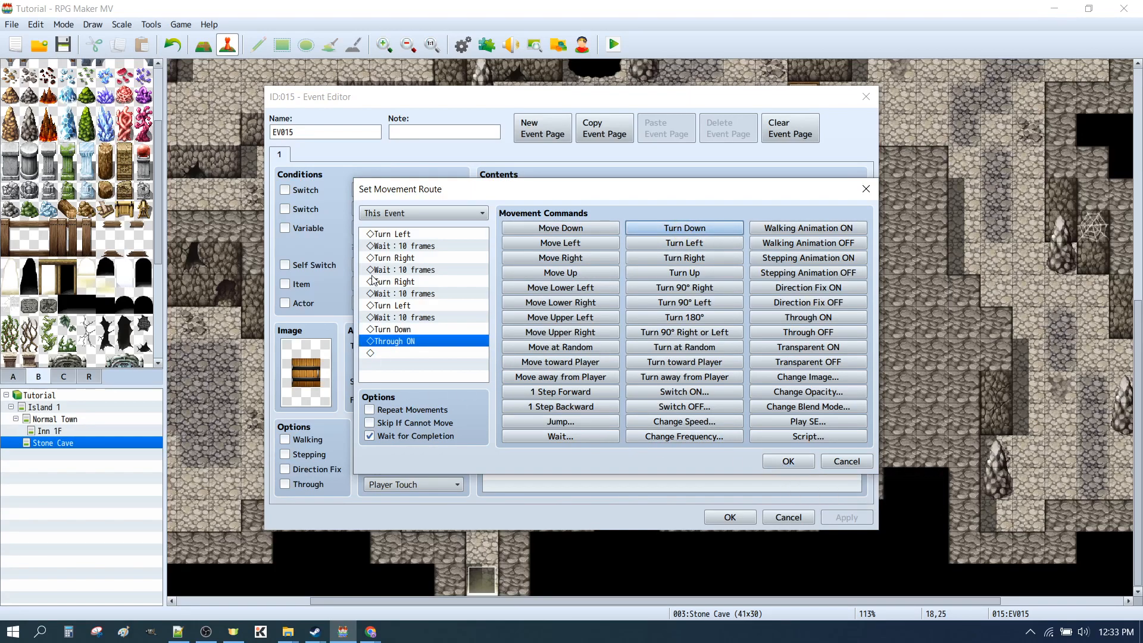
# Replace the second Turn Right in the route with Turn Up, and confirm the route and the event
pyautogui.click(413, 282)
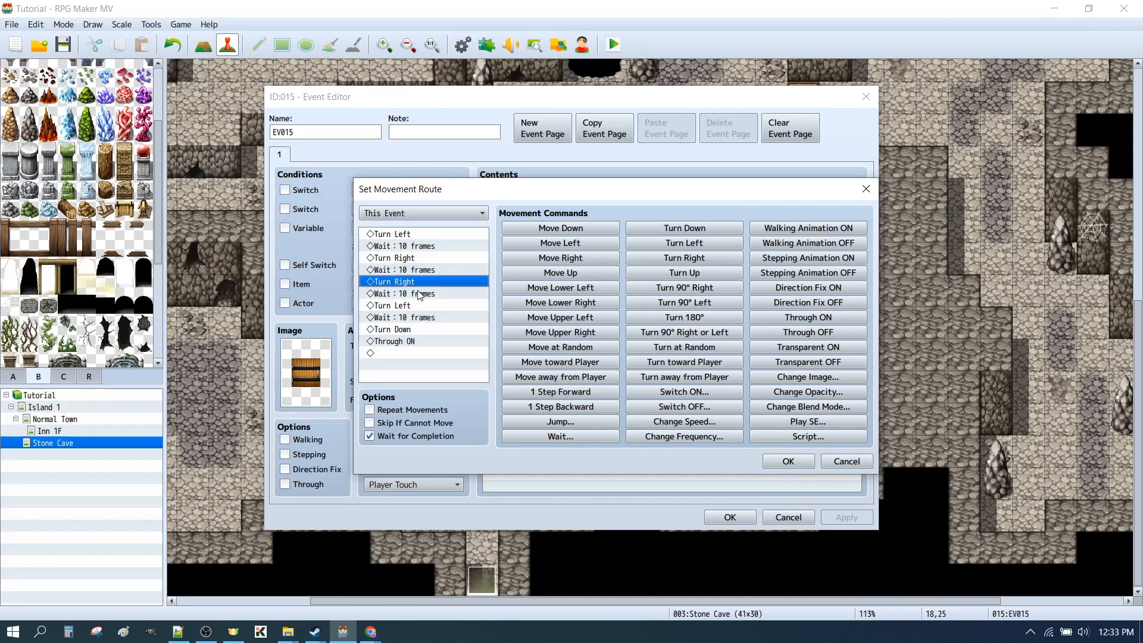
pyautogui.press('Delete')
pyautogui.click(721, 273)
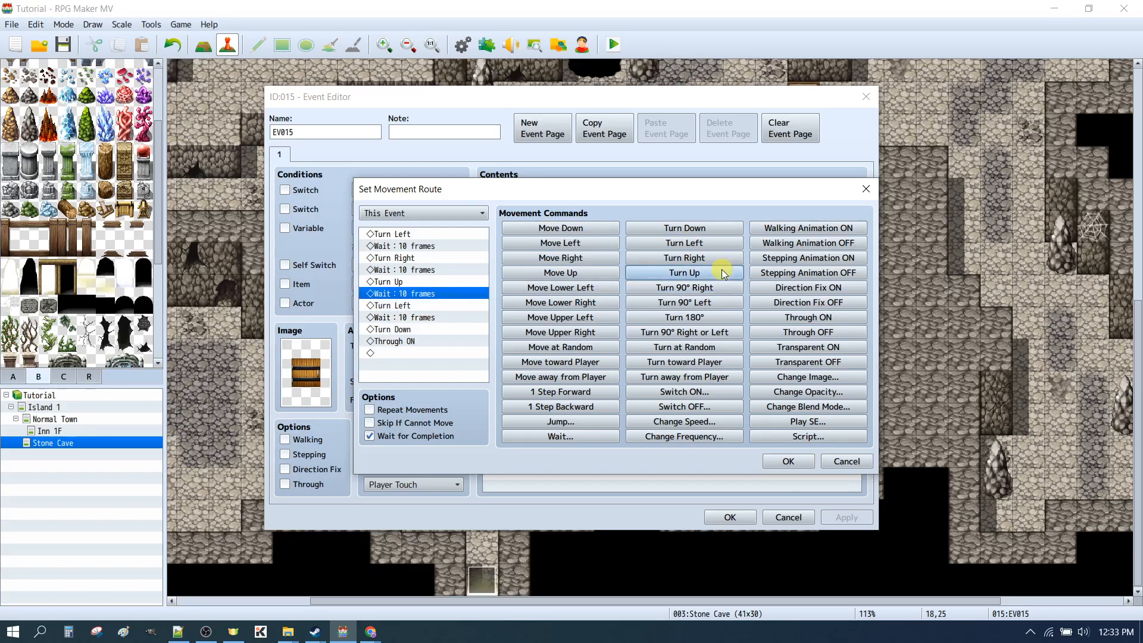
pyautogui.click(788, 462)
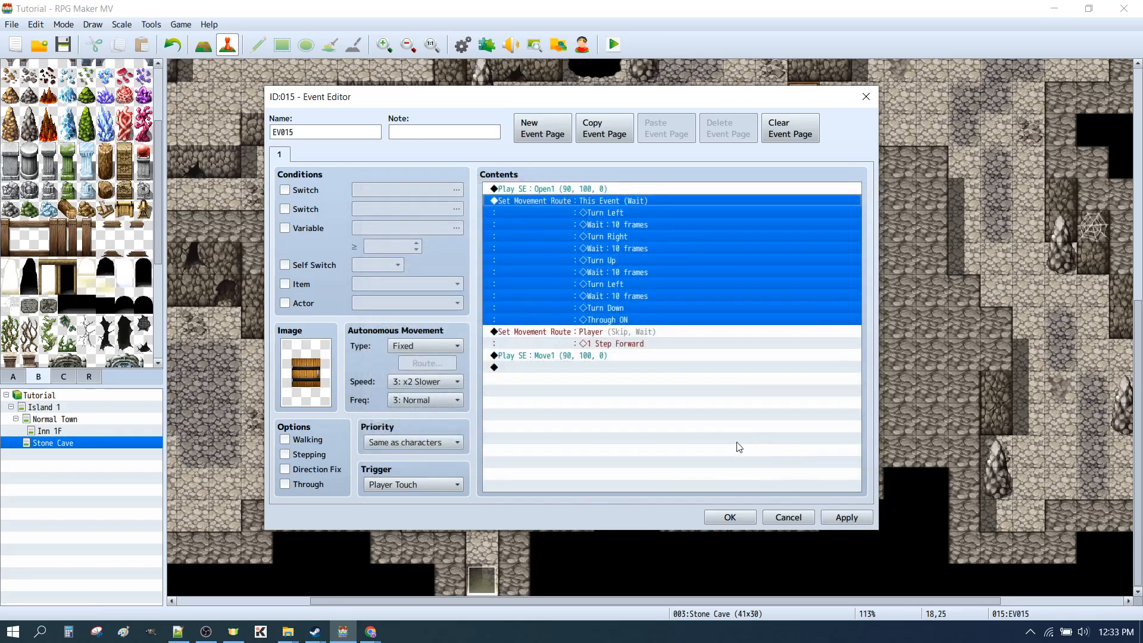
pyautogui.click(847, 517)
pyautogui.click(730, 517)
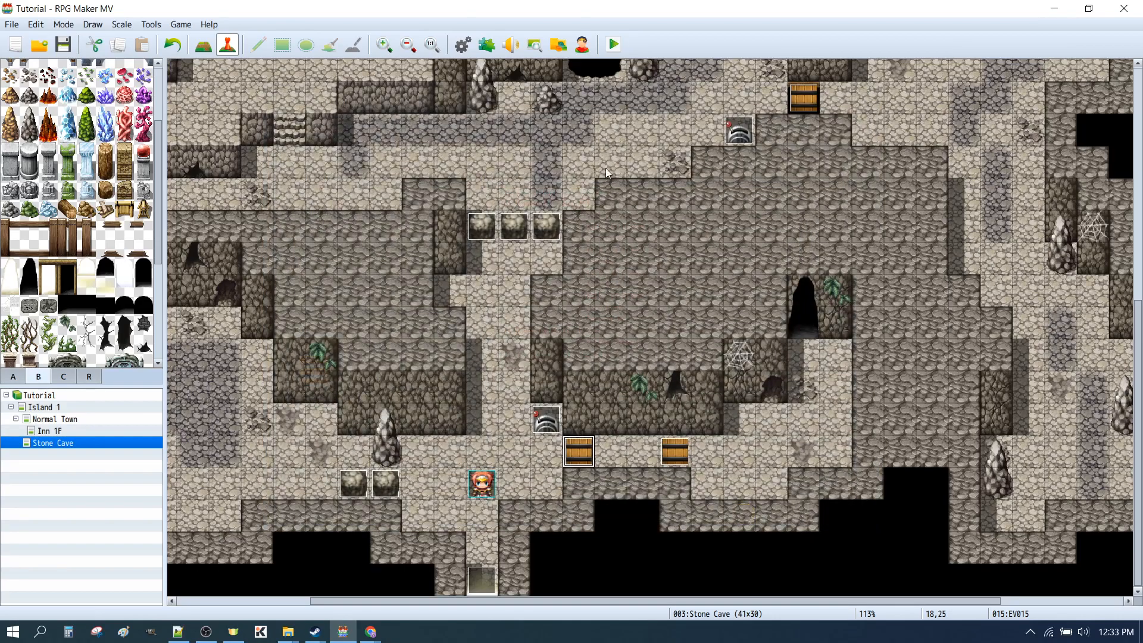
# Save and playtest the revised door, walking through the doorway and back several times before closing the playtest
pyautogui.click(613, 45)
pyautogui.click(525, 334)
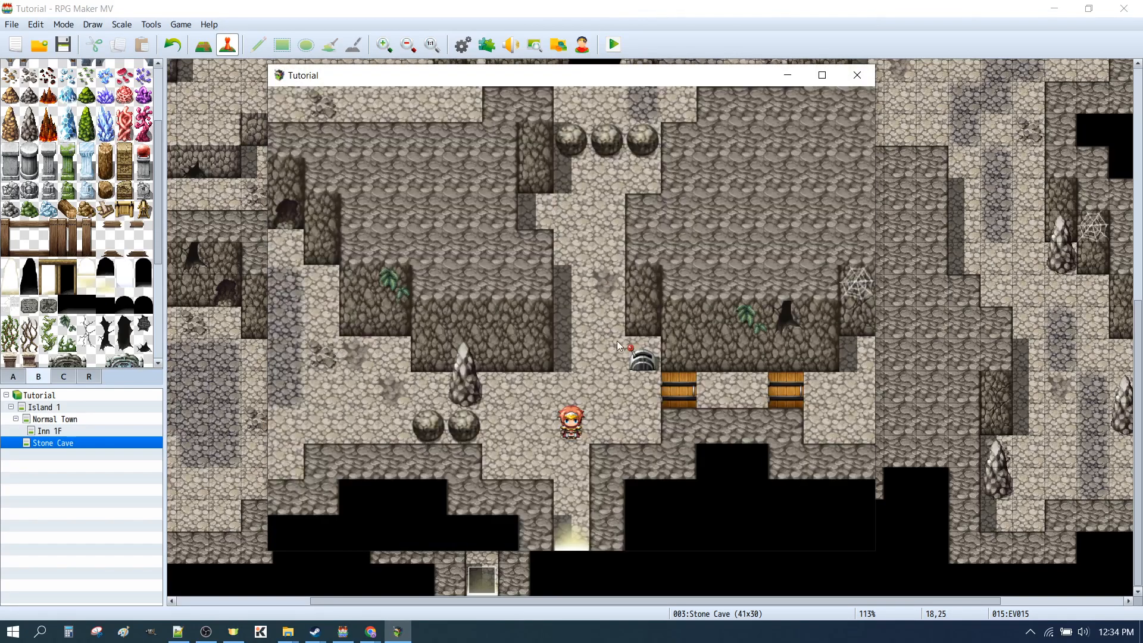
pyautogui.press('Right')
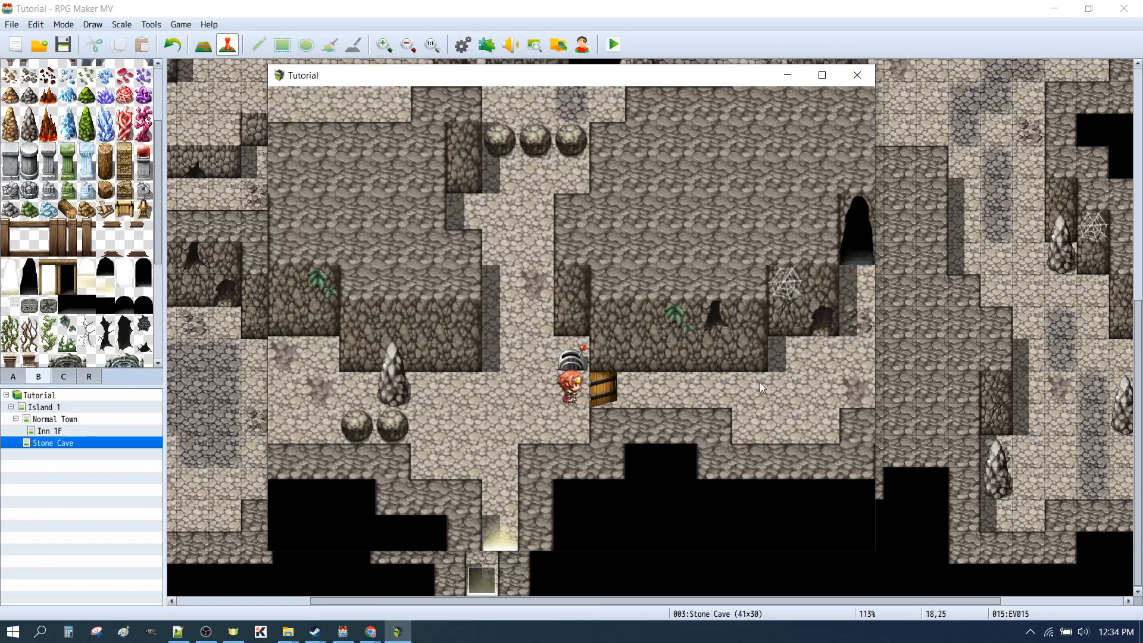
pyautogui.click(719, 389)
pyautogui.click(399, 386)
pyautogui.click(578, 364)
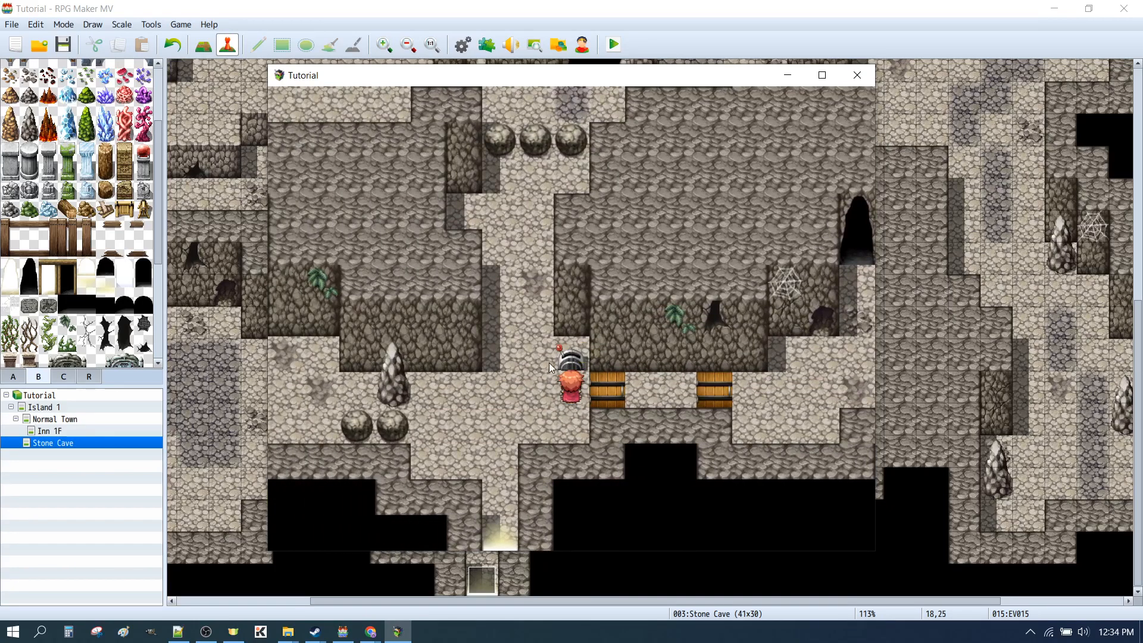
pyautogui.click(636, 382)
pyautogui.click(727, 391)
pyautogui.click(603, 400)
pyautogui.click(597, 454)
pyautogui.click(419, 393)
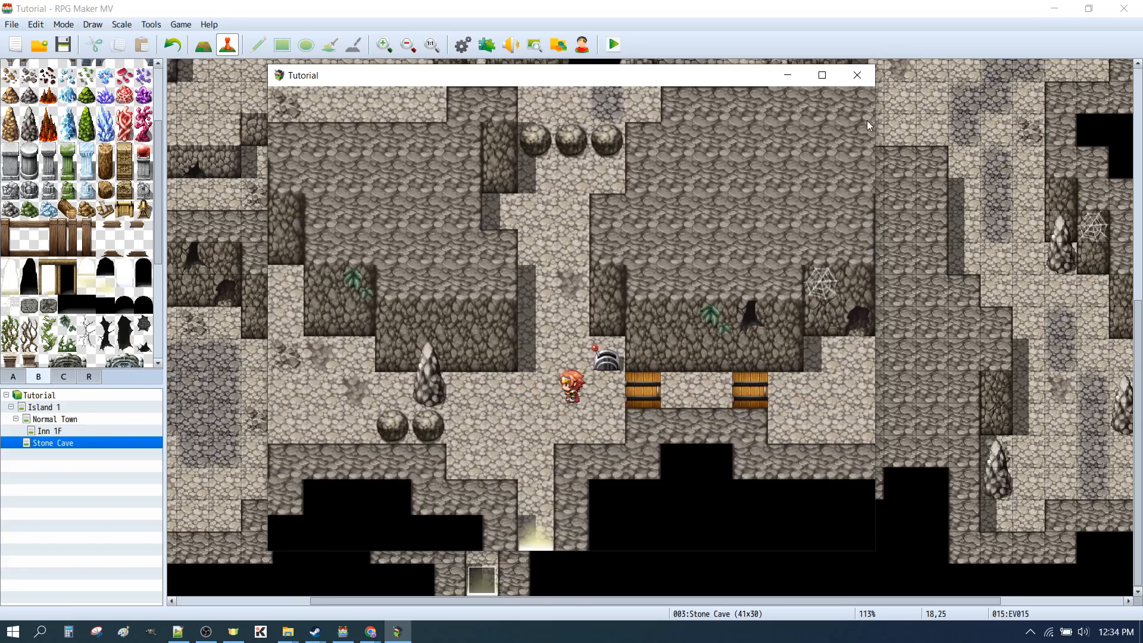
pyautogui.click(849, 80)
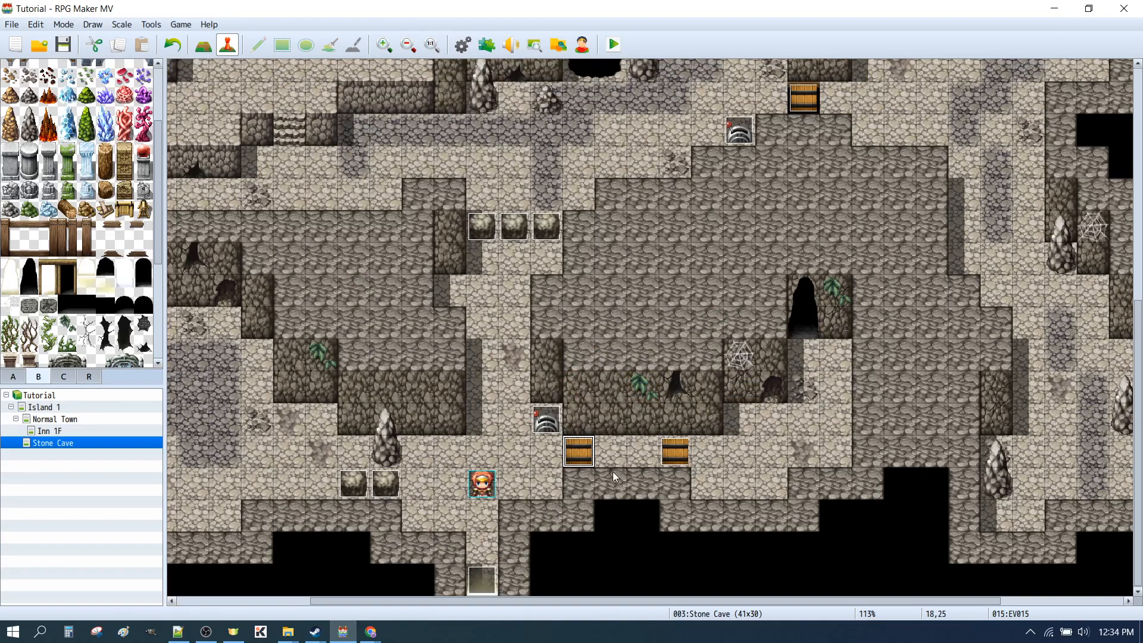
# Review the regular door's event commands, and compare both pages of the LeverOperatedDoor event
pyautogui.doubleClick(578, 453)
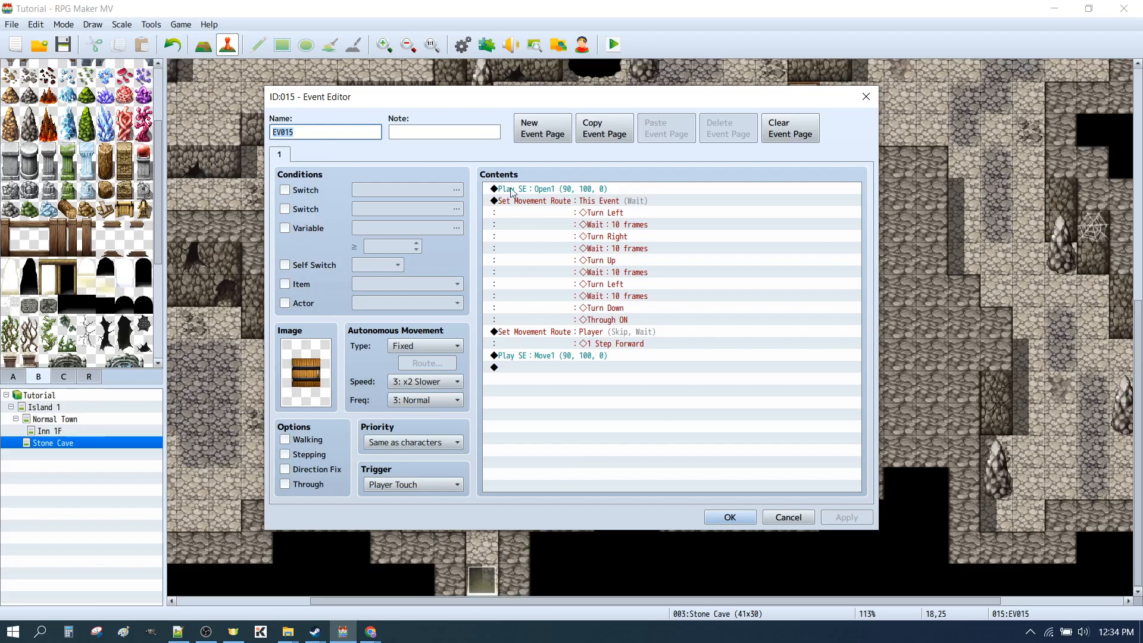
pyautogui.click(737, 518)
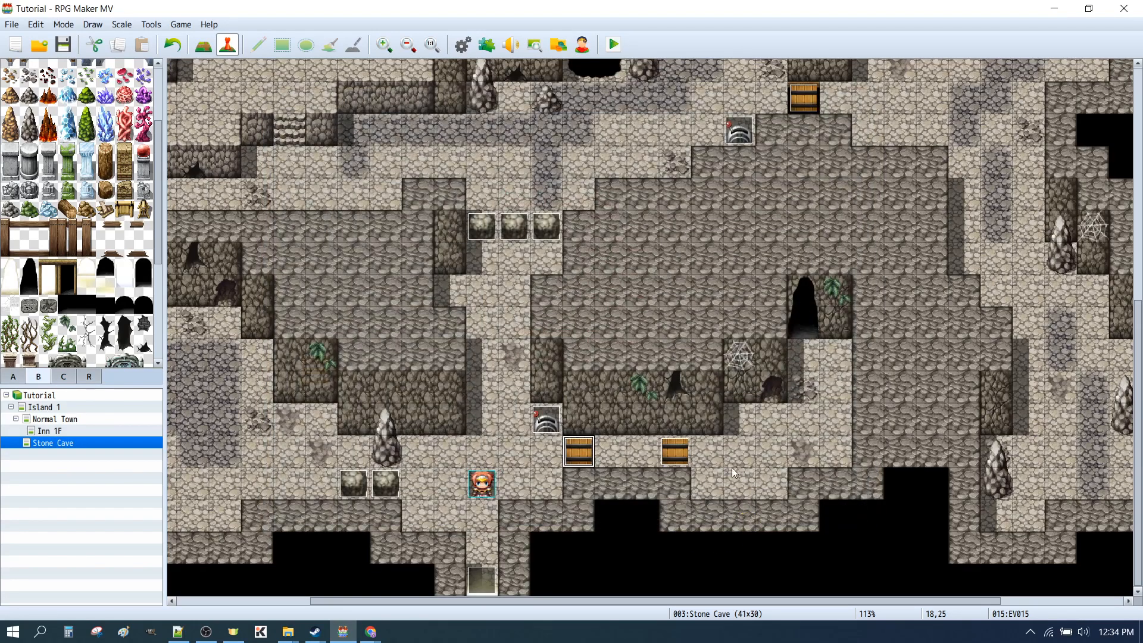
pyautogui.doubleClick(685, 455)
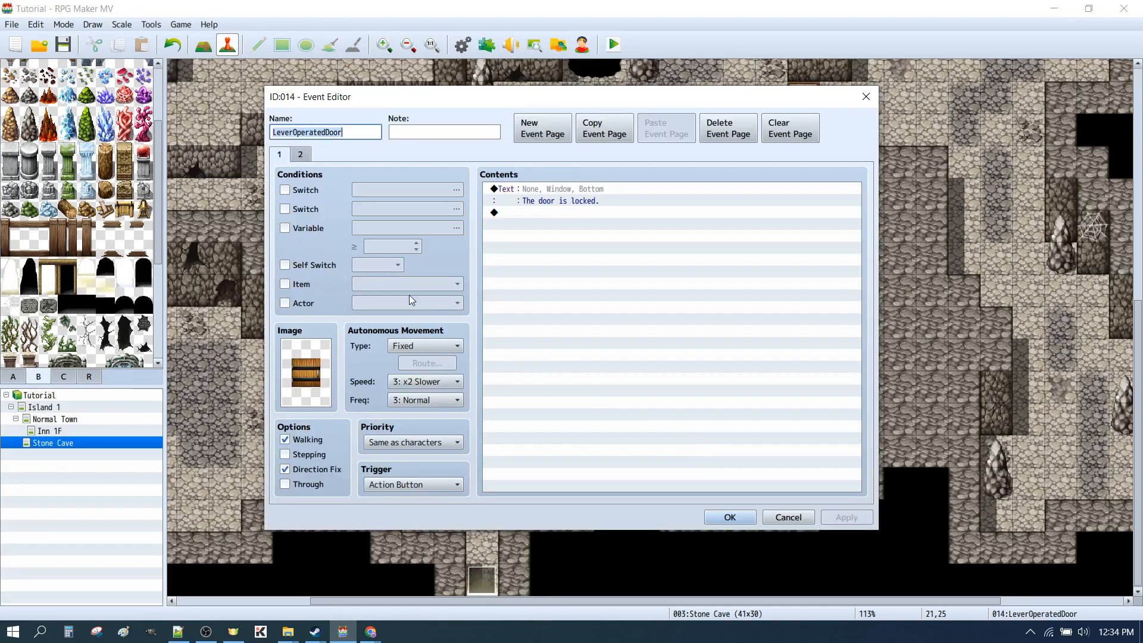
pyautogui.click(300, 155)
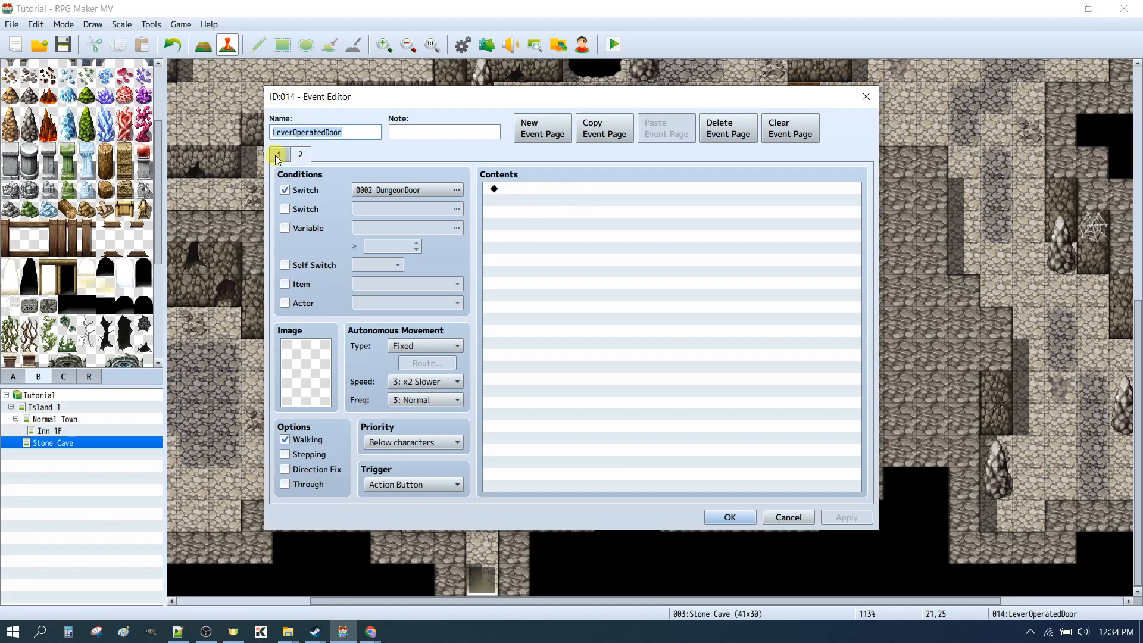
pyautogui.click(278, 156)
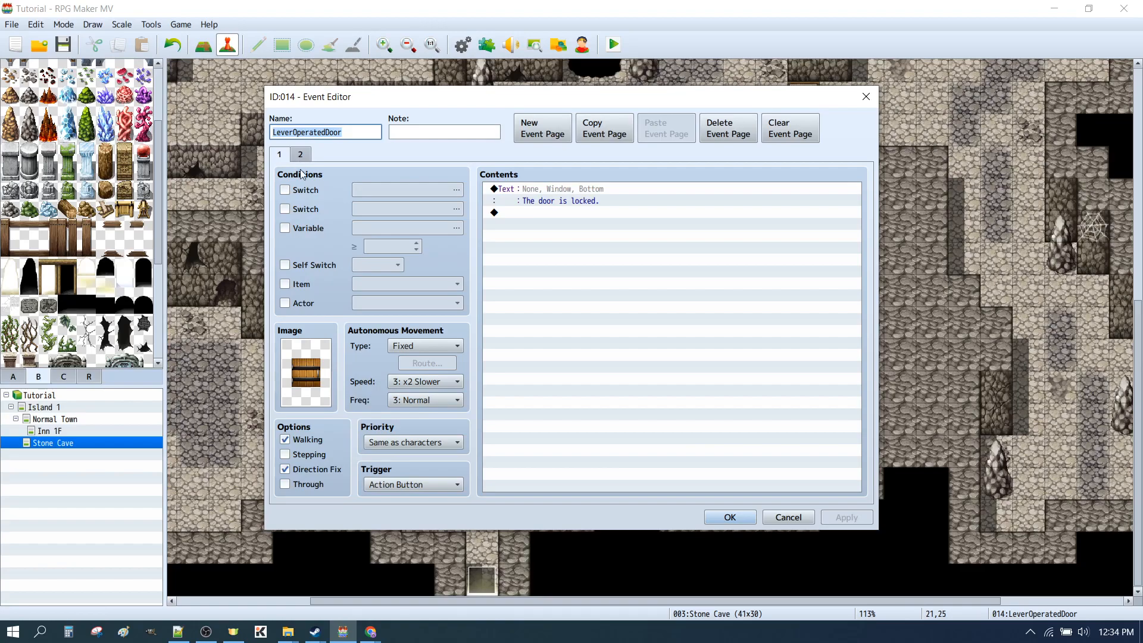
pyautogui.click(300, 155)
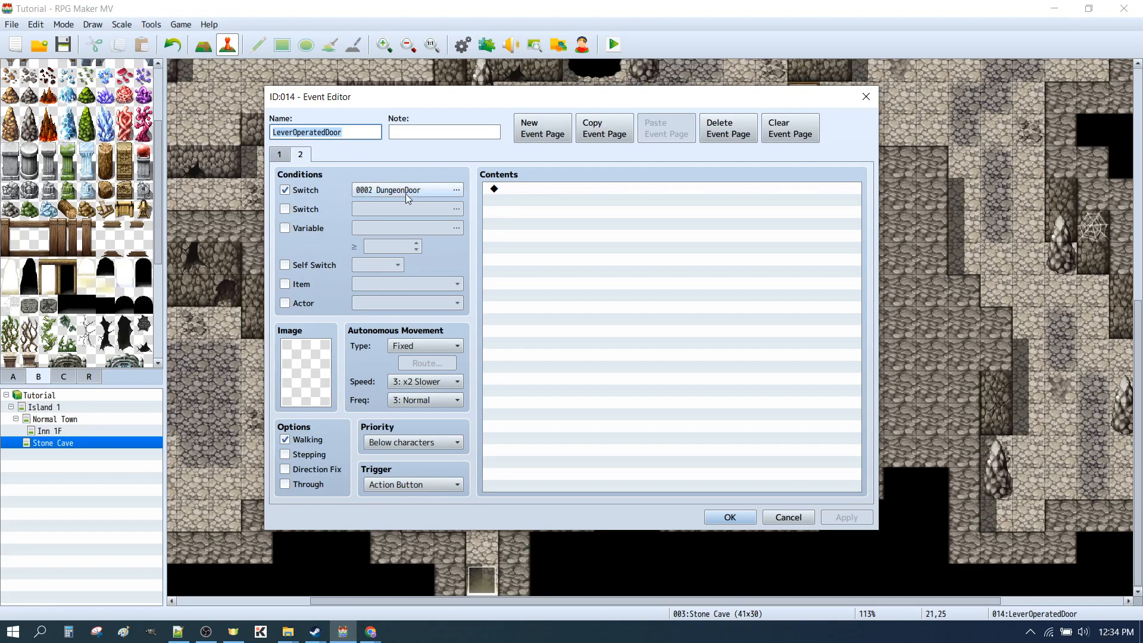
pyautogui.click(278, 155)
pyautogui.click(730, 517)
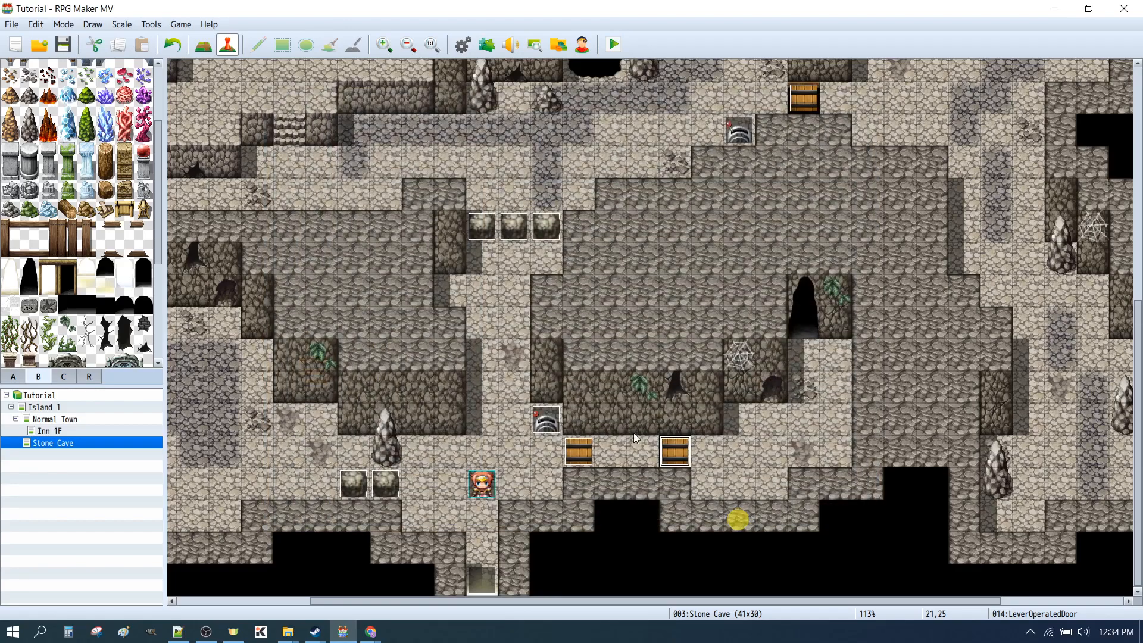
# Reopen the regular door event beside the lower lever
pyautogui.click(576, 453)
pyautogui.doubleClick(576, 453)
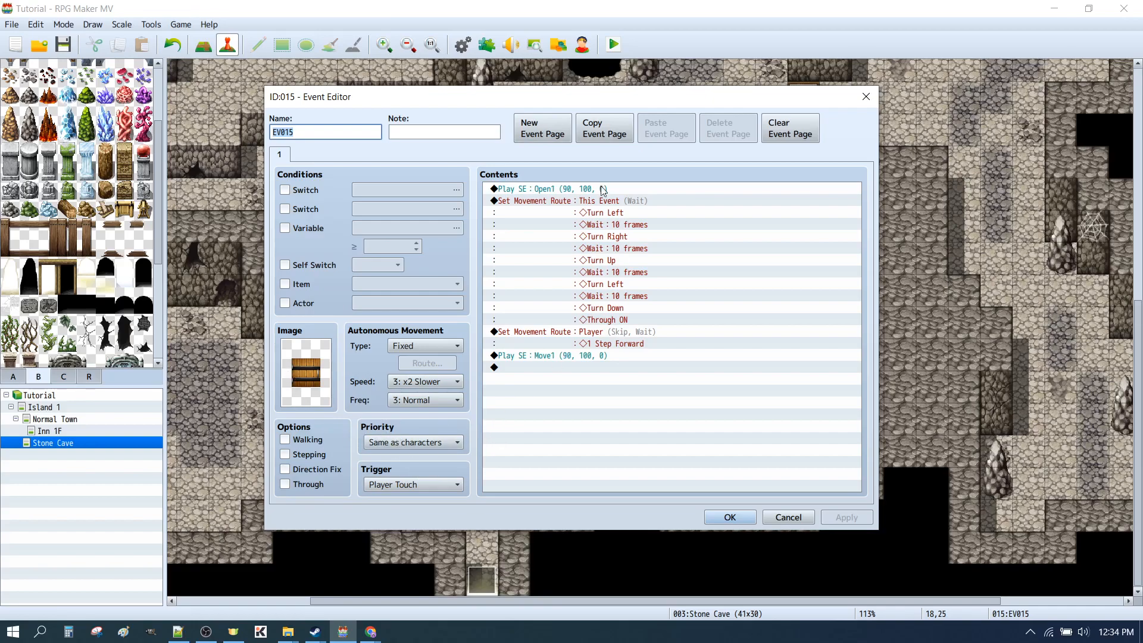
# Duplicate the door event's page as page 2, and condition page 2 on switch 0002 DungeonDoor
pyautogui.click(593, 138)
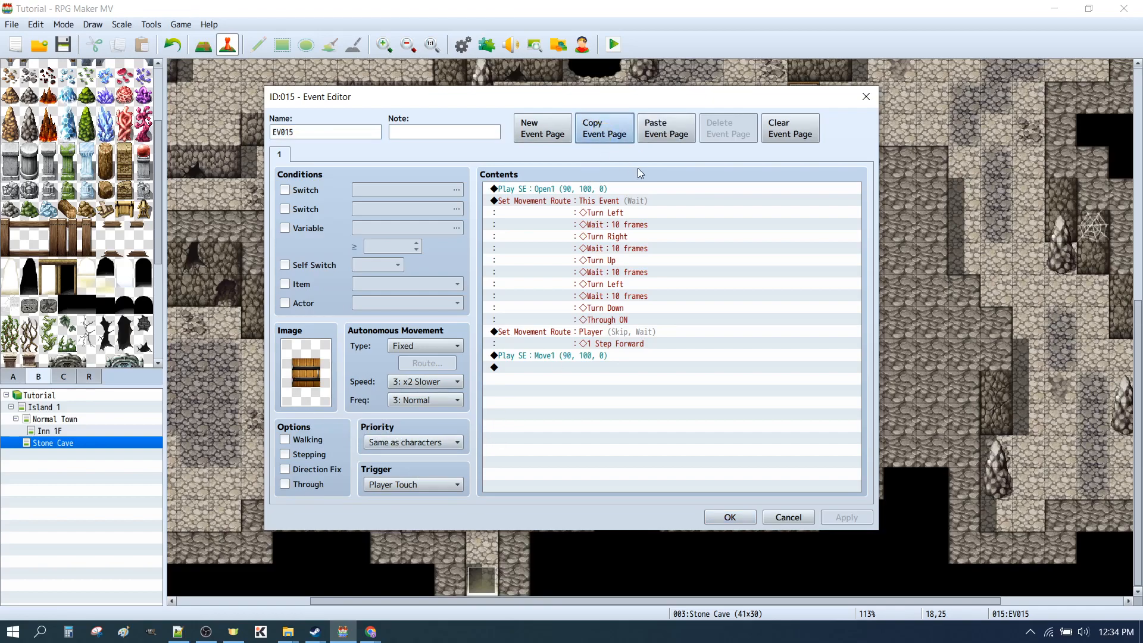
pyautogui.click(669, 126)
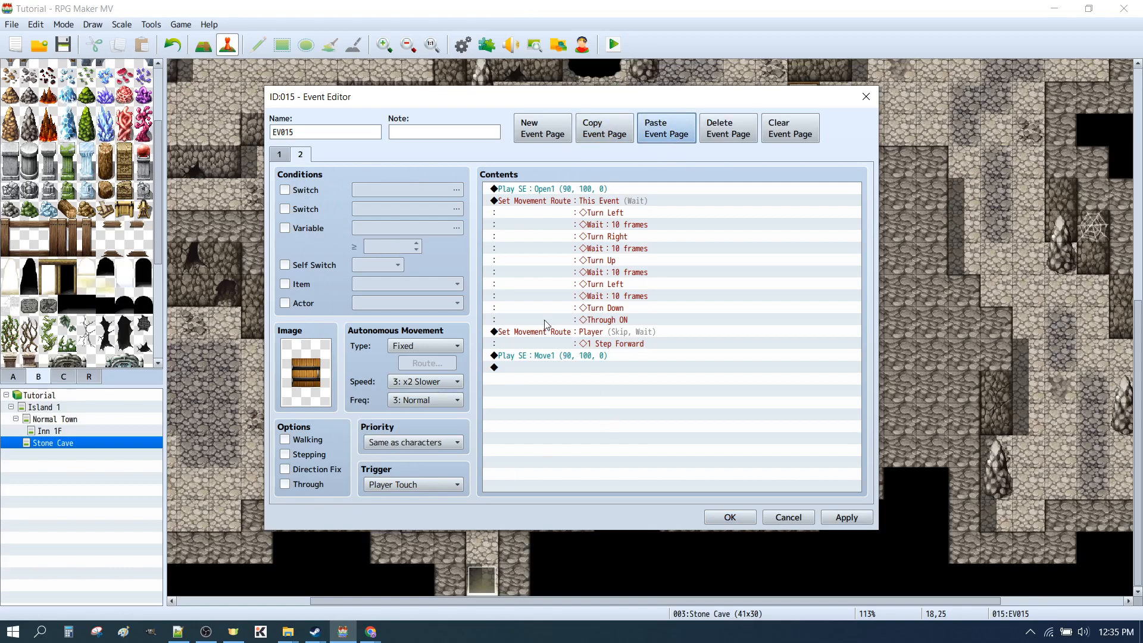
pyautogui.click(285, 190)
pyautogui.click(397, 191)
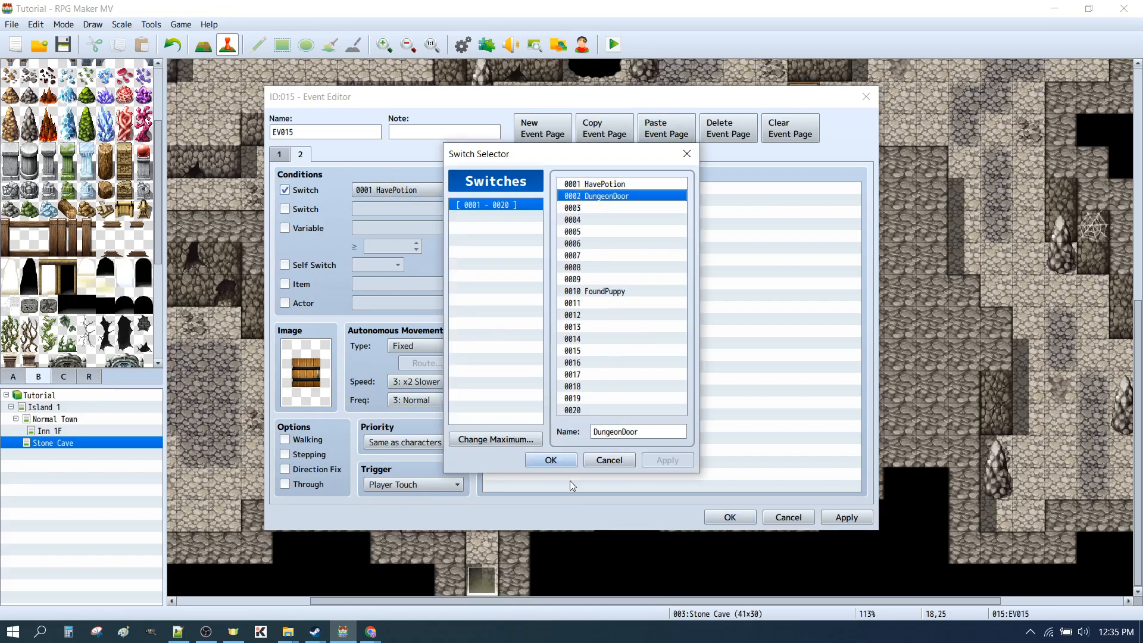
pyautogui.click(551, 460)
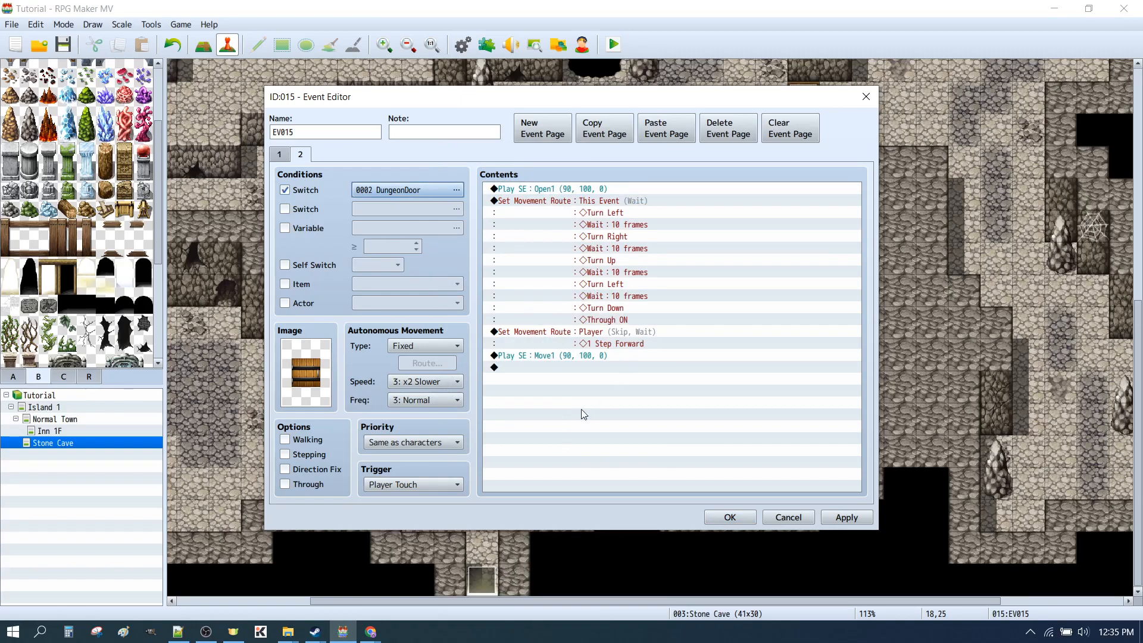
pyautogui.click(851, 519)
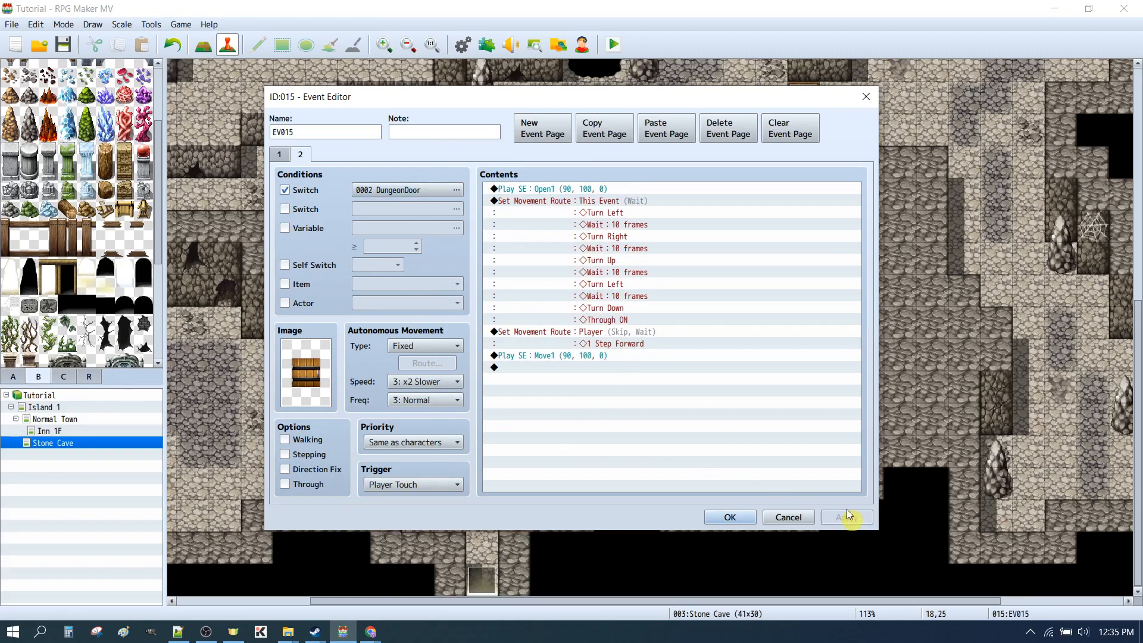
# Rename switch 0002 to DoorUnlocked, keeping it as the condition of the door event's page 2
pyautogui.click(380, 190)
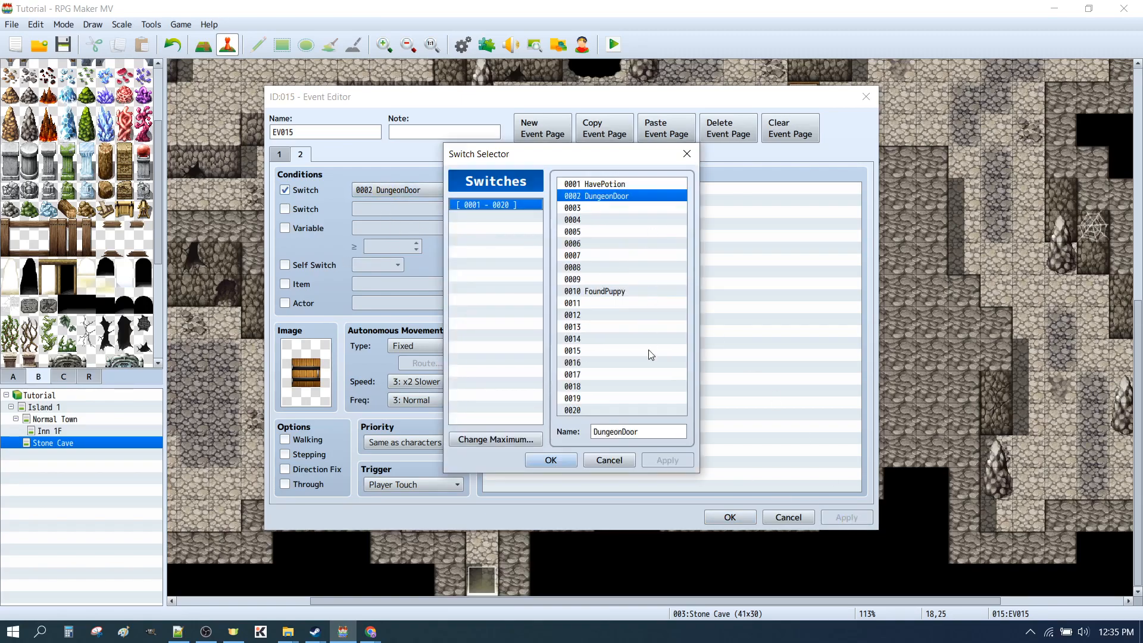
pyautogui.click(622, 434)
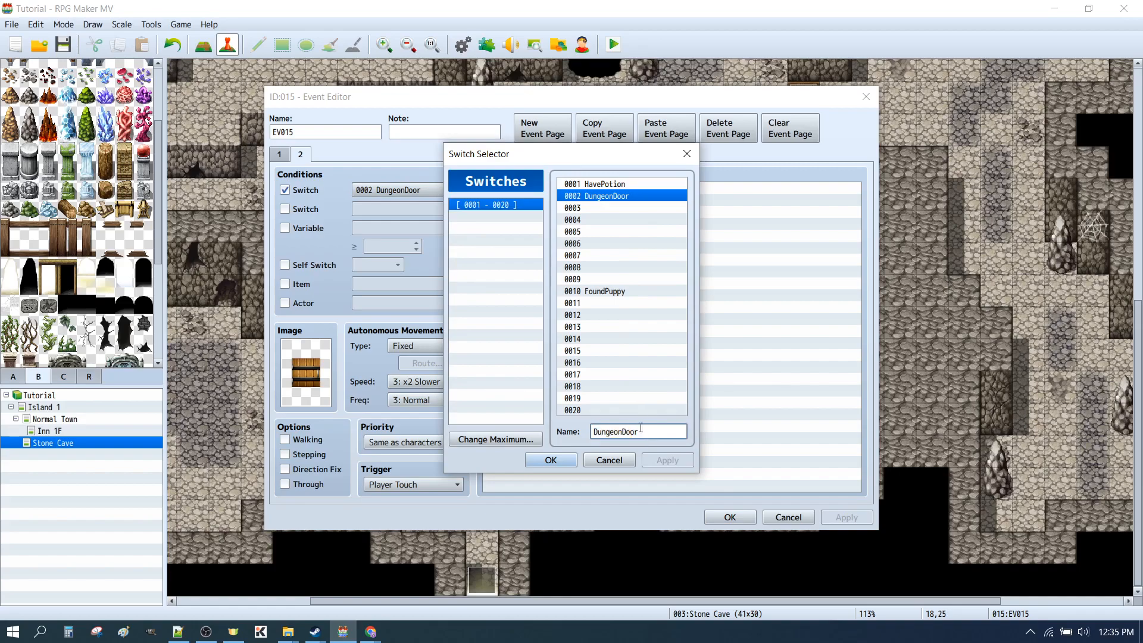
pyautogui.hotkey('shift', 'Home')
pyautogui.press('BackSpace')
pyautogui.write('Unlocked')
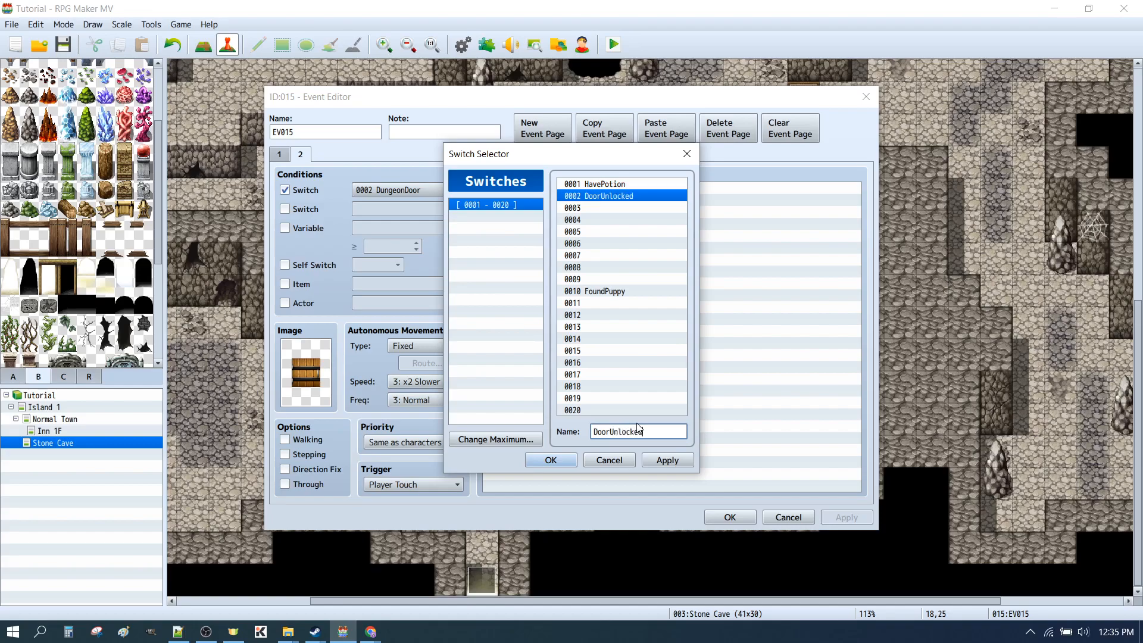
pyautogui.click(663, 460)
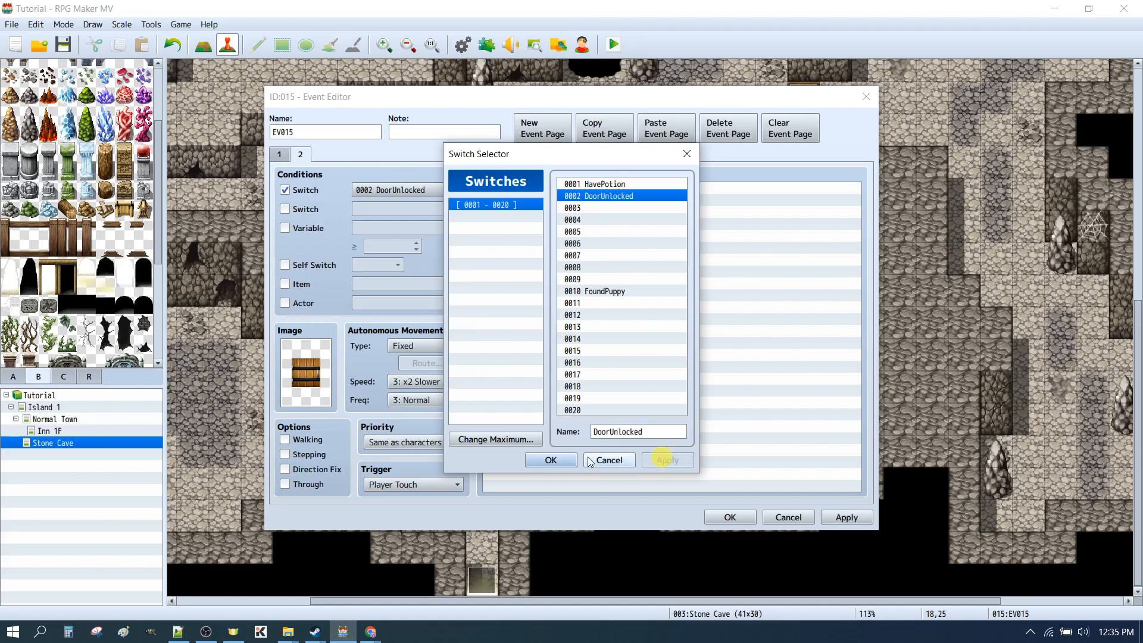
pyautogui.click(547, 460)
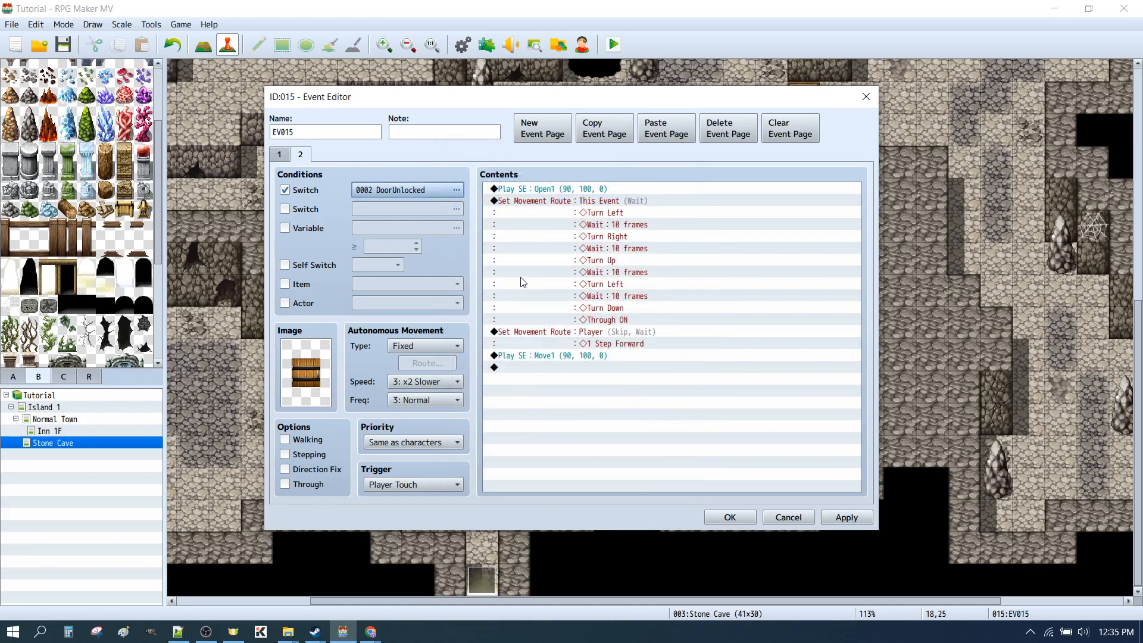
# Delete all event commands from page 1 of the door event
pyautogui.click(277, 155)
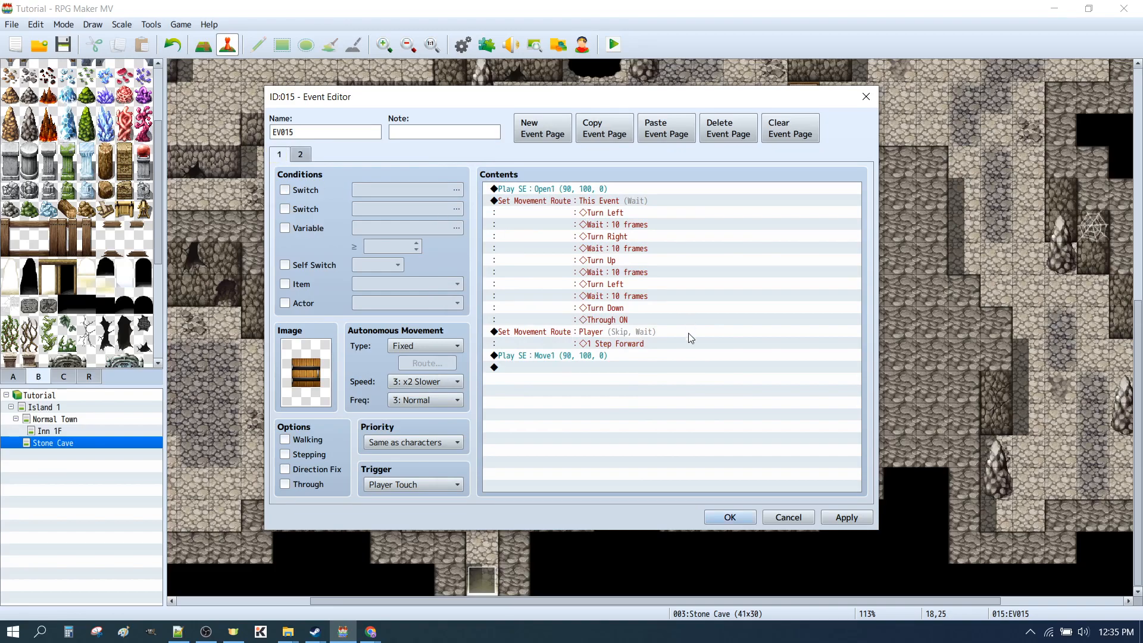
pyautogui.click(688, 335)
pyautogui.hotkey('ctrl', 'a')
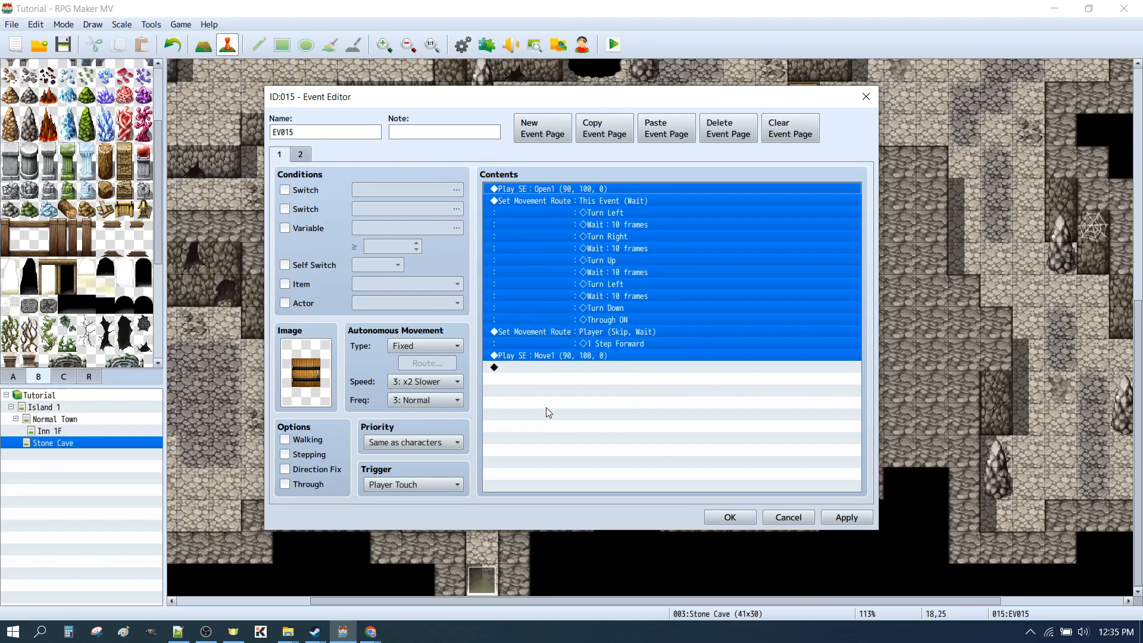
pyautogui.press('Delete')
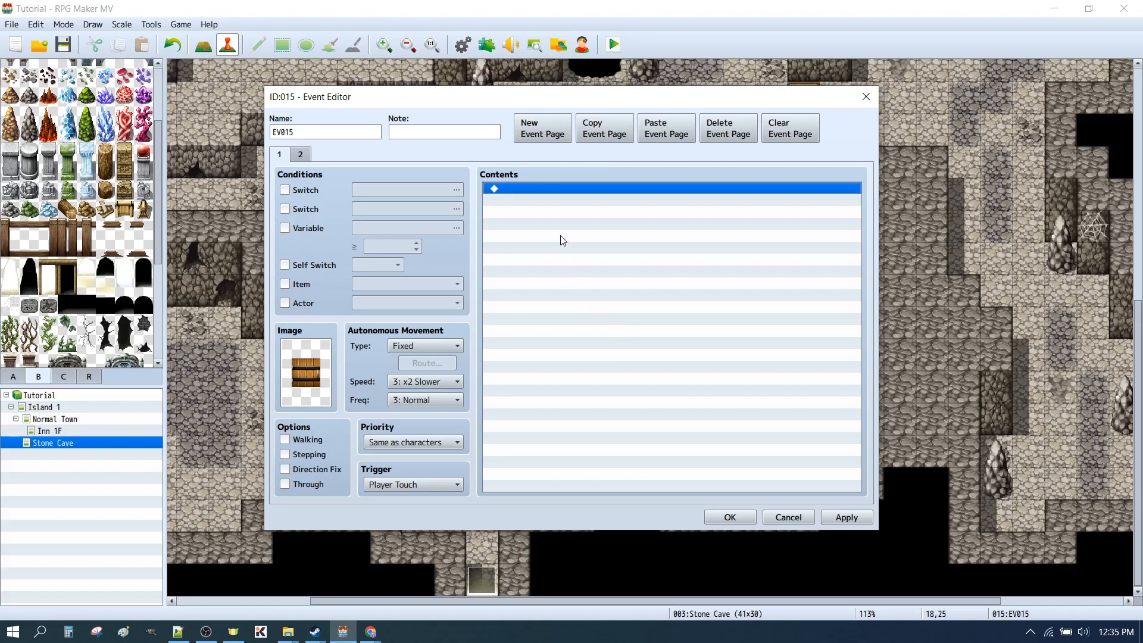
# Add a Show Text command reading "The door is locked." to page 1, and confirm the event
pyautogui.doubleClick(540, 189)
pyautogui.click(588, 192)
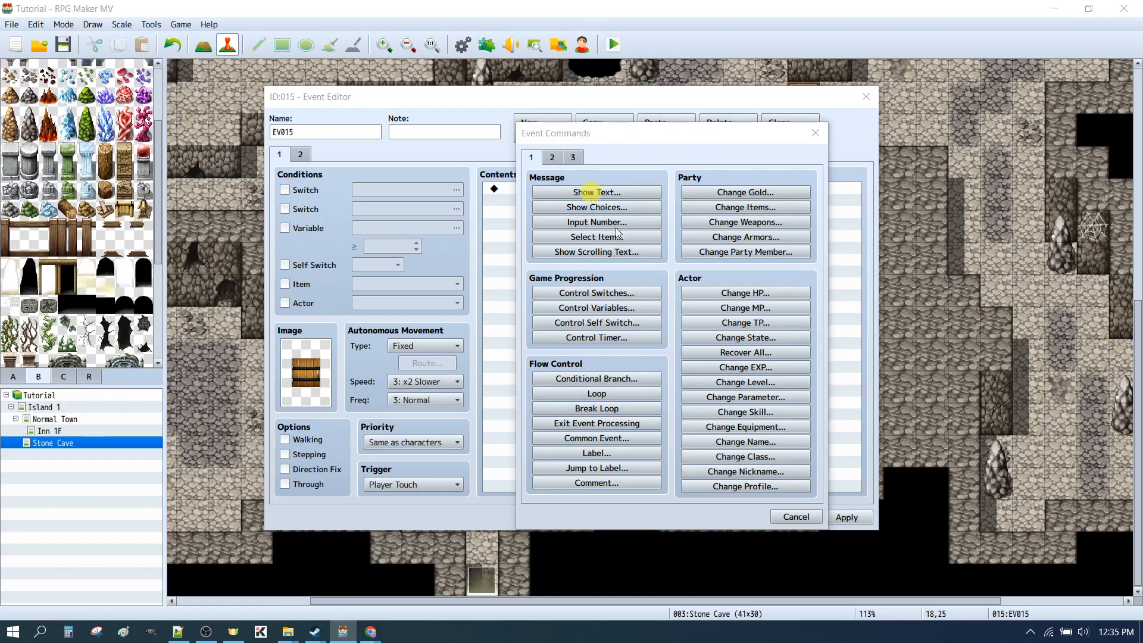
pyautogui.write('The door is locked.')
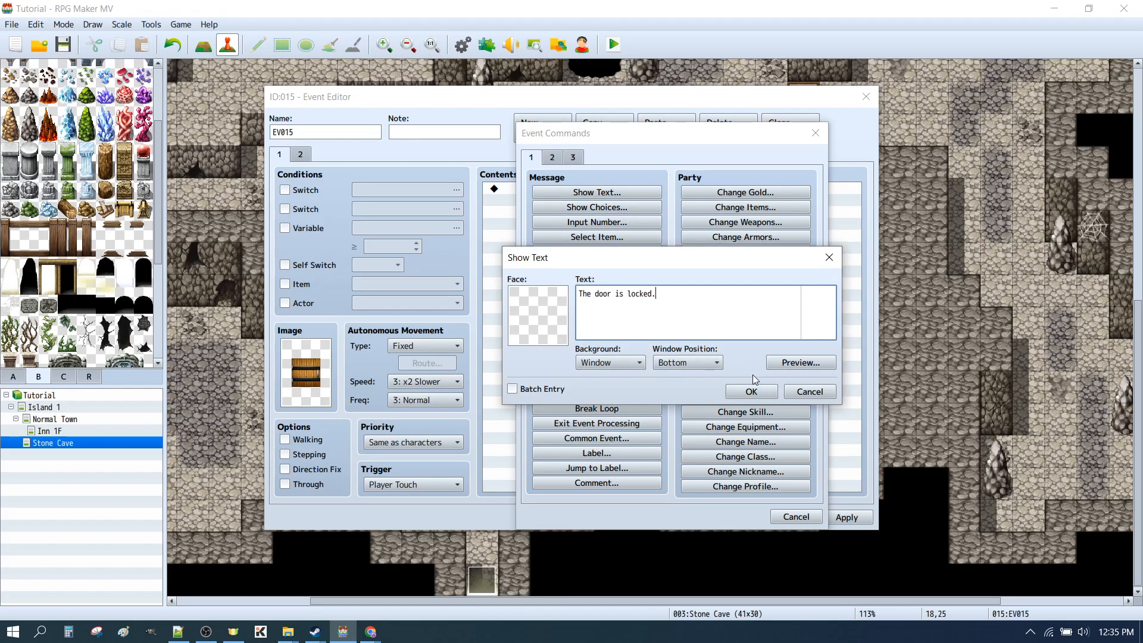
pyautogui.click(744, 393)
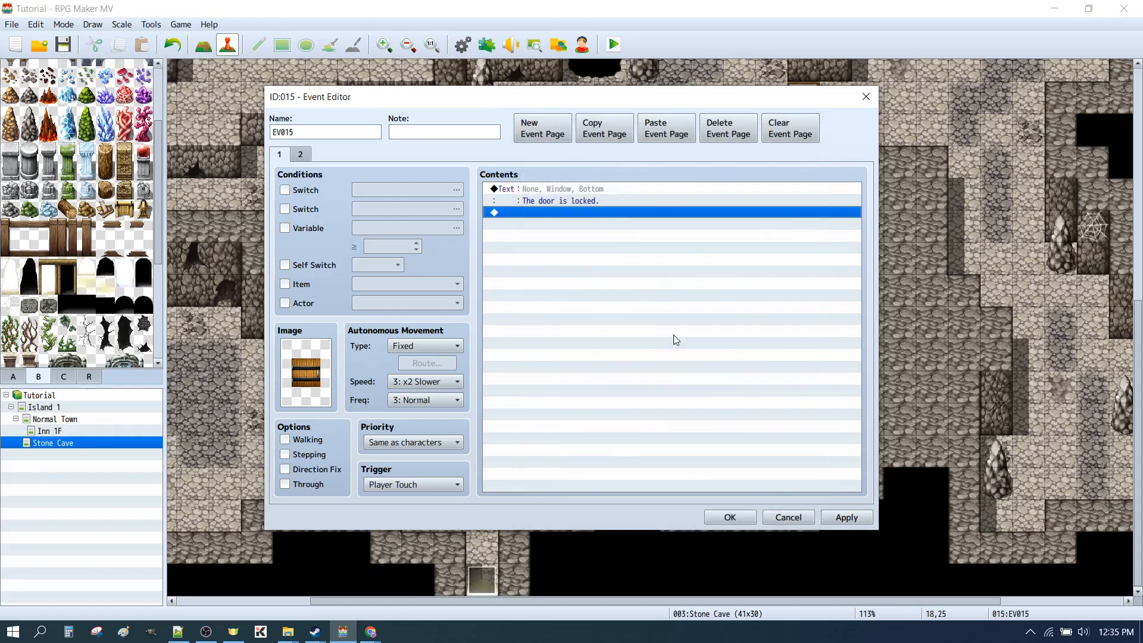
pyautogui.click(848, 522)
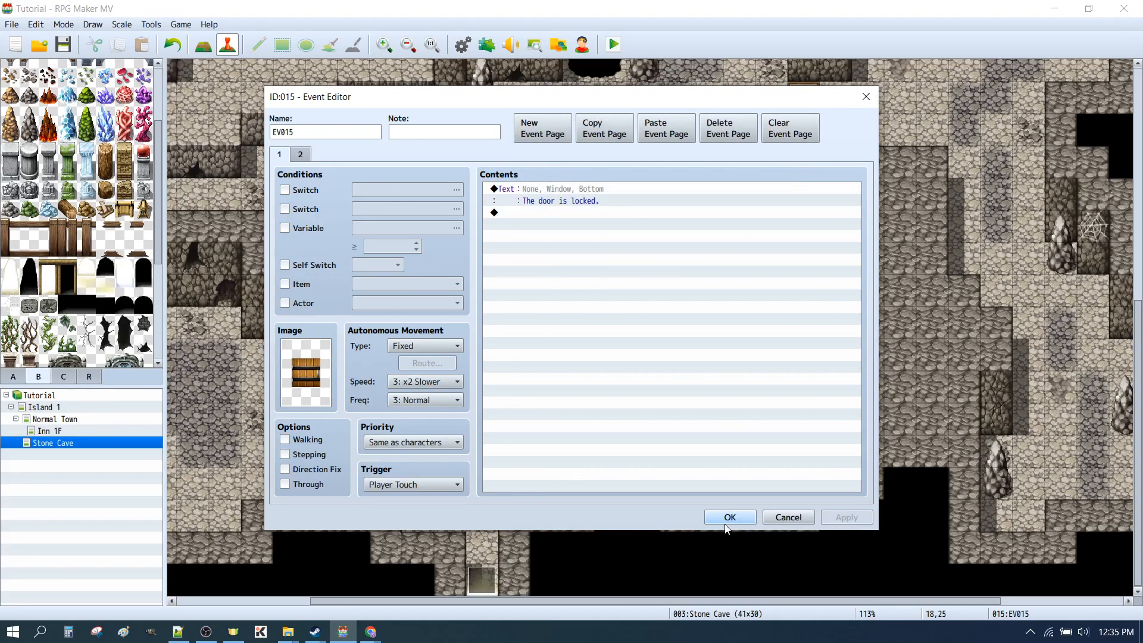
pyautogui.click(727, 519)
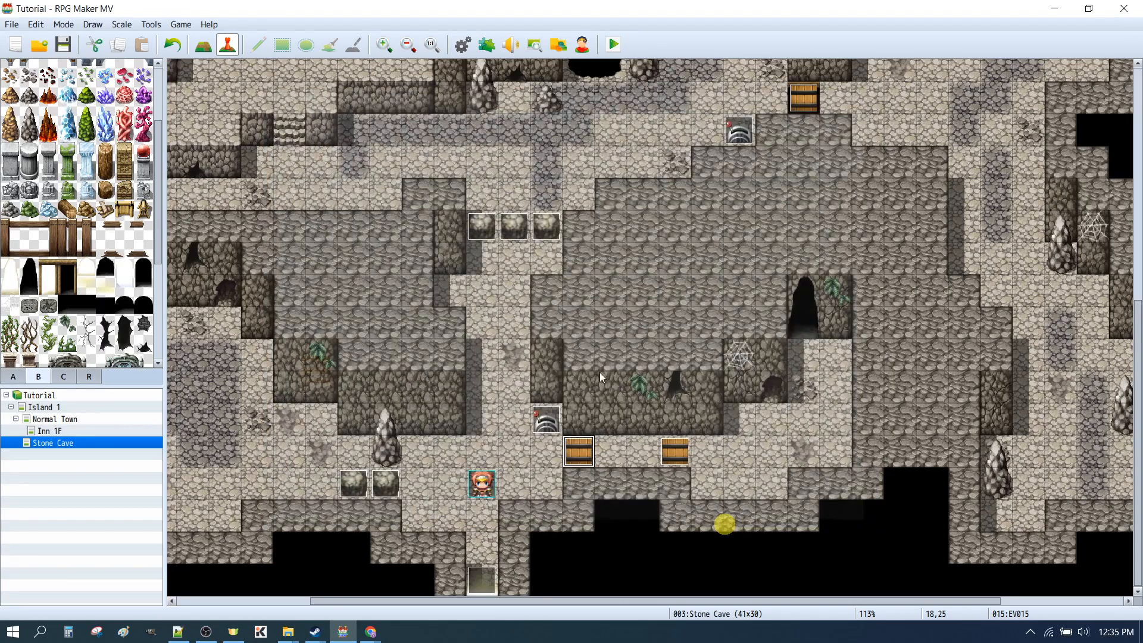
# Save and playtest the map, pulling the lower lever and walking through the door beside it and back
pyautogui.click(616, 46)
pyautogui.click(520, 335)
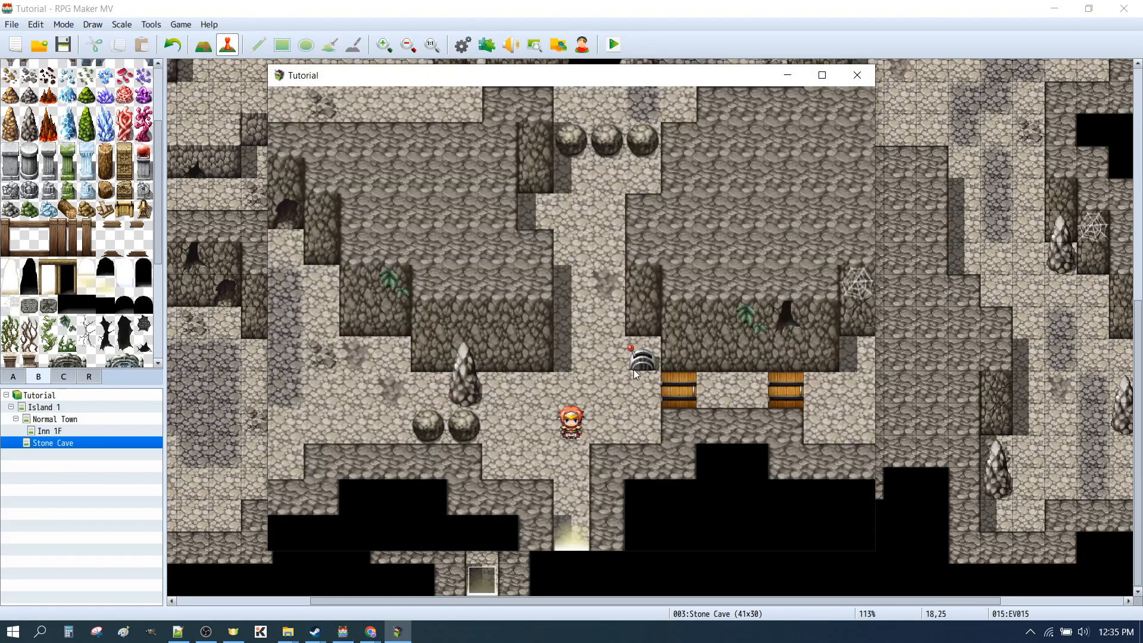
pyautogui.click(637, 364)
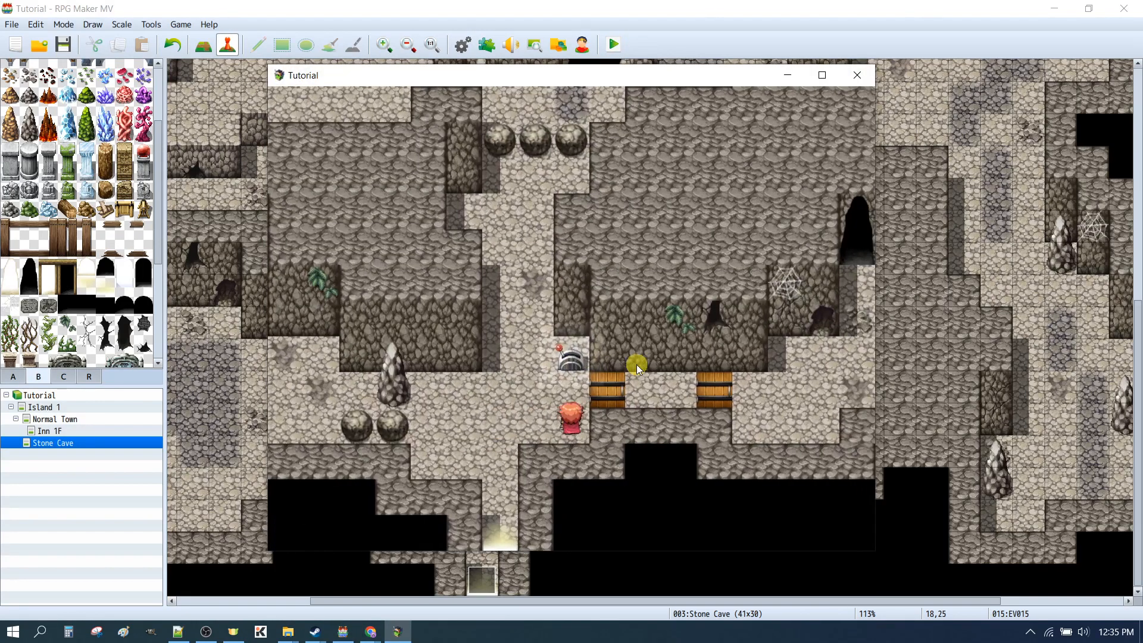
pyautogui.click(608, 387)
pyautogui.click(720, 388)
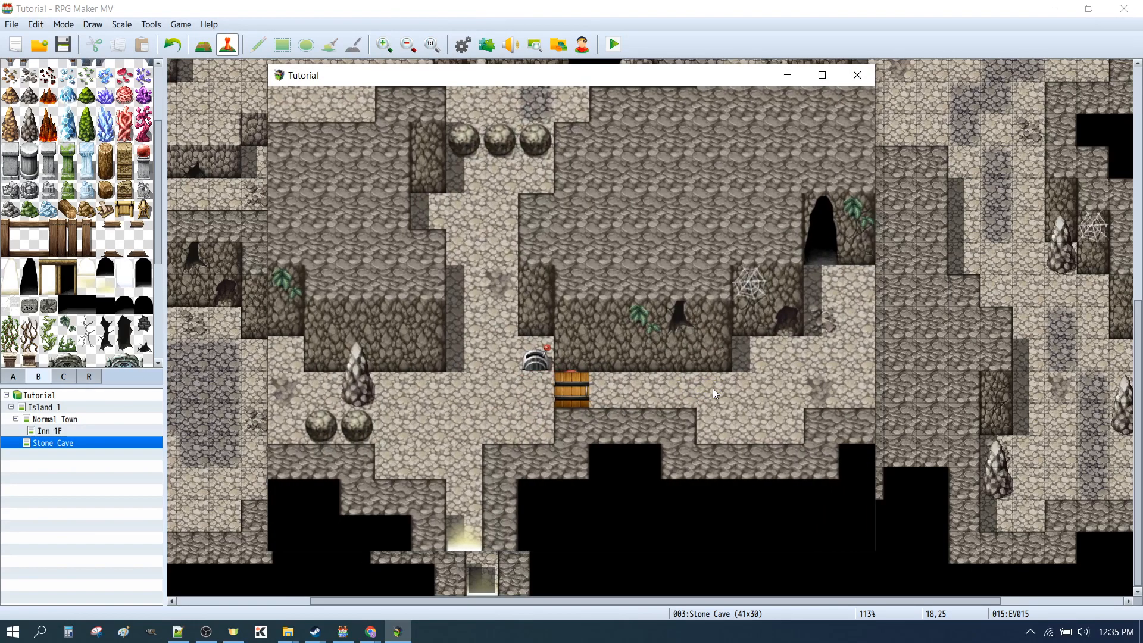
pyautogui.click(362, 404)
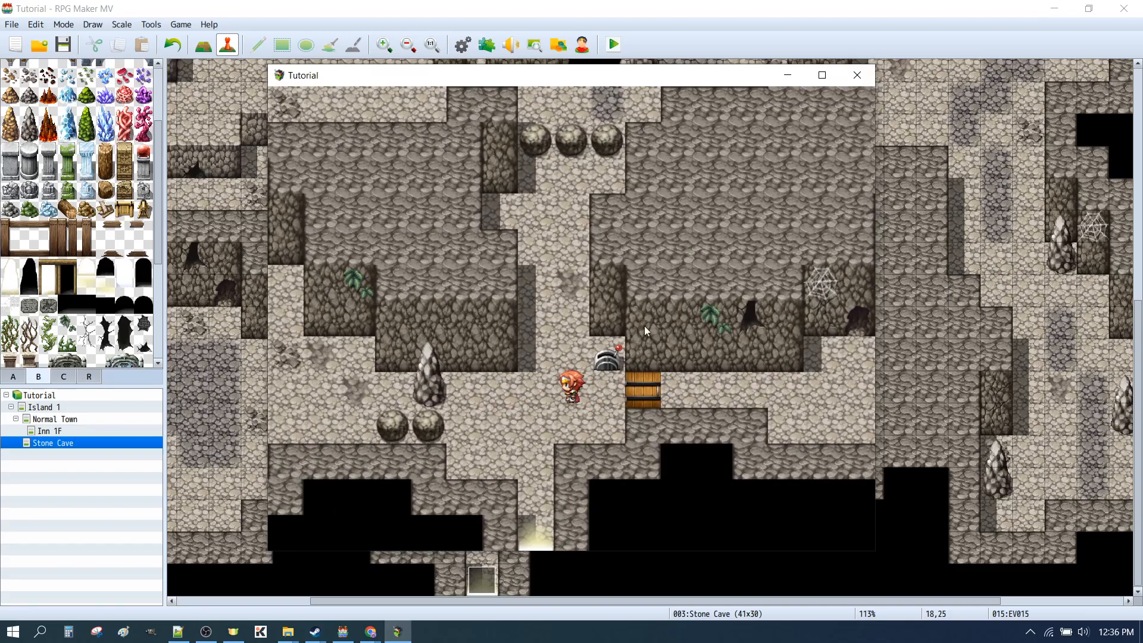
# Flip the lever back to test the locked door, then flip it again and walk through the doorway and back
pyautogui.click(600, 360)
pyautogui.click(612, 393)
pyautogui.click(608, 388)
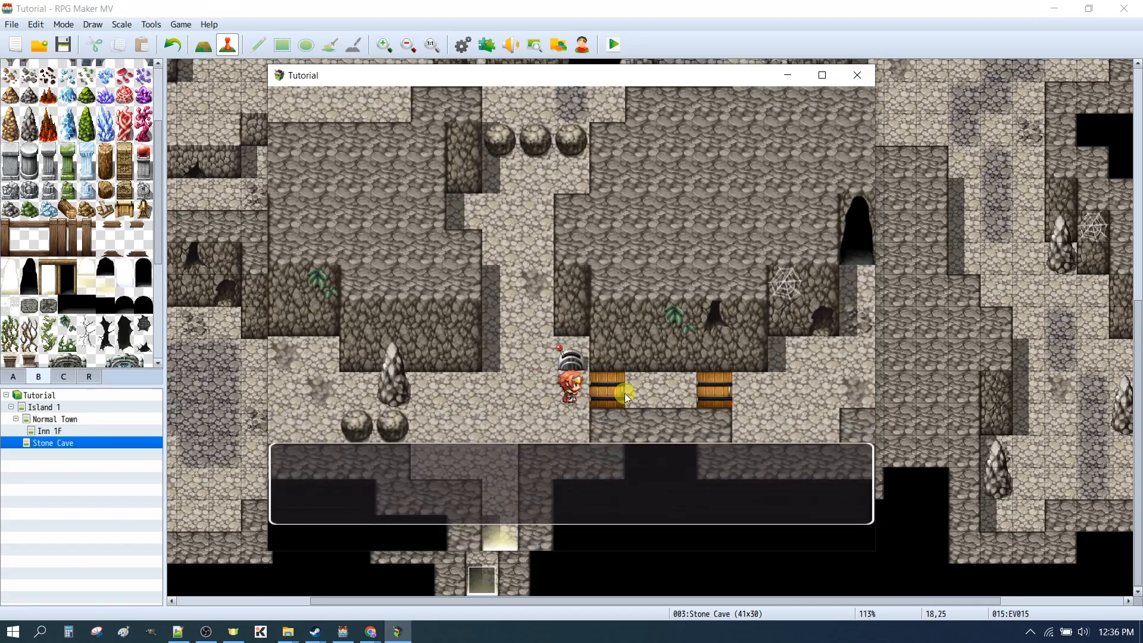
pyautogui.click(575, 357)
pyautogui.click(572, 360)
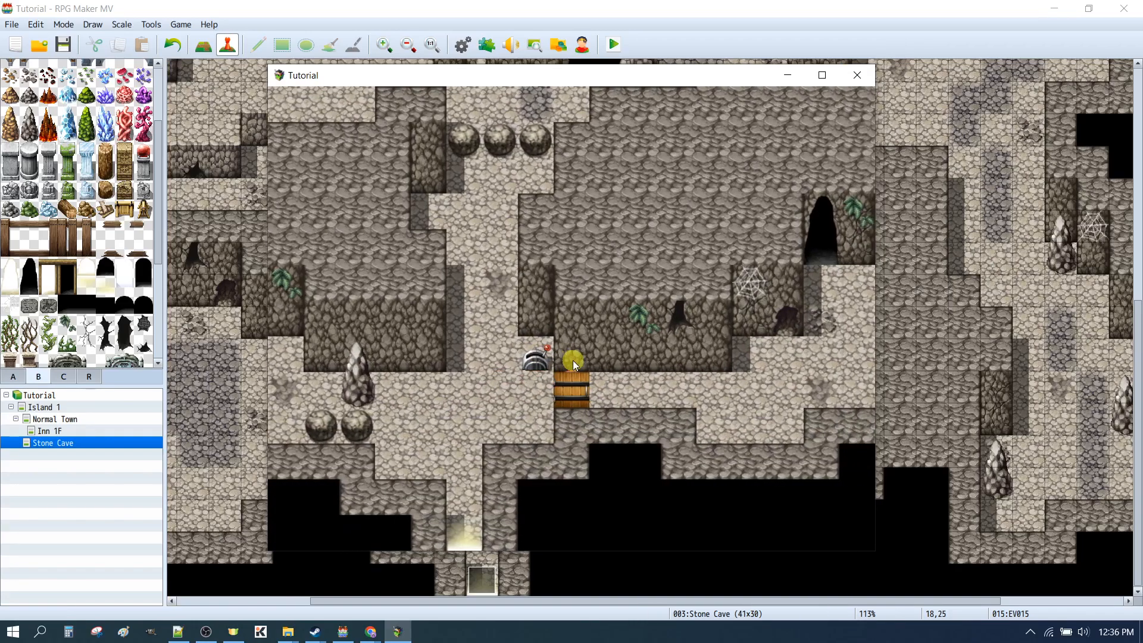
pyautogui.click(705, 400)
pyautogui.click(369, 398)
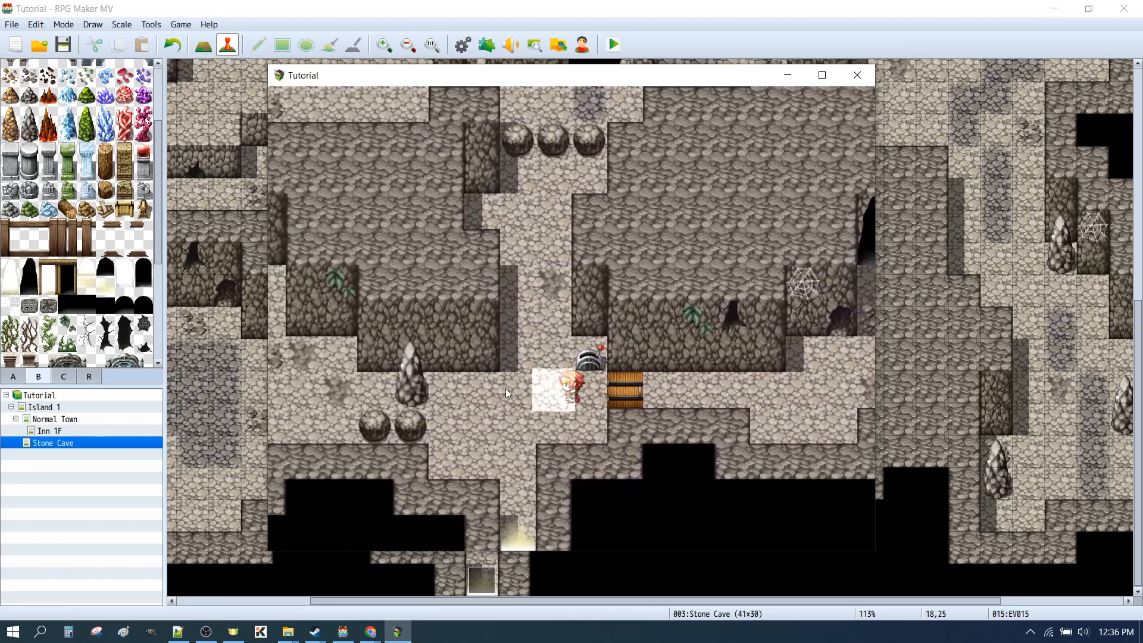
# Flip the lever once more, try the locked door repeatedly, and close the playtest
pyautogui.click(612, 368)
pyautogui.click(623, 391)
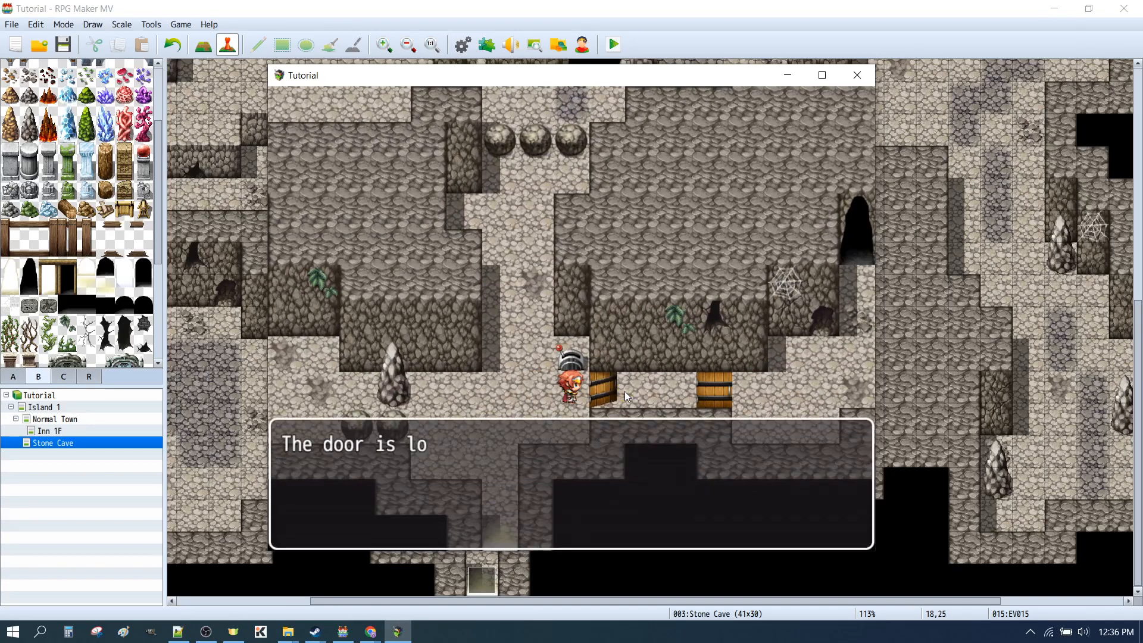
pyautogui.click(617, 439)
pyautogui.click(609, 400)
pyautogui.click(610, 443)
pyautogui.click(846, 79)
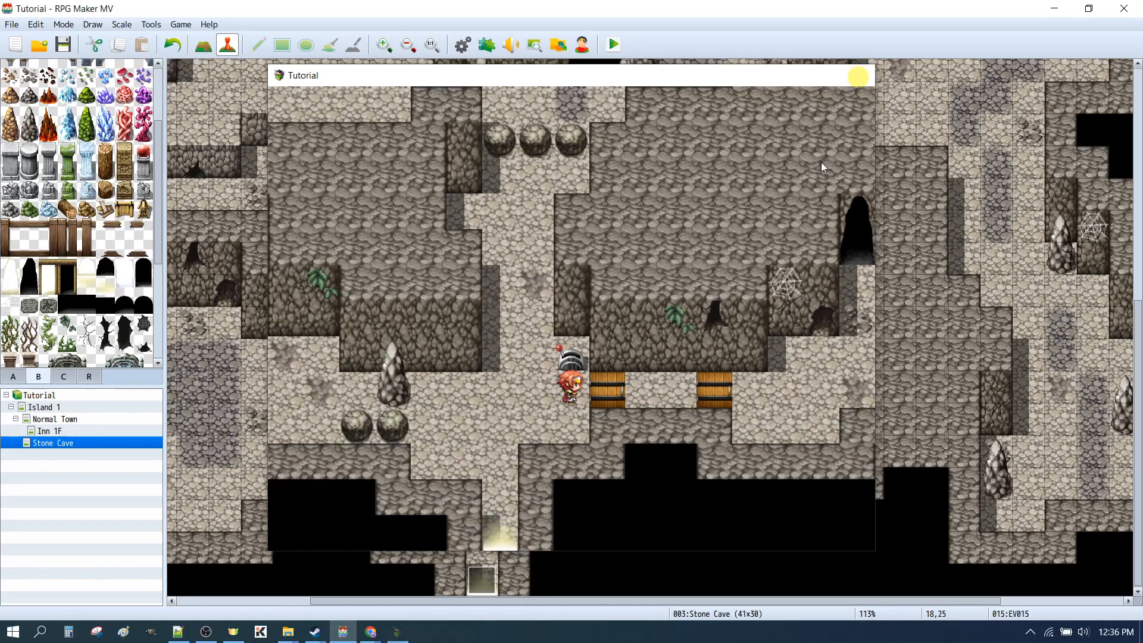
# Enable Walking and Direction Fix on page 1 of the door event beside the lower lever, and confirm the event
pyautogui.click(571, 448)
pyautogui.doubleClick(571, 448)
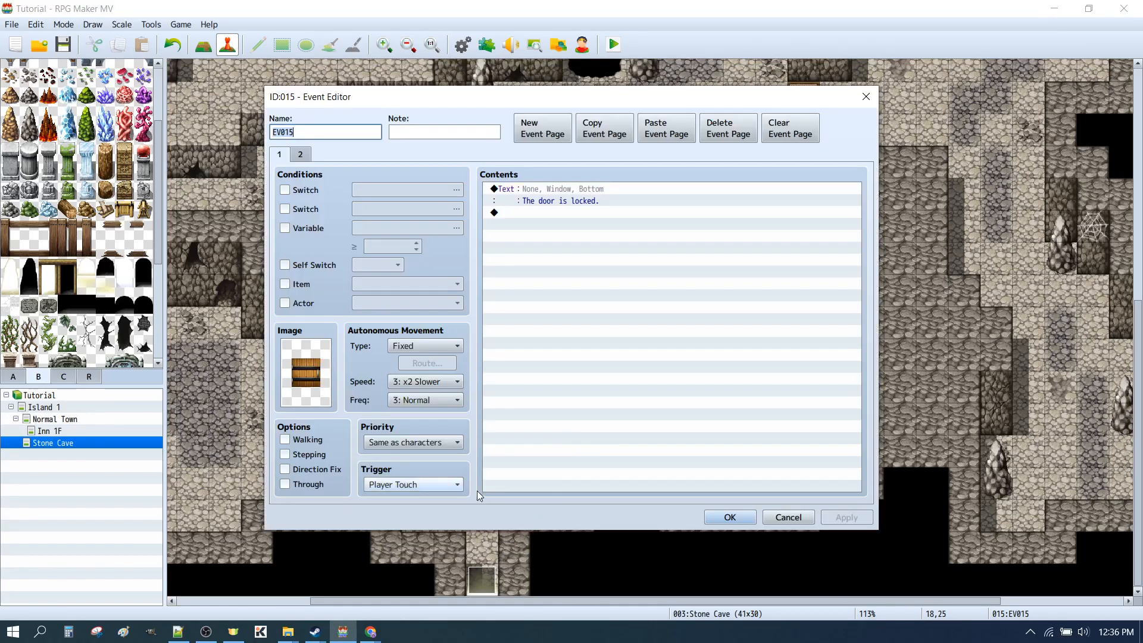
pyautogui.click(285, 440)
pyautogui.click(289, 471)
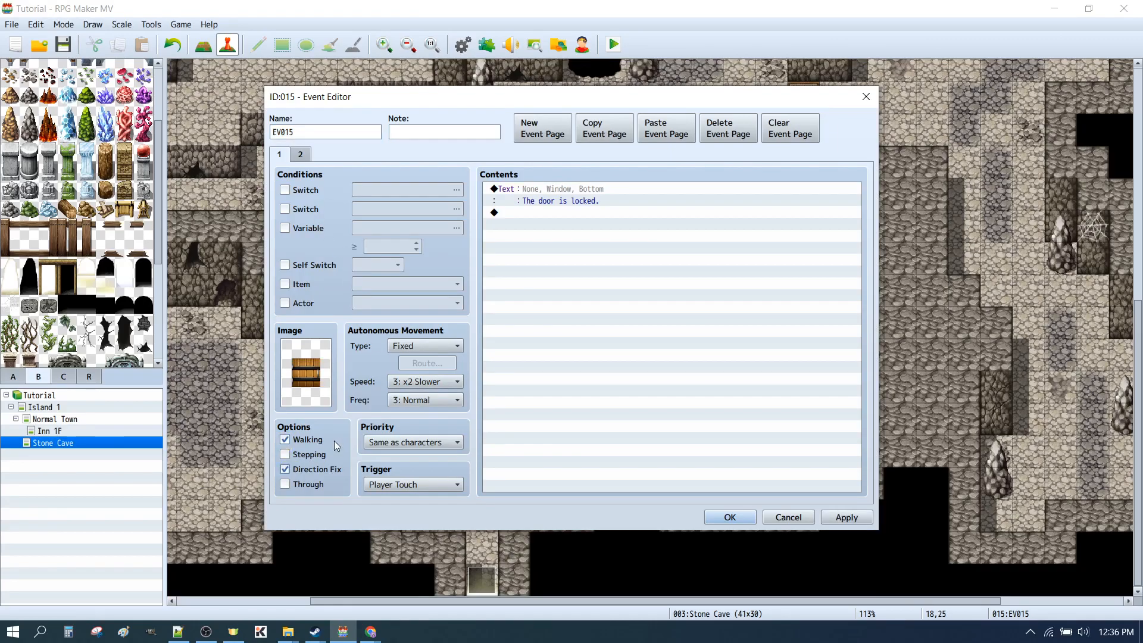
pyautogui.click(831, 520)
pyautogui.click(712, 519)
# Compare the page 1 options of the LeverOperatedDoor event with those of the door beside the lower lever
pyautogui.doubleClick(578, 450)
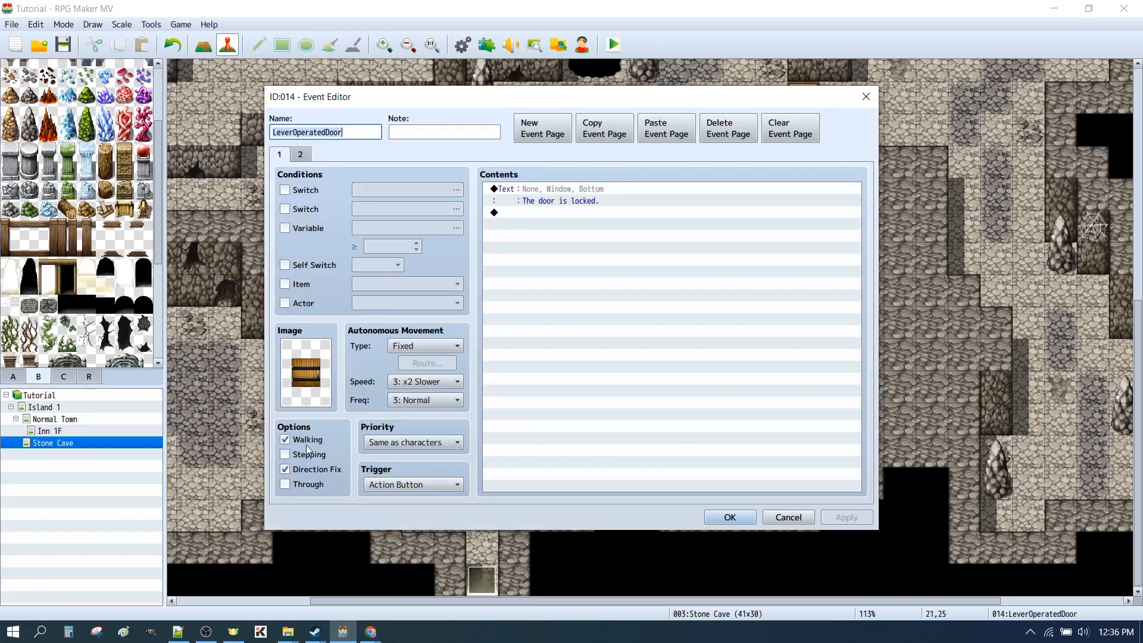
pyautogui.click(730, 517)
pyautogui.doubleClick(573, 449)
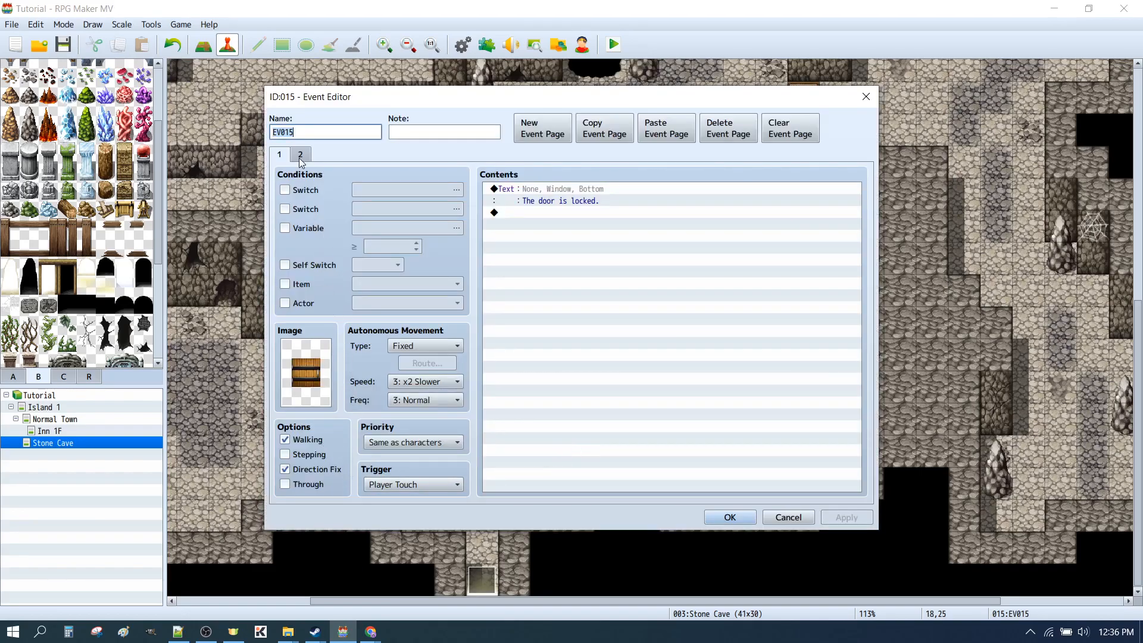
pyautogui.click(718, 517)
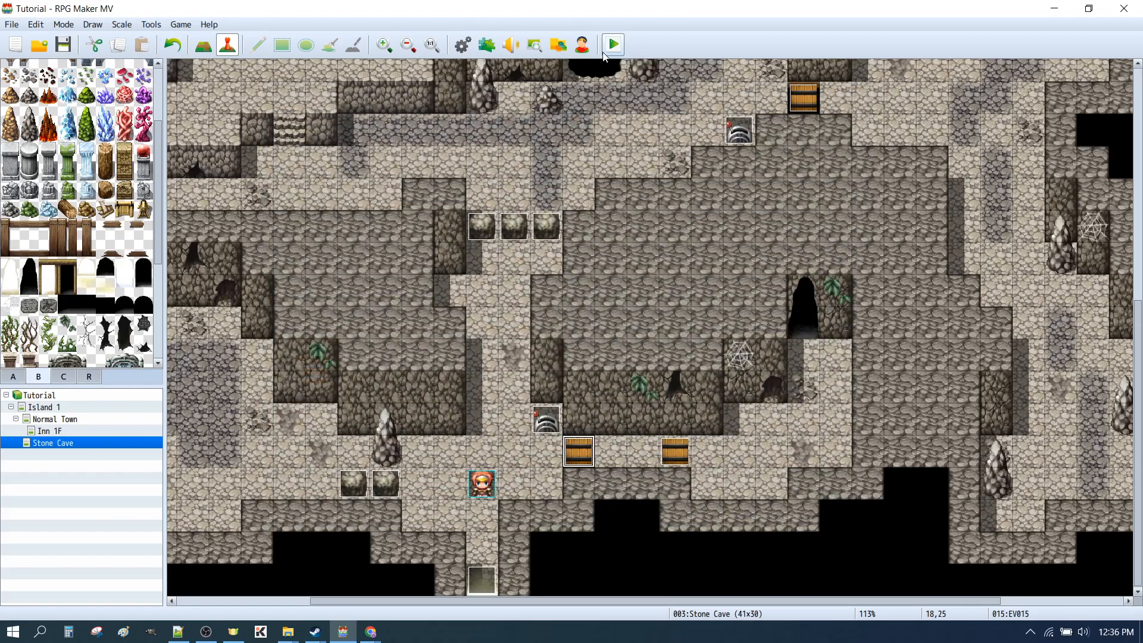
# Save the changes, start a playtest, and try the locked door before flipping the lower lever beside it
pyautogui.click(612, 45)
pyautogui.click(521, 333)
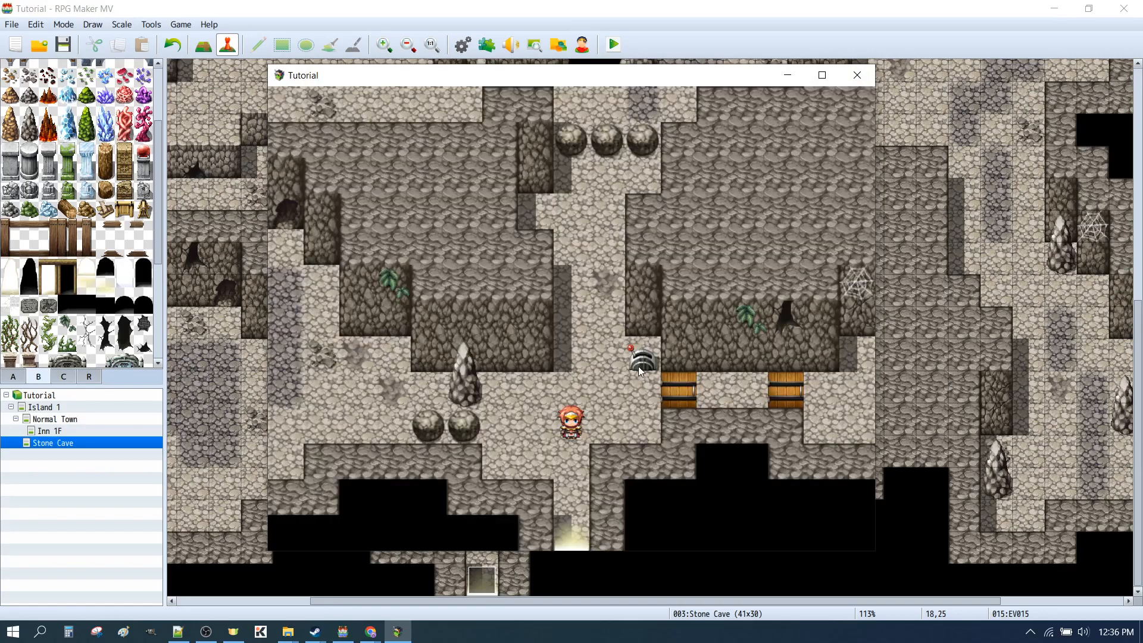
pyautogui.click(638, 363)
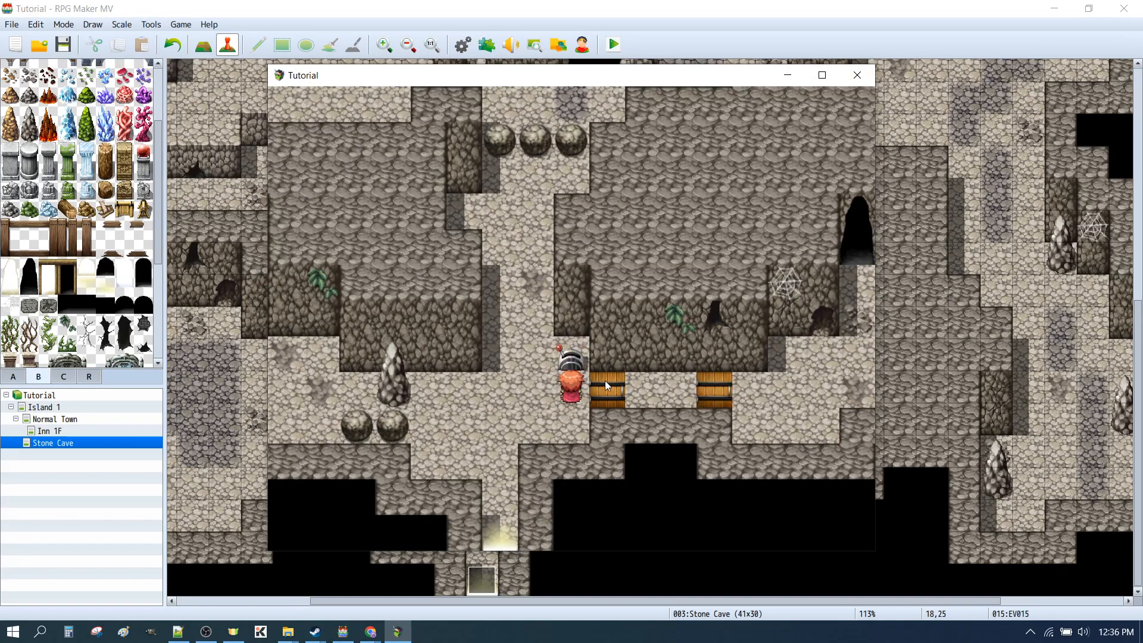
pyautogui.click(615, 419)
pyautogui.click(606, 390)
pyautogui.click(638, 414)
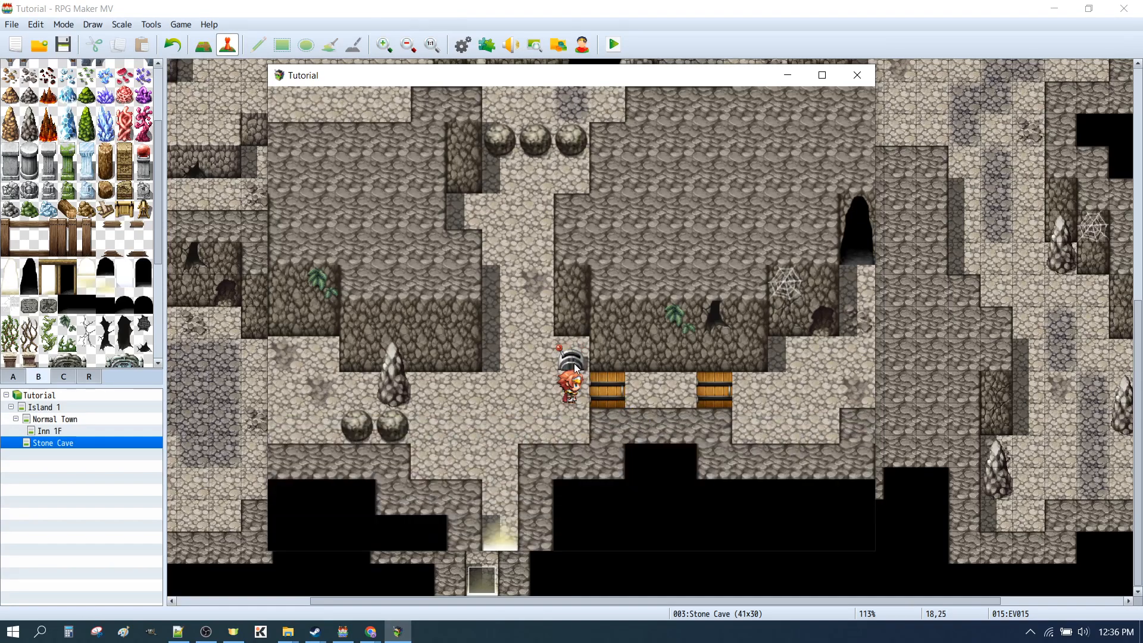
# Walk back and forth through the unlocked door beside the lower lever several times, and close the playtest
pyautogui.click(720, 397)
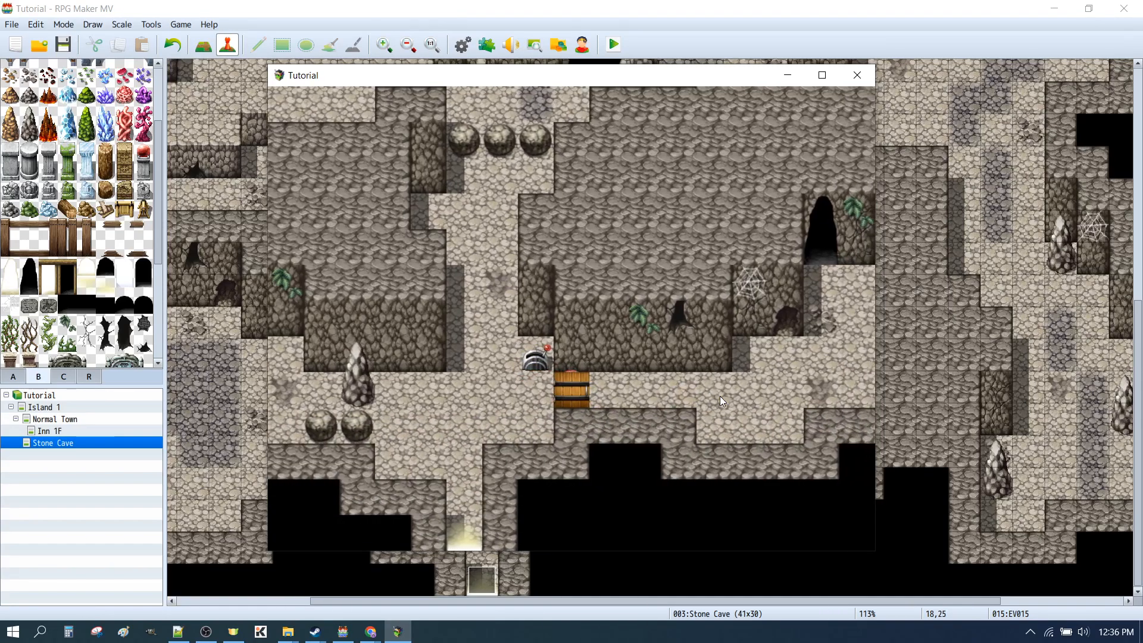
pyautogui.click(342, 402)
pyautogui.click(756, 393)
pyautogui.click(405, 398)
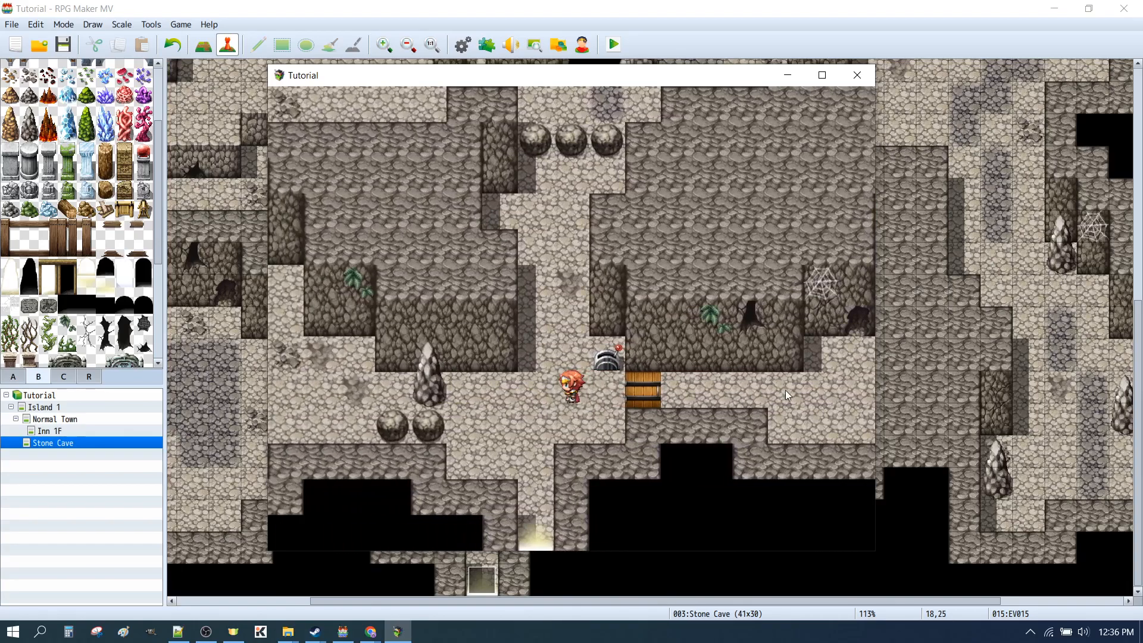
pyautogui.click(785, 390)
pyautogui.click(401, 397)
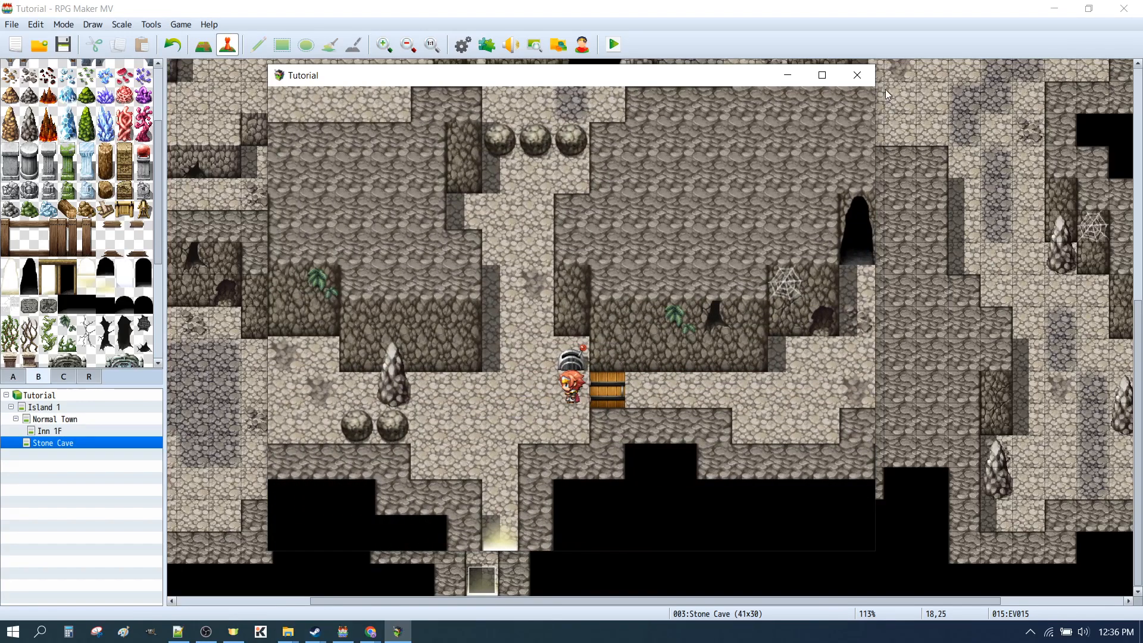
pyautogui.click(860, 74)
# Examine the This Event movement route on page 2 of the door event beside the lower lever, and dismiss it without edits
pyautogui.click(575, 456)
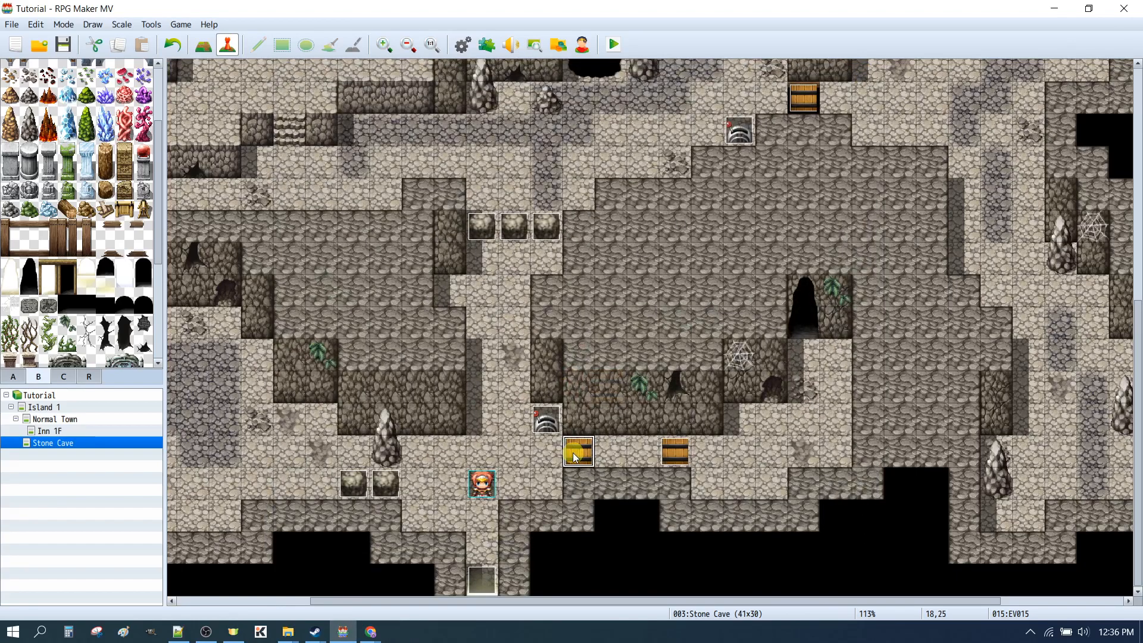
pyautogui.doubleClick(575, 455)
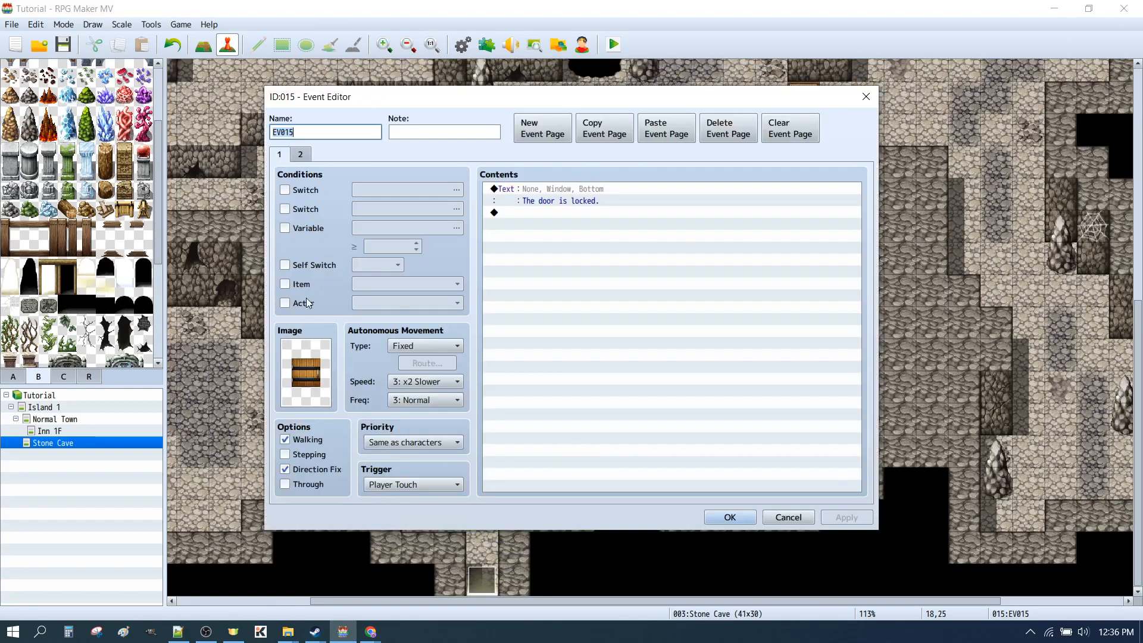
pyautogui.click(304, 158)
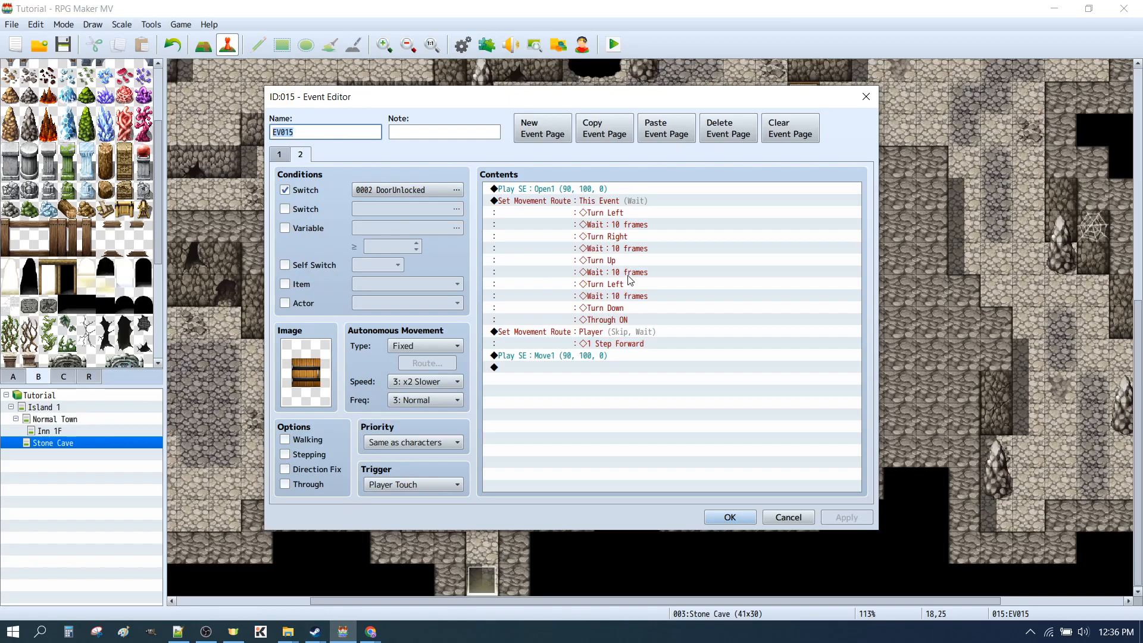
pyautogui.click(546, 206)
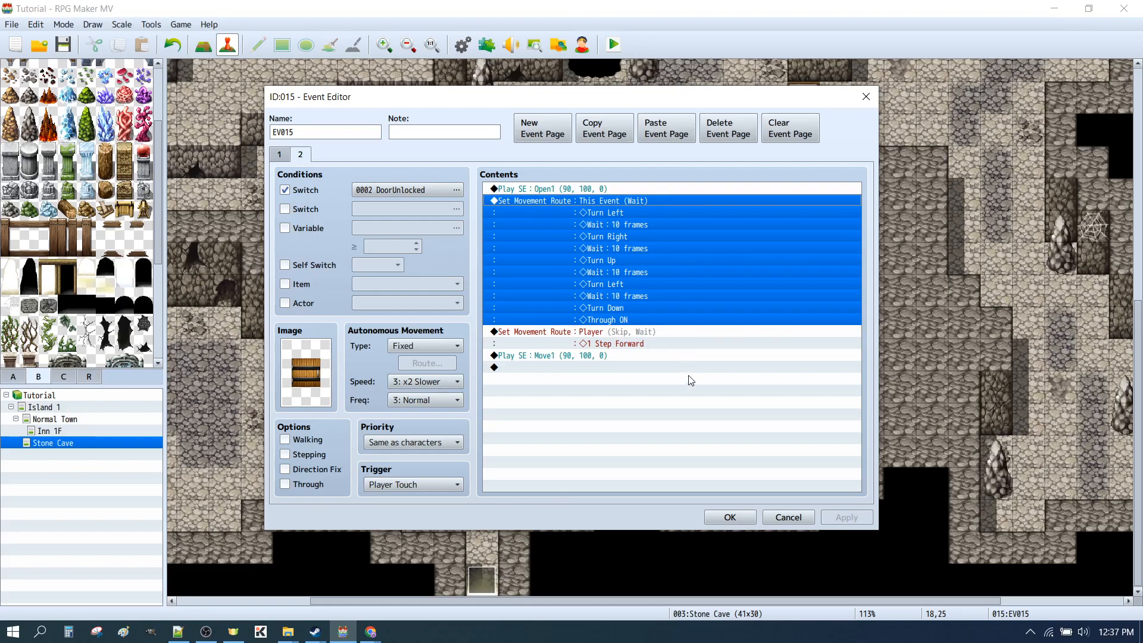
pyautogui.doubleClick(669, 294)
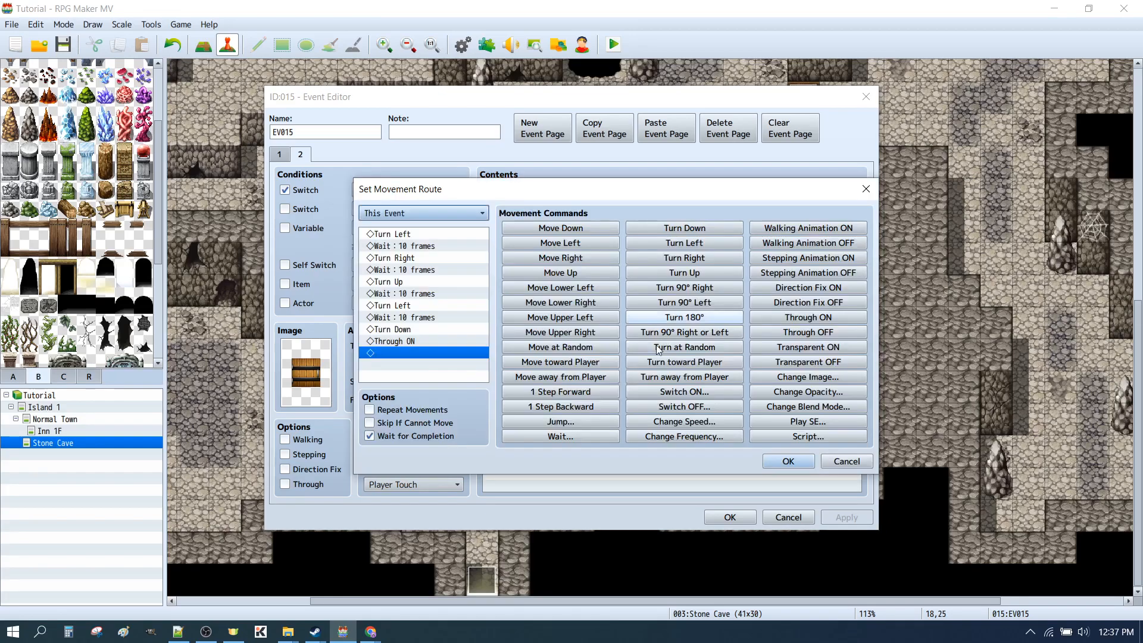
pyautogui.click(409, 340)
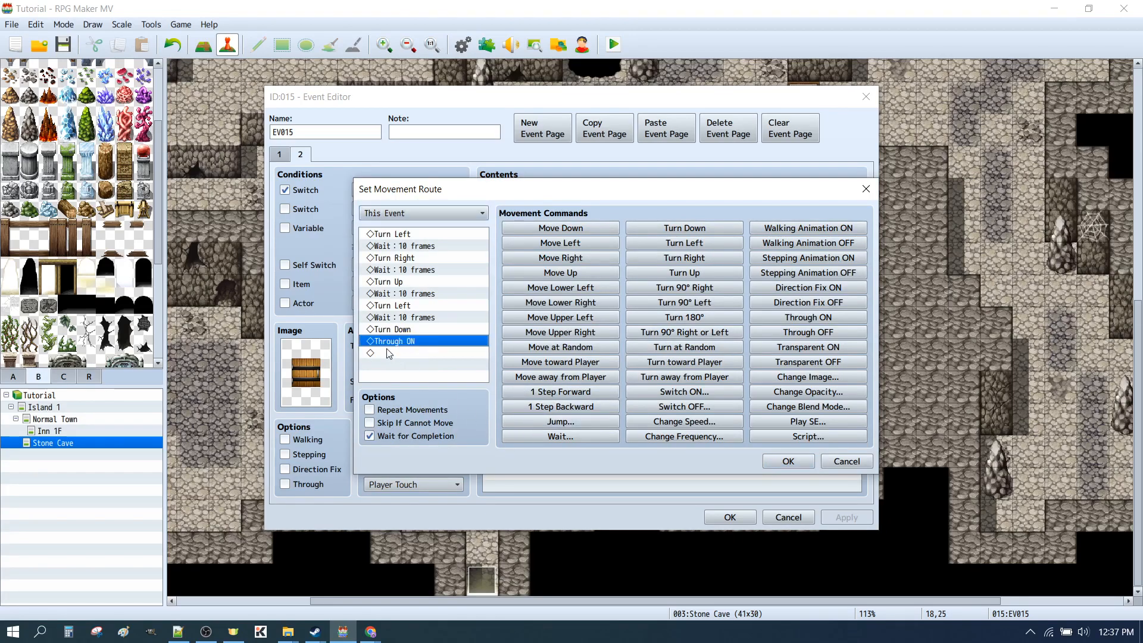
pyautogui.click(841, 466)
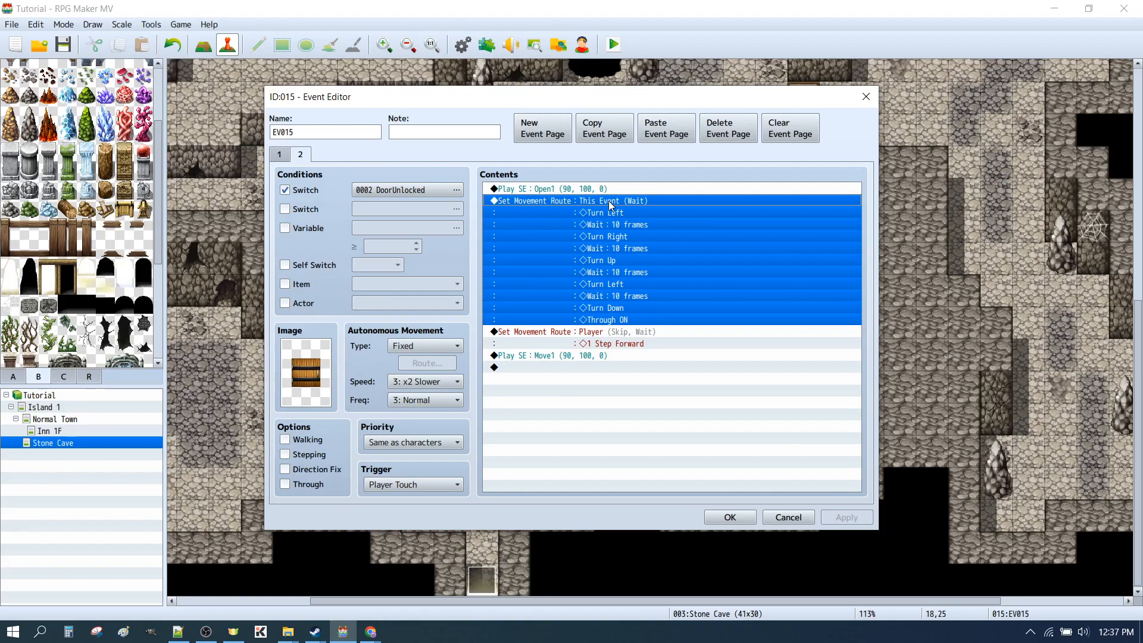
# Disable Wait for Completion in the This Event movement route on page 2 of the door event, and confirm the event
pyautogui.doubleClick(658, 240)
pyautogui.click(372, 437)
pyautogui.click(783, 462)
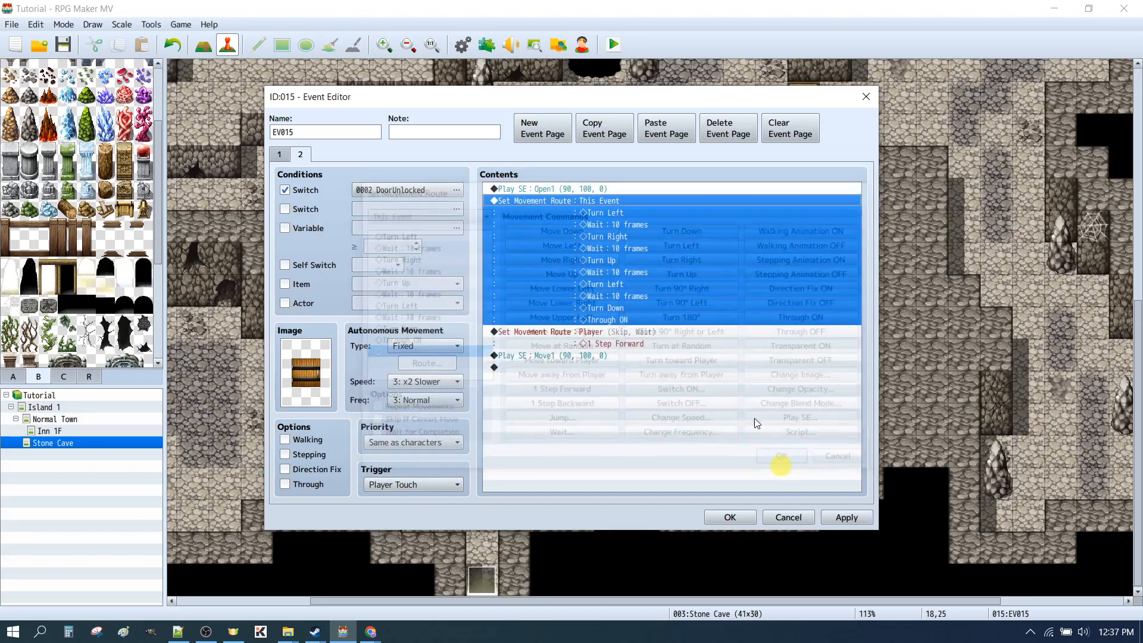
pyautogui.click(742, 517)
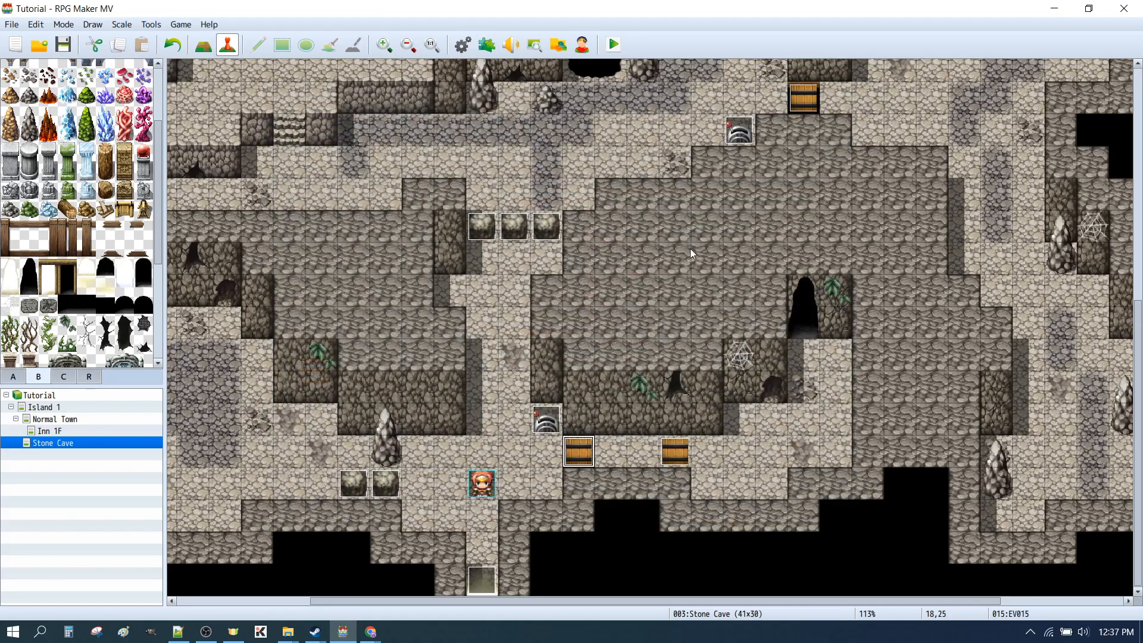
# Save the changes, start a playtest, flip the lower lever, and walk through the unlocked door and back
pyautogui.click(614, 45)
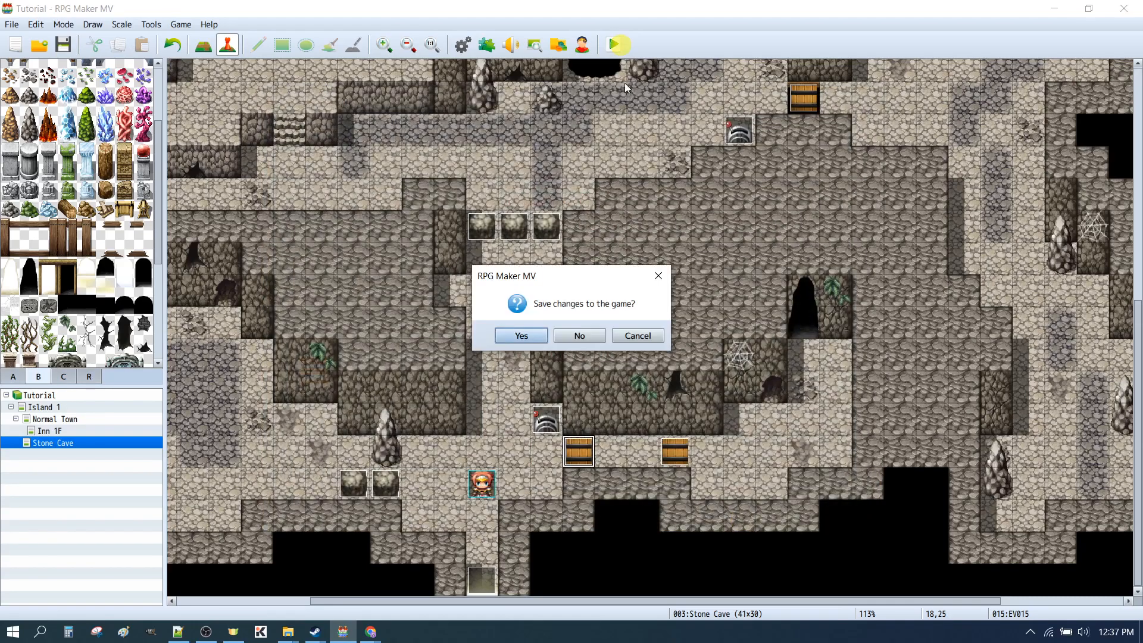
pyautogui.click(521, 337)
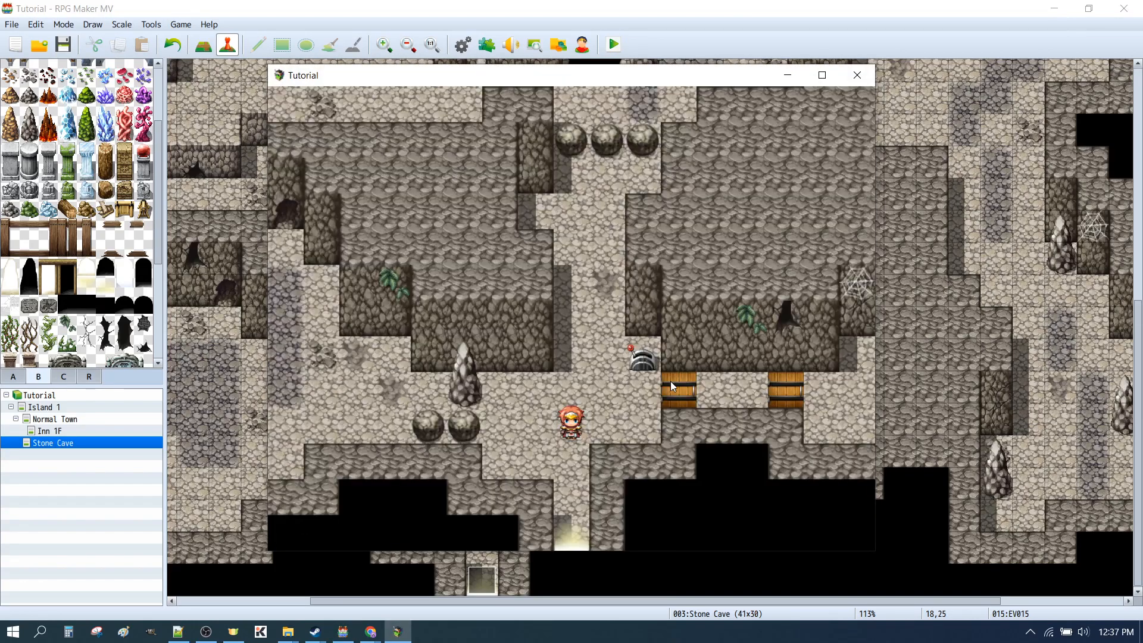
pyautogui.click(649, 363)
pyautogui.click(657, 380)
pyautogui.click(723, 407)
pyautogui.click(380, 393)
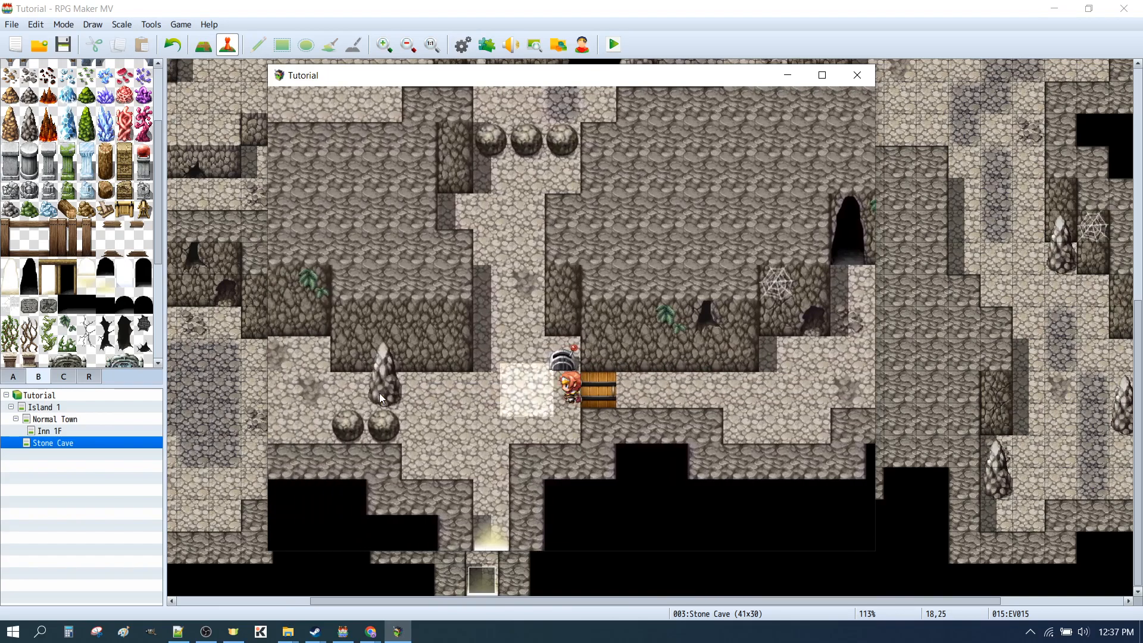
# Repeat passing through the unlocked door beside the lower lever in both directions, and close the playtest
pyautogui.click(617, 359)
pyautogui.click(713, 398)
pyautogui.click(584, 445)
pyautogui.click(572, 350)
pyautogui.click(764, 387)
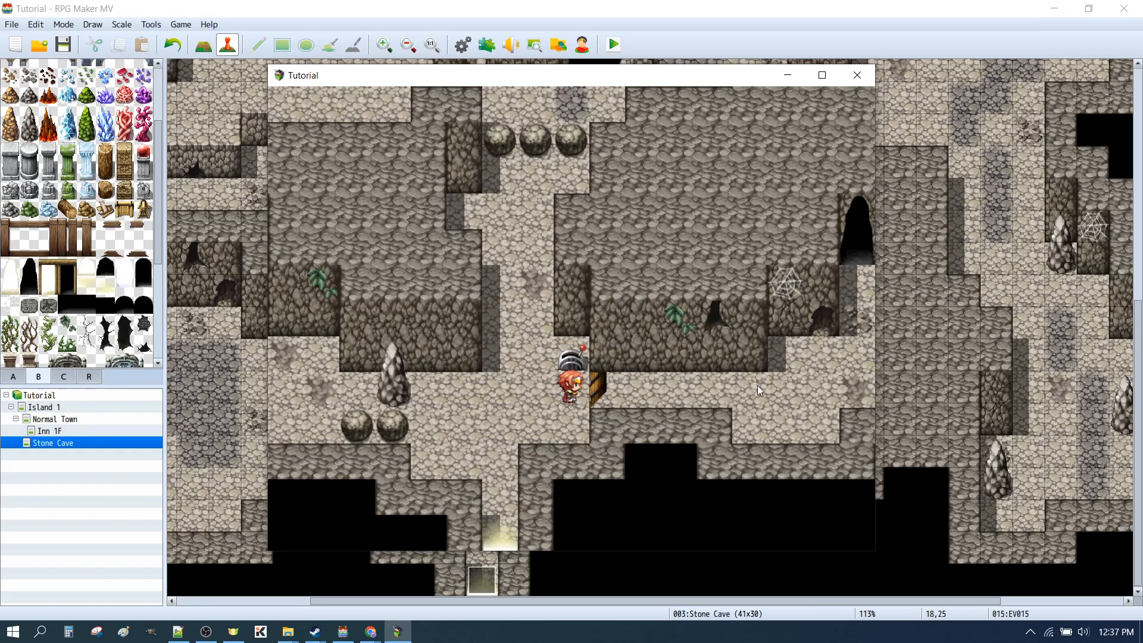
pyautogui.click(857, 76)
# Move Through ON to the start of the This Event movement route on page 2 of the door event, and confirm the event
pyautogui.doubleClick(598, 457)
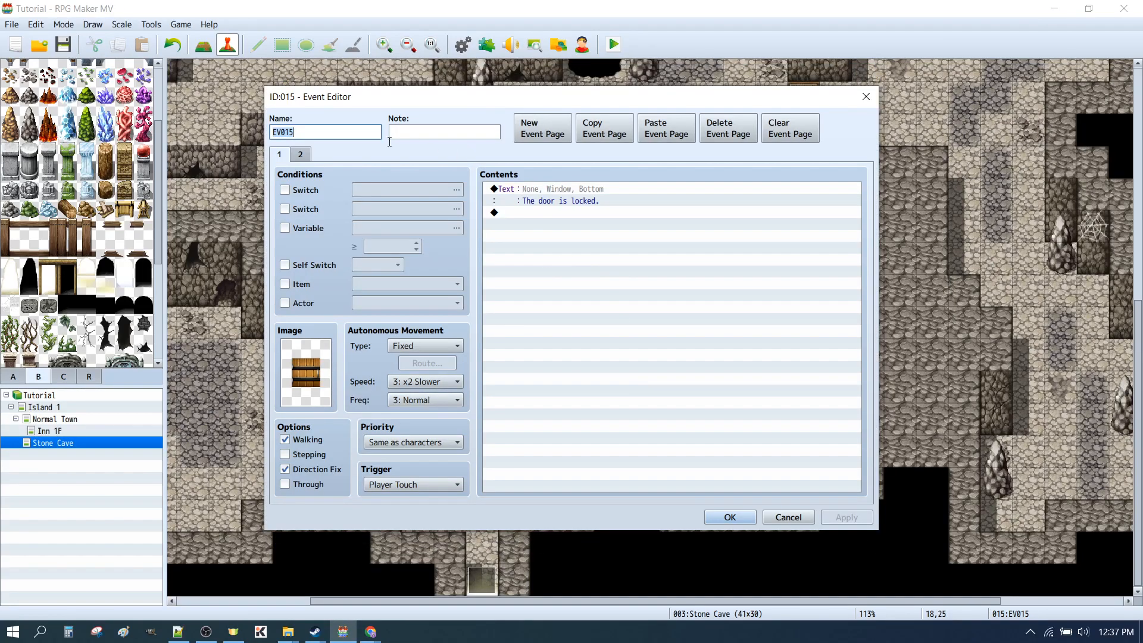
pyautogui.click(300, 156)
pyautogui.click(585, 308)
pyautogui.click(569, 321)
pyautogui.click(534, 202)
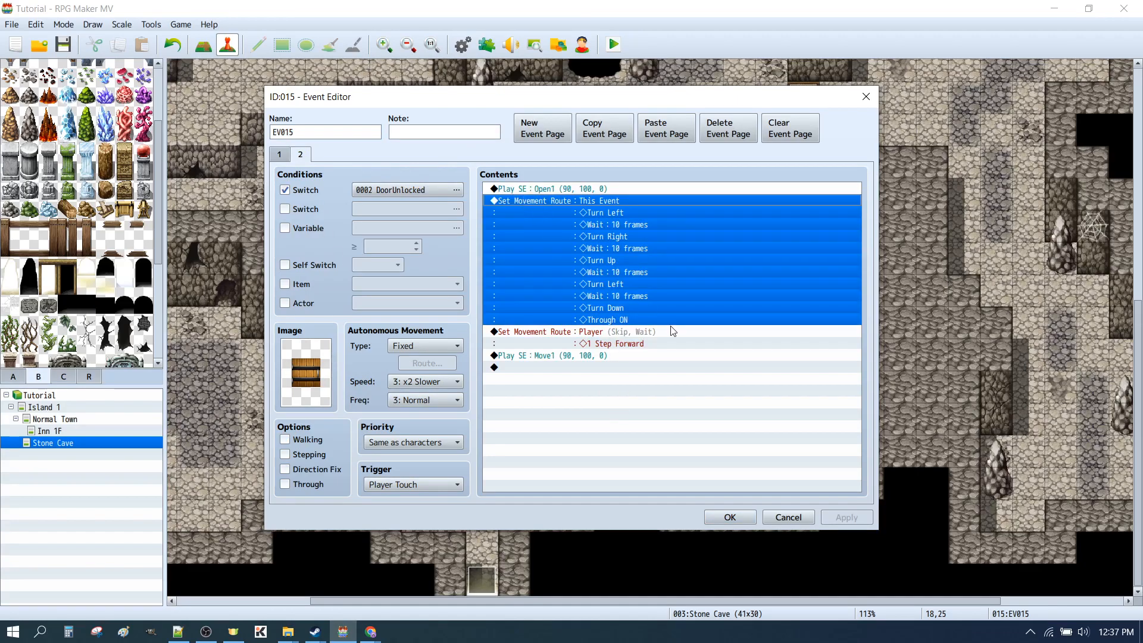
pyautogui.doubleClick(670, 325)
pyautogui.click(403, 334)
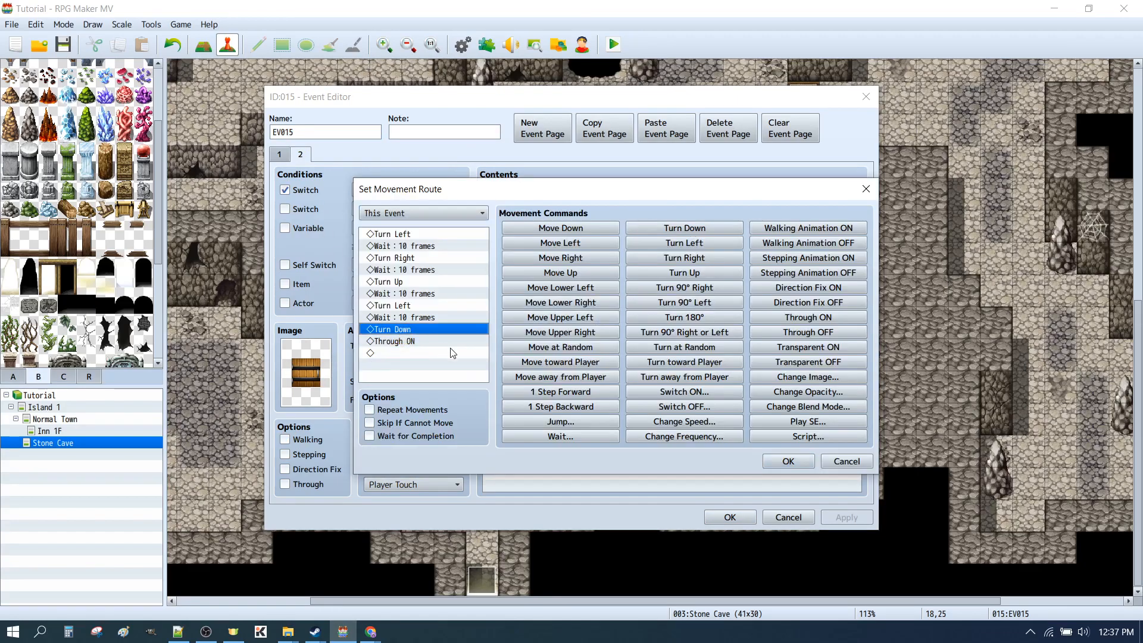
pyautogui.click(434, 341)
pyautogui.moveTo(433, 341); pyautogui.dragTo(394, 233)
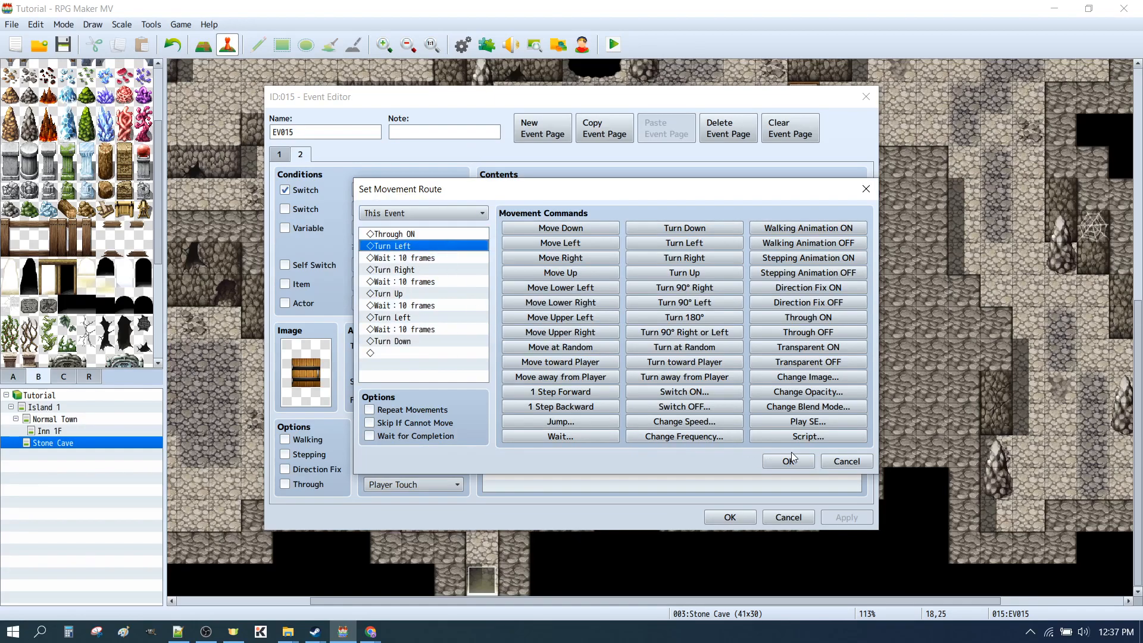
pyautogui.click(779, 461)
pyautogui.click(729, 516)
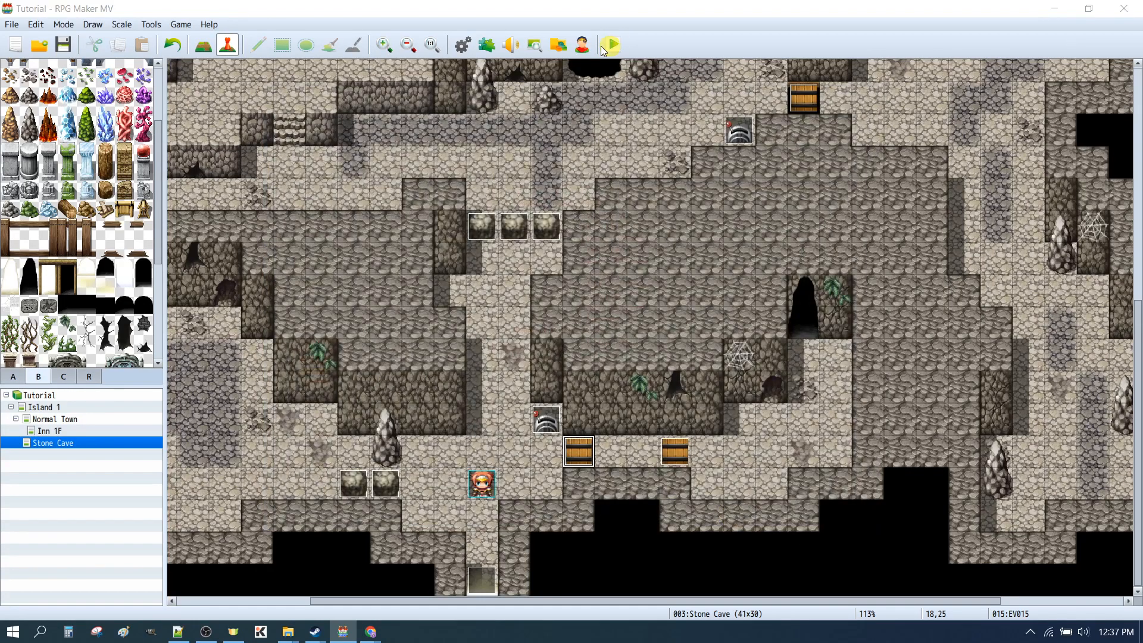
# Save the changes, playtest crossing the unlocked door beside the lower lever in both directions, and close the playtest
pyautogui.click(613, 44)
pyautogui.click(517, 335)
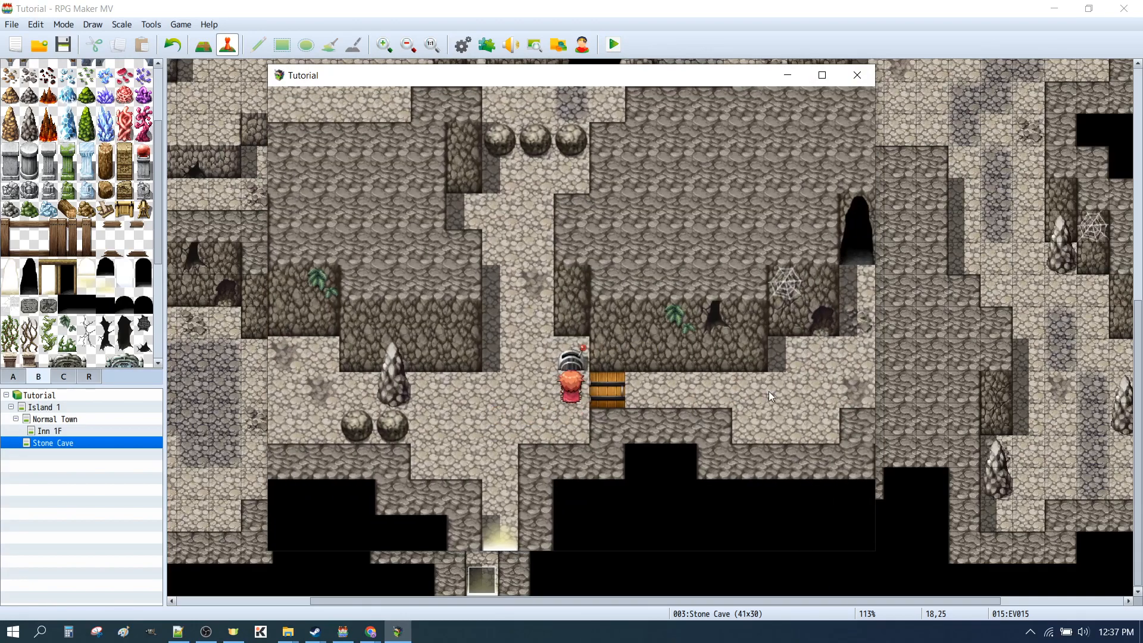
pyautogui.click(756, 392)
pyautogui.click(739, 395)
pyautogui.click(353, 406)
pyautogui.click(456, 402)
pyautogui.click(763, 398)
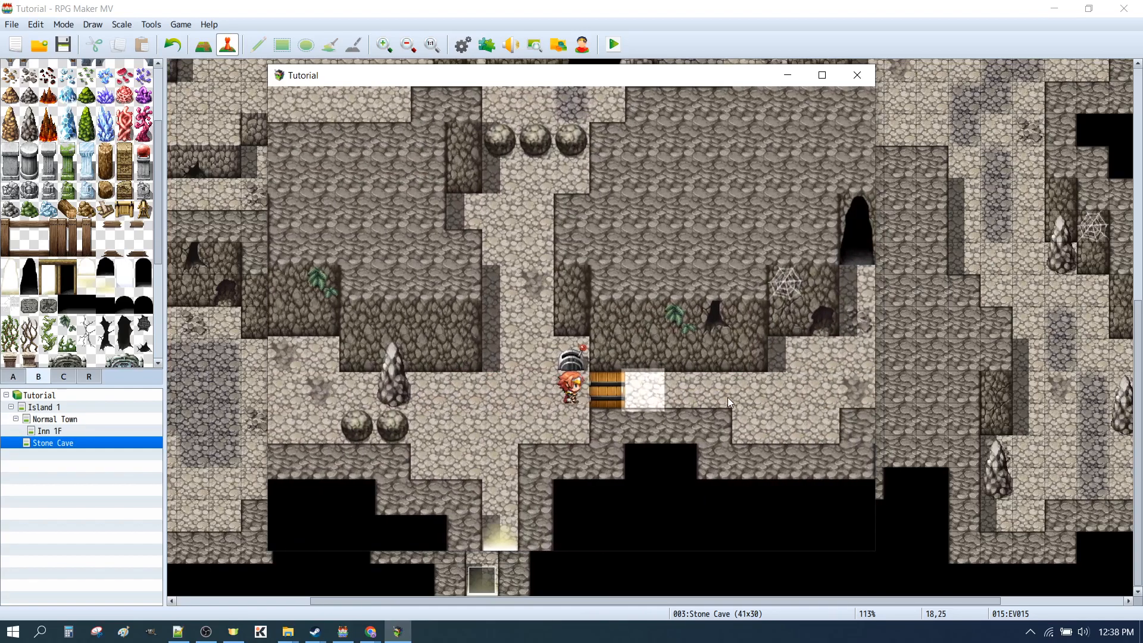
pyautogui.click(441, 393)
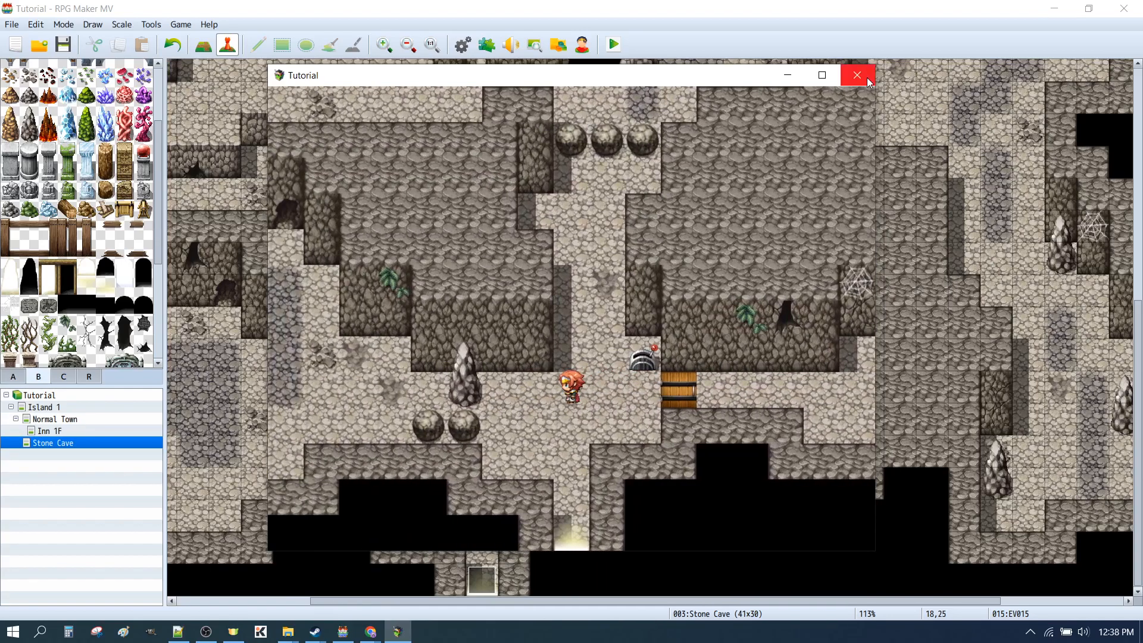
pyautogui.click(856, 75)
# Add a second 1 Step Forward to the Player movement route on page 2 of the door event, and confirm the event
pyautogui.doubleClick(578, 451)
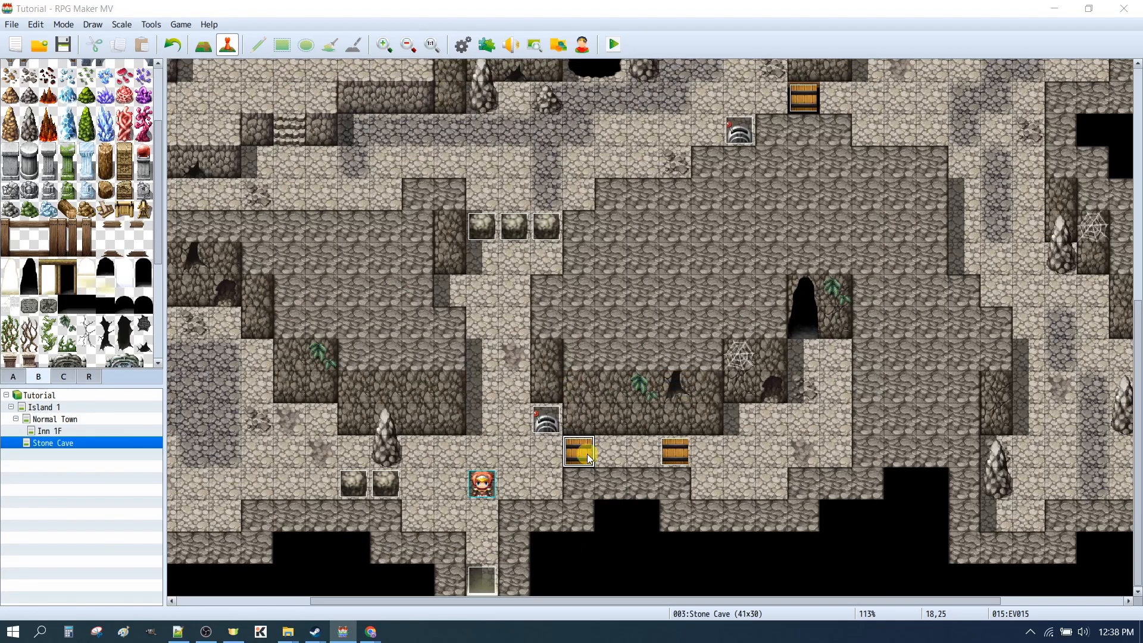
pyautogui.click(300, 154)
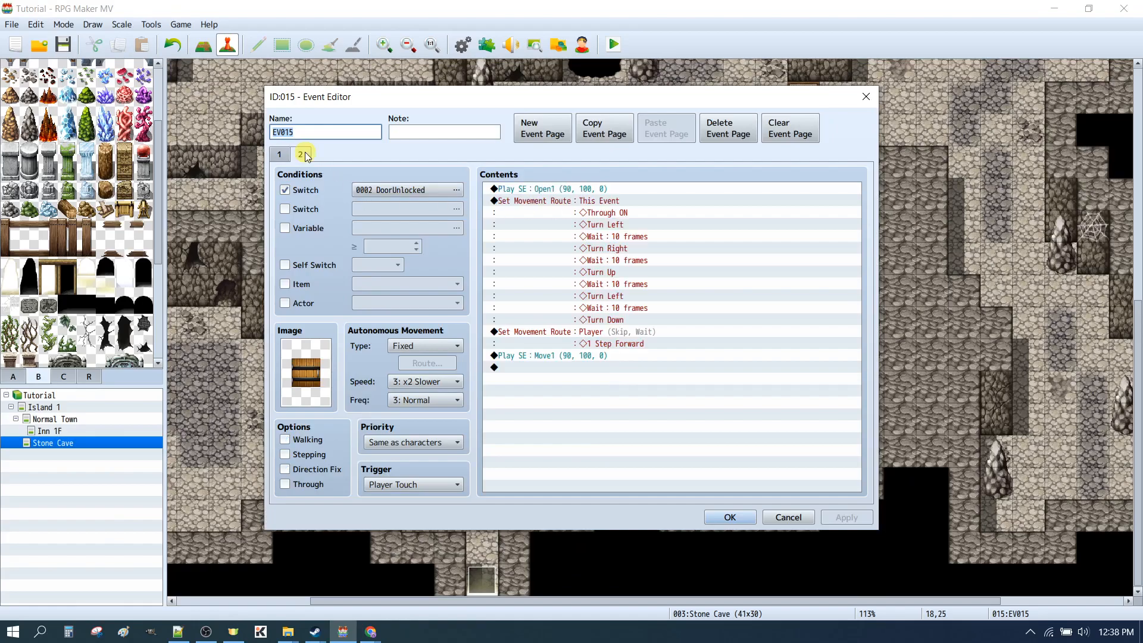
pyautogui.click(592, 338)
pyautogui.doubleClick(610, 345)
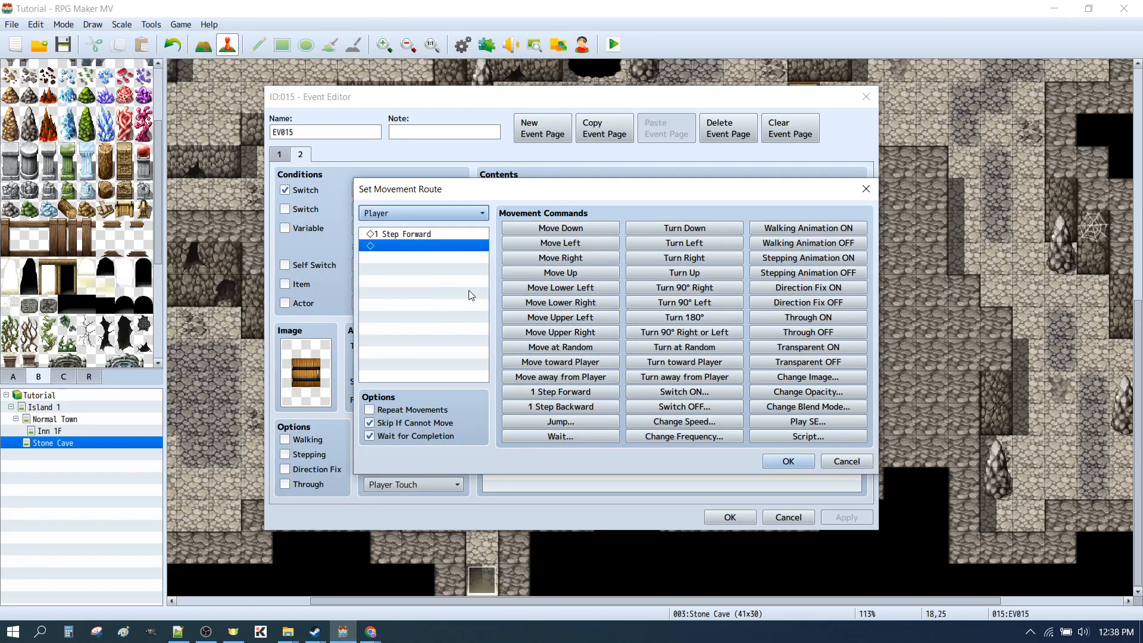
pyautogui.click(561, 391)
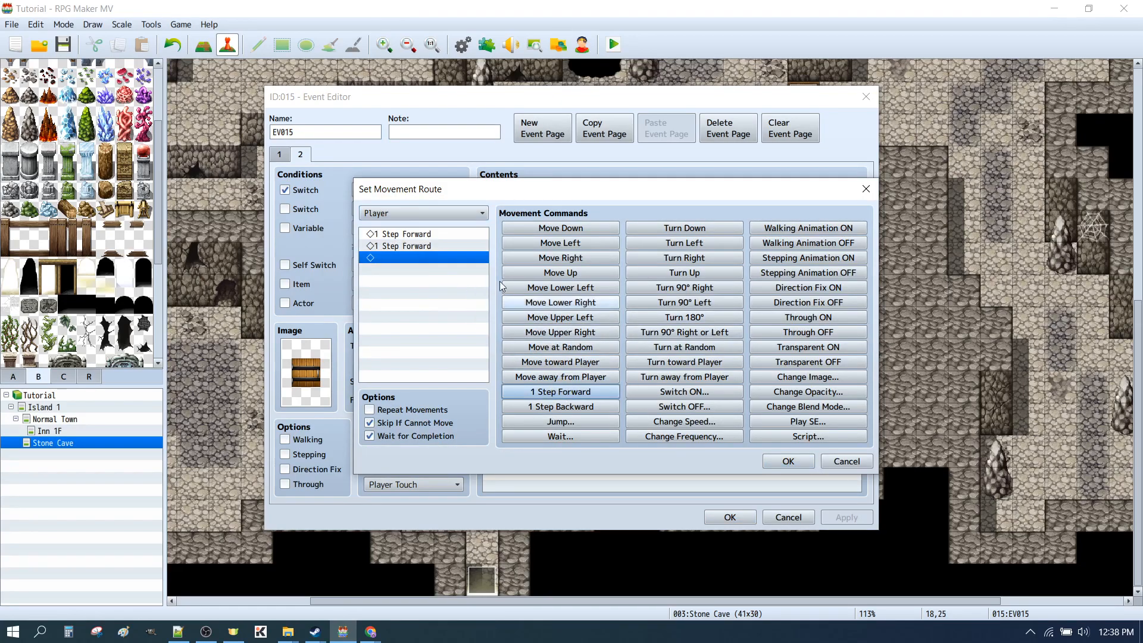
pyautogui.click(774, 466)
pyautogui.click(728, 516)
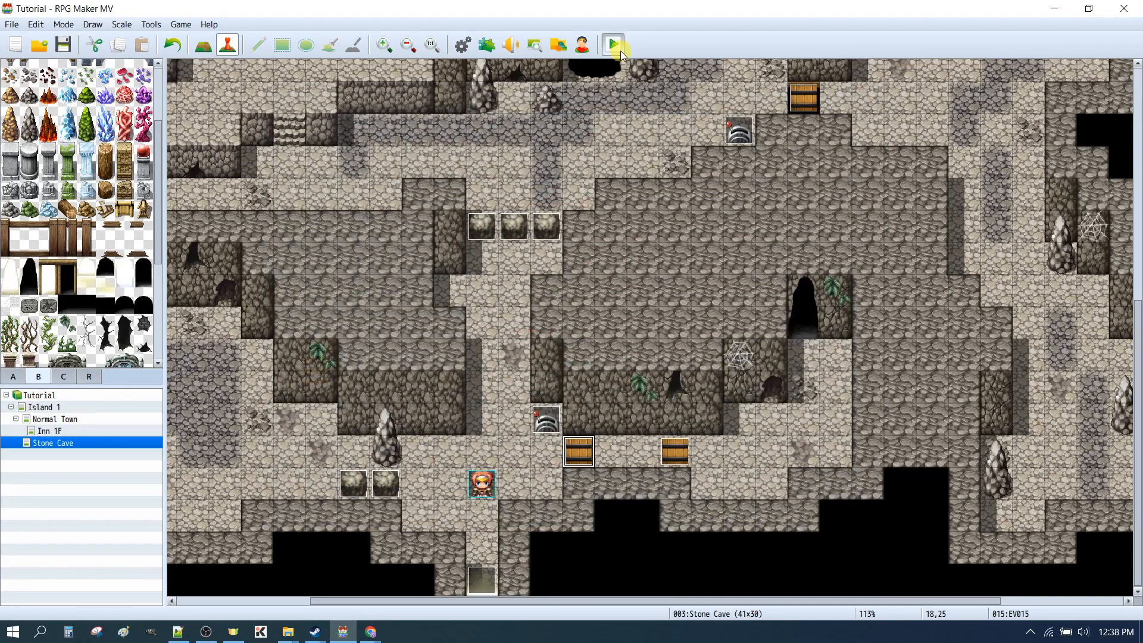
# Save the changes and playtest walking back and forth through the unlocked door with the two-step player movement
pyautogui.click(613, 45)
pyautogui.click(521, 335)
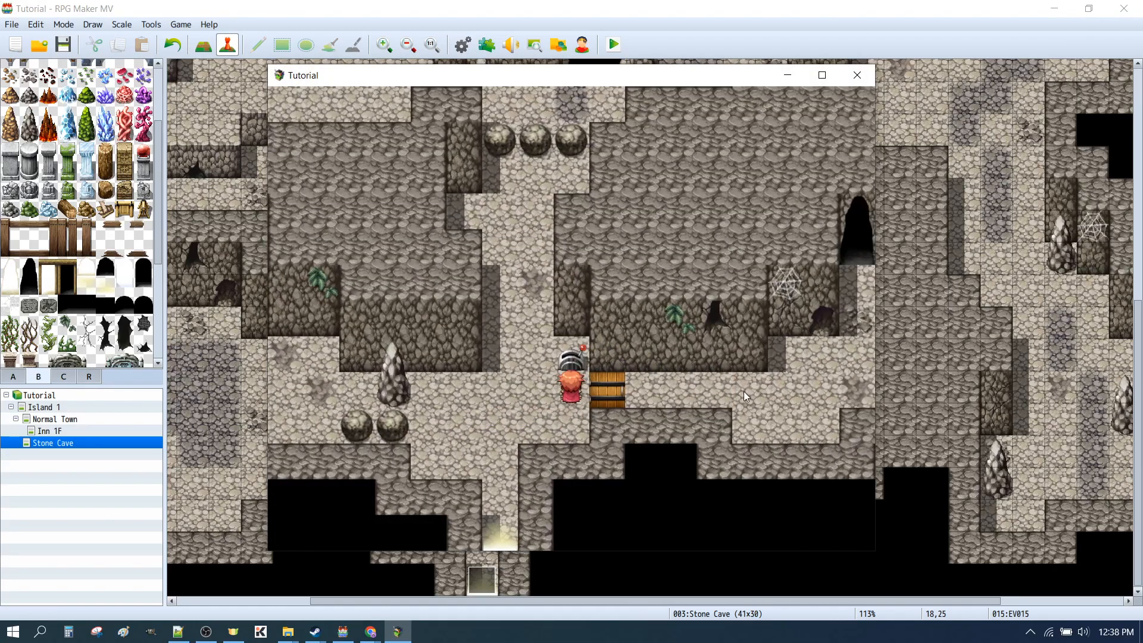
pyautogui.click(744, 391)
pyautogui.click(437, 391)
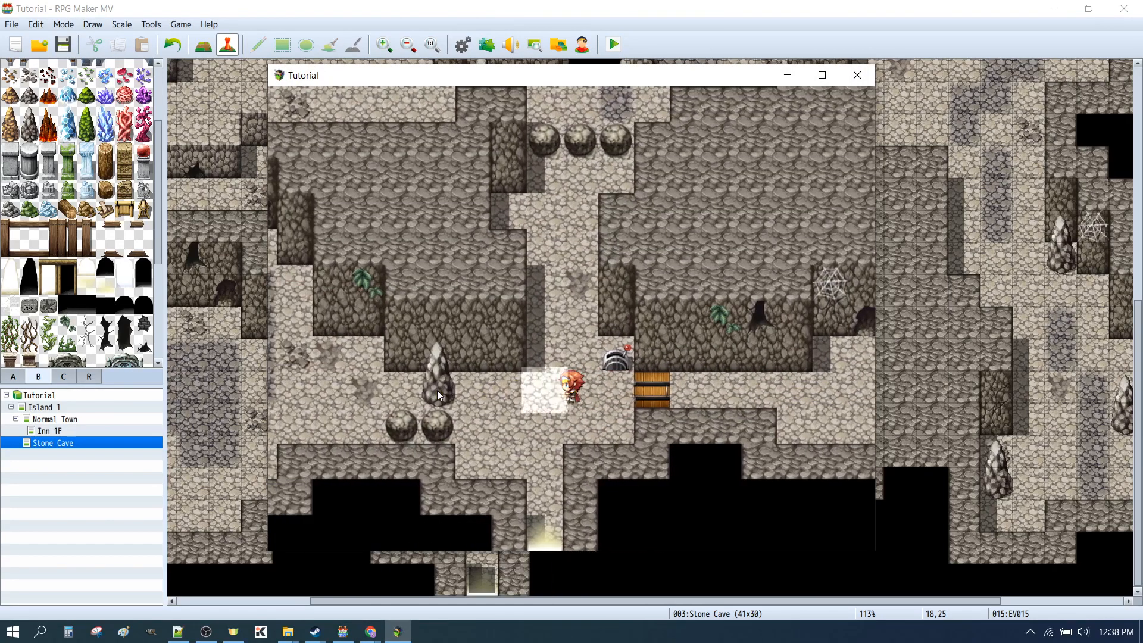
pyautogui.click(745, 385)
pyautogui.click(362, 394)
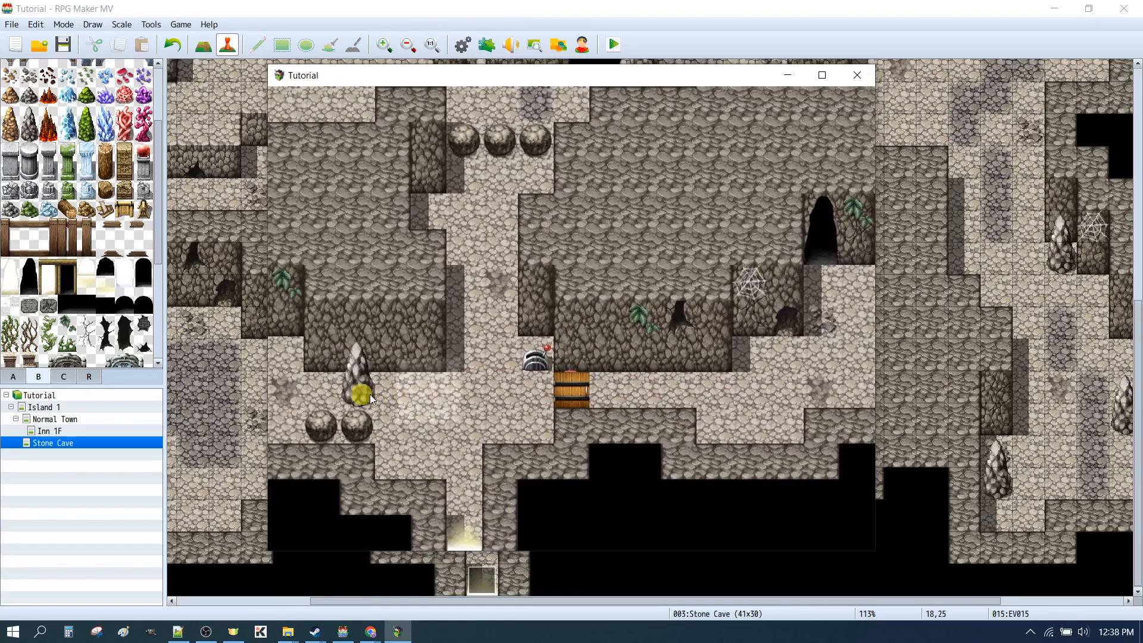
pyautogui.click(748, 397)
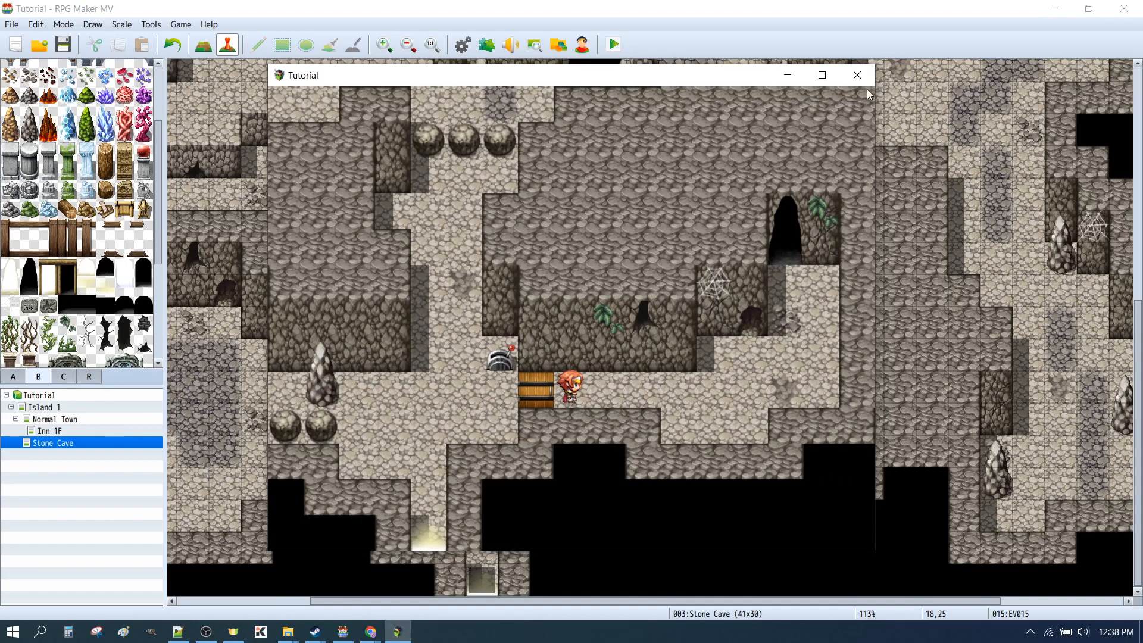
# Close the playtest, add Through OFF to the end of the door event's This Event movement route on page 2, and confirm the event
pyautogui.click(857, 75)
pyautogui.doubleClick(586, 457)
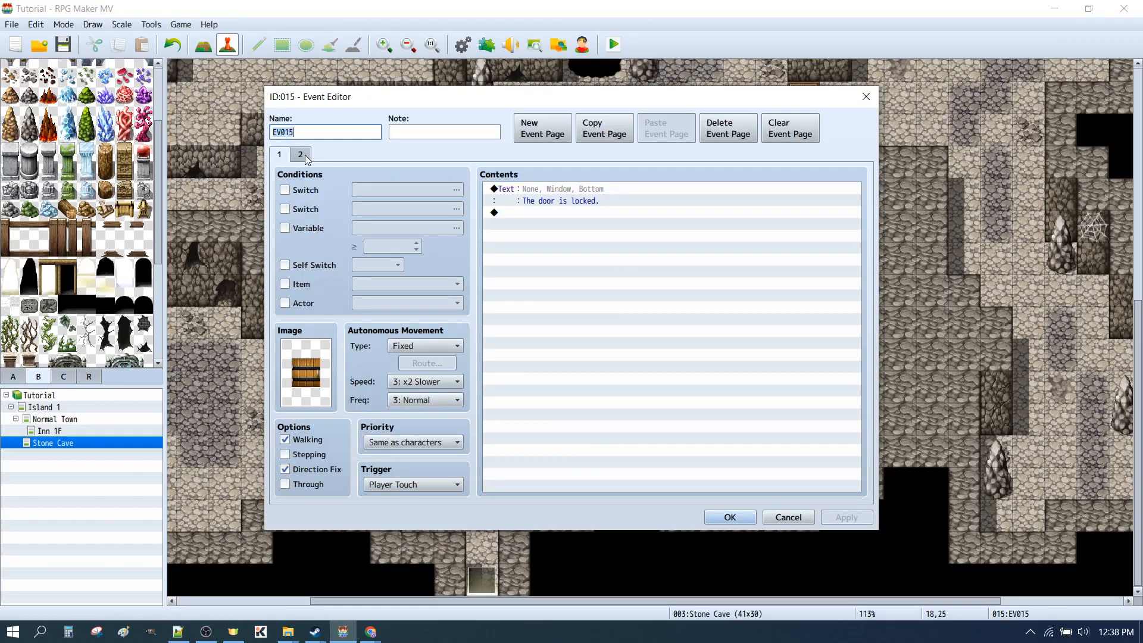
pyautogui.click(302, 154)
pyautogui.click(566, 213)
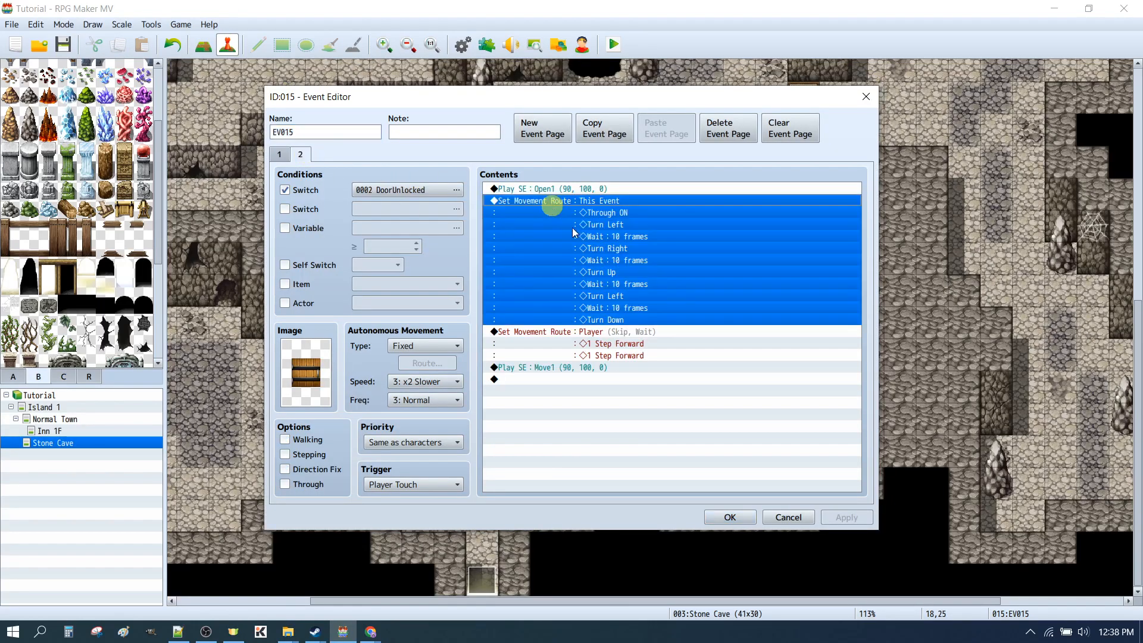
pyautogui.doubleClick(676, 292)
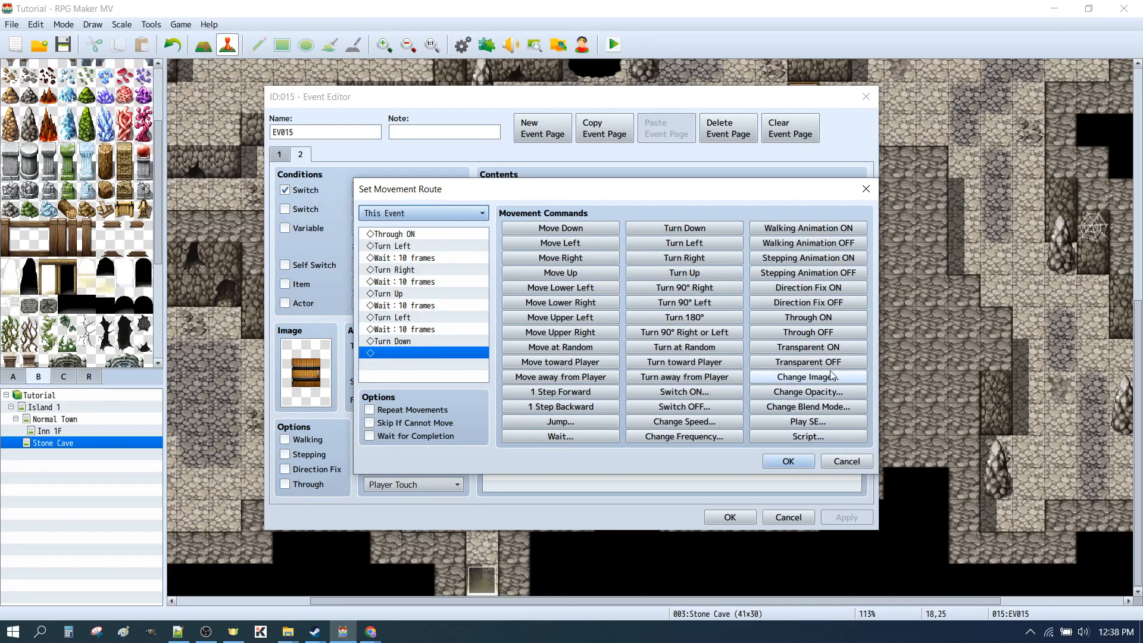
pyautogui.click(808, 332)
pyautogui.click(788, 460)
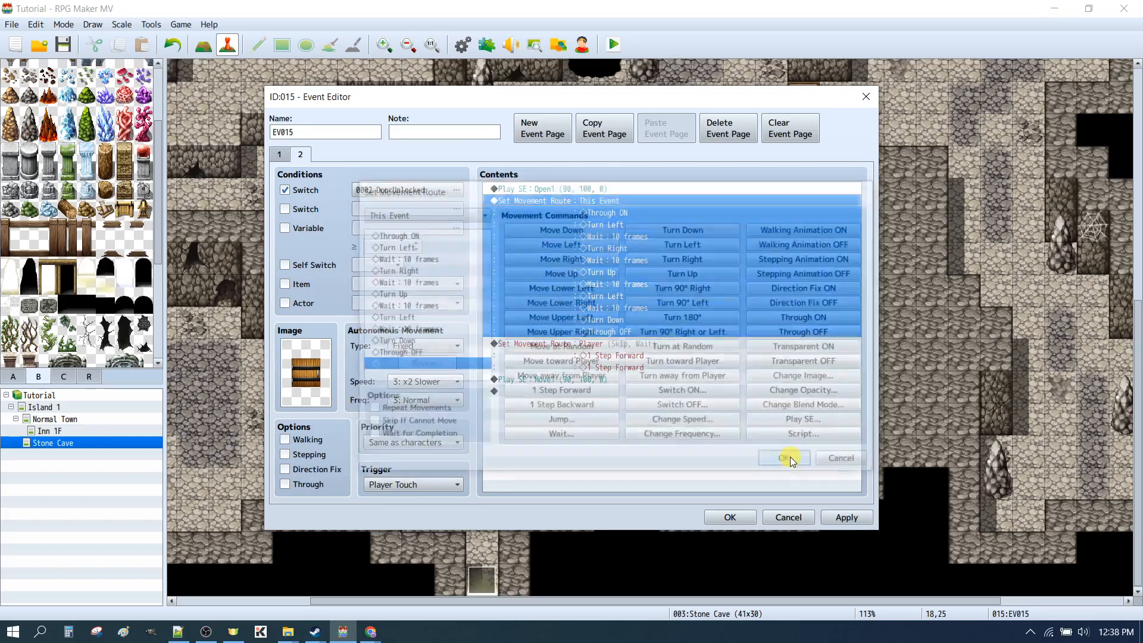
pyautogui.click(730, 516)
# Save the changes and playtest crossing the unlocked door beside the lower lever repeatedly in both directions
pyautogui.click(612, 46)
pyautogui.click(519, 337)
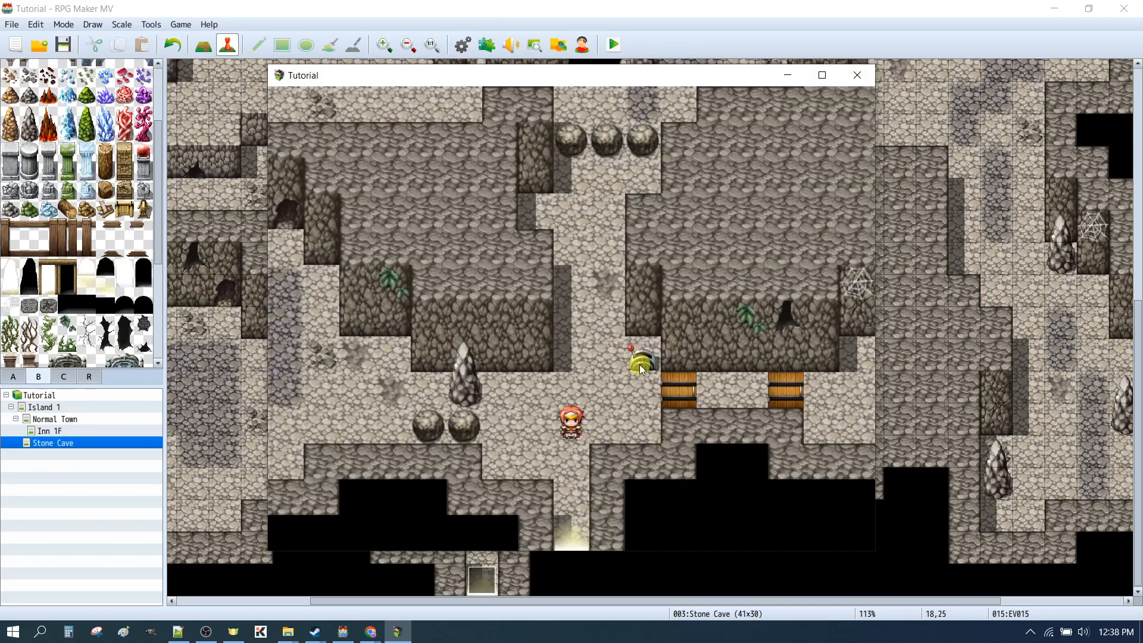
pyautogui.click(641, 370)
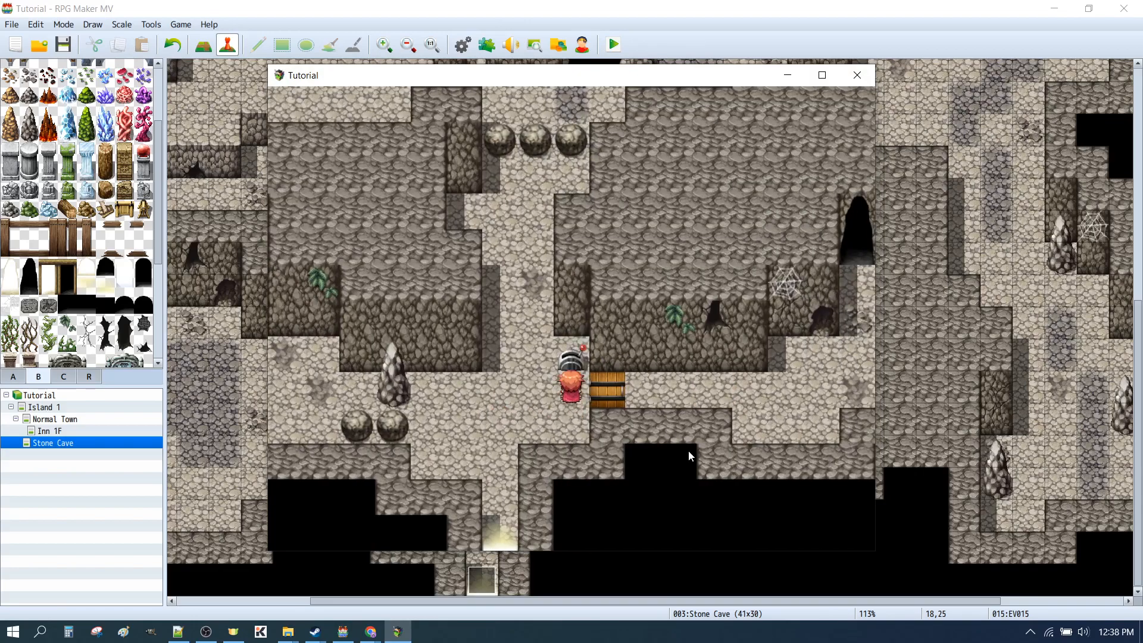
pyautogui.click(727, 387)
pyautogui.click(426, 393)
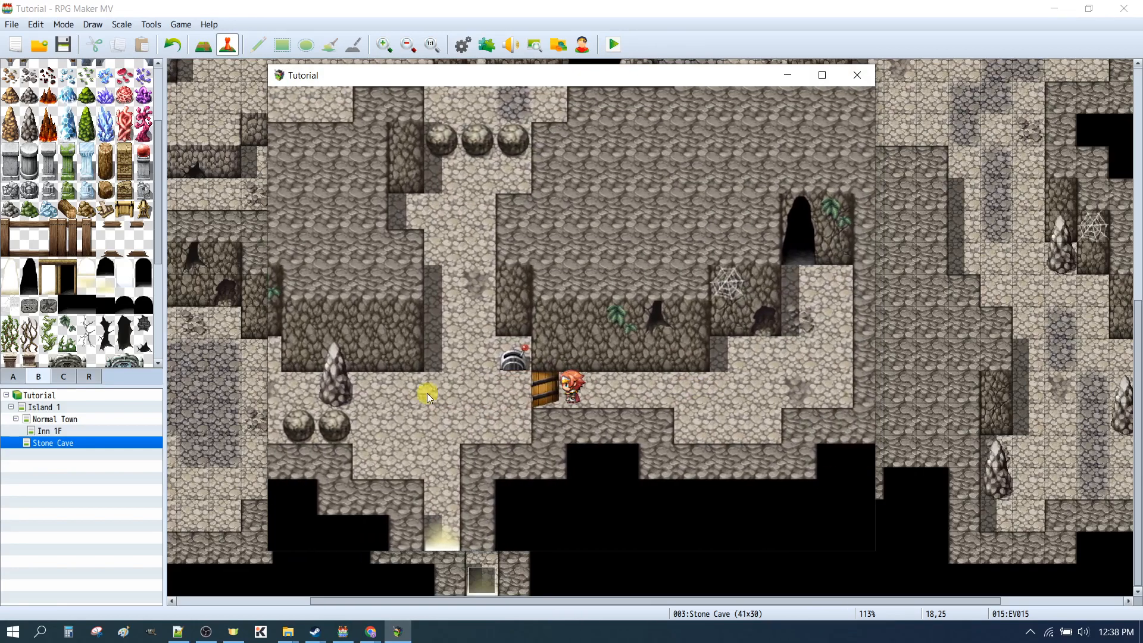
pyautogui.click(785, 394)
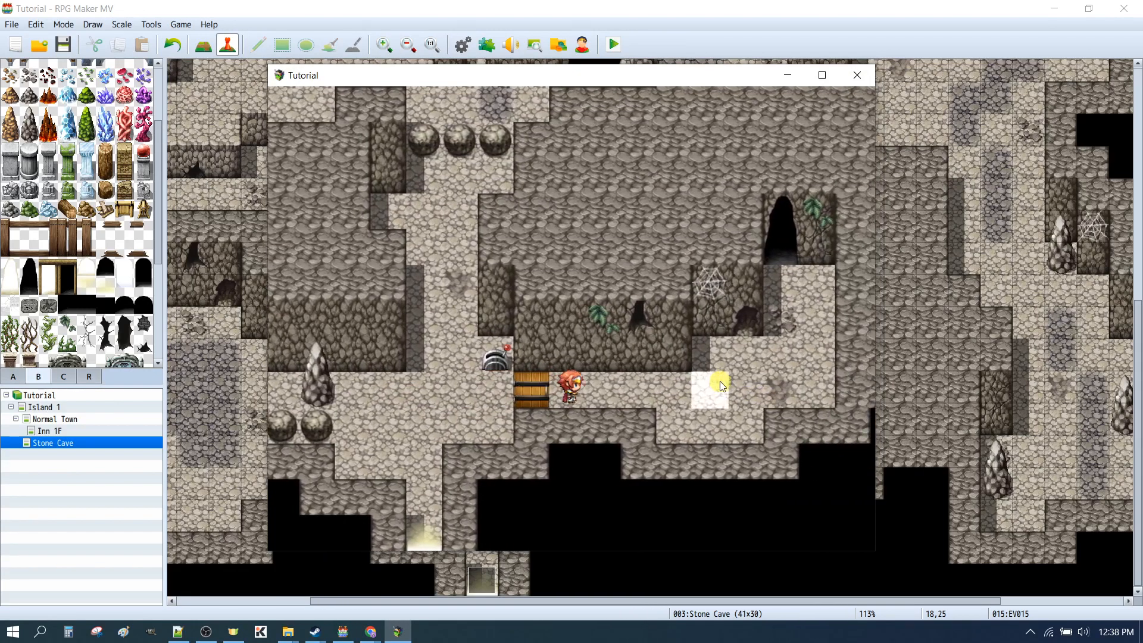
pyautogui.click(312, 398)
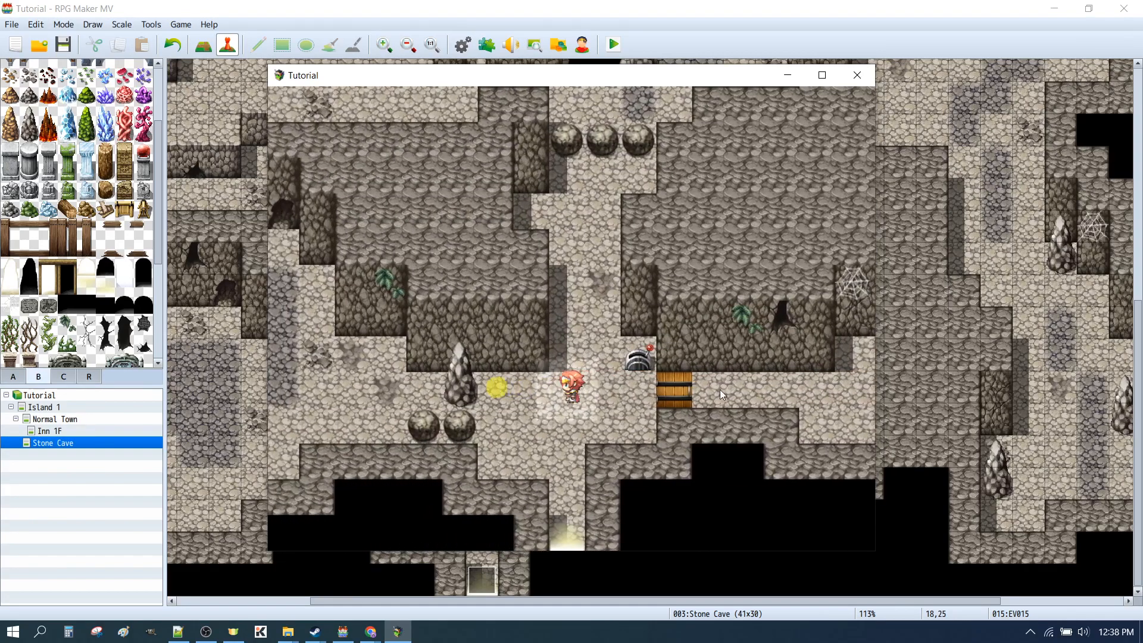
pyautogui.click(823, 386)
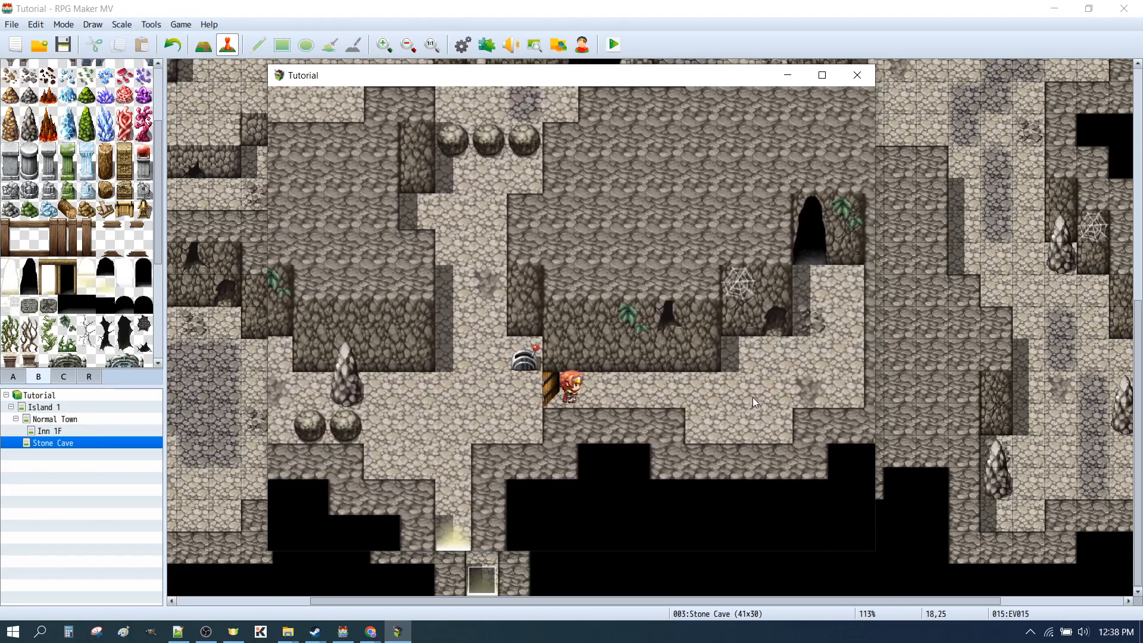
pyautogui.click(310, 382)
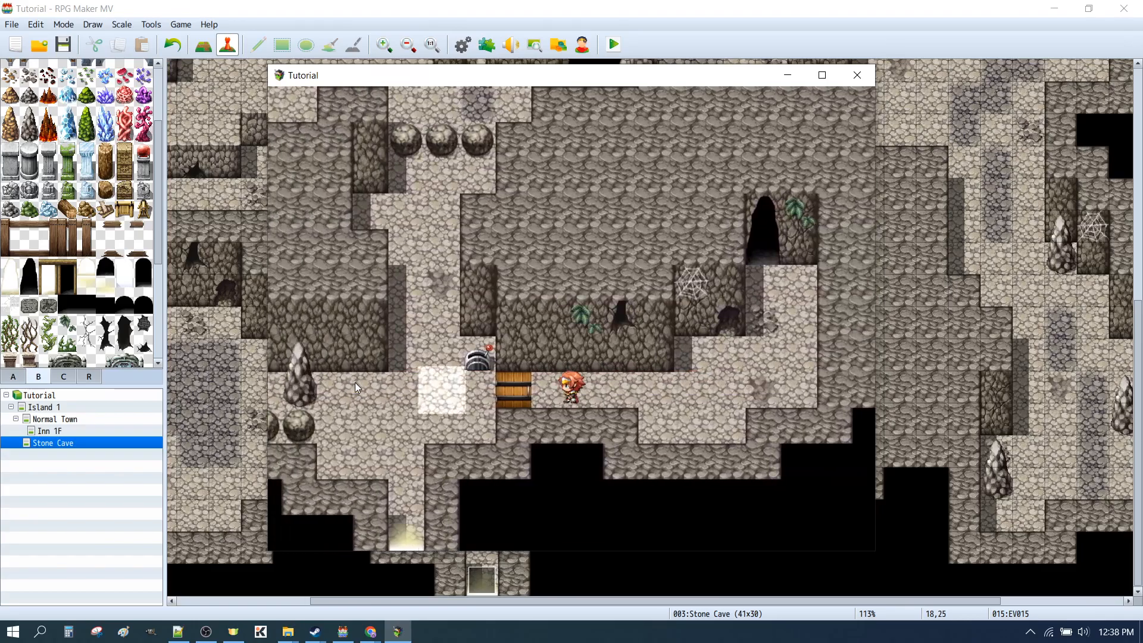
pyautogui.click(820, 397)
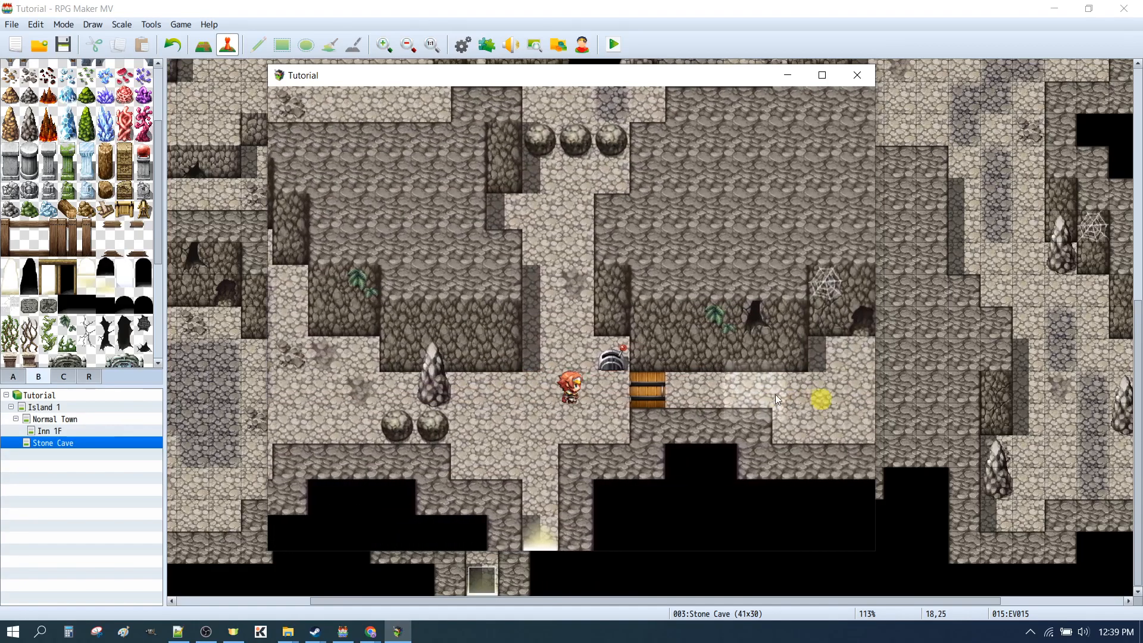
pyautogui.click(434, 400)
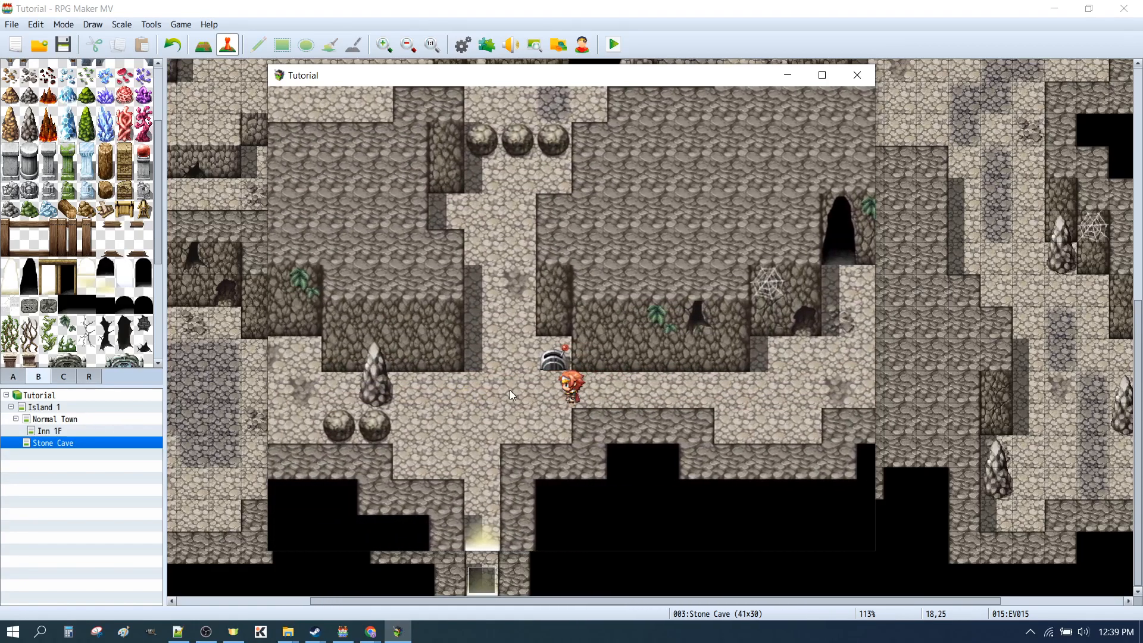
pyautogui.click(751, 391)
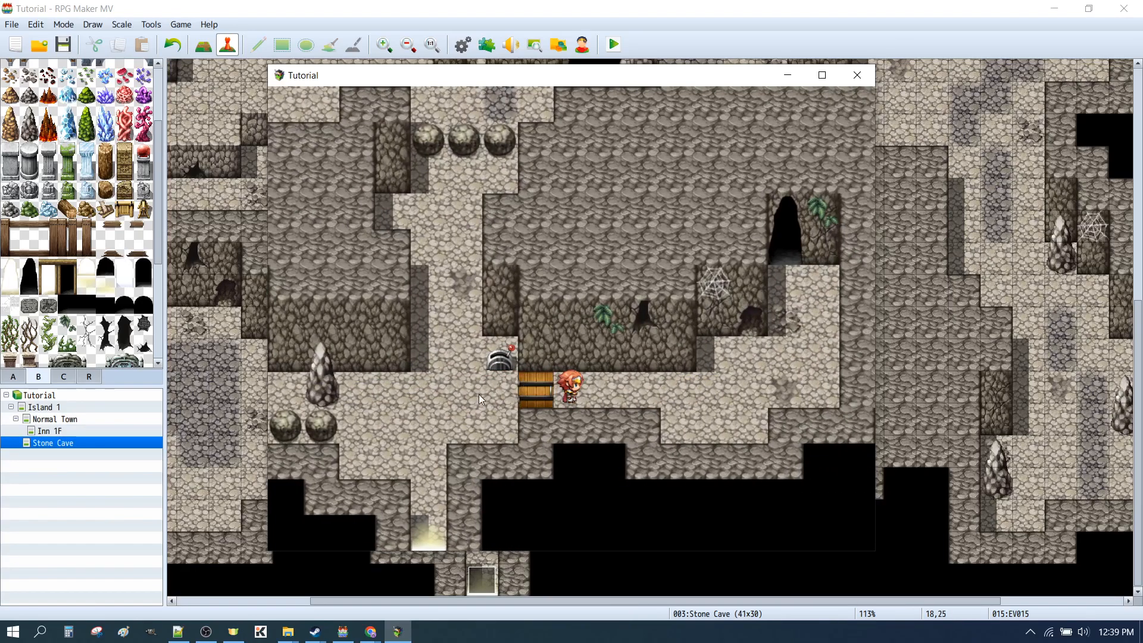
# Playtest the lower lever by locking the door, trying to enter, unlocking it and crossing again, and close the playtest
pyautogui.click(478, 394)
pyautogui.click(570, 361)
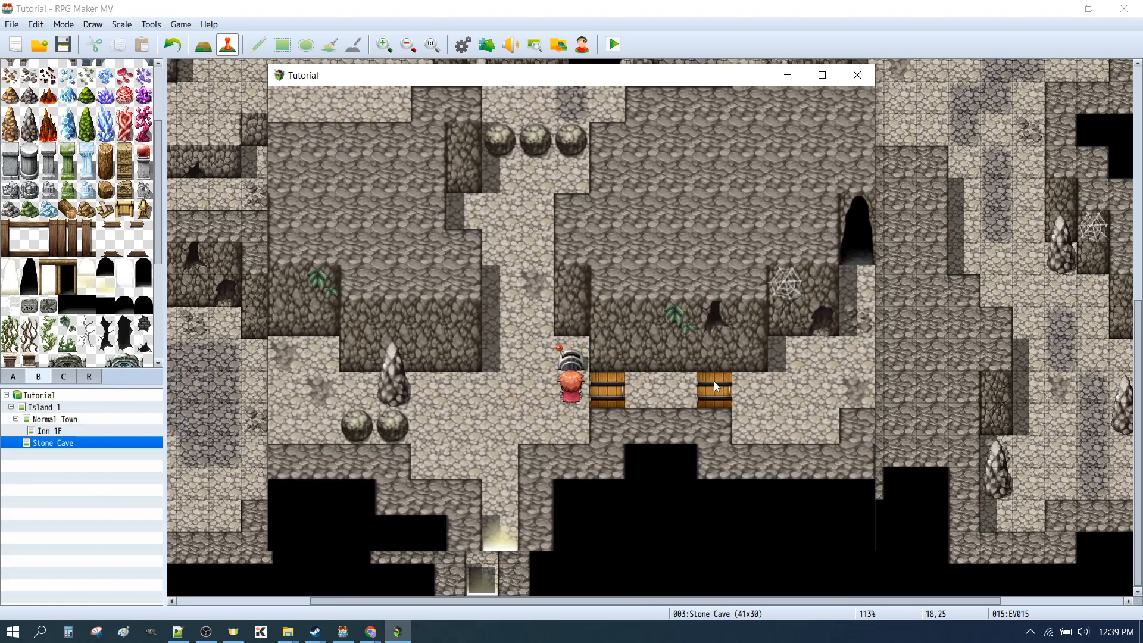
pyautogui.click(609, 393)
pyautogui.click(634, 413)
pyautogui.click(568, 353)
pyautogui.click(727, 392)
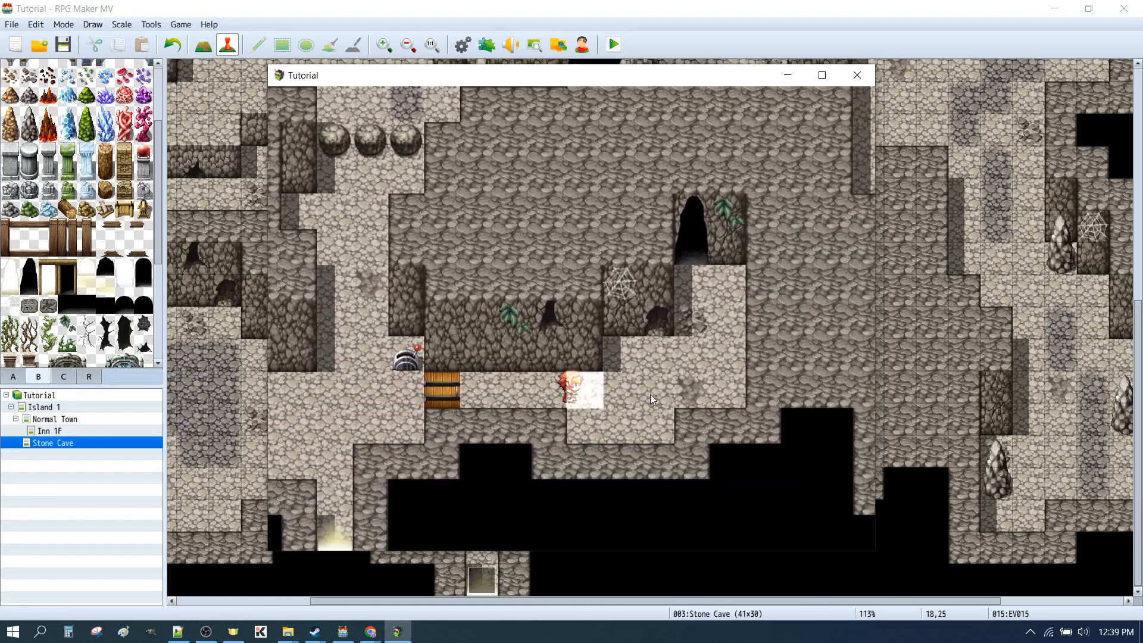
pyautogui.click(423, 393)
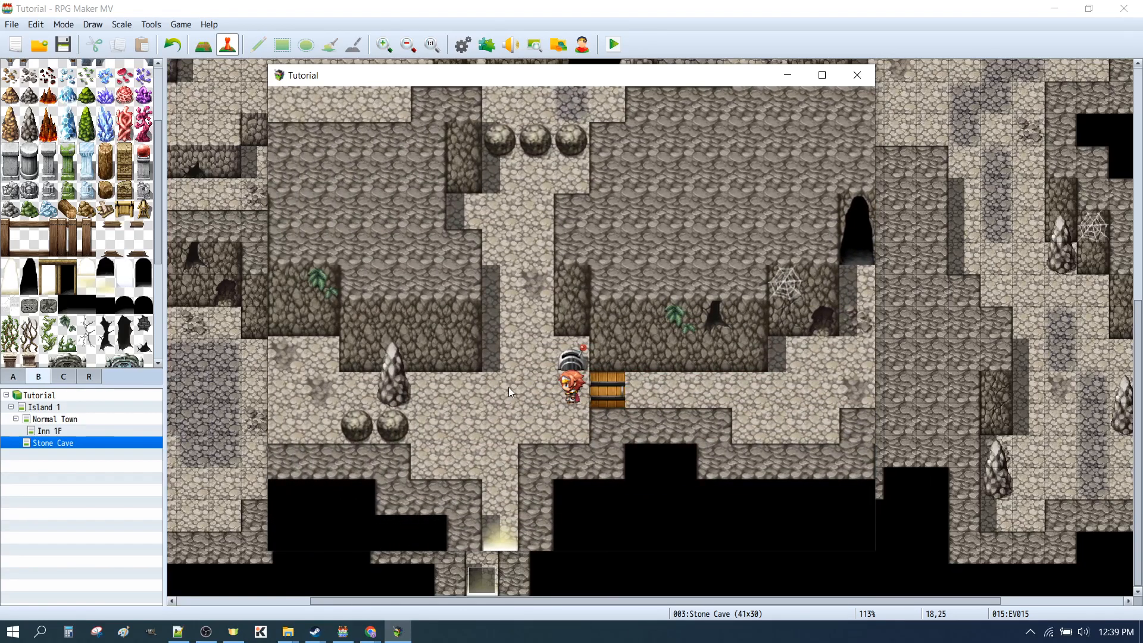
pyautogui.click(510, 387)
pyautogui.click(658, 398)
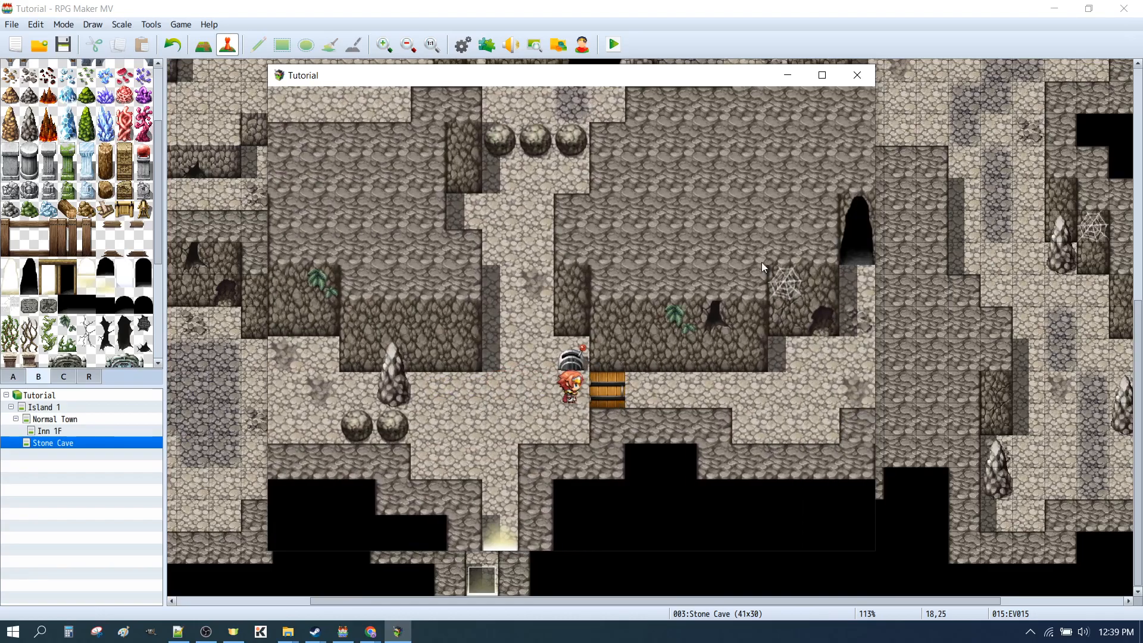
pyautogui.click(857, 75)
# Add Transparent ON to the start of the Player movement route on page 2 of the door event, and confirm the event
pyautogui.doubleClick(590, 453)
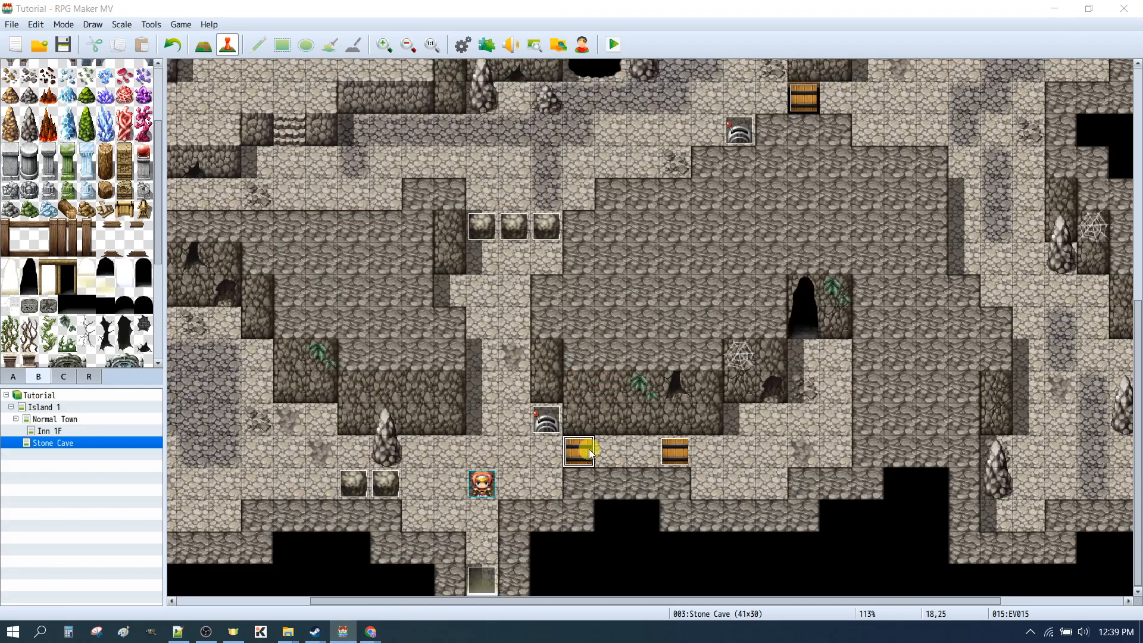
pyautogui.click(301, 154)
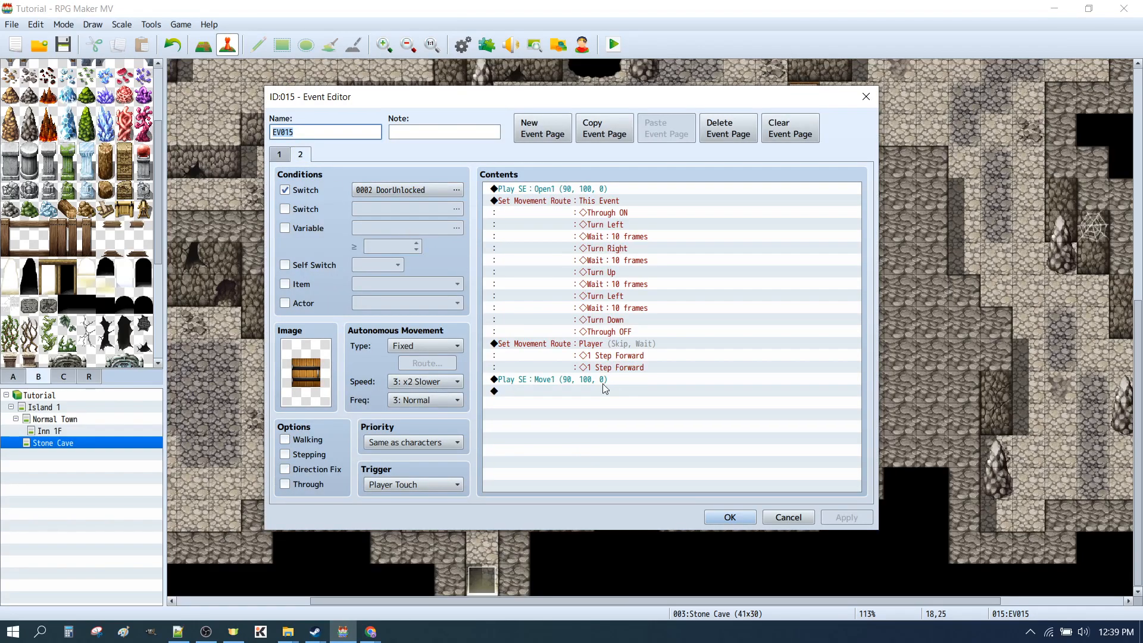
pyautogui.click(543, 345)
pyautogui.press('Return')
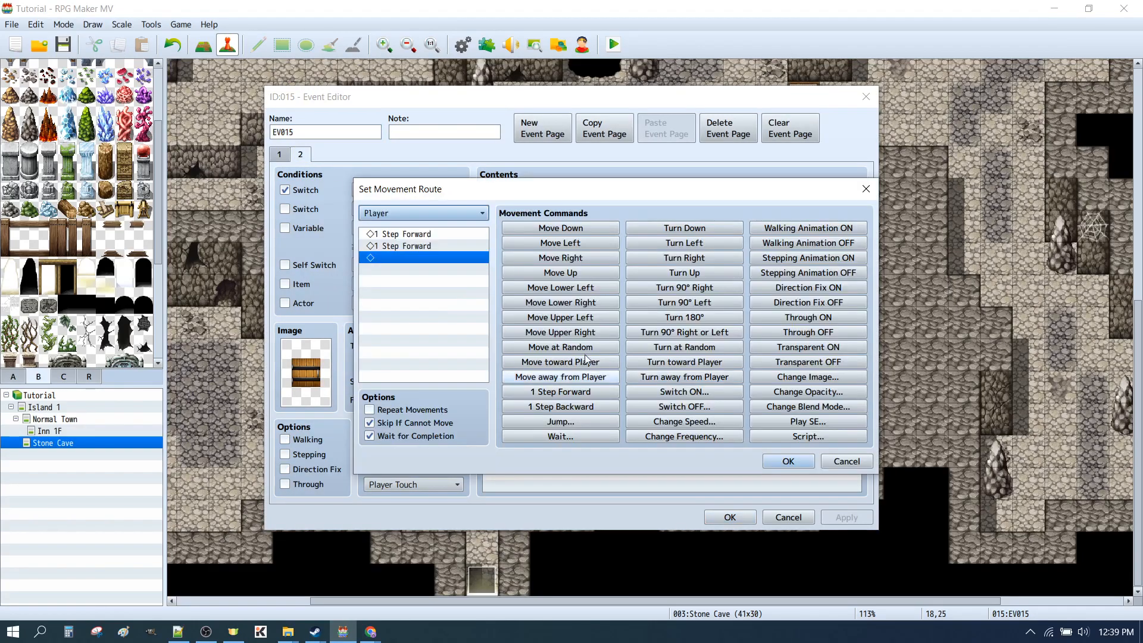
pyautogui.click(400, 234)
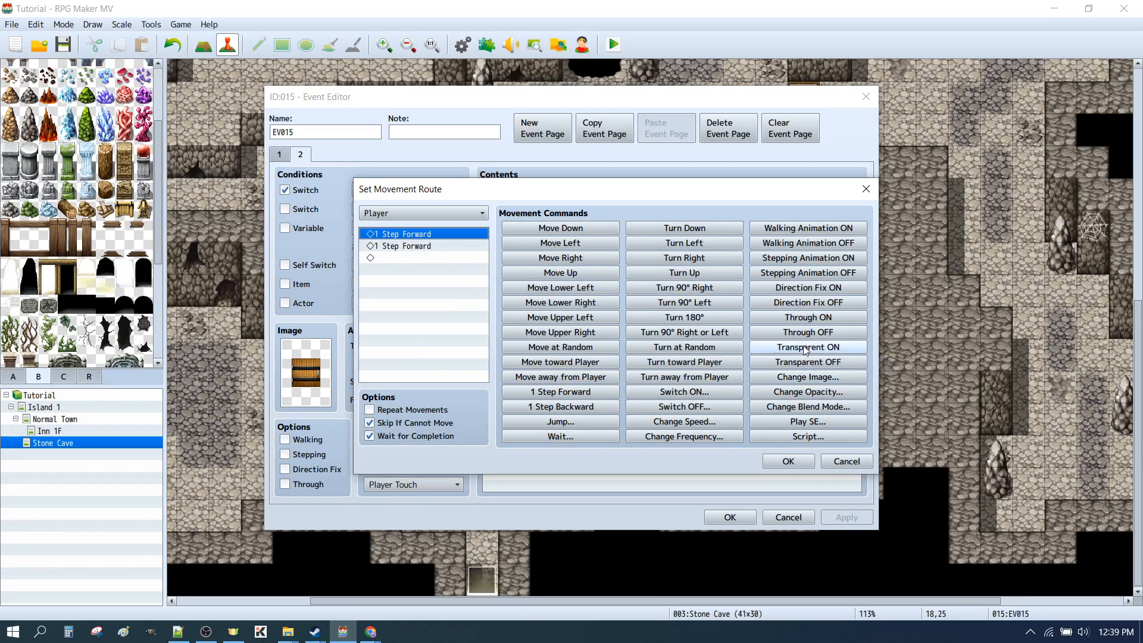
pyautogui.click(805, 350)
pyautogui.click(409, 258)
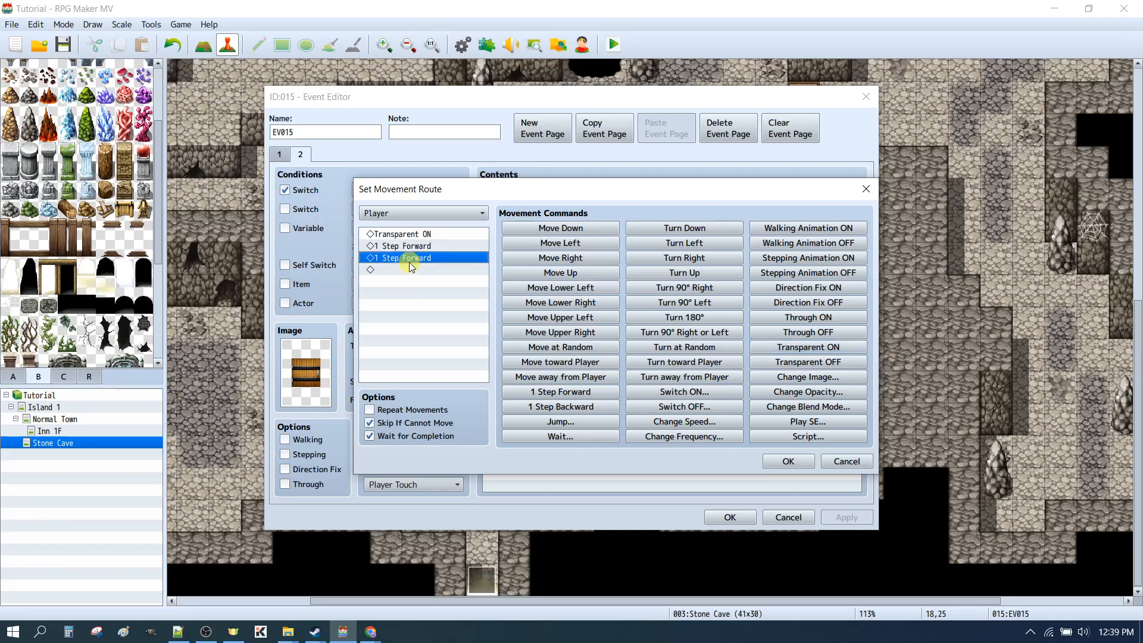
pyautogui.click(788, 462)
pyautogui.click(727, 517)
# Save the changes, playtest crossing the door with Transparent ON in the player route, and close the playtest
pyautogui.click(613, 46)
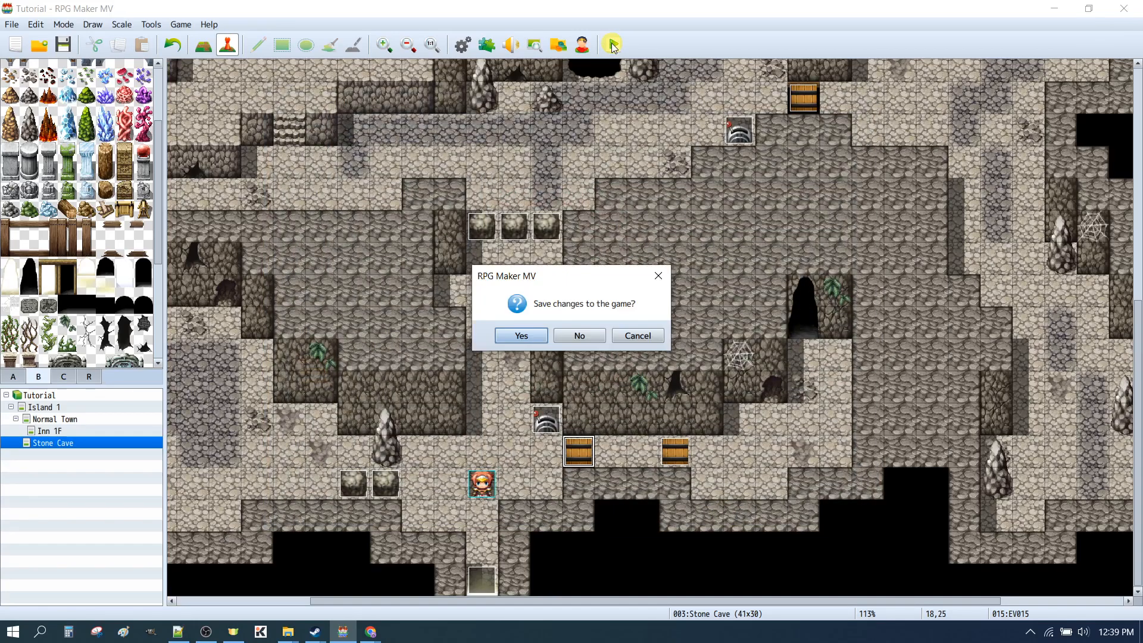
pyautogui.click(536, 336)
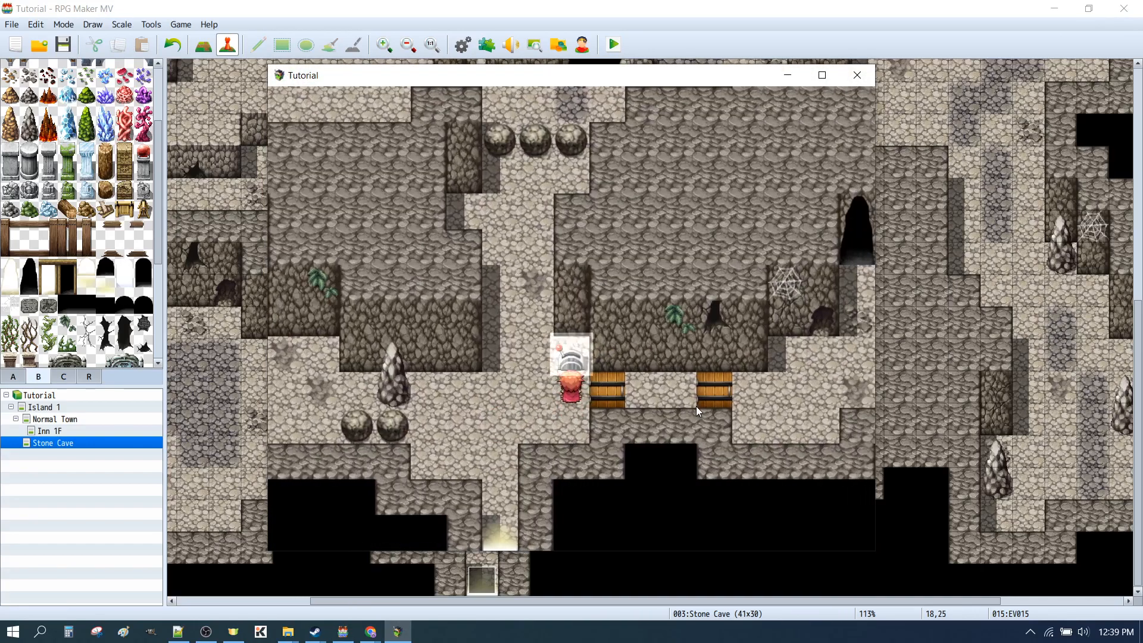
pyautogui.click(737, 388)
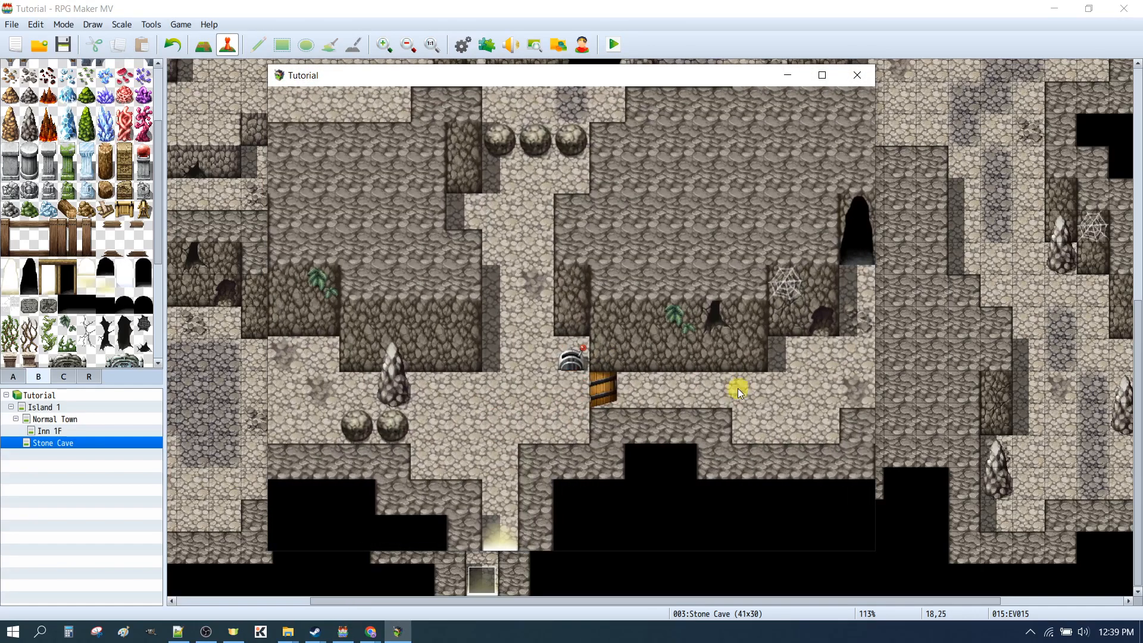
pyautogui.click(319, 393)
pyautogui.click(461, 406)
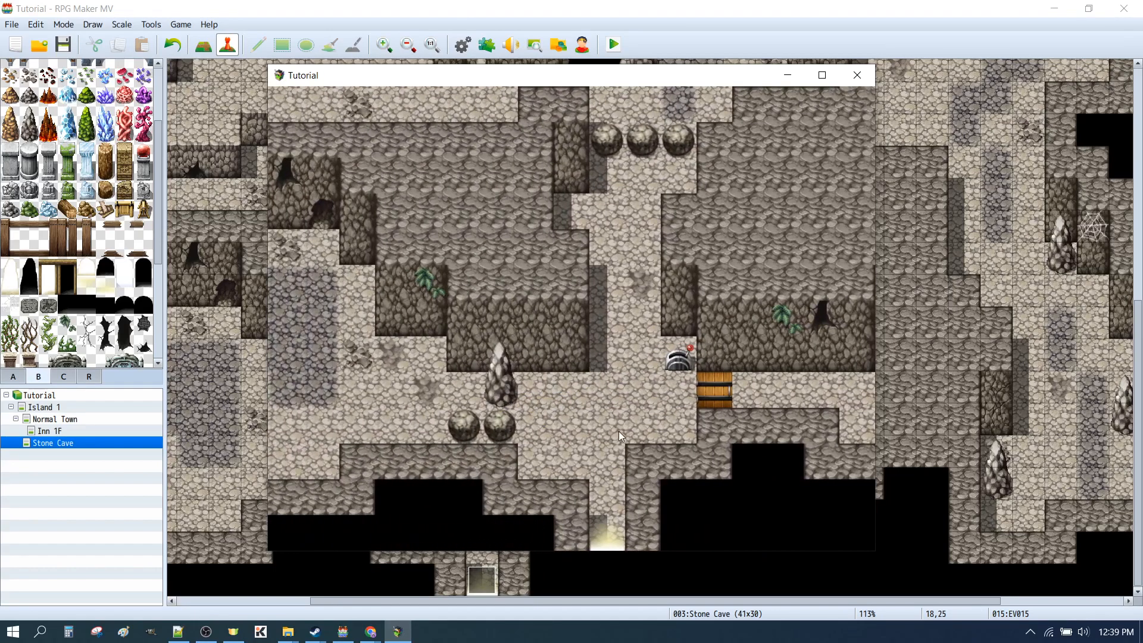
pyautogui.click(857, 76)
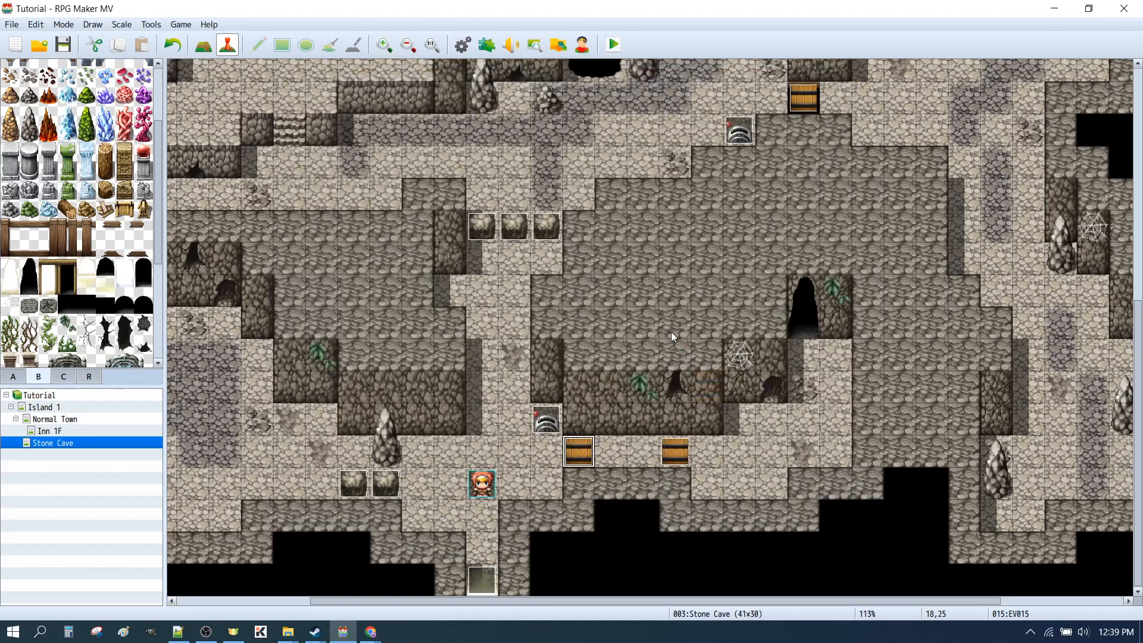
# Add Transparent OFF to the end of the Player movement route on page 2 of the door event, and confirm the event
pyautogui.doubleClick(579, 453)
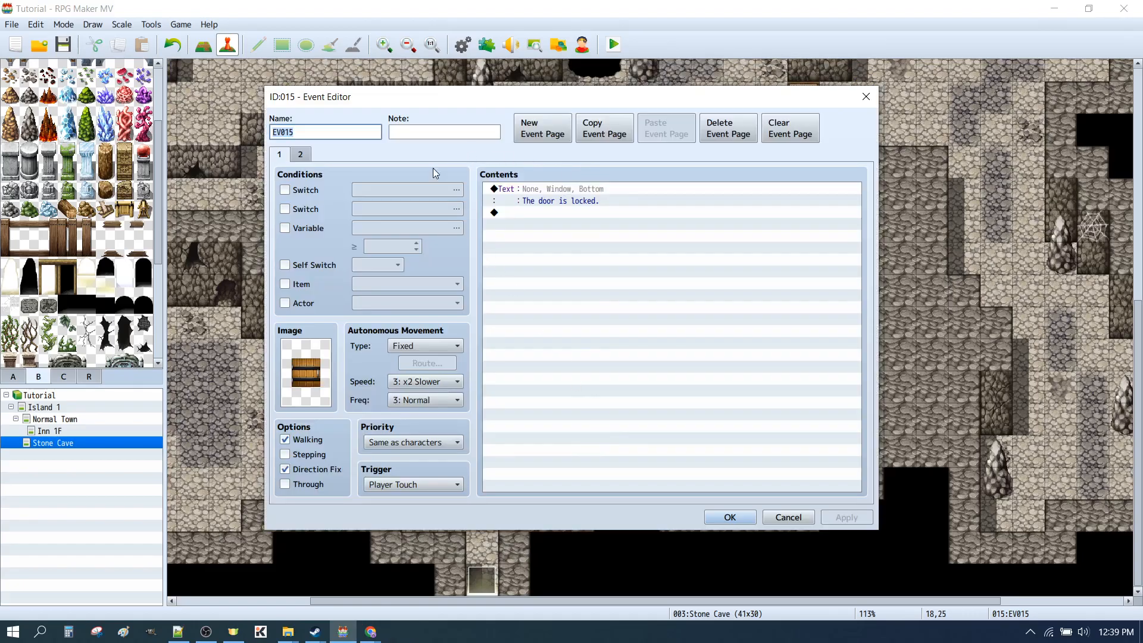
pyautogui.click(299, 154)
pyautogui.click(543, 345)
pyautogui.doubleClick(678, 366)
pyautogui.click(822, 362)
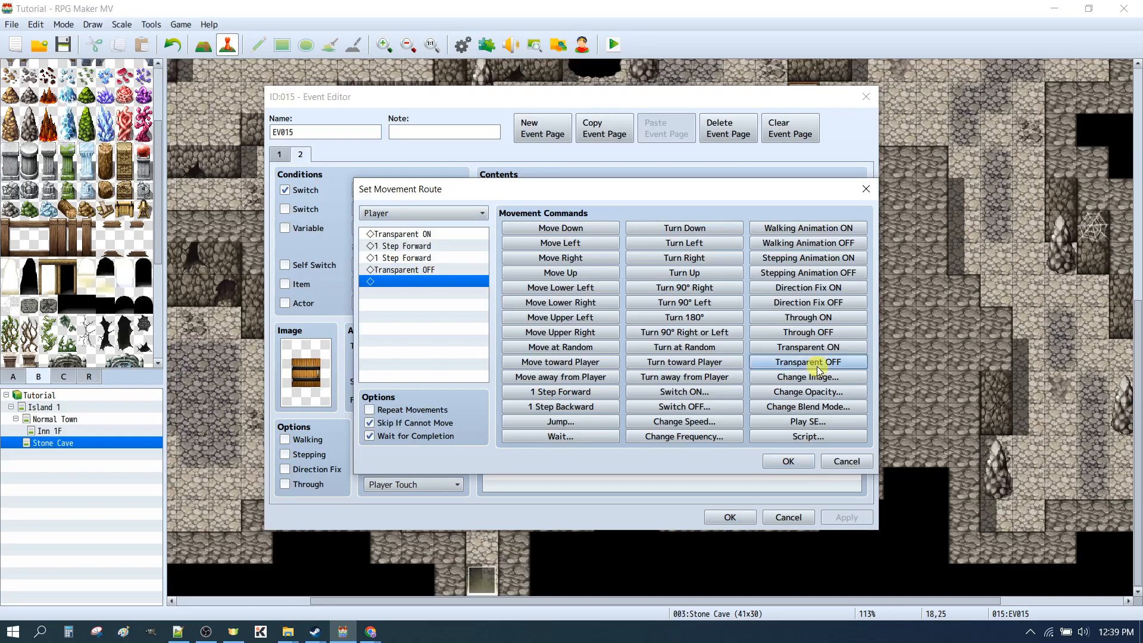
pyautogui.click(787, 460)
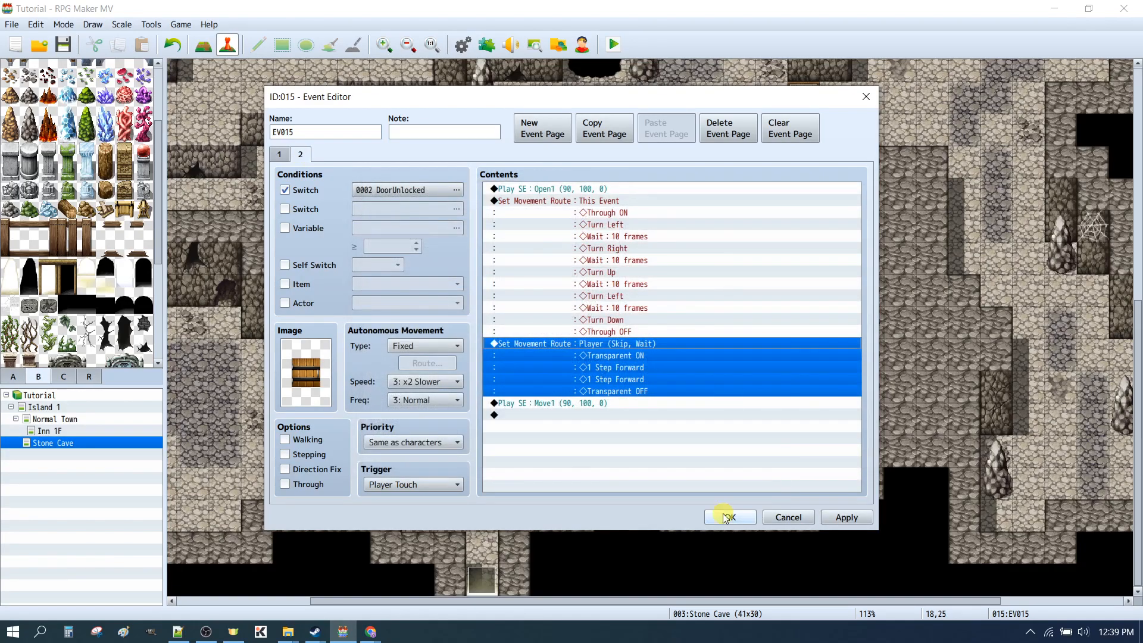
pyautogui.click(727, 517)
# Save the changes, playtest crossing the door both ways with the player hidden during the two steps, and close the playtest
pyautogui.click(614, 45)
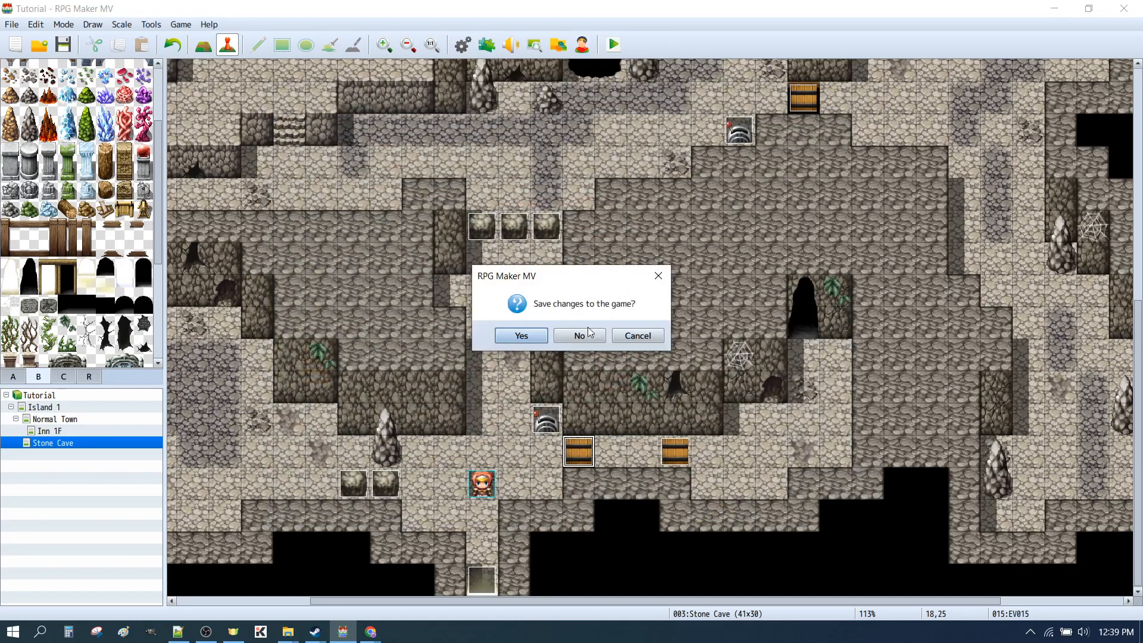
pyautogui.click(523, 336)
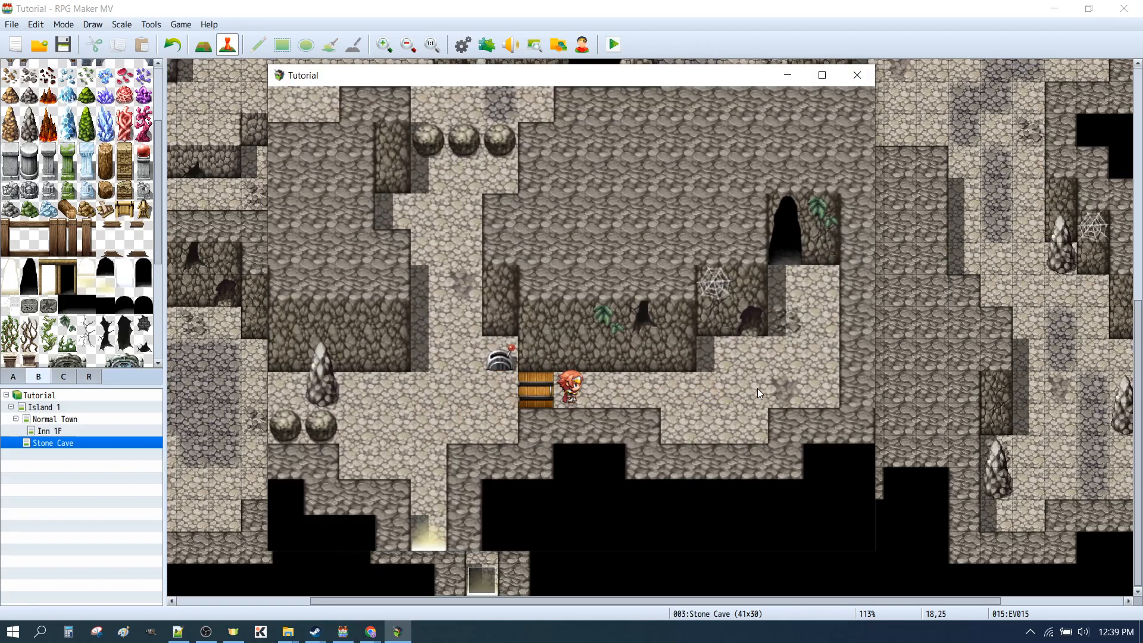
pyautogui.click(412, 384)
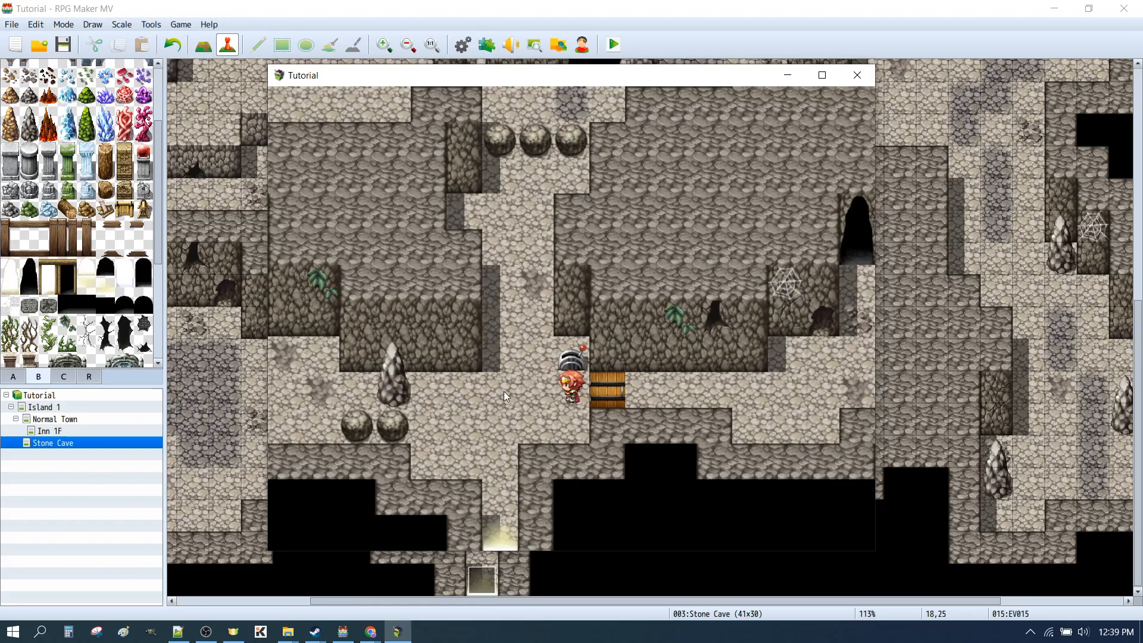
pyautogui.click(857, 75)
# Replace Transparent ON with an Opacity change to 75 at the start of the Player movement route on page 2 of the door event
pyautogui.doubleClick(577, 454)
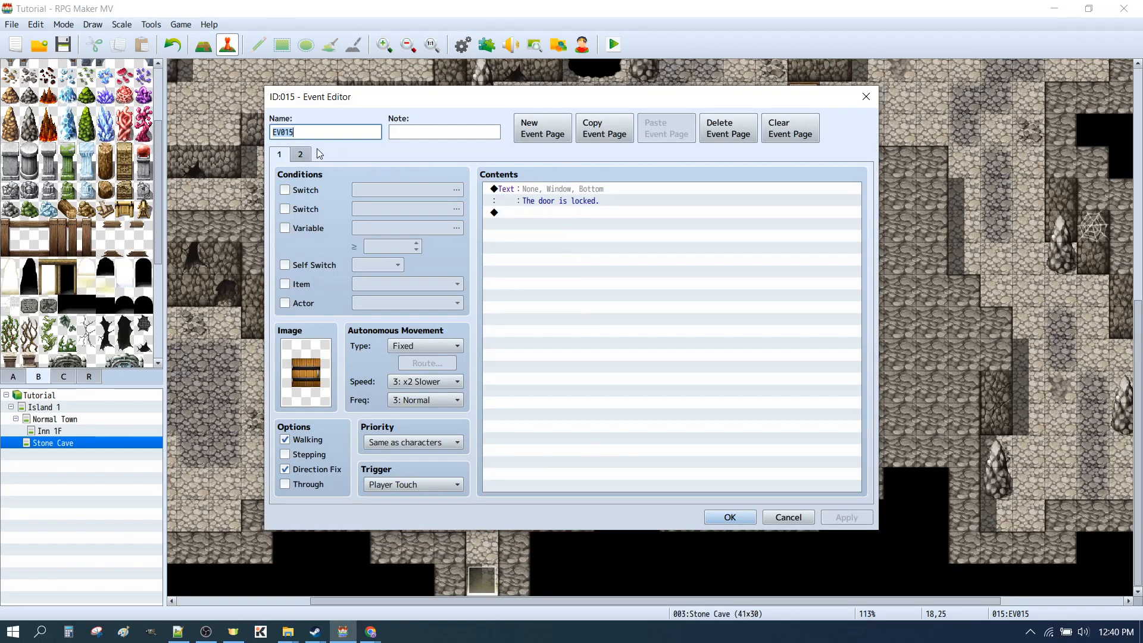
pyautogui.click(300, 154)
pyautogui.doubleClick(549, 344)
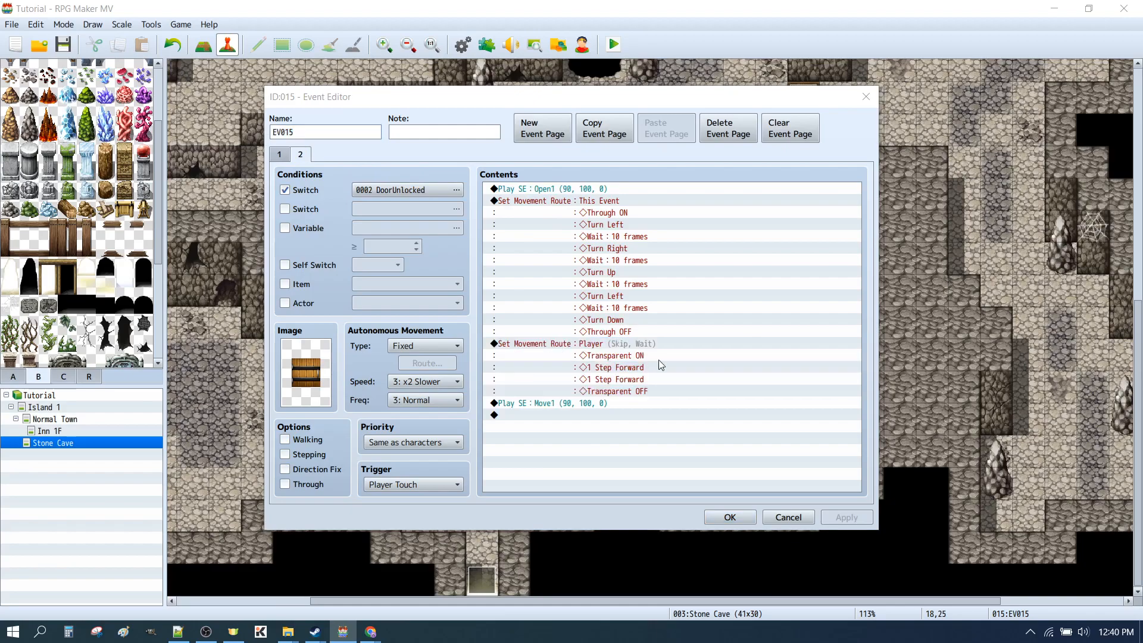
pyautogui.click(397, 234)
pyautogui.press('Delete')
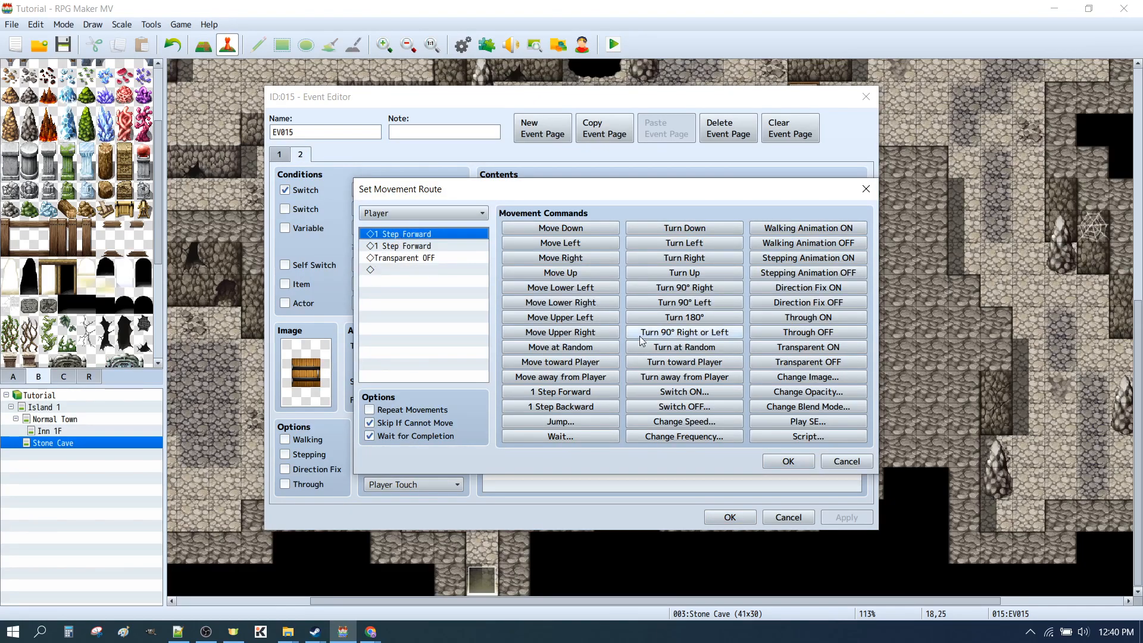
pyautogui.click(778, 390)
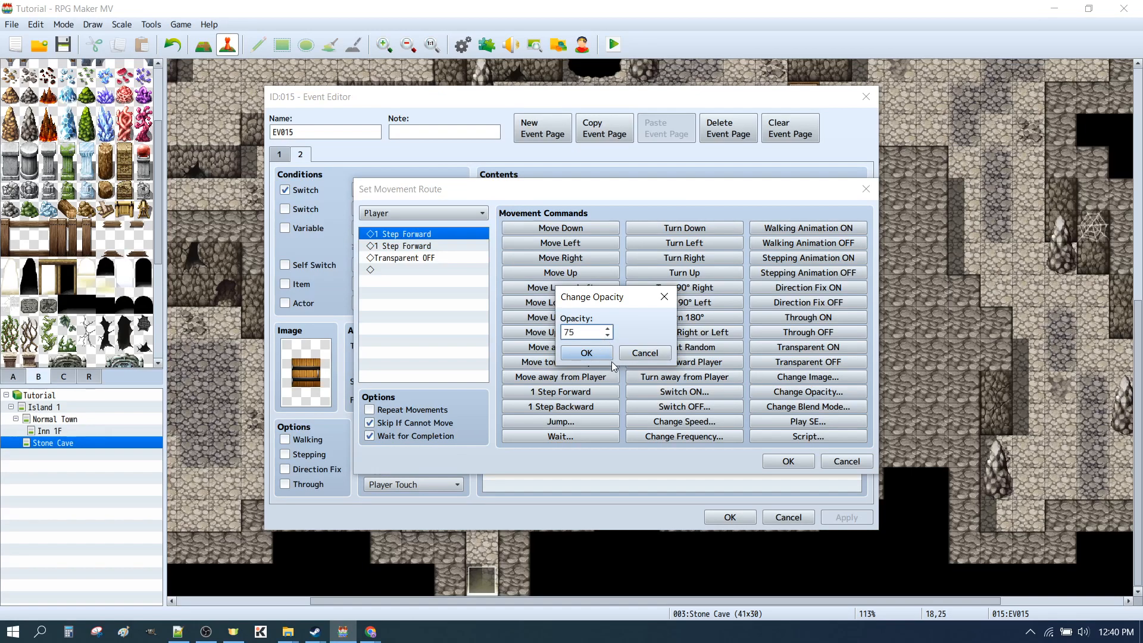
pyautogui.click(587, 353)
# Replace Transparent OFF with an Opacity change to 255 at the end of the Player movement route, and confirm the route
pyautogui.click(406, 270)
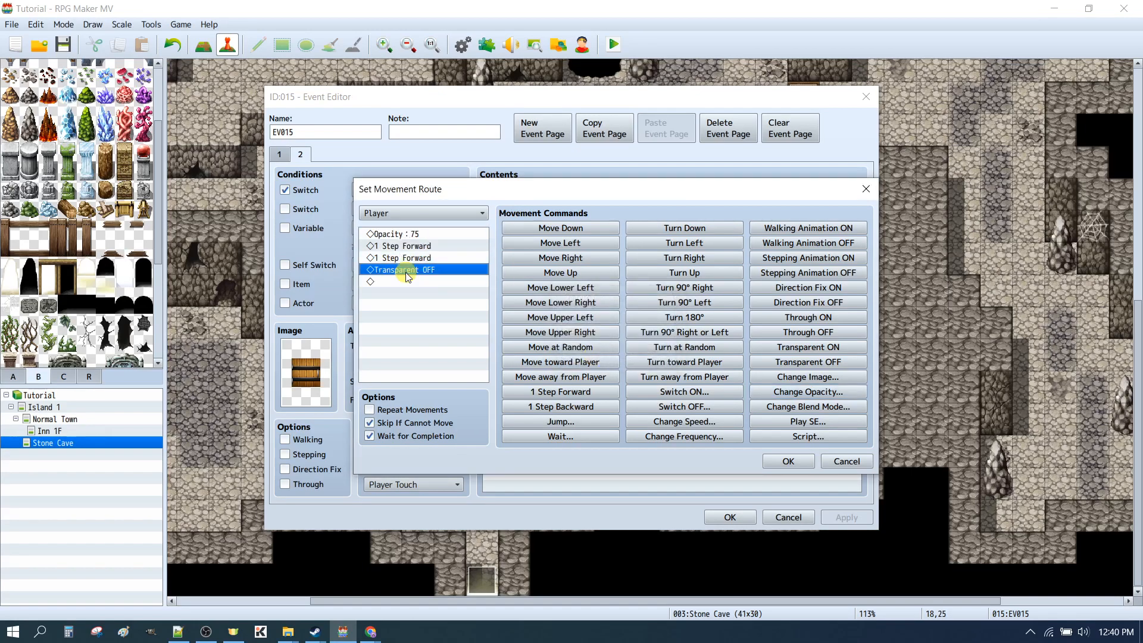
pyautogui.press('Delete')
pyautogui.click(777, 391)
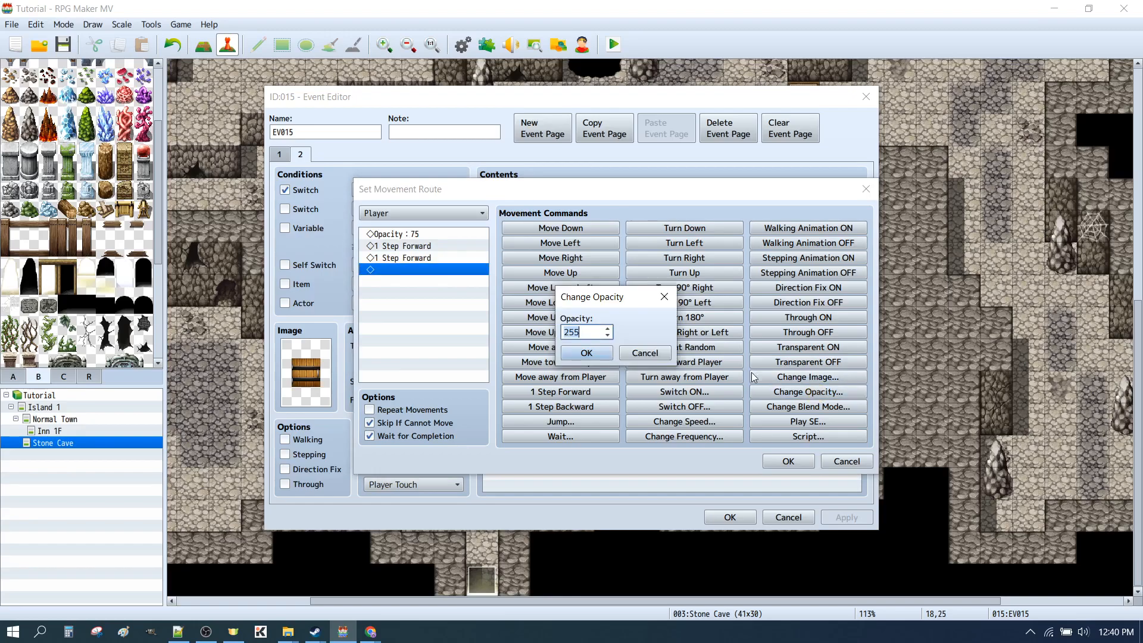
pyautogui.click(575, 353)
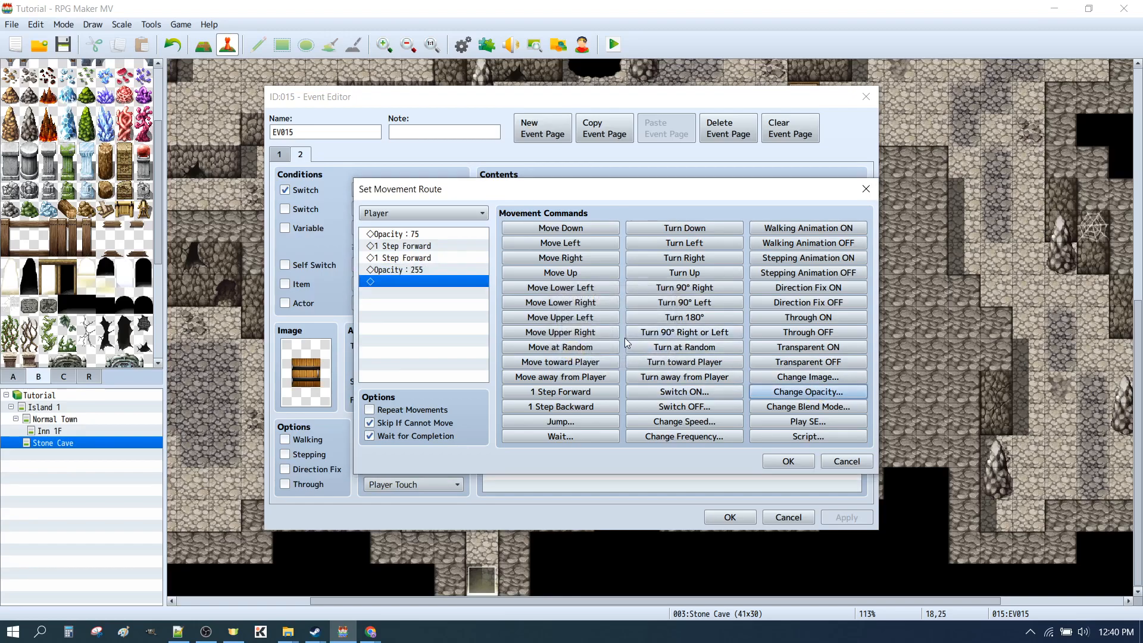
pyautogui.click(788, 460)
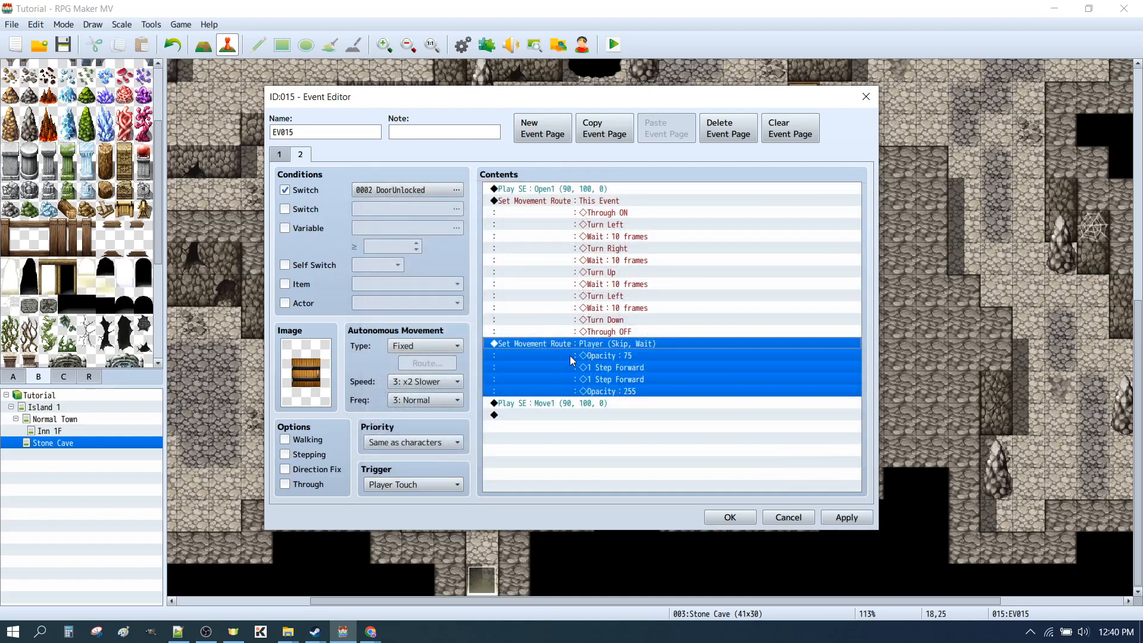
# Review the two Opacity commands in the Player movement route, then confirm the route and the door event
pyautogui.doubleClick(560, 346)
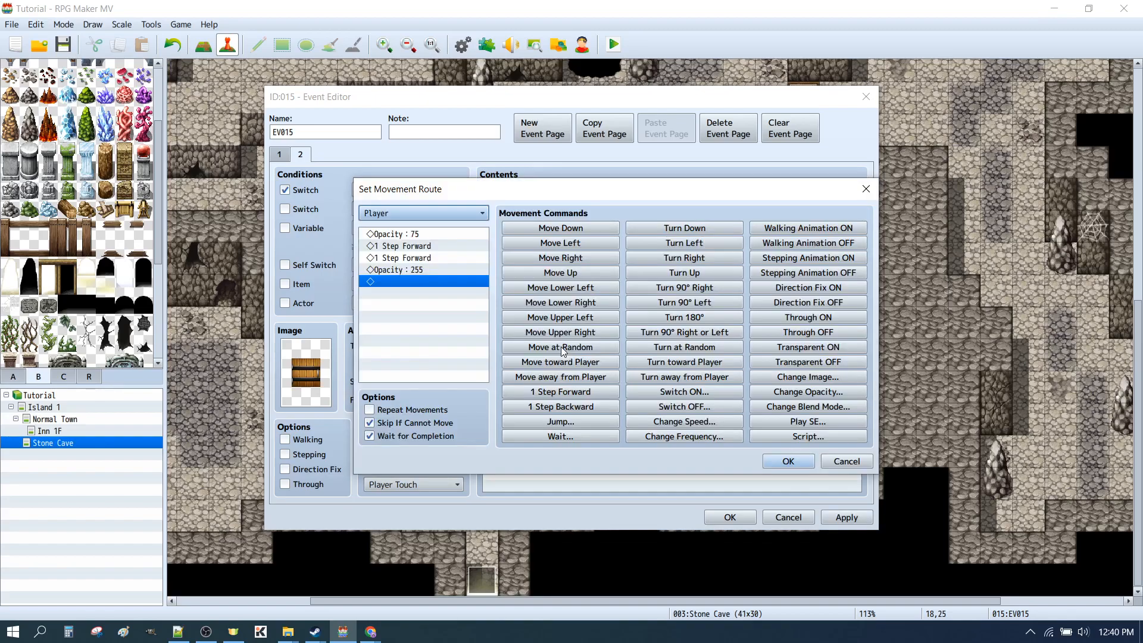
pyautogui.click(398, 233)
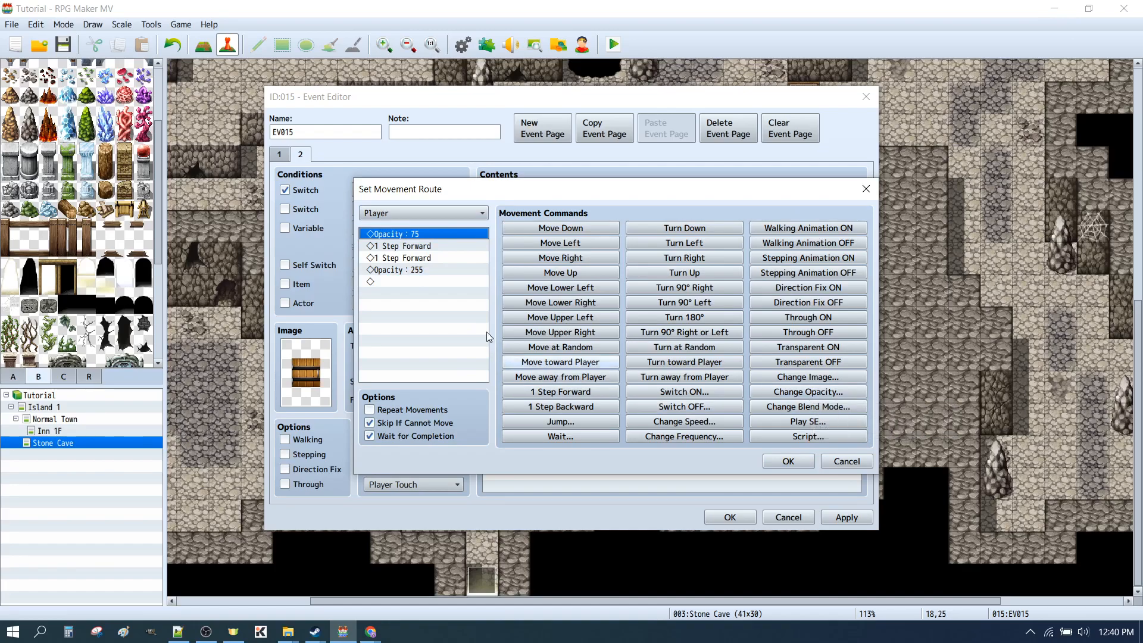
pyautogui.click(417, 270)
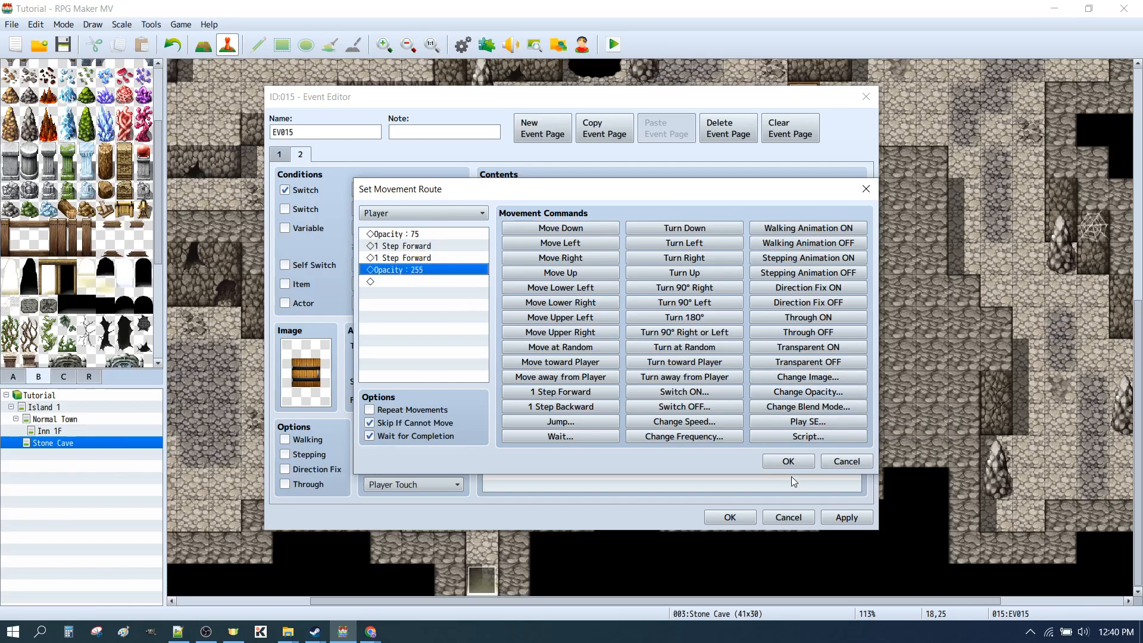
pyautogui.click(788, 461)
pyautogui.click(731, 516)
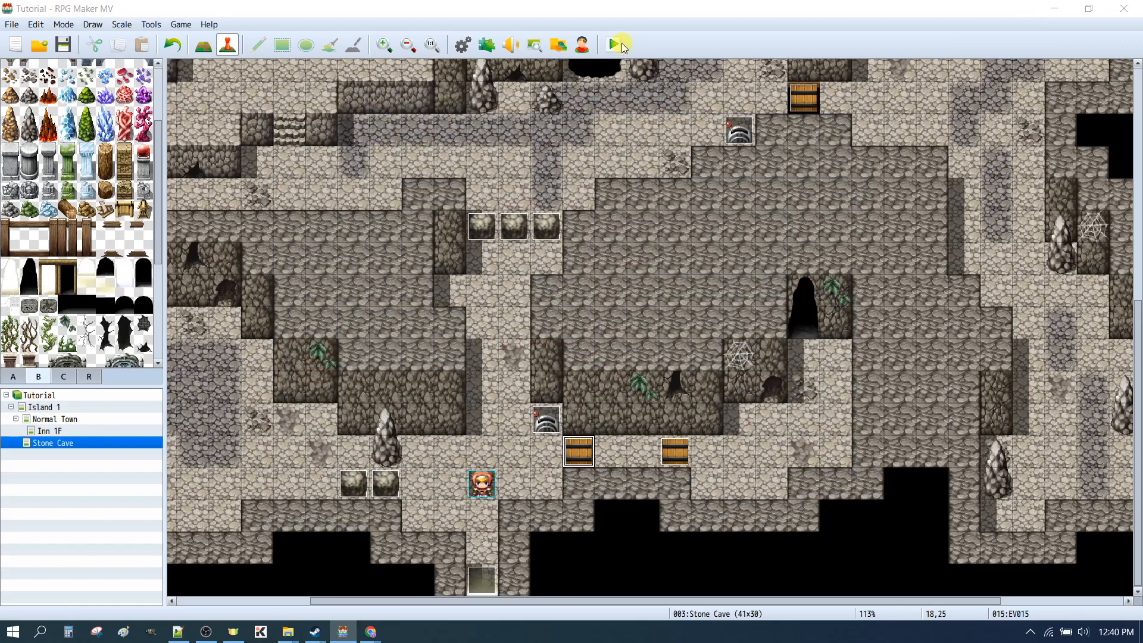
# Save the changes, playtest crossing the door several times in both directions with the opacity changes, and close the playtest
pyautogui.click(614, 44)
pyautogui.click(512, 335)
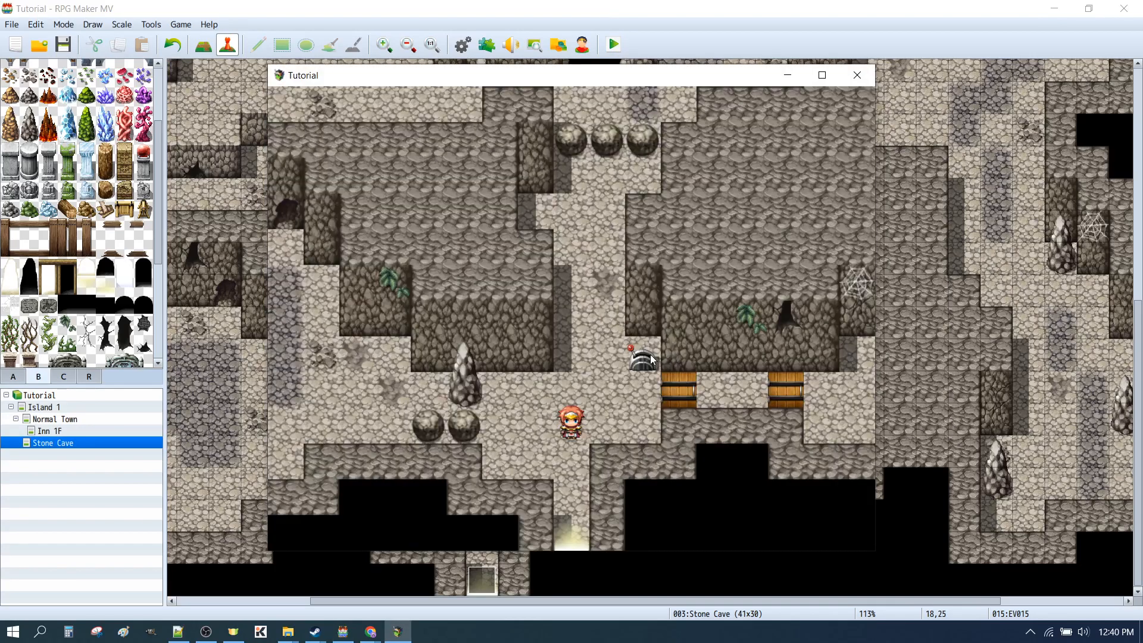
pyautogui.click(649, 359)
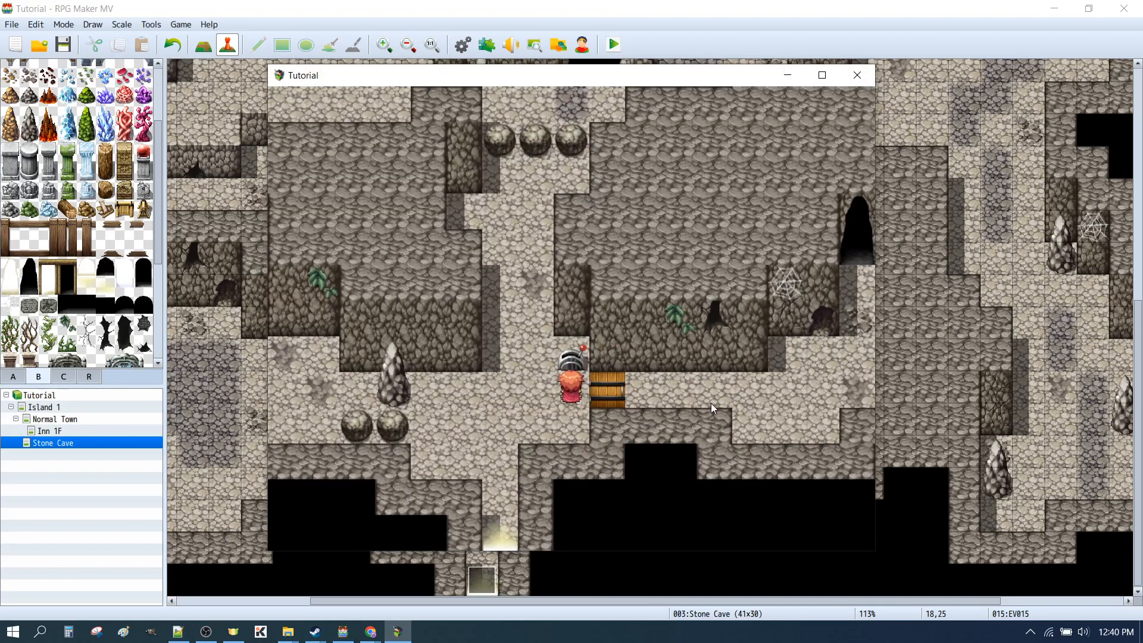
pyautogui.click(764, 383)
pyautogui.click(434, 394)
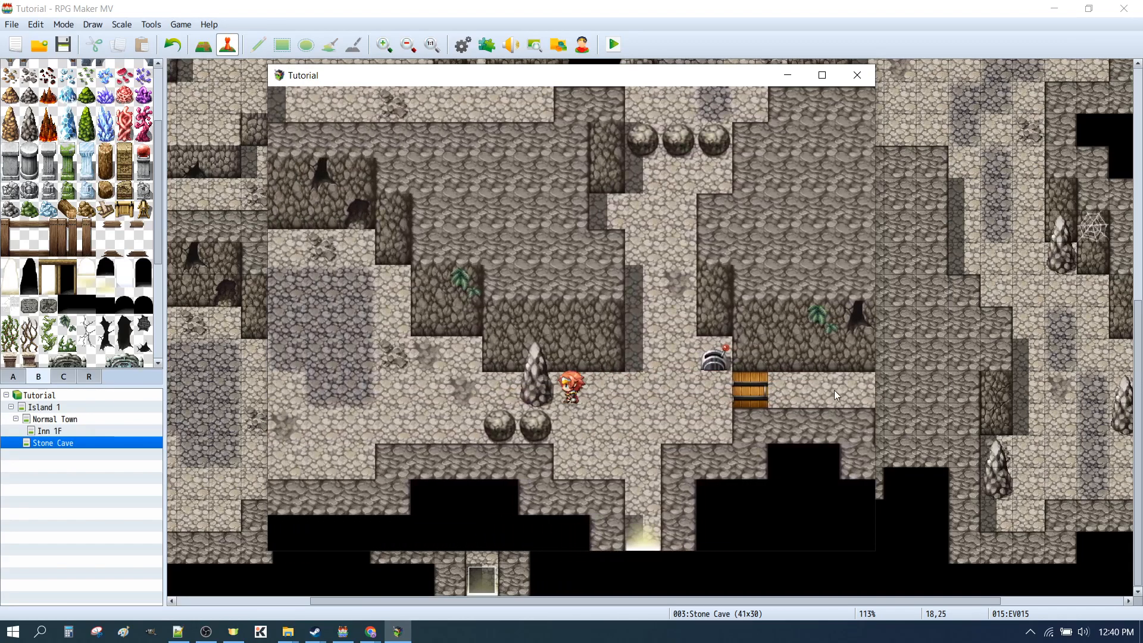
pyautogui.click(834, 390)
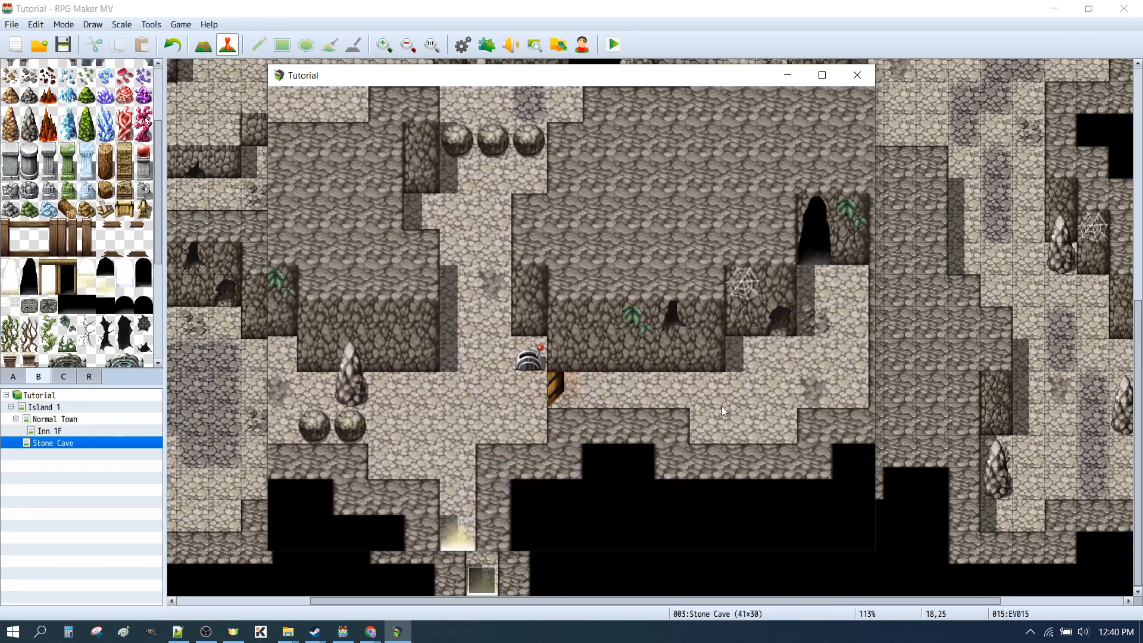
pyautogui.click(683, 395)
pyautogui.click(331, 399)
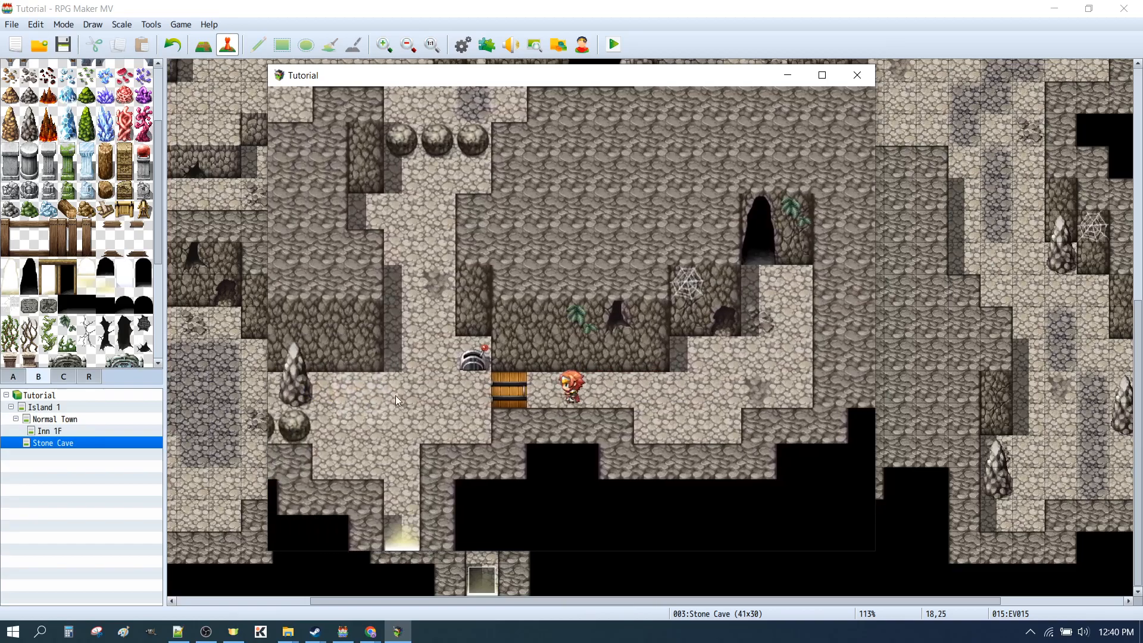
pyautogui.click(773, 392)
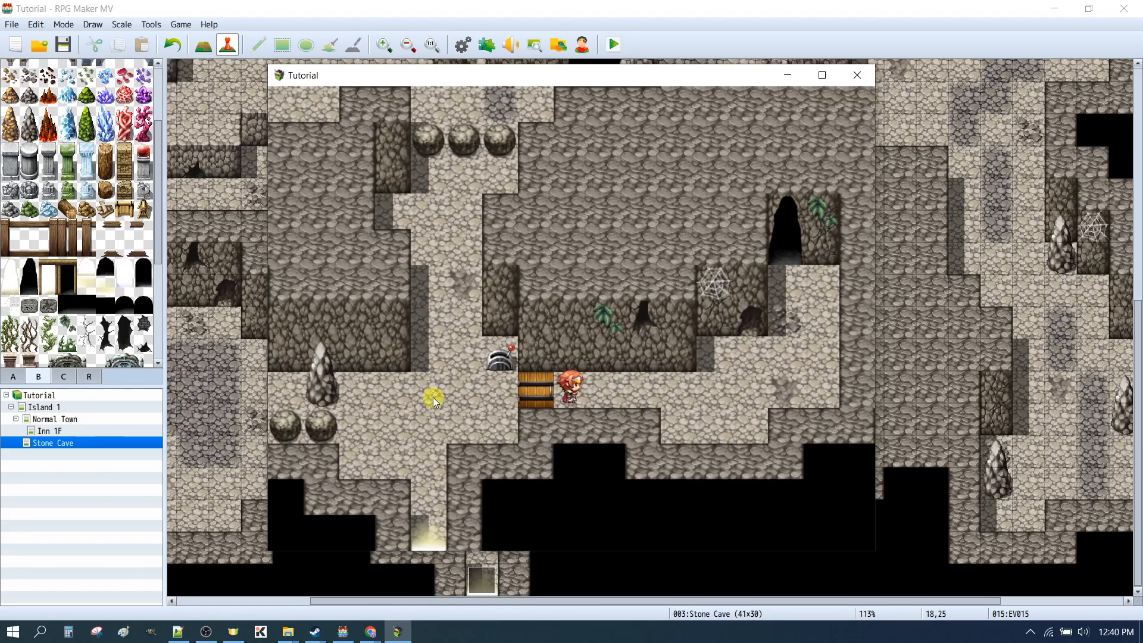
pyautogui.click(428, 397)
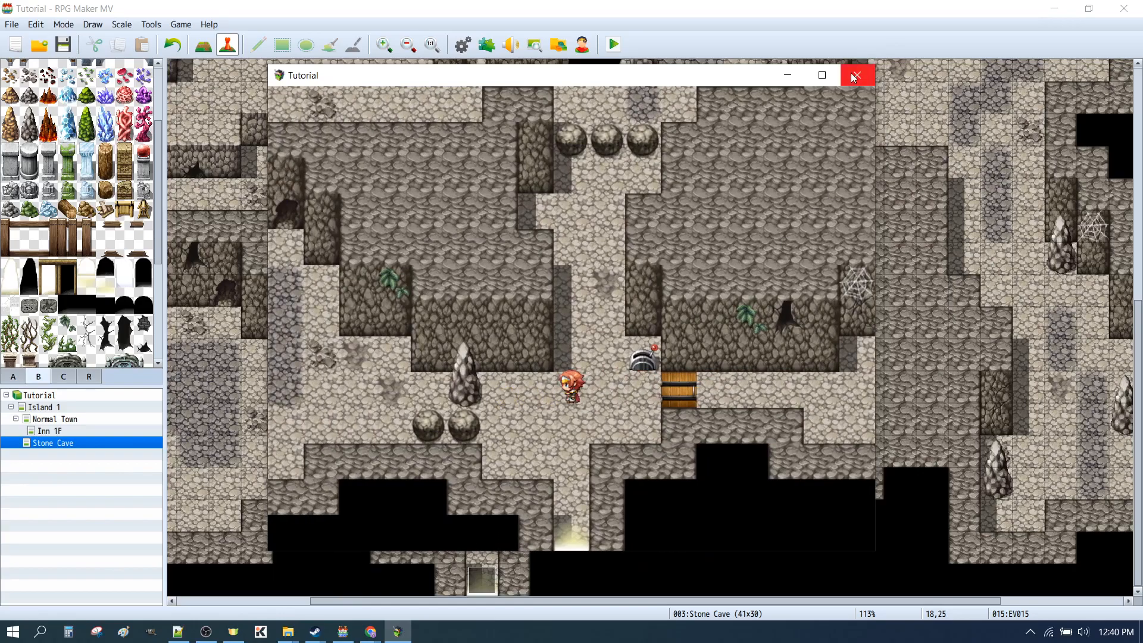
pyautogui.click(854, 74)
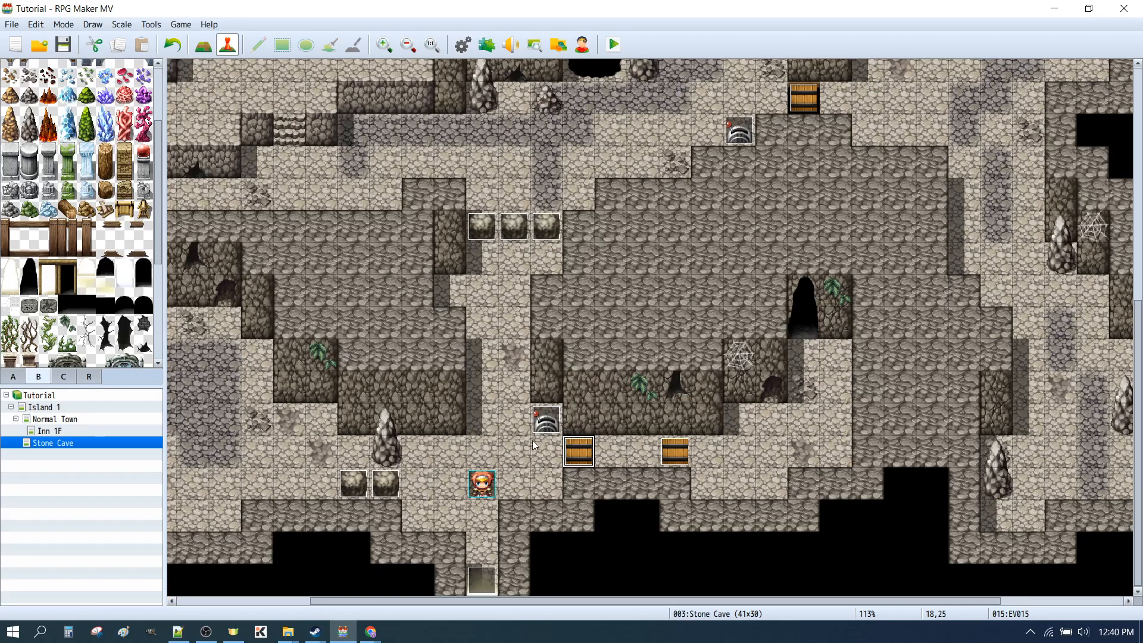
# Switch to map editing and paint a black Entrance A tile beneath the door event beside the lower lever
pyautogui.click(203, 45)
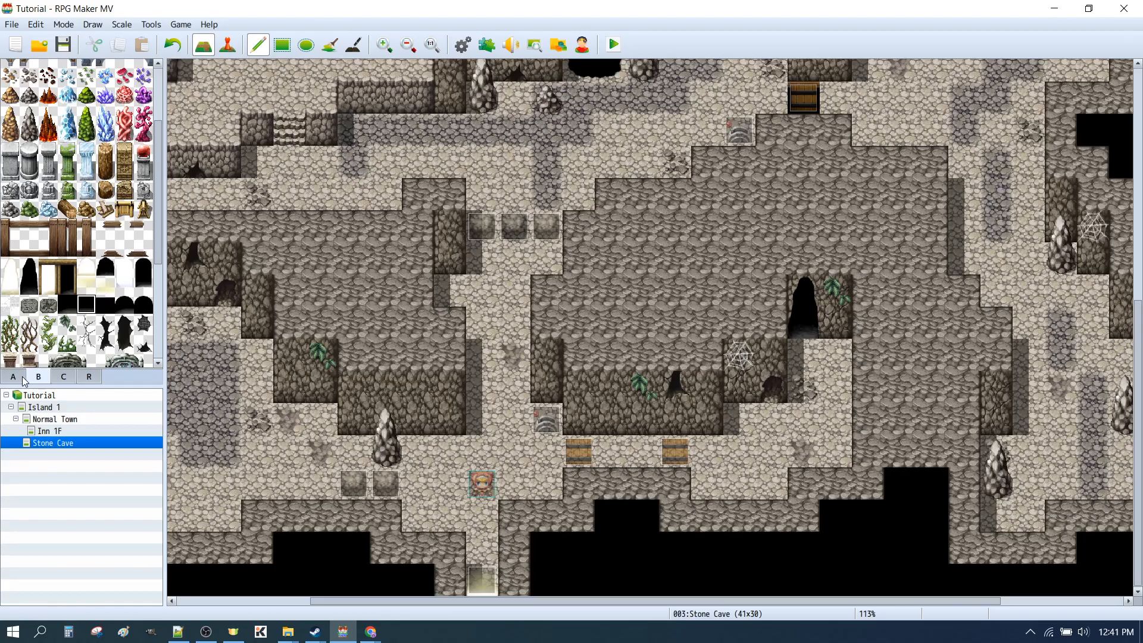
pyautogui.click(90, 305)
pyautogui.scroll(5, 91, 305)
pyautogui.scroll(-5, 98, 122)
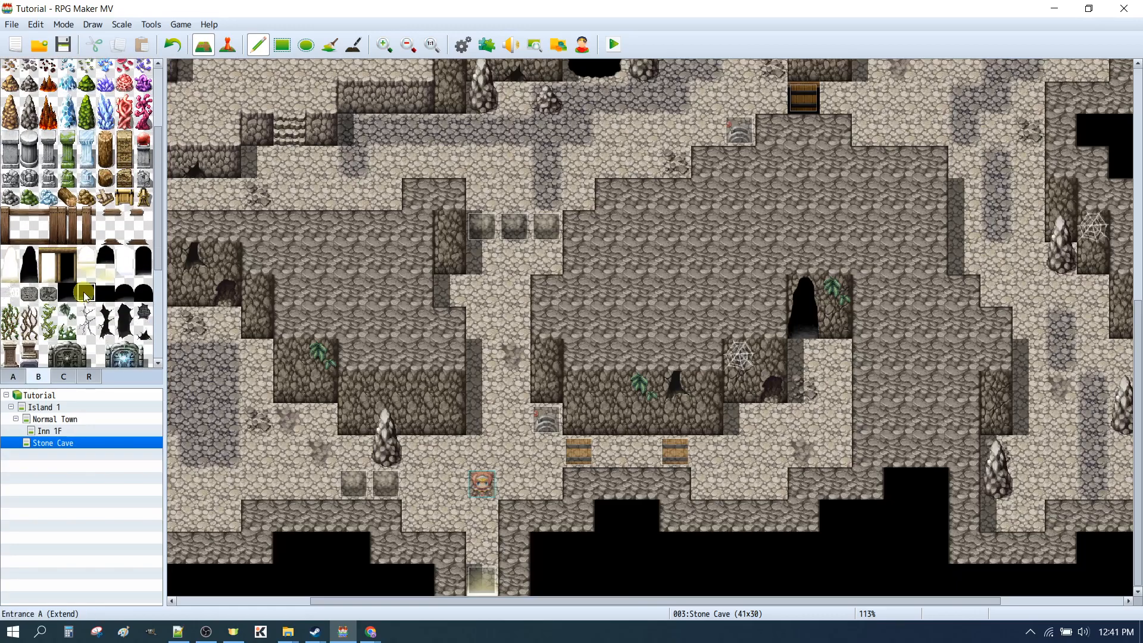
pyautogui.click(70, 286)
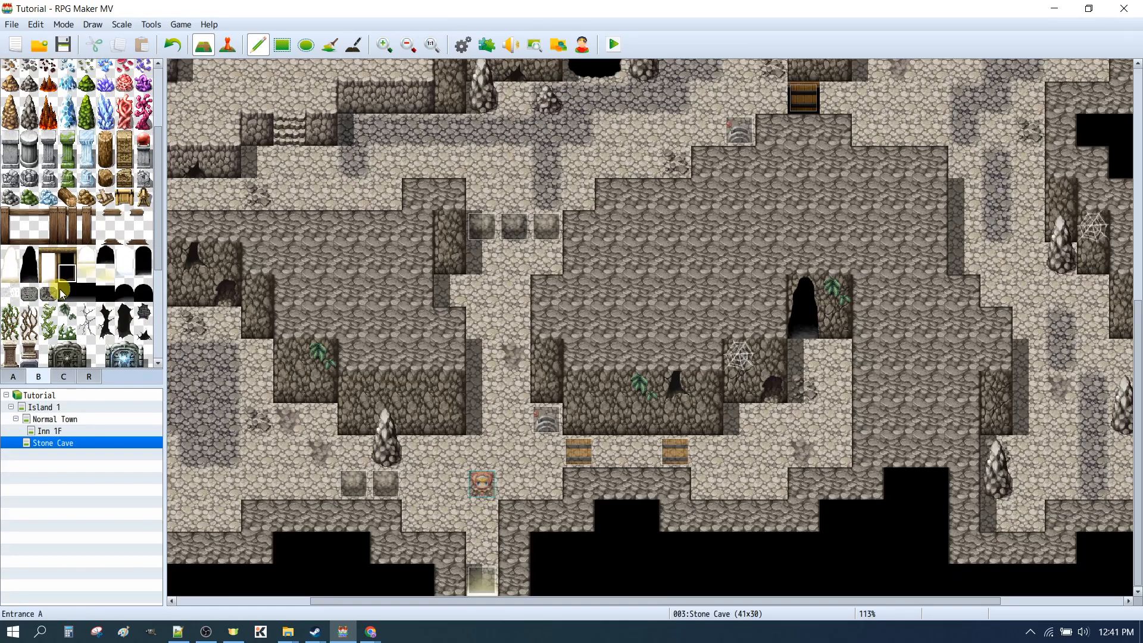
pyautogui.click(578, 450)
# Save the changes, playtest opening the door with the black tile behind it, and close the playtest
pyautogui.click(613, 45)
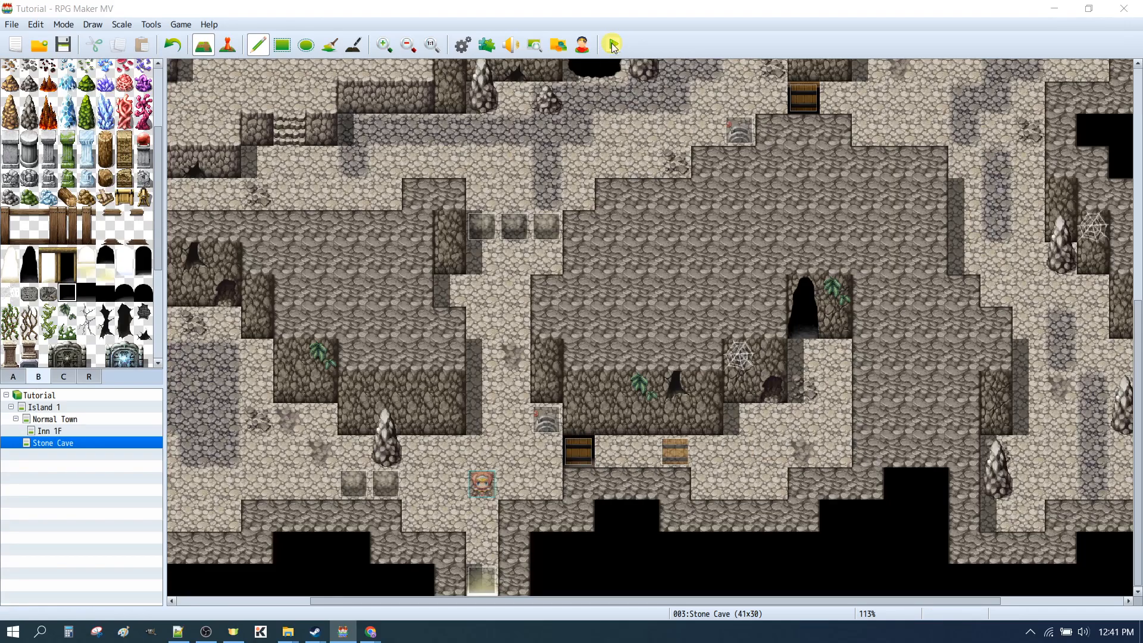
pyautogui.click(517, 334)
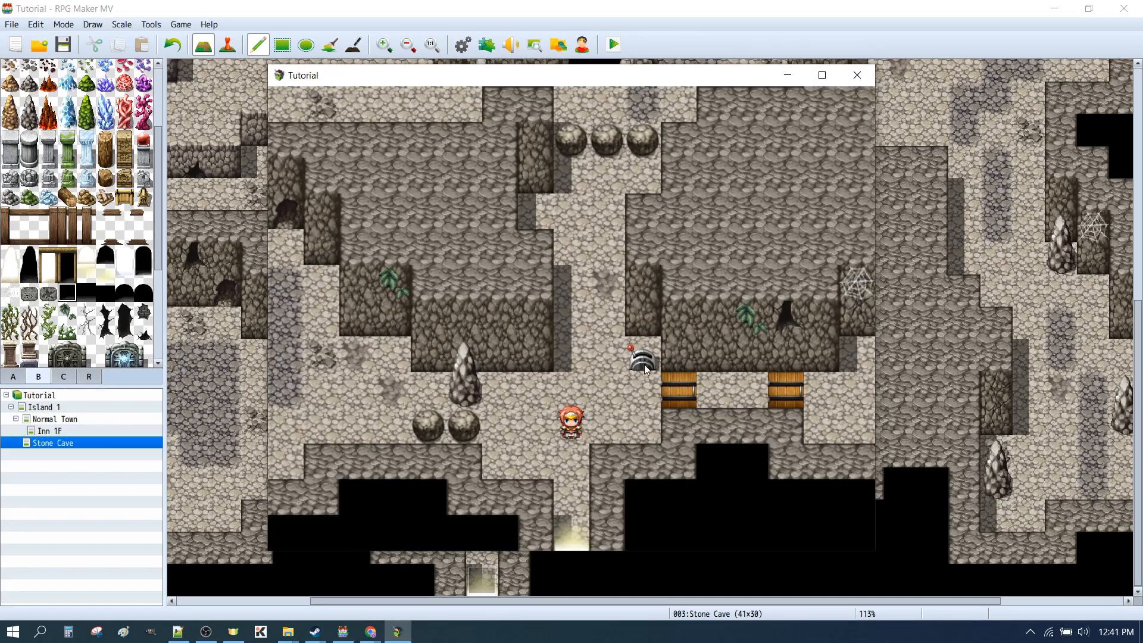
pyautogui.click(643, 364)
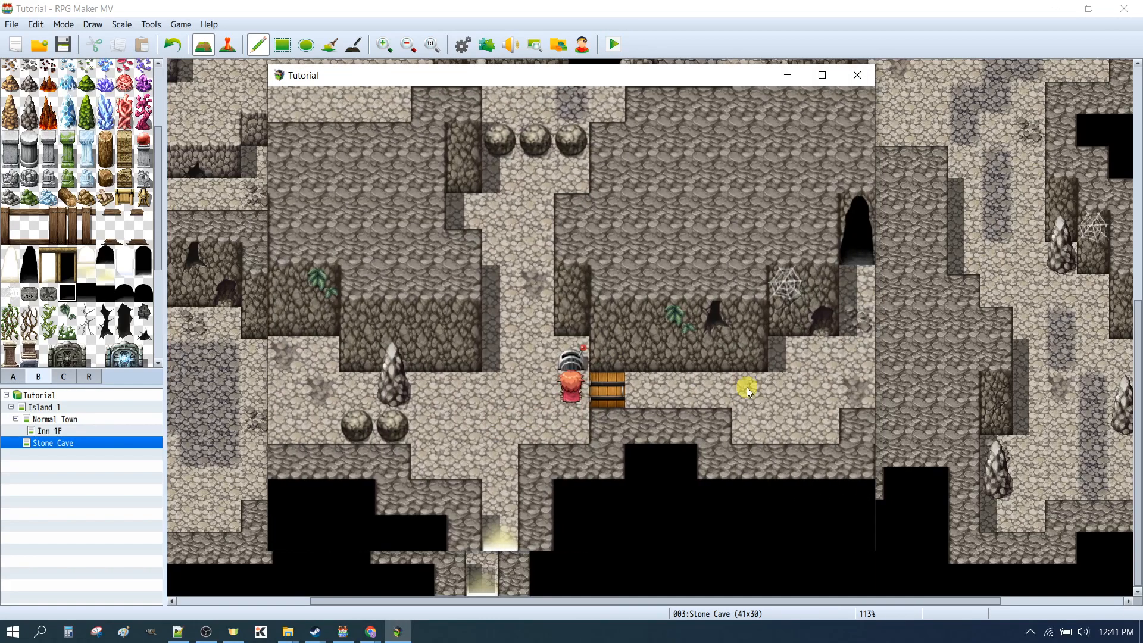
pyautogui.click(747, 387)
pyautogui.click(410, 405)
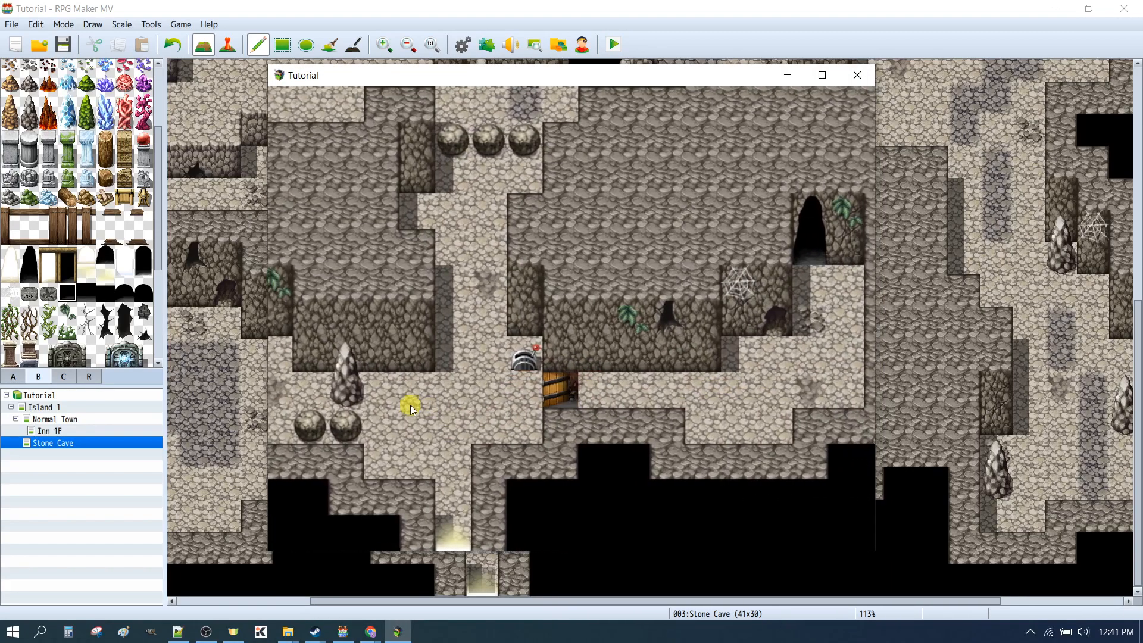
pyautogui.click(857, 75)
# Layer a black Entrance A (Extend) tile and a bridge spar tile on the floor square directly right of the door
pyautogui.scroll(4, 54, 258)
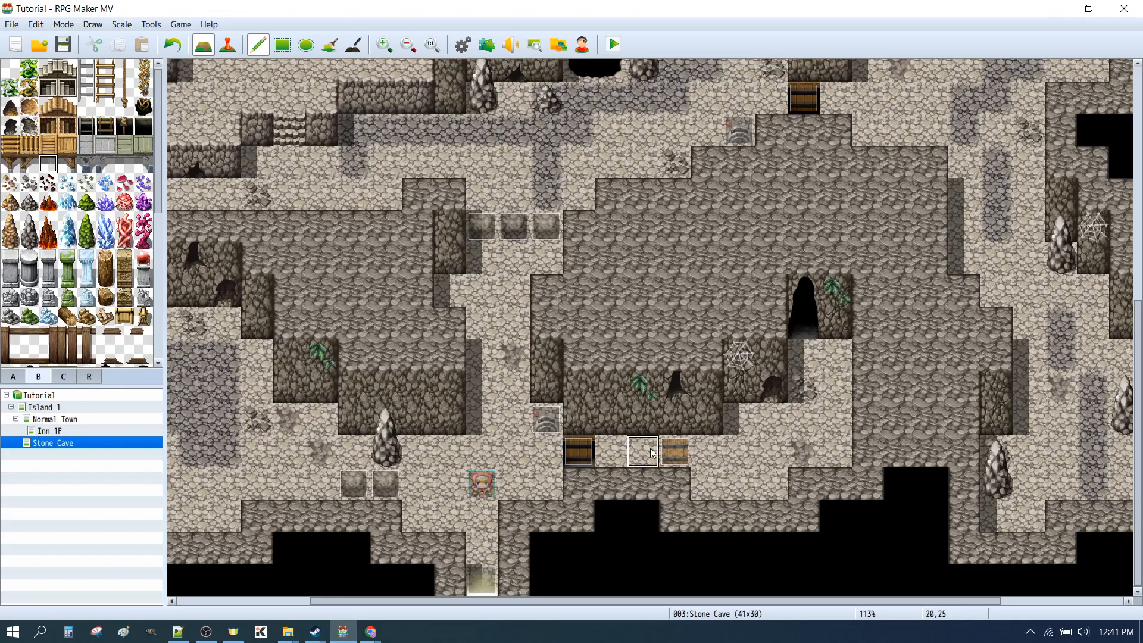
pyautogui.click(624, 453)
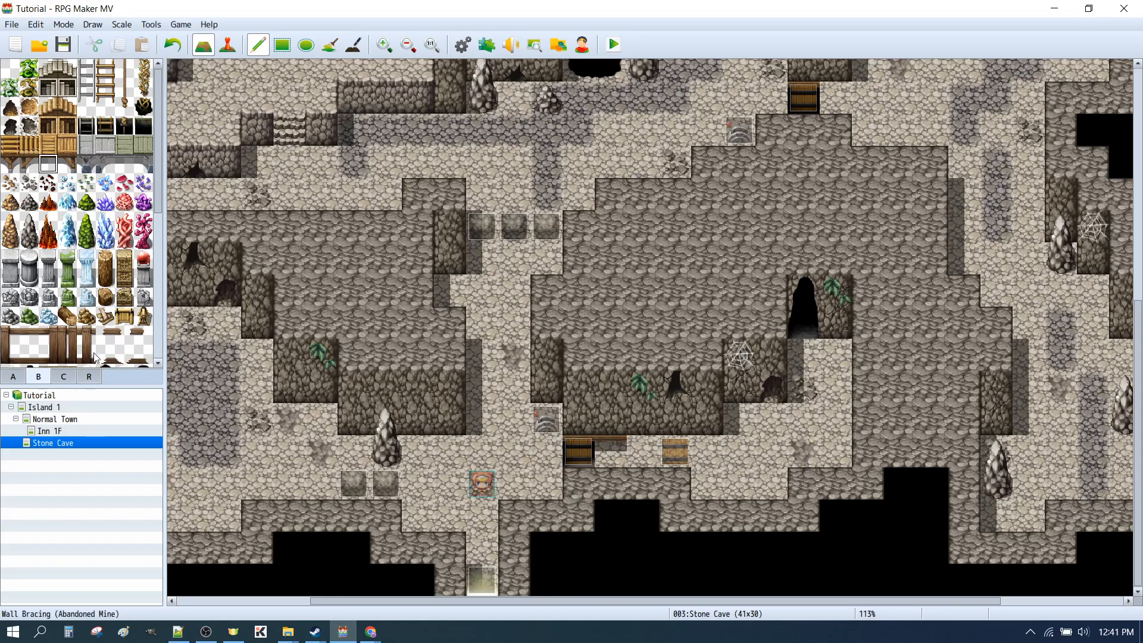
pyautogui.scroll(-3, 89, 179)
pyautogui.click(619, 457)
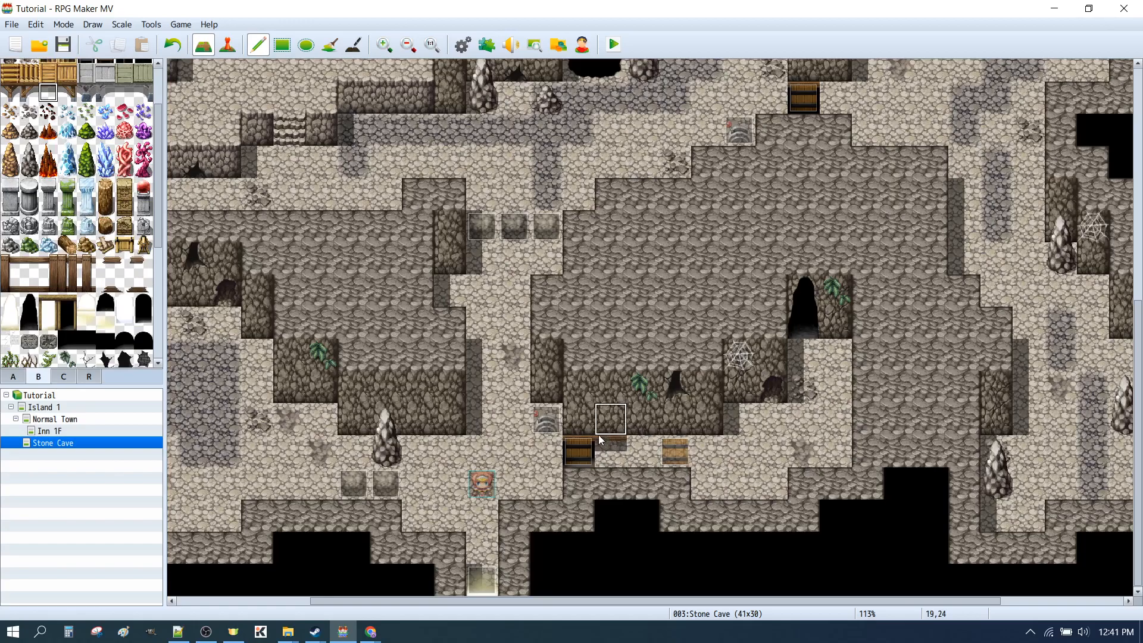
pyautogui.click(86, 339)
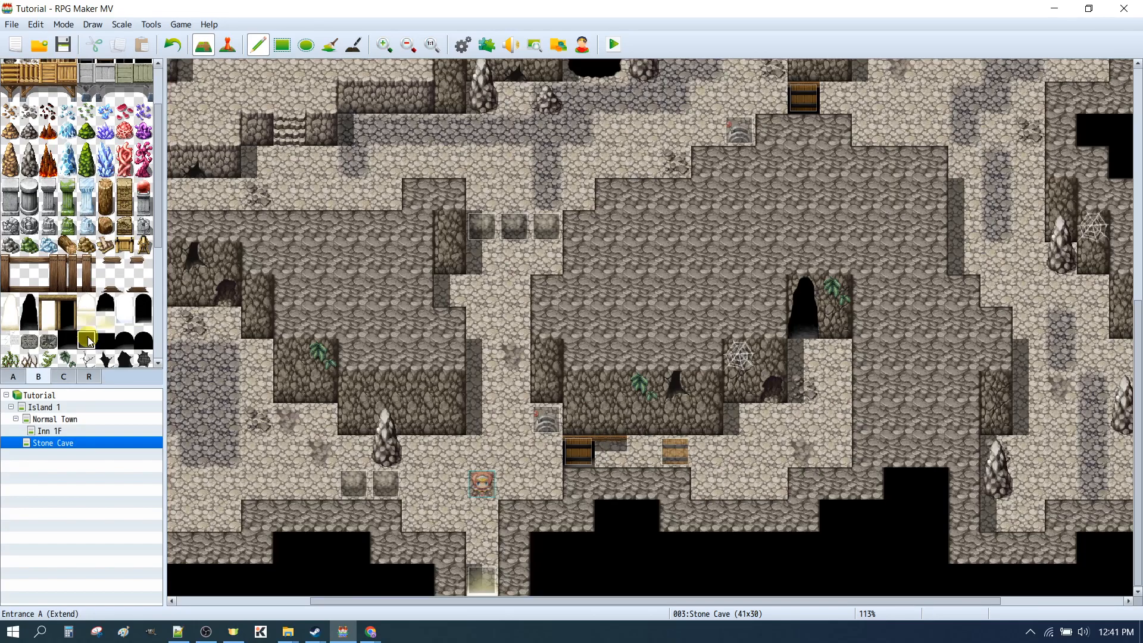
pyautogui.scroll(3, 85, 154)
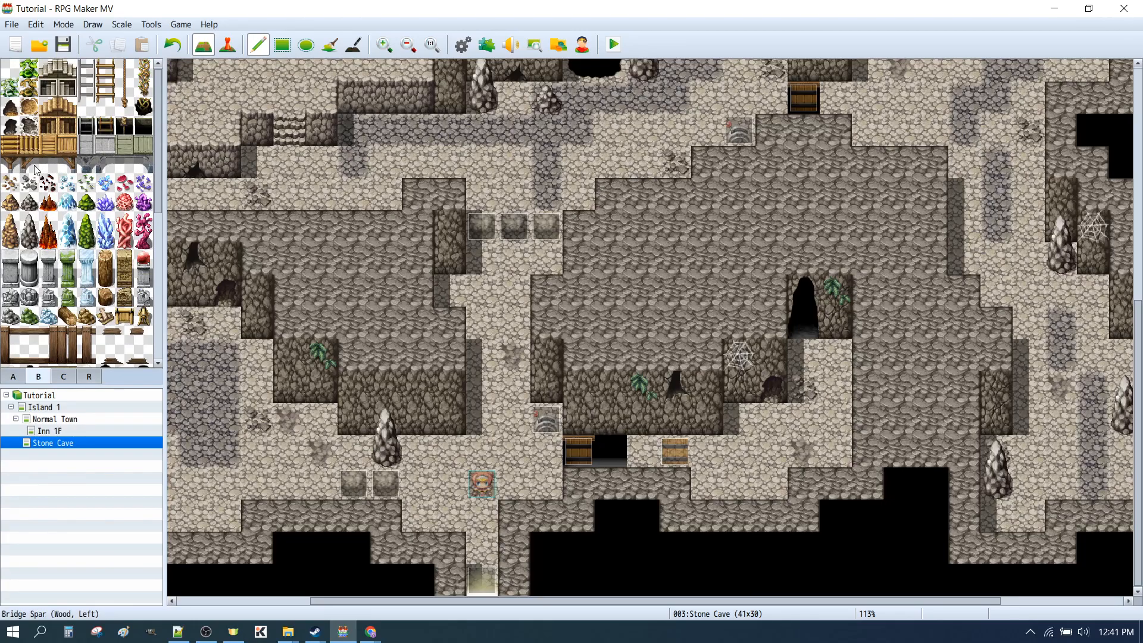
pyautogui.click(48, 164)
pyautogui.click(611, 452)
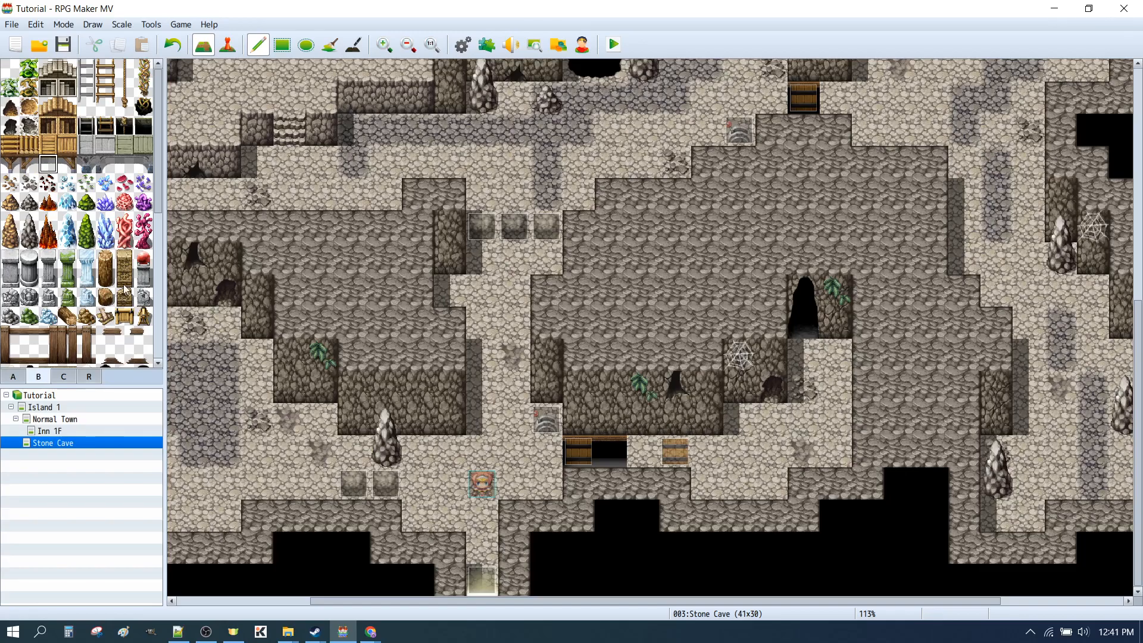
# Paint another black entrance tile on the floor square just before the second wooden door event
pyautogui.scroll(-2, 143, 232)
pyautogui.scroll(-2, 142, 232)
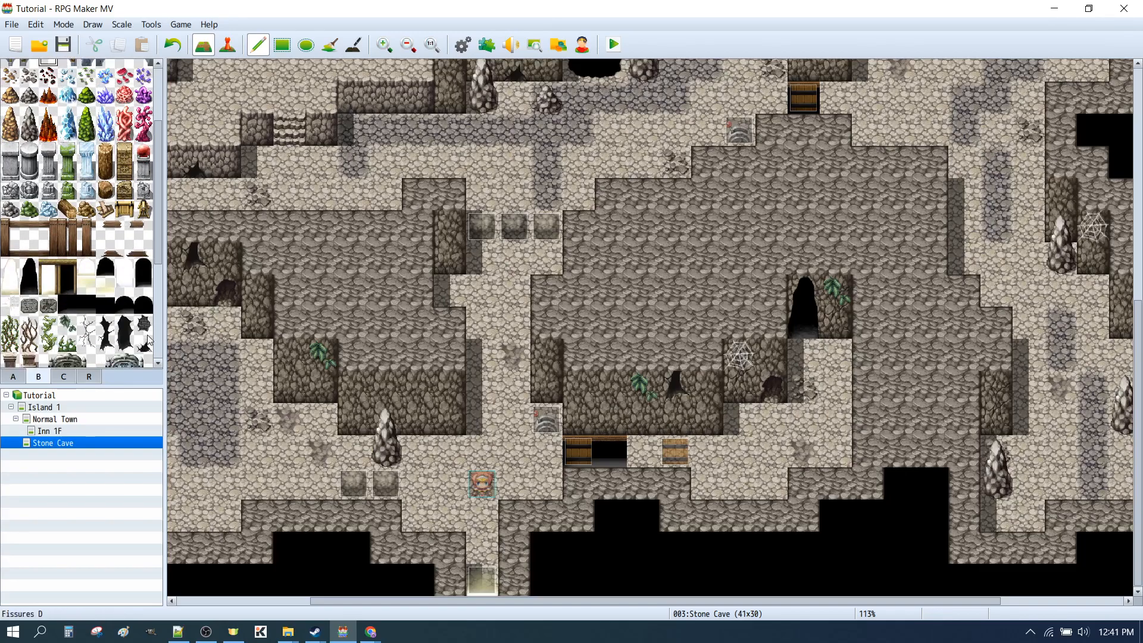
pyautogui.click(105, 304)
pyautogui.click(657, 458)
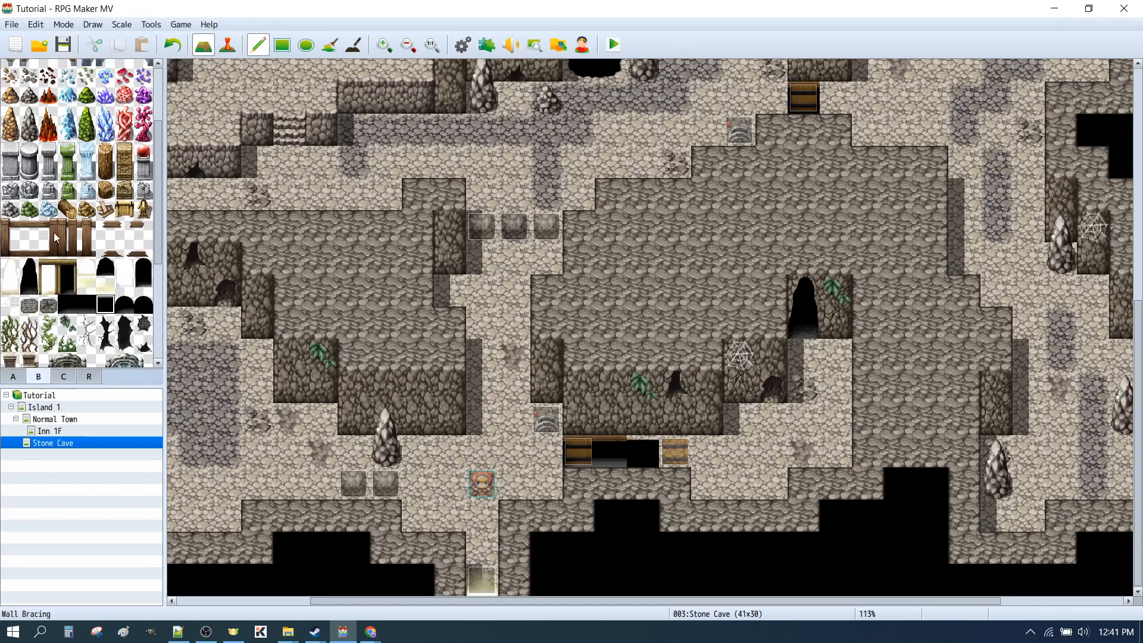
# Try a different bridge spar tile over the black floor square just before the second wooden door event
pyautogui.scroll(4, 77, 209)
pyautogui.click(29, 165)
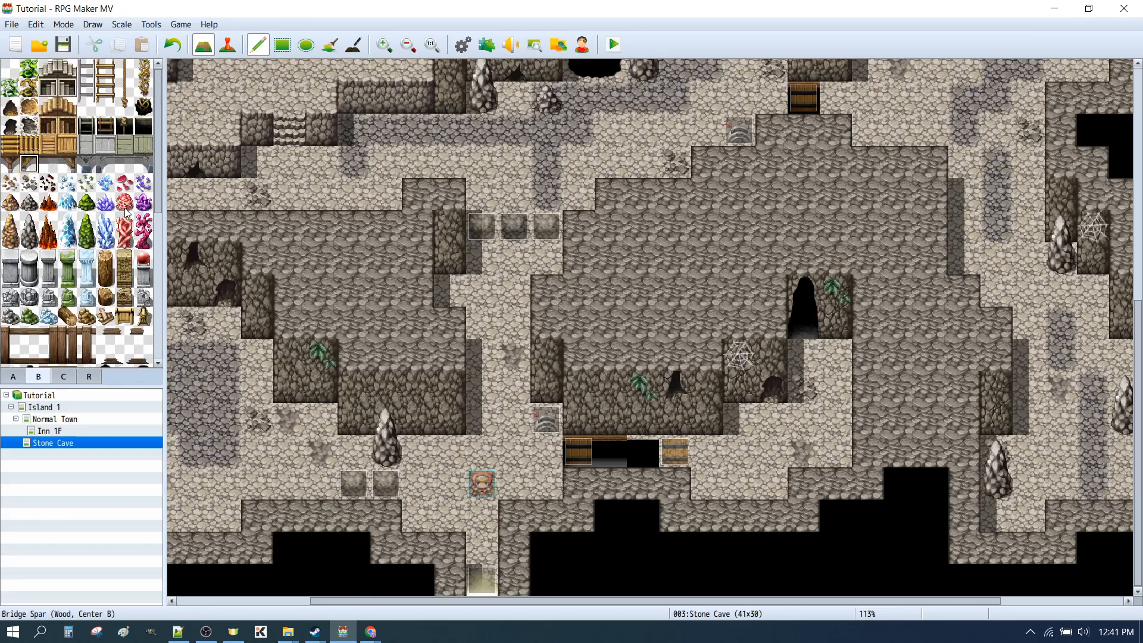
pyautogui.click(49, 165)
pyautogui.click(643, 450)
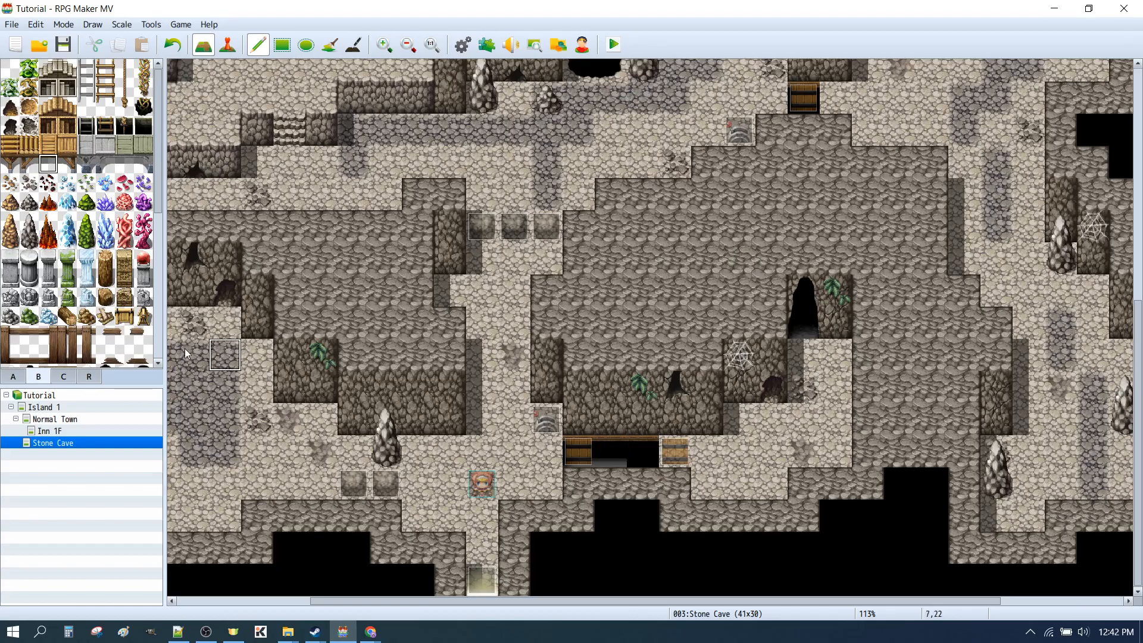
# Replace the black and bridge spar tiles between the two lower wooden doors with the plain cave floor tile
pyautogui.click(747, 448)
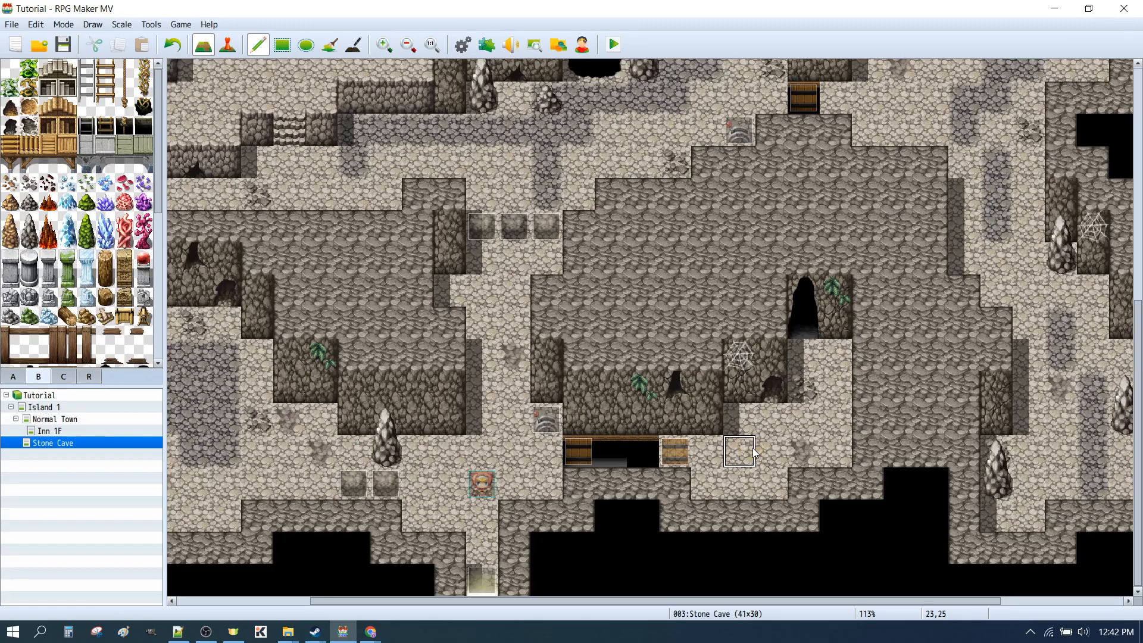
pyautogui.click(654, 454)
pyautogui.click(613, 453)
pyautogui.rightClick(481, 447)
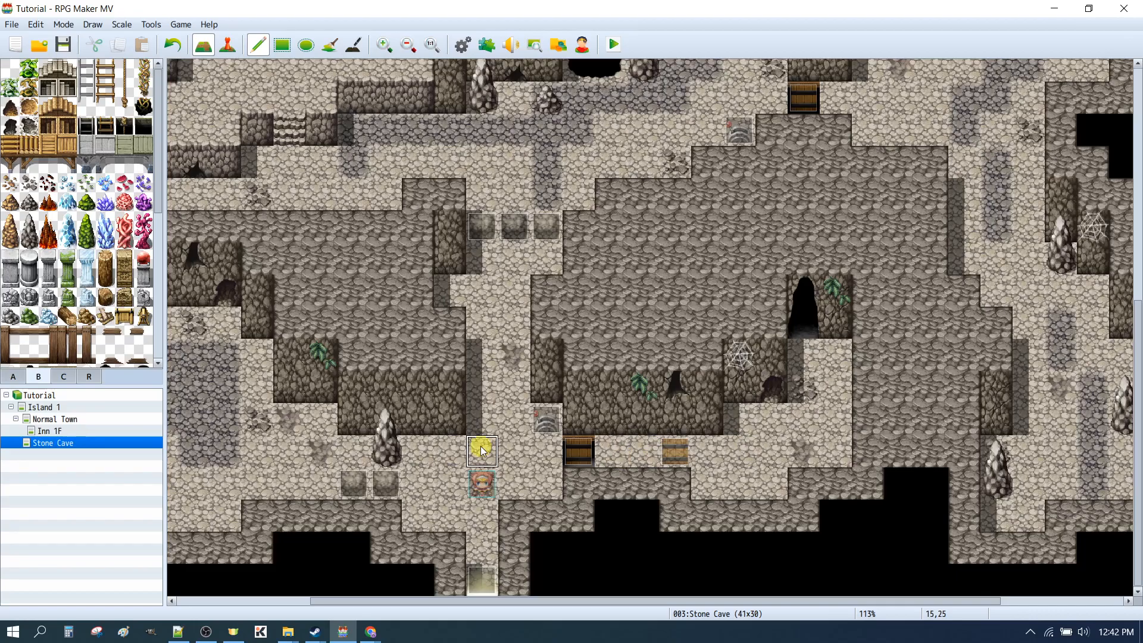
pyautogui.click(646, 453)
pyautogui.click(614, 452)
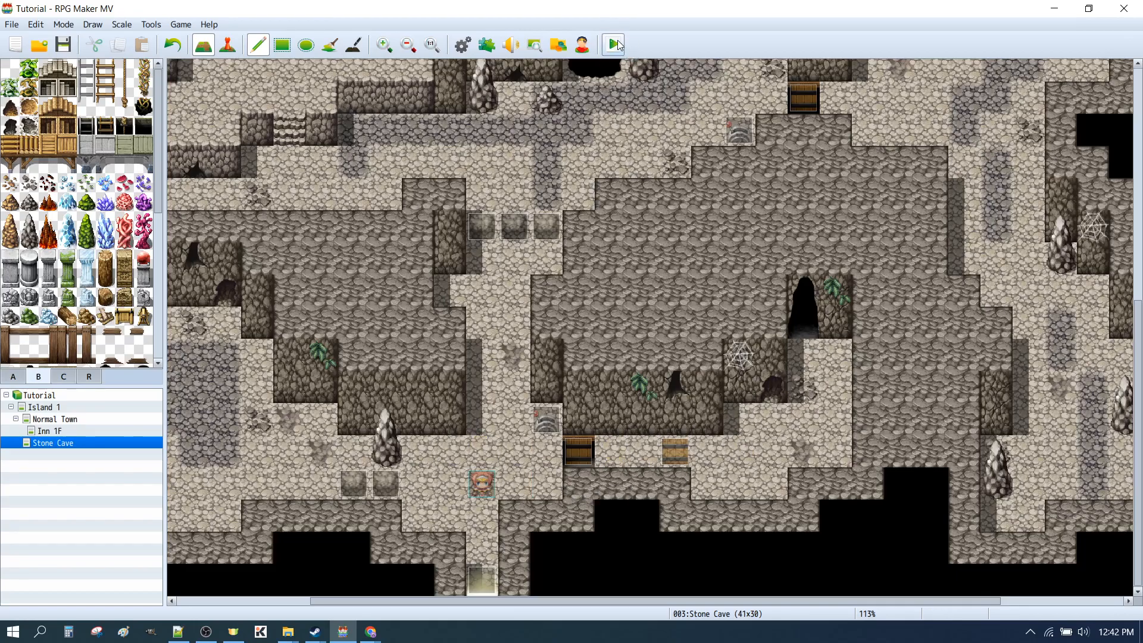
# Save the changes, playtest the door beside the lower lever with the plain floor restored, and close the playtest
pyautogui.click(613, 45)
pyautogui.click(520, 335)
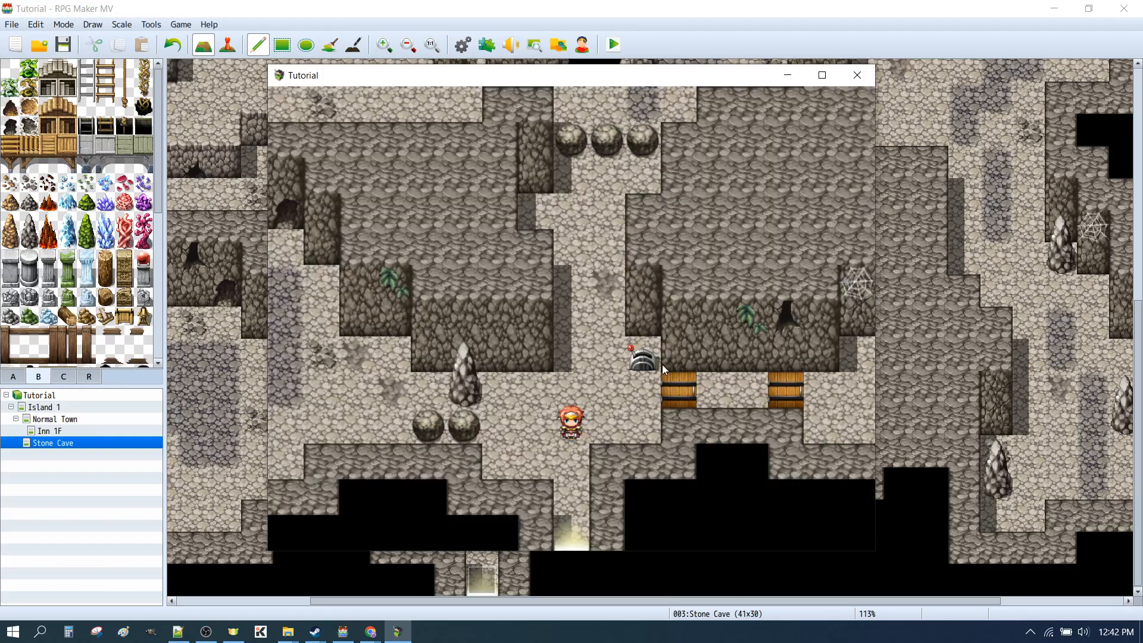
pyautogui.click(636, 366)
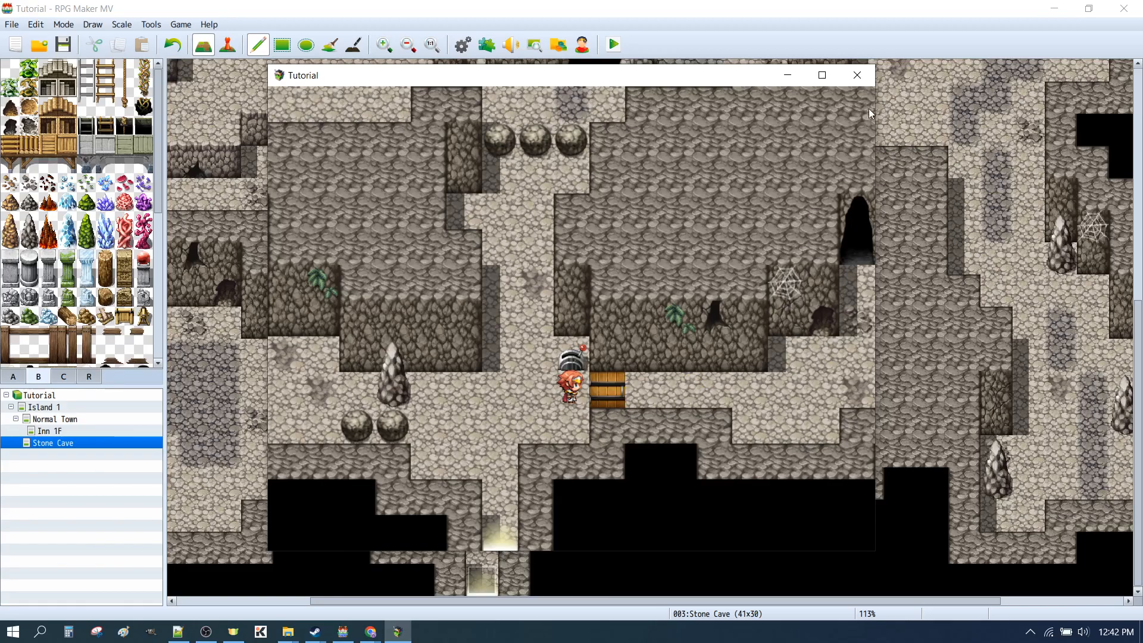
pyautogui.click(859, 79)
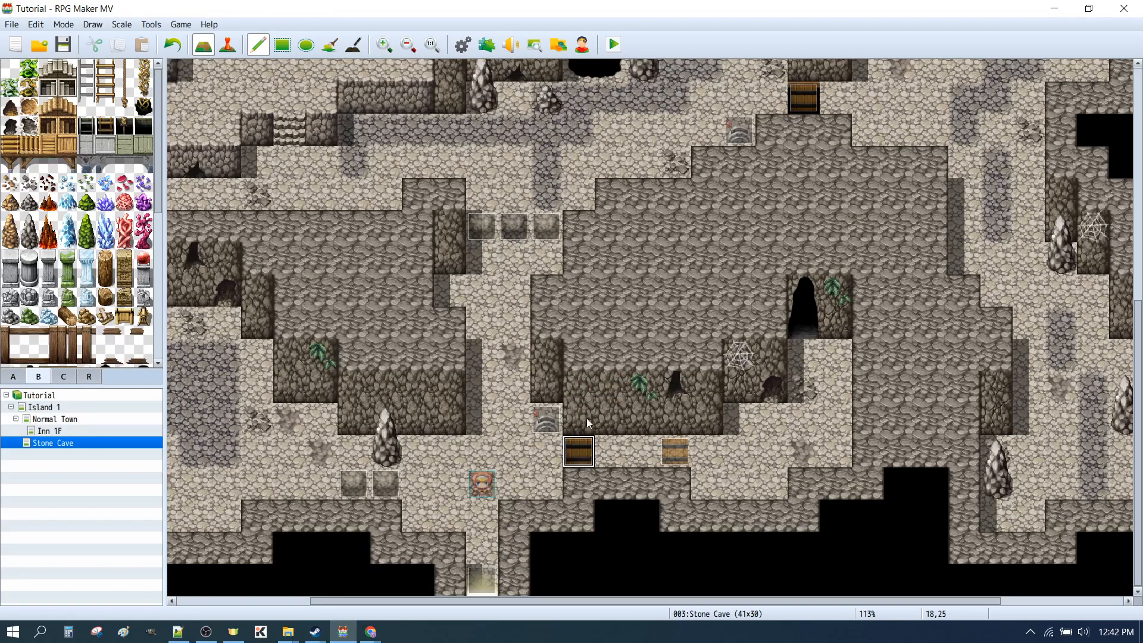
# Delete Through ON and Through OFF from the This Event movement route on page 2 of the door beside the lower lever
pyautogui.press('F6')
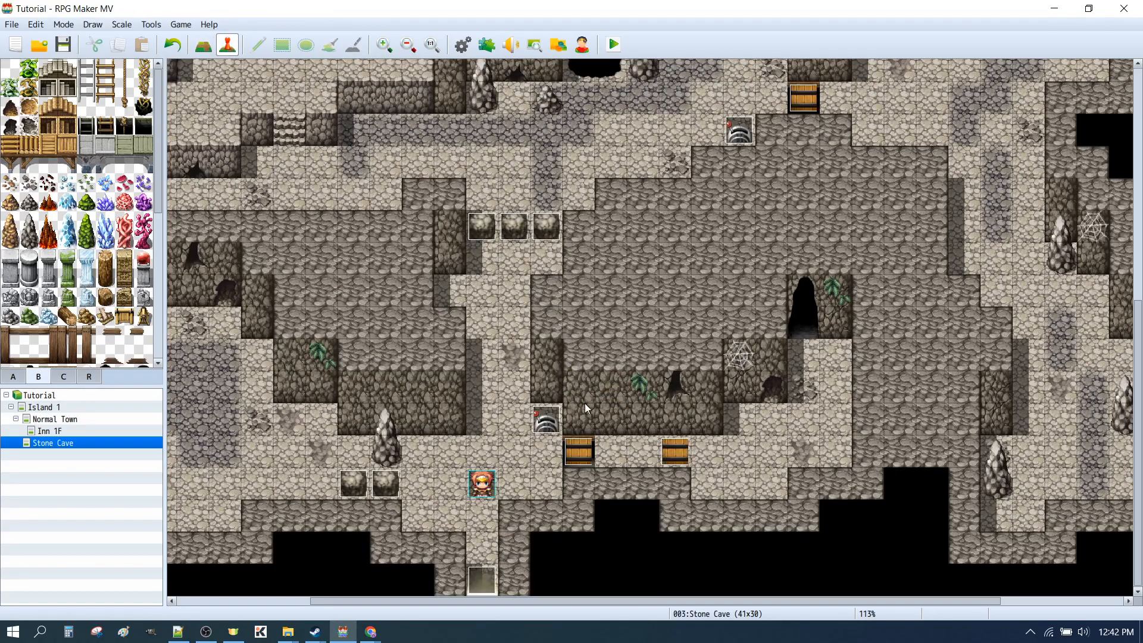
pyautogui.doubleClick(572, 450)
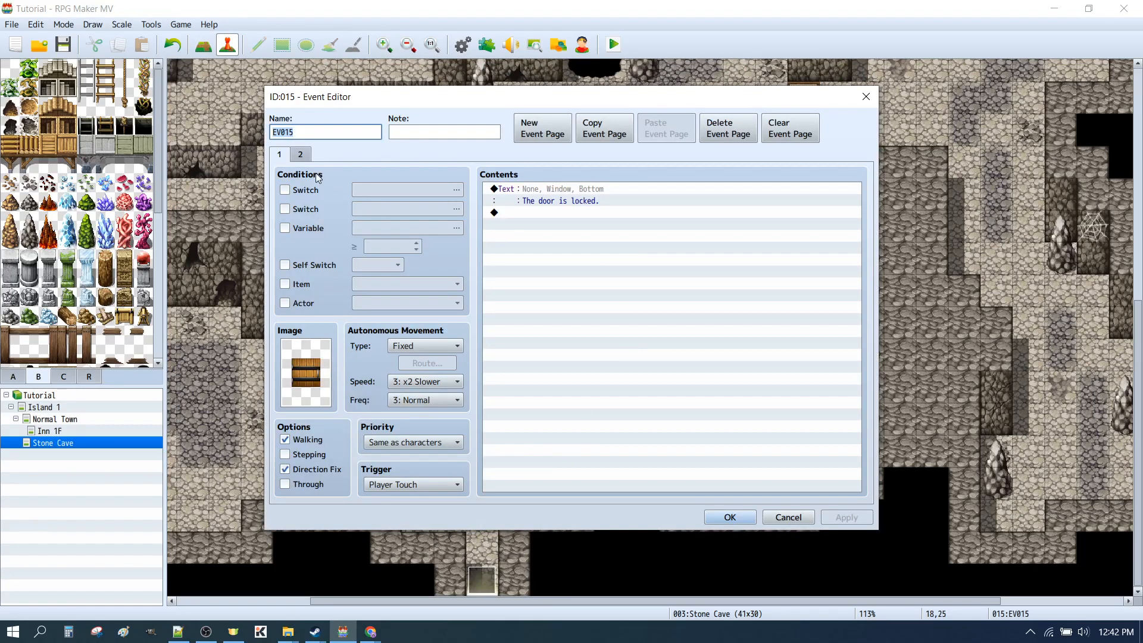
pyautogui.click(300, 155)
pyautogui.click(572, 203)
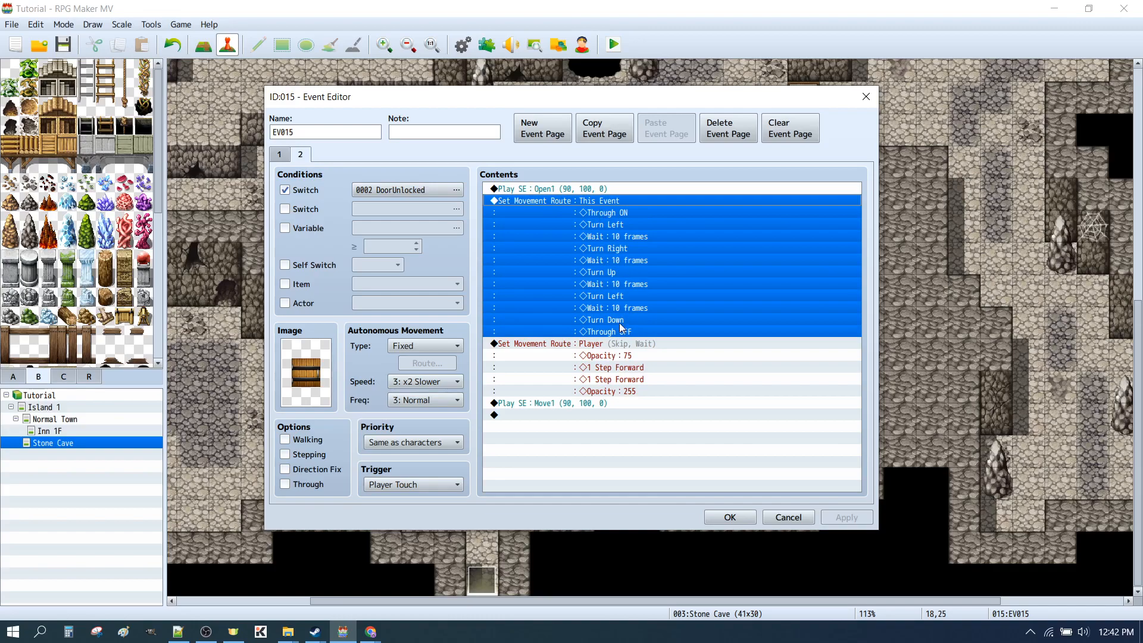
pyautogui.doubleClick(531, 199)
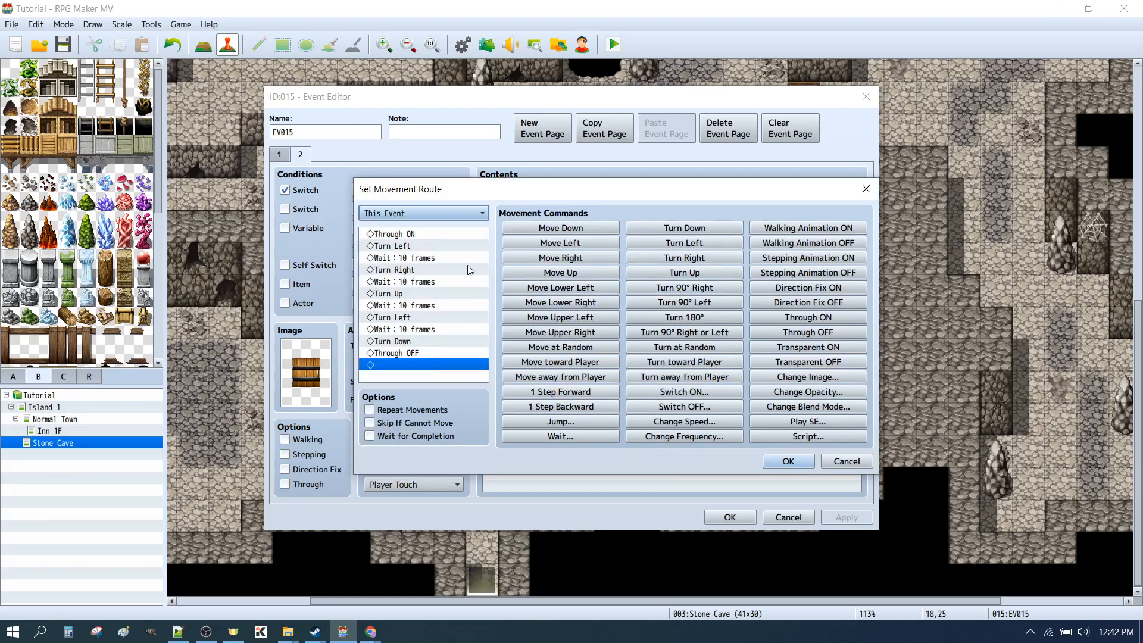
pyautogui.click(410, 234)
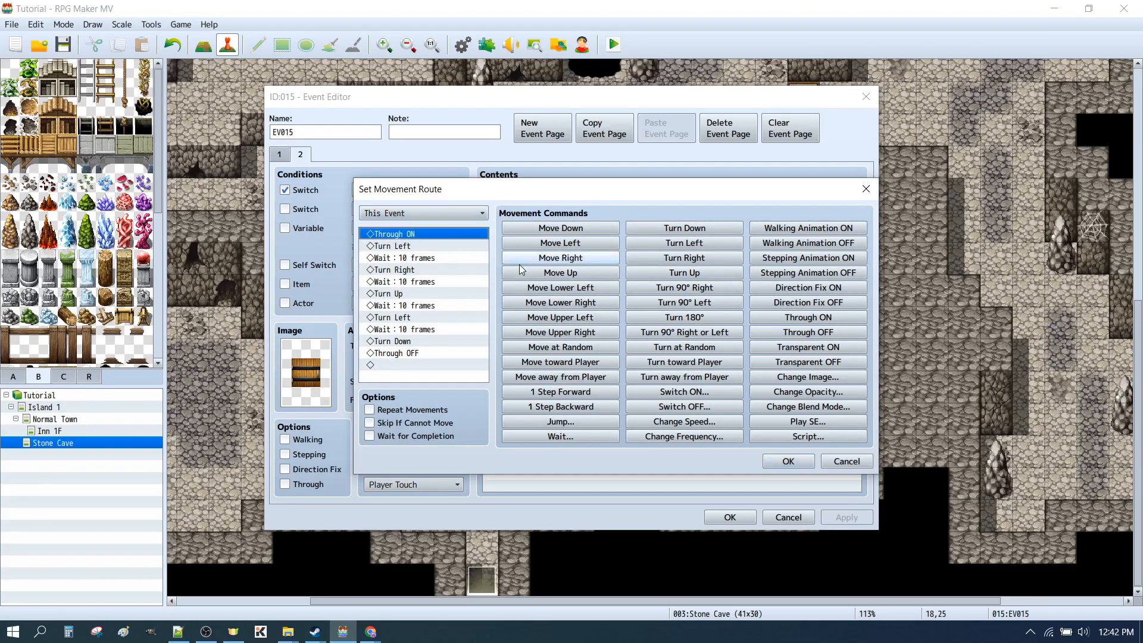
pyautogui.press('Delete')
pyautogui.click(388, 343)
pyautogui.press('Delete')
pyautogui.click(788, 461)
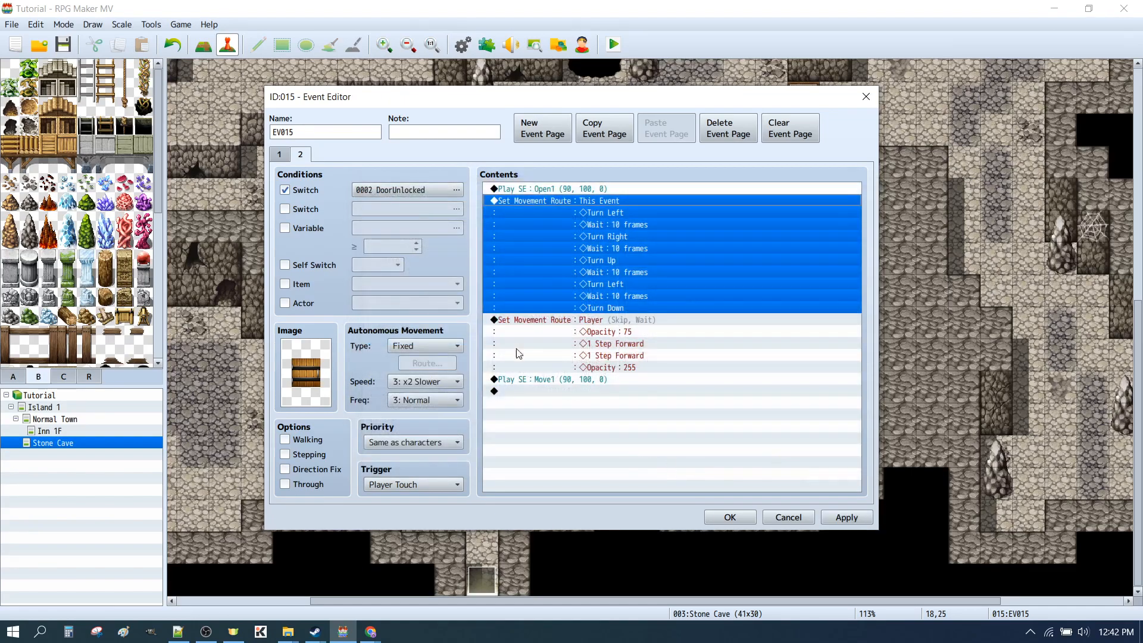
# Add Through ON at the start and Through OFF at the end of the door's Player movement route, and save the event
pyautogui.click(569, 321)
pyautogui.doubleClick(684, 360)
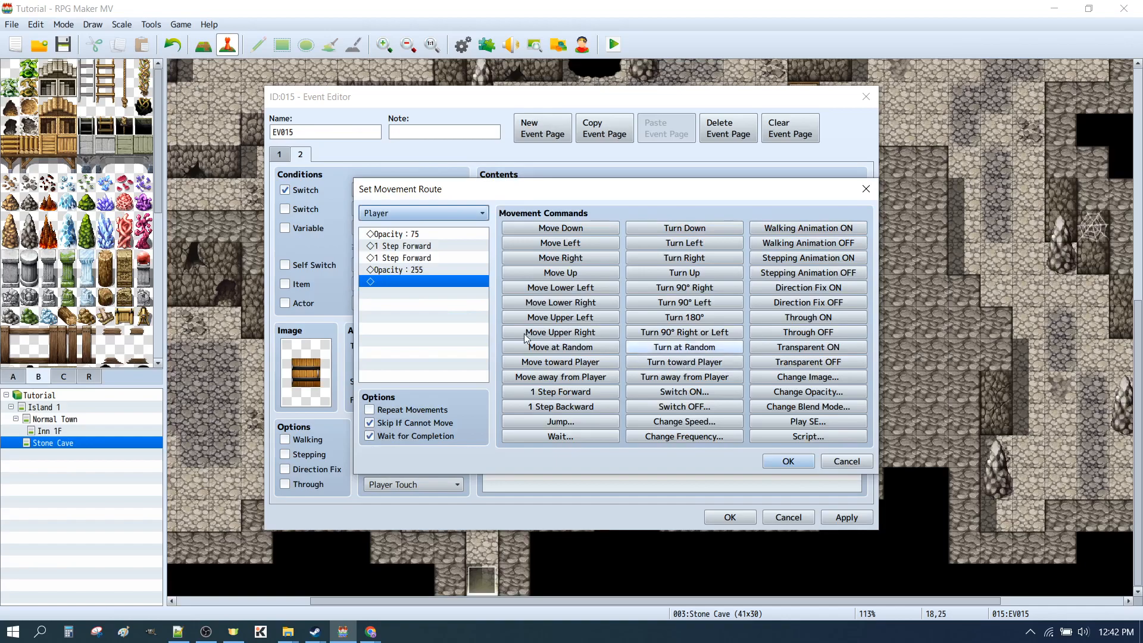
pyautogui.click(391, 235)
pyautogui.click(802, 320)
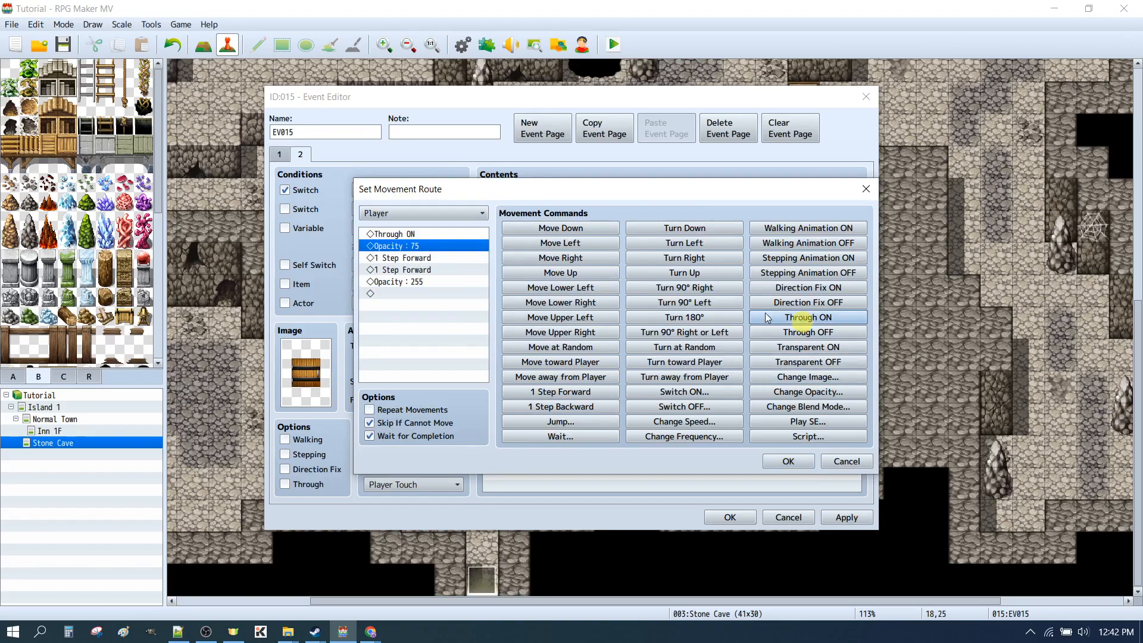
pyautogui.click(439, 295)
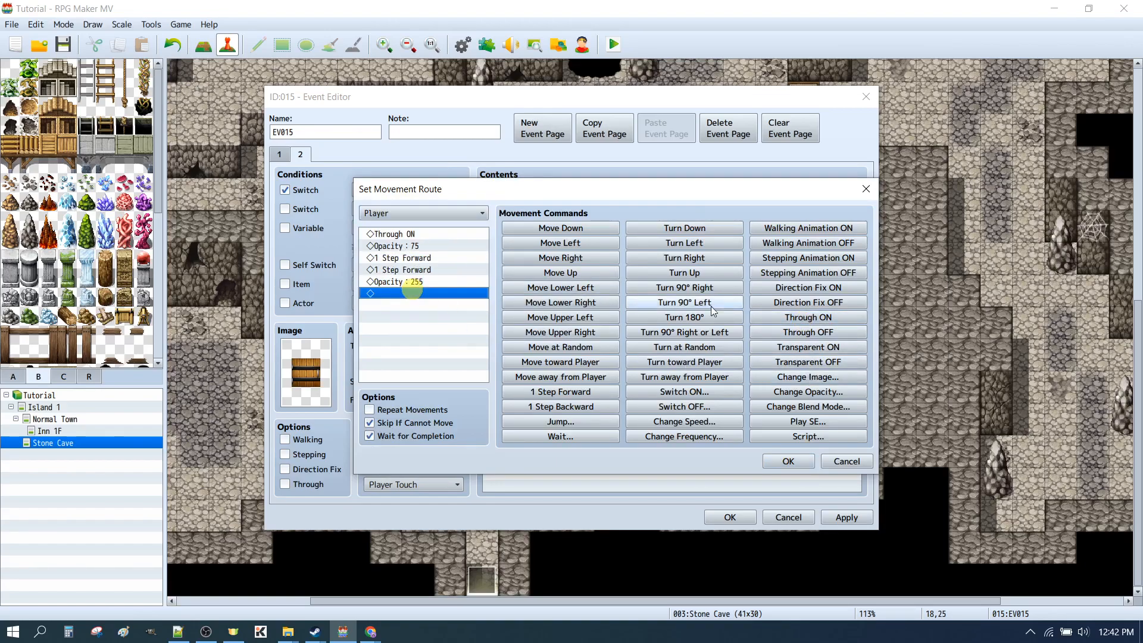
pyautogui.click(798, 333)
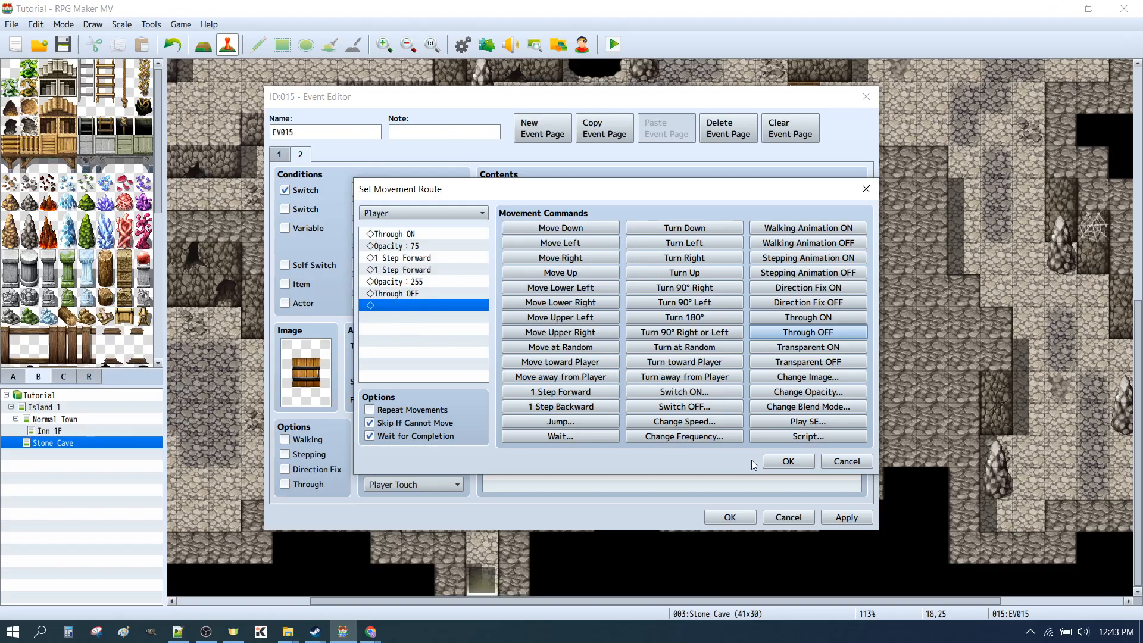
pyautogui.click(775, 464)
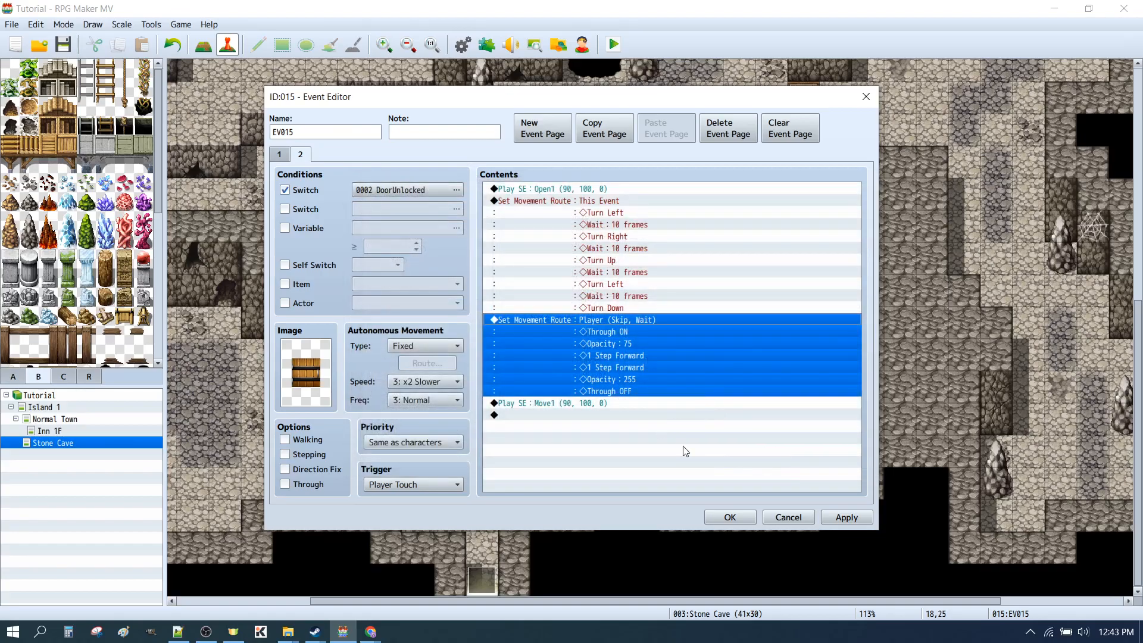
pyautogui.click(729, 517)
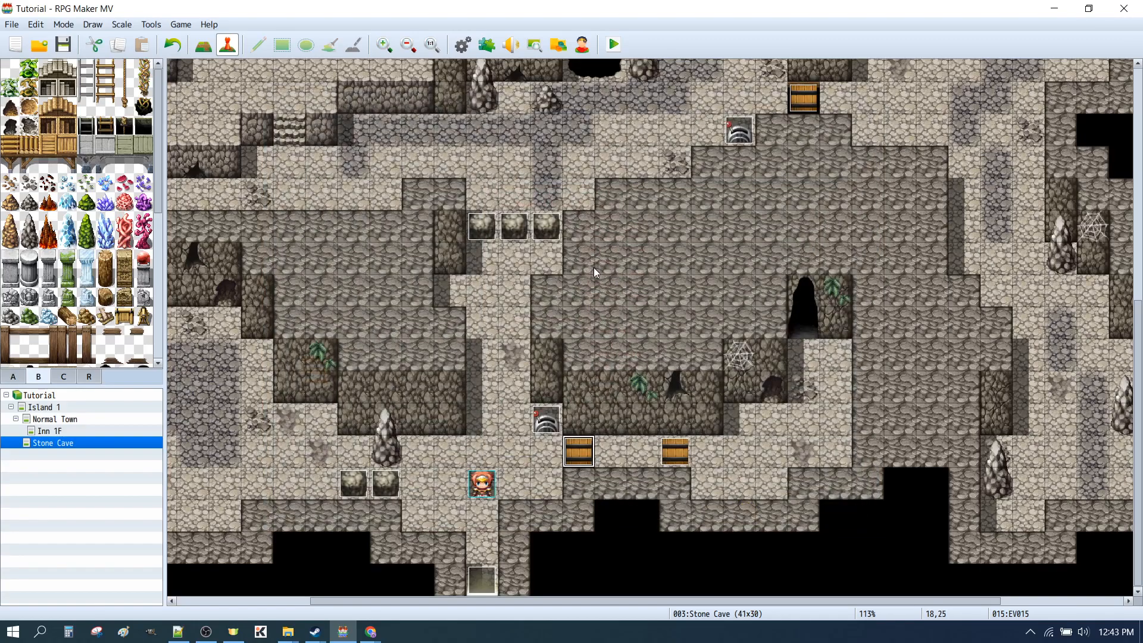
# Save and start a playtest, walk through the unlocked door and back, and test the door after switching the lever to locked
pyautogui.click(616, 43)
pyautogui.click(521, 337)
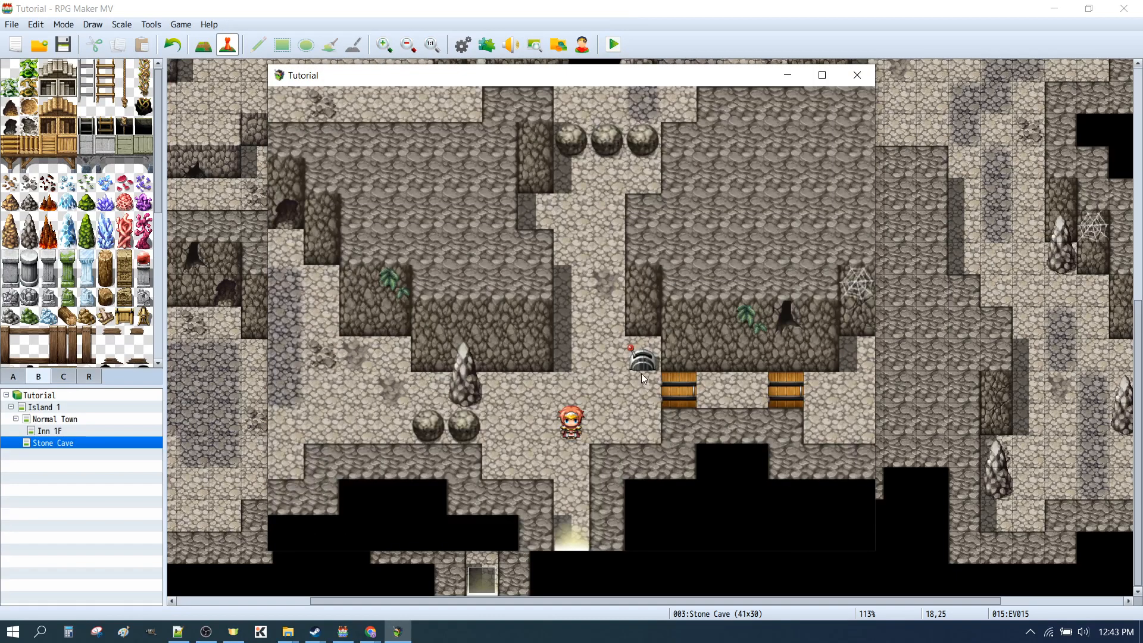
pyautogui.click(637, 359)
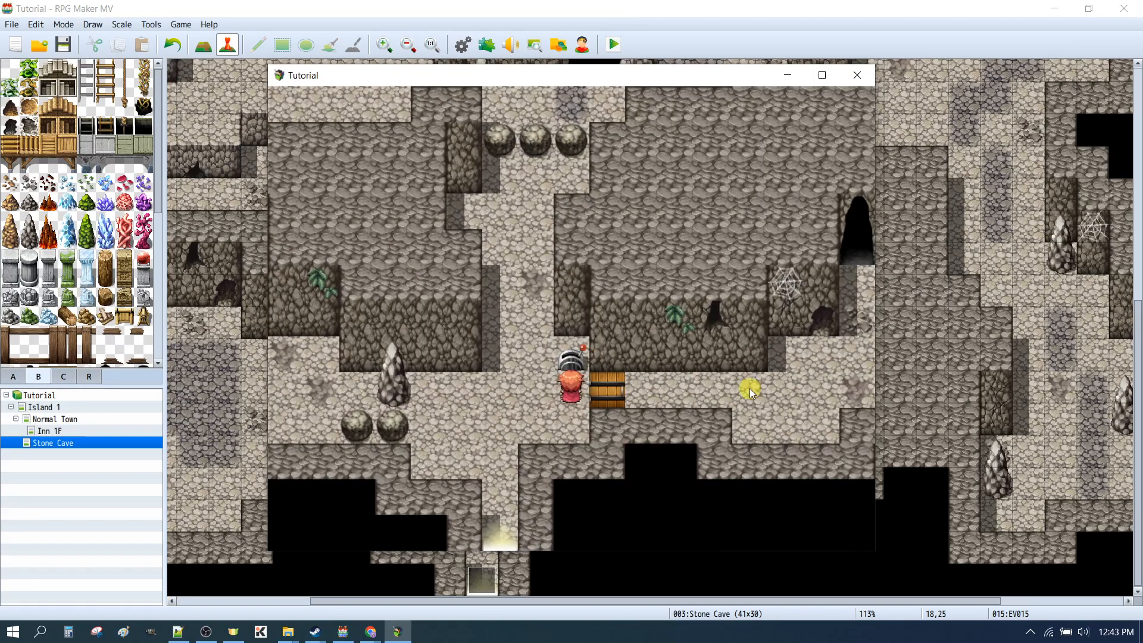
pyautogui.click(749, 388)
pyautogui.click(749, 388)
pyautogui.click(317, 384)
pyautogui.click(580, 358)
pyautogui.click(742, 390)
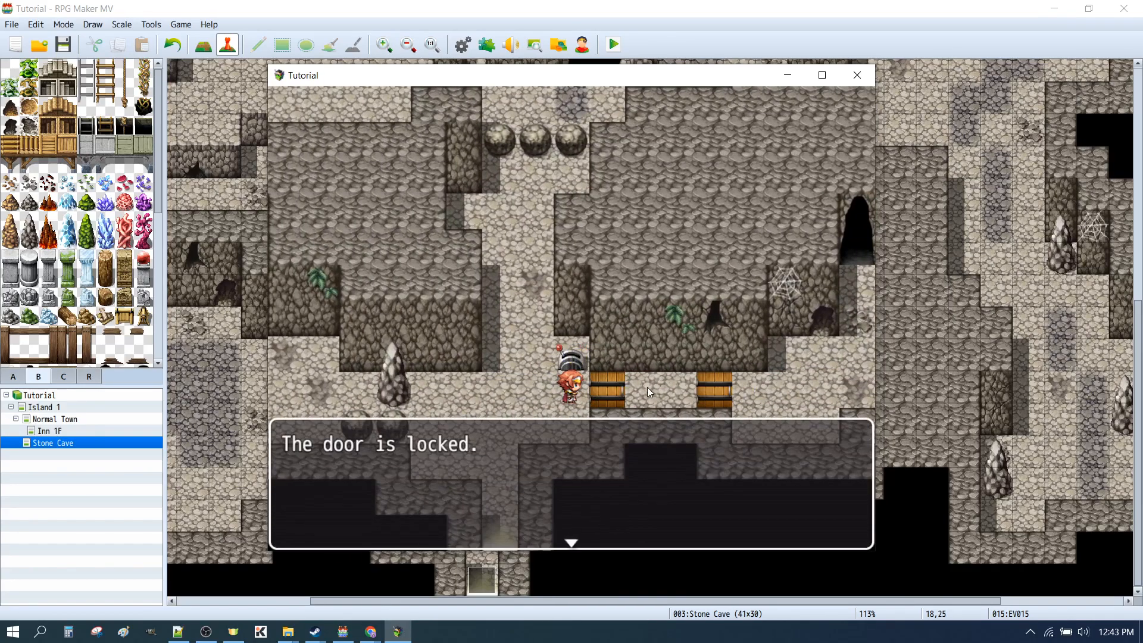
# Dismiss the locked-door message, unlock the door with the lever again, and walk through it in both directions
pyautogui.click(647, 387)
pyautogui.click(577, 356)
pyautogui.click(695, 384)
pyautogui.click(708, 393)
pyautogui.click(314, 391)
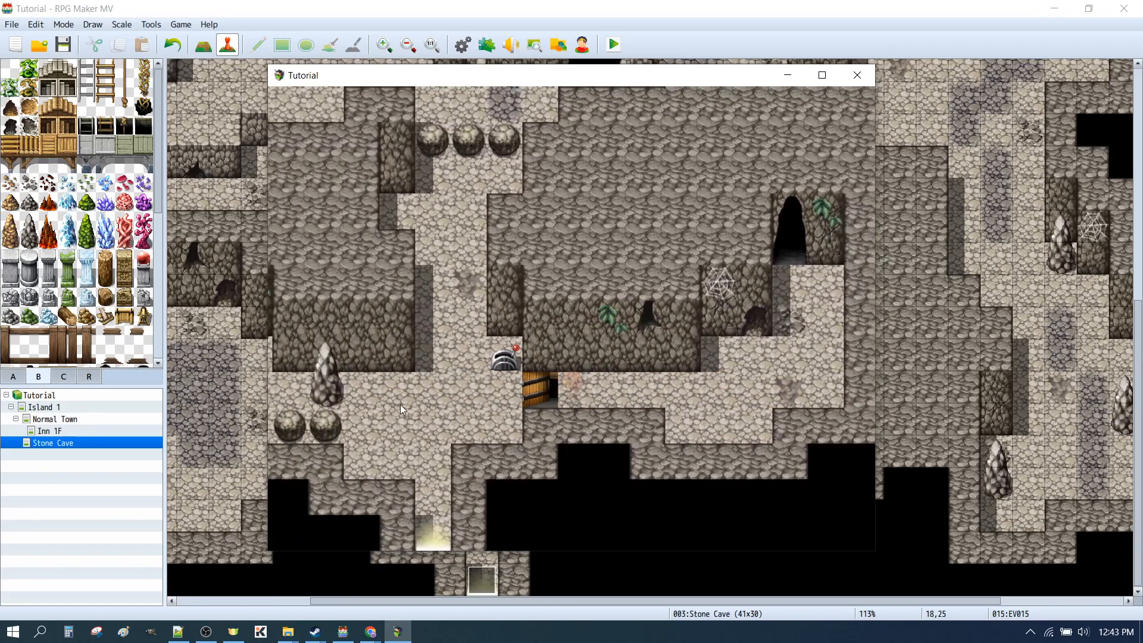
pyautogui.click(522, 388)
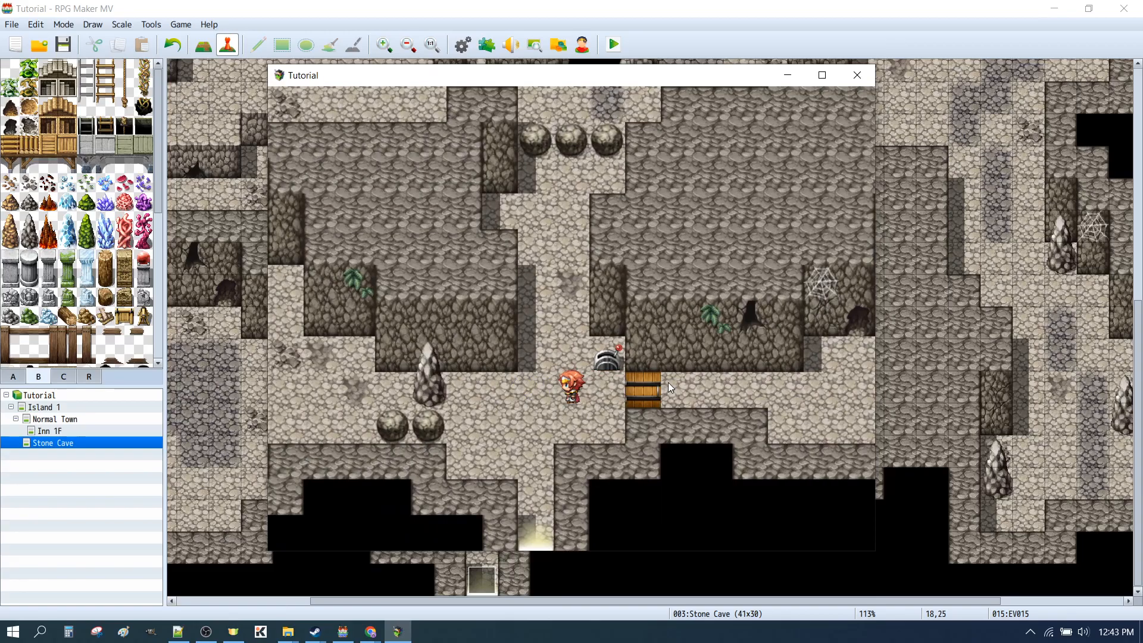